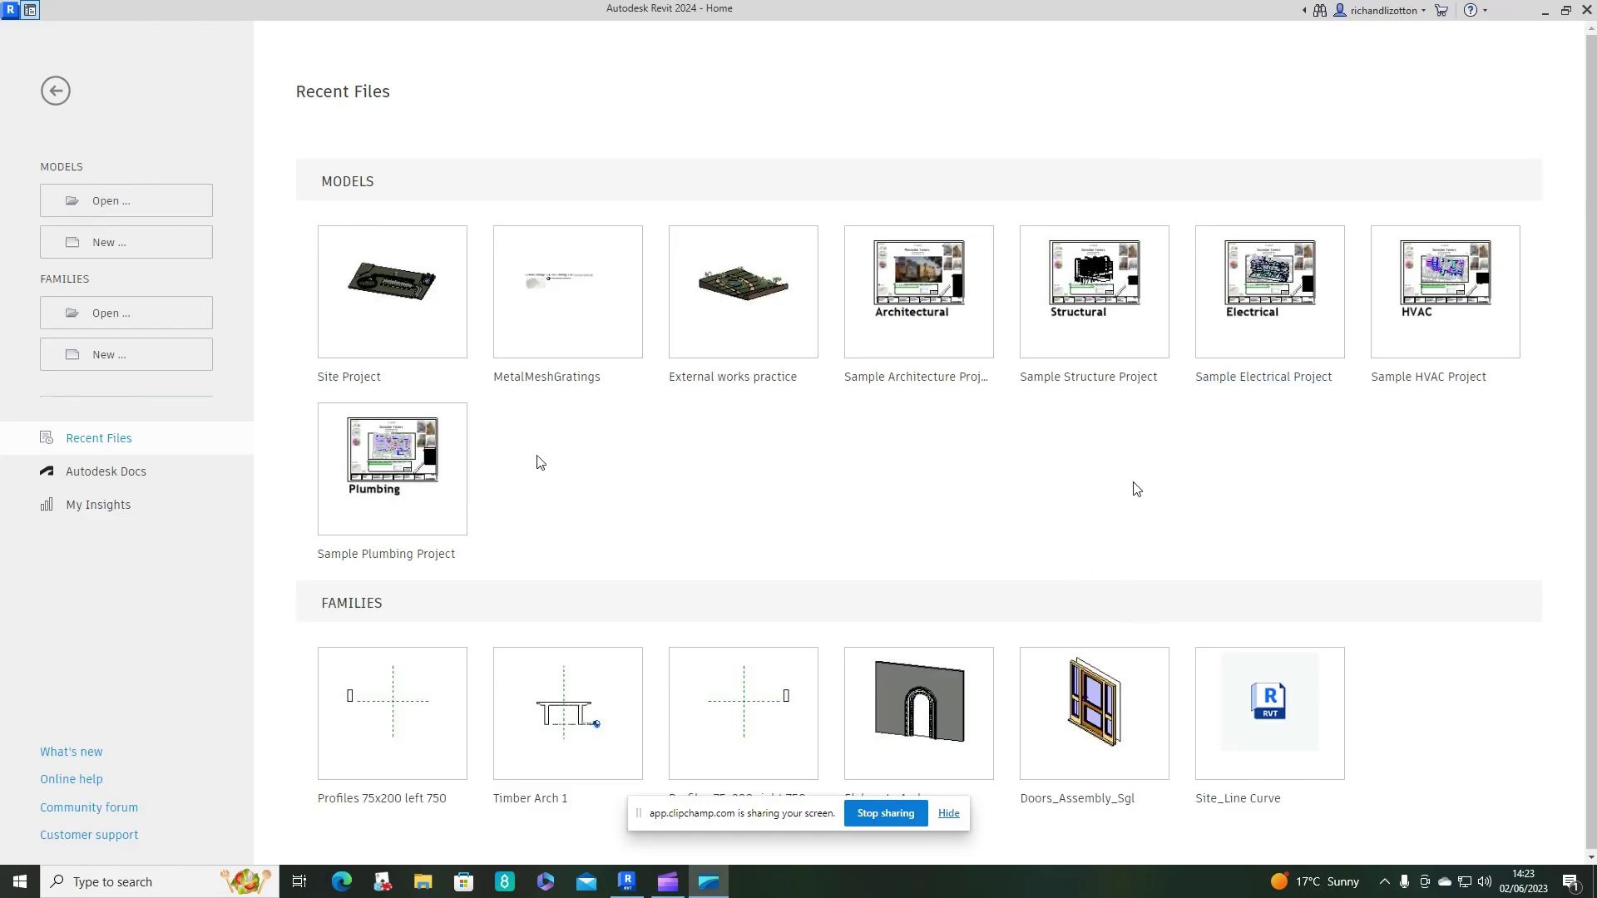
- Create a new project from the Architectural Template, opening on the Level 0 floor plan
left_click(138, 251)
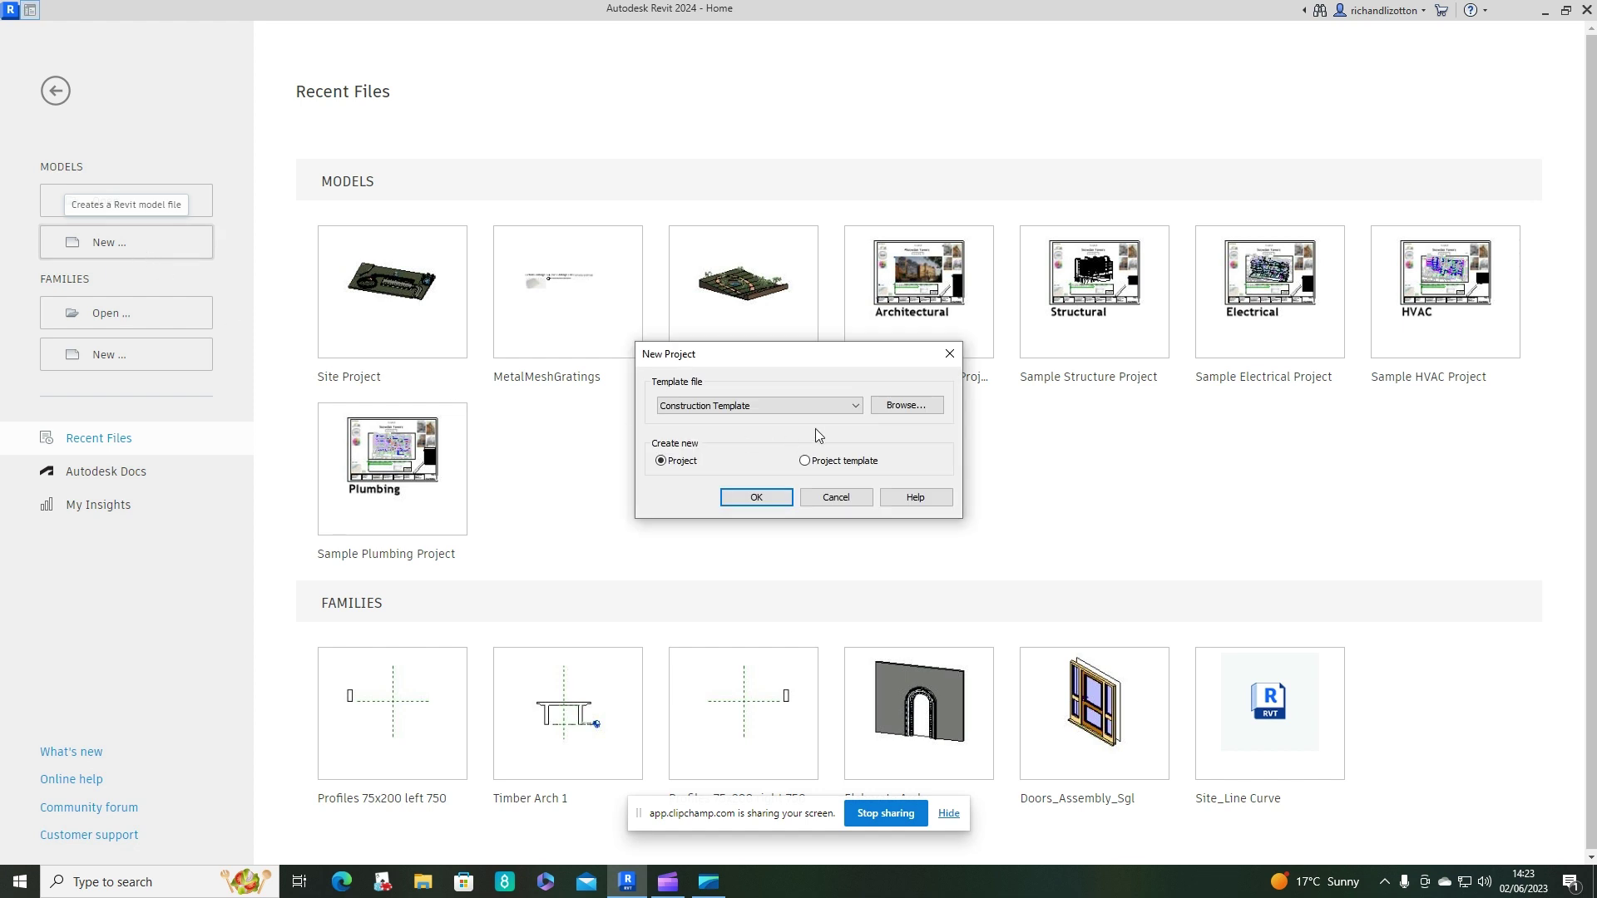
left_click(853, 406)
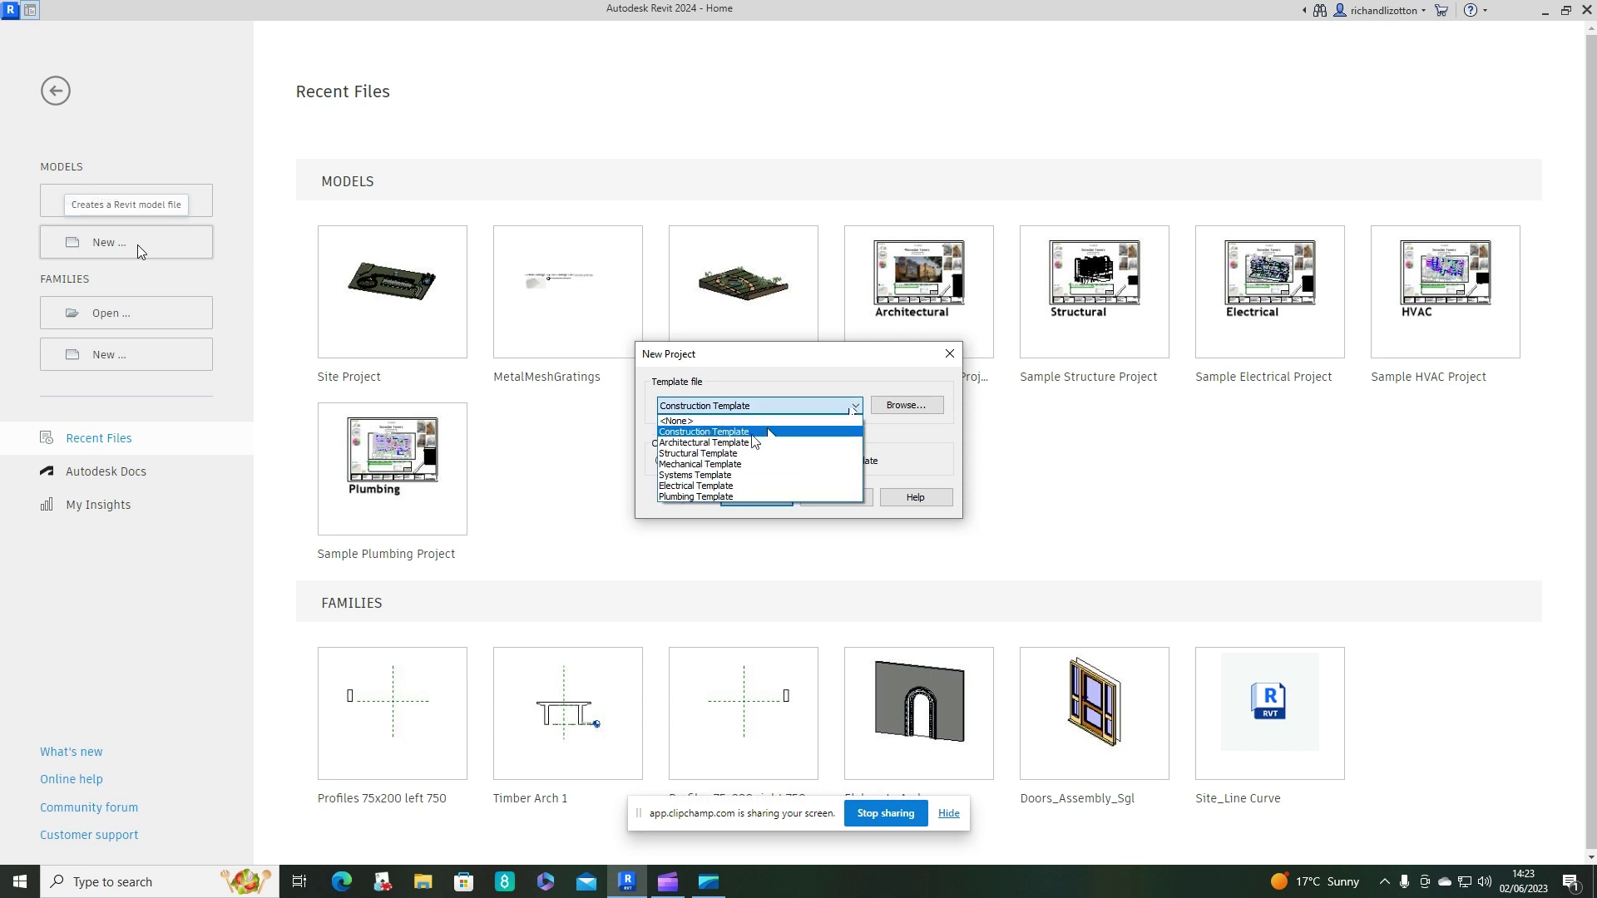
left_click(728, 446)
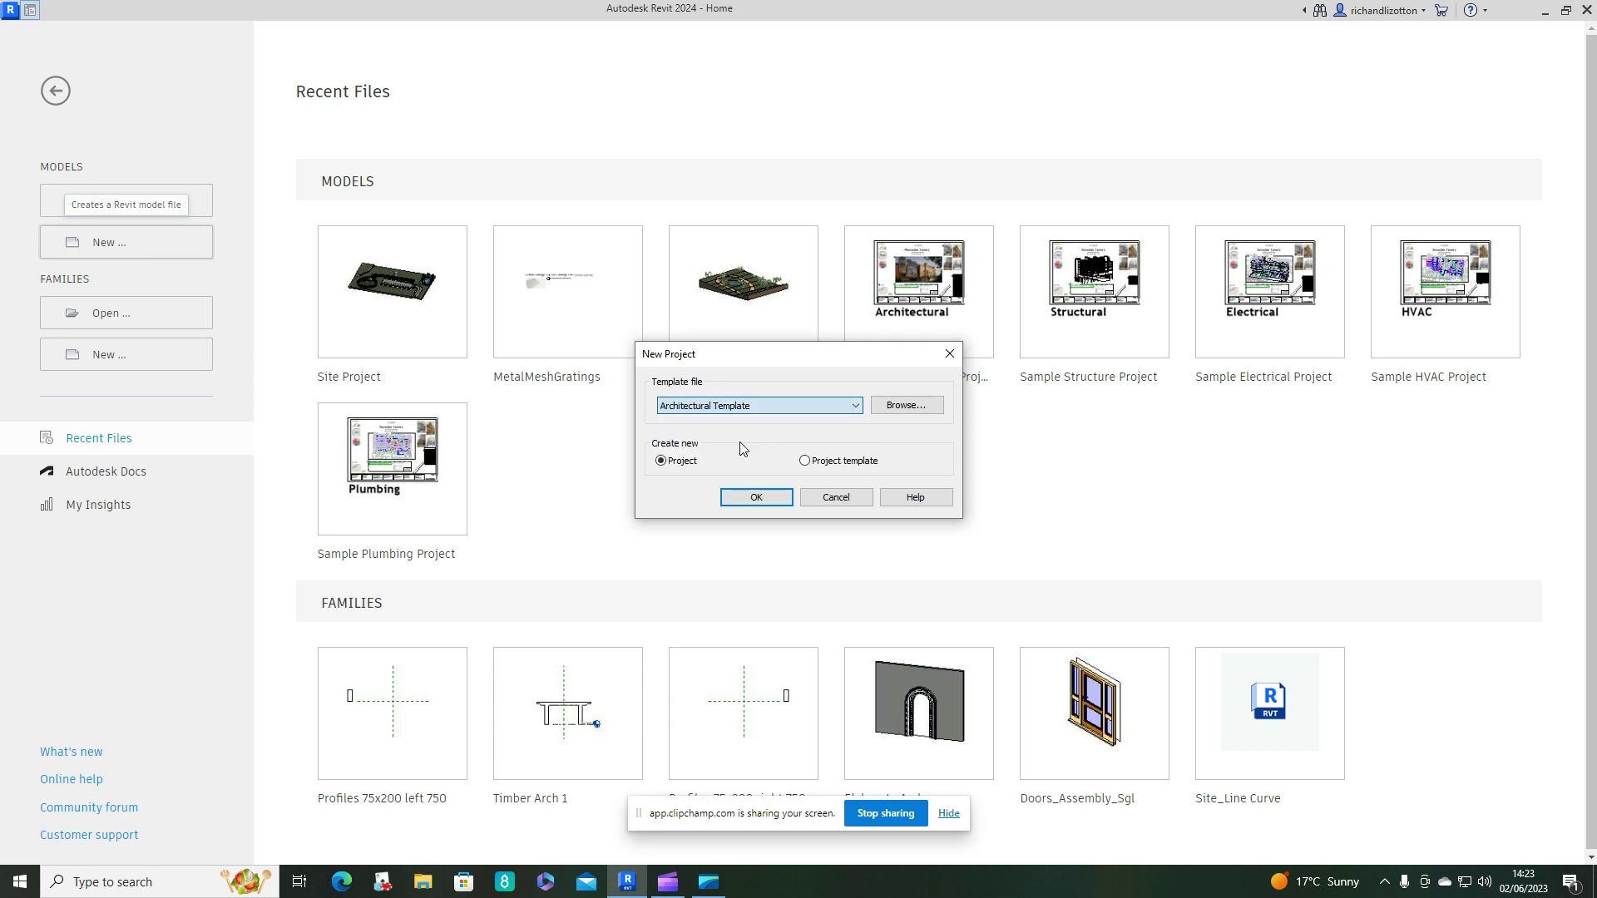
left_click(757, 497)
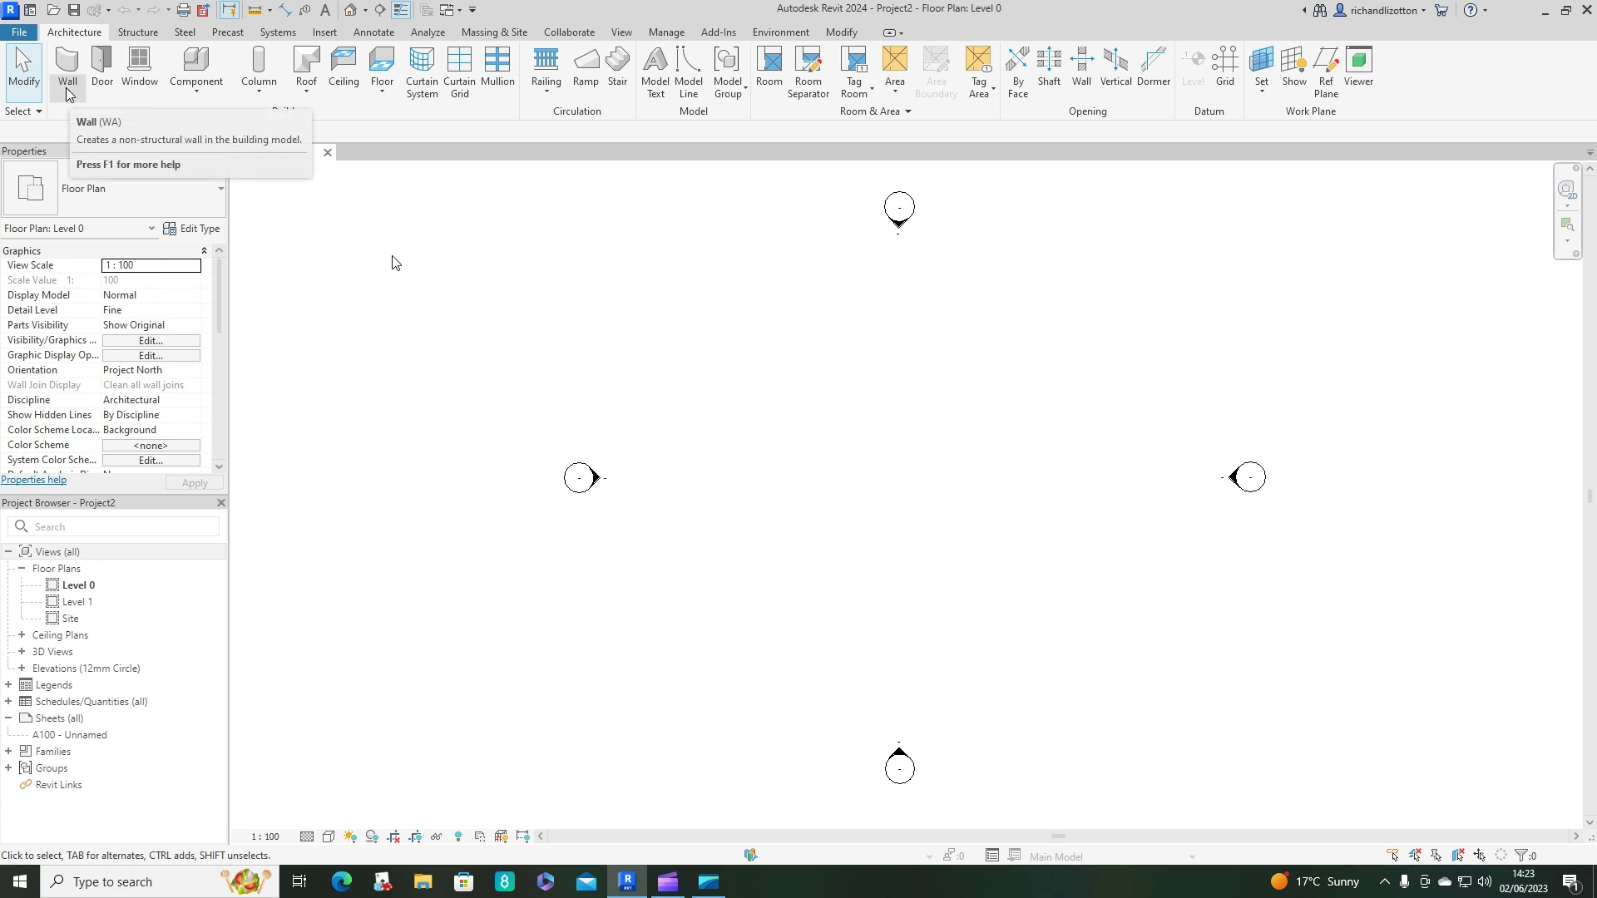
- Start a wall and duplicate the Wall-Ext_102Bwk-75Ins-100LBlk-12P type as 'Timber Frame Cavity Wall'
left_click(68, 66)
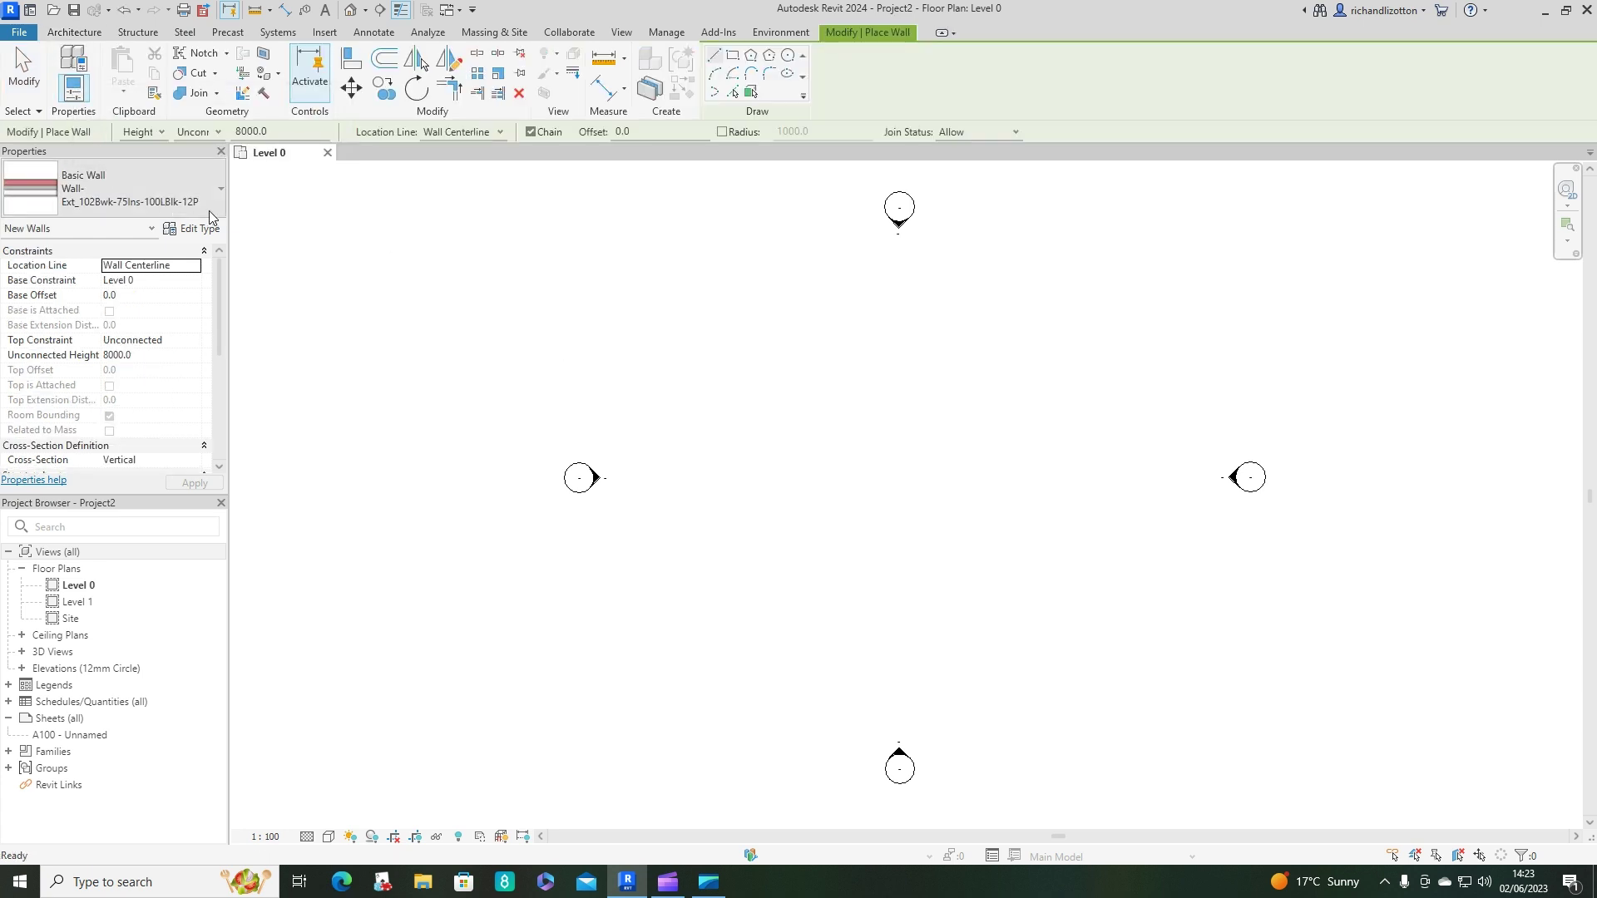
left_click(220, 195)
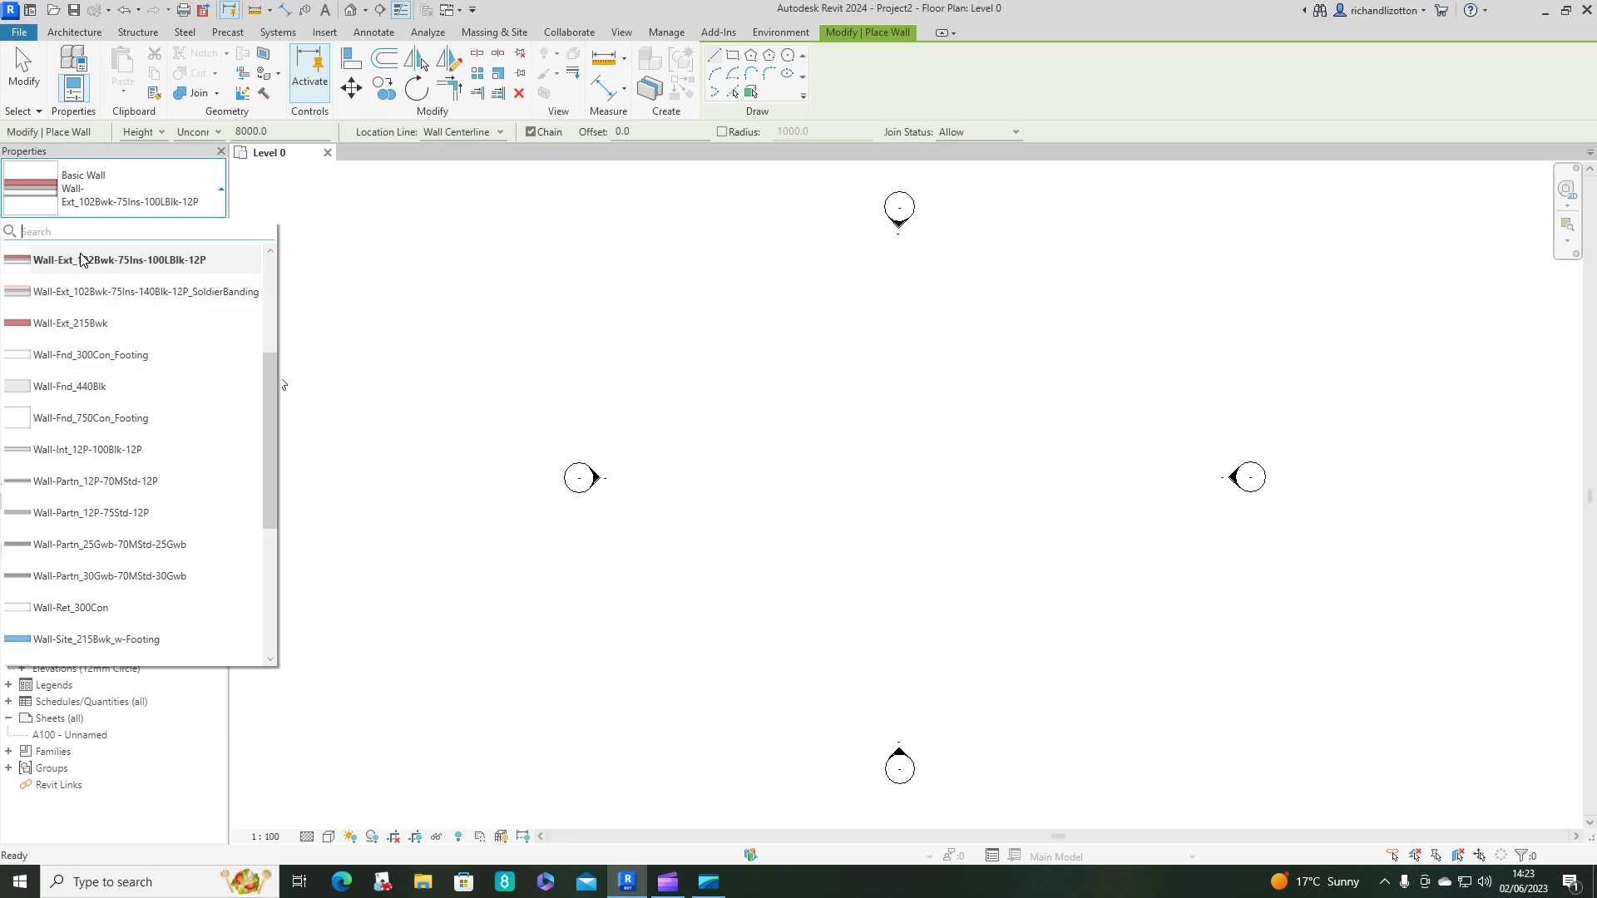
mouse_move(140, 263)
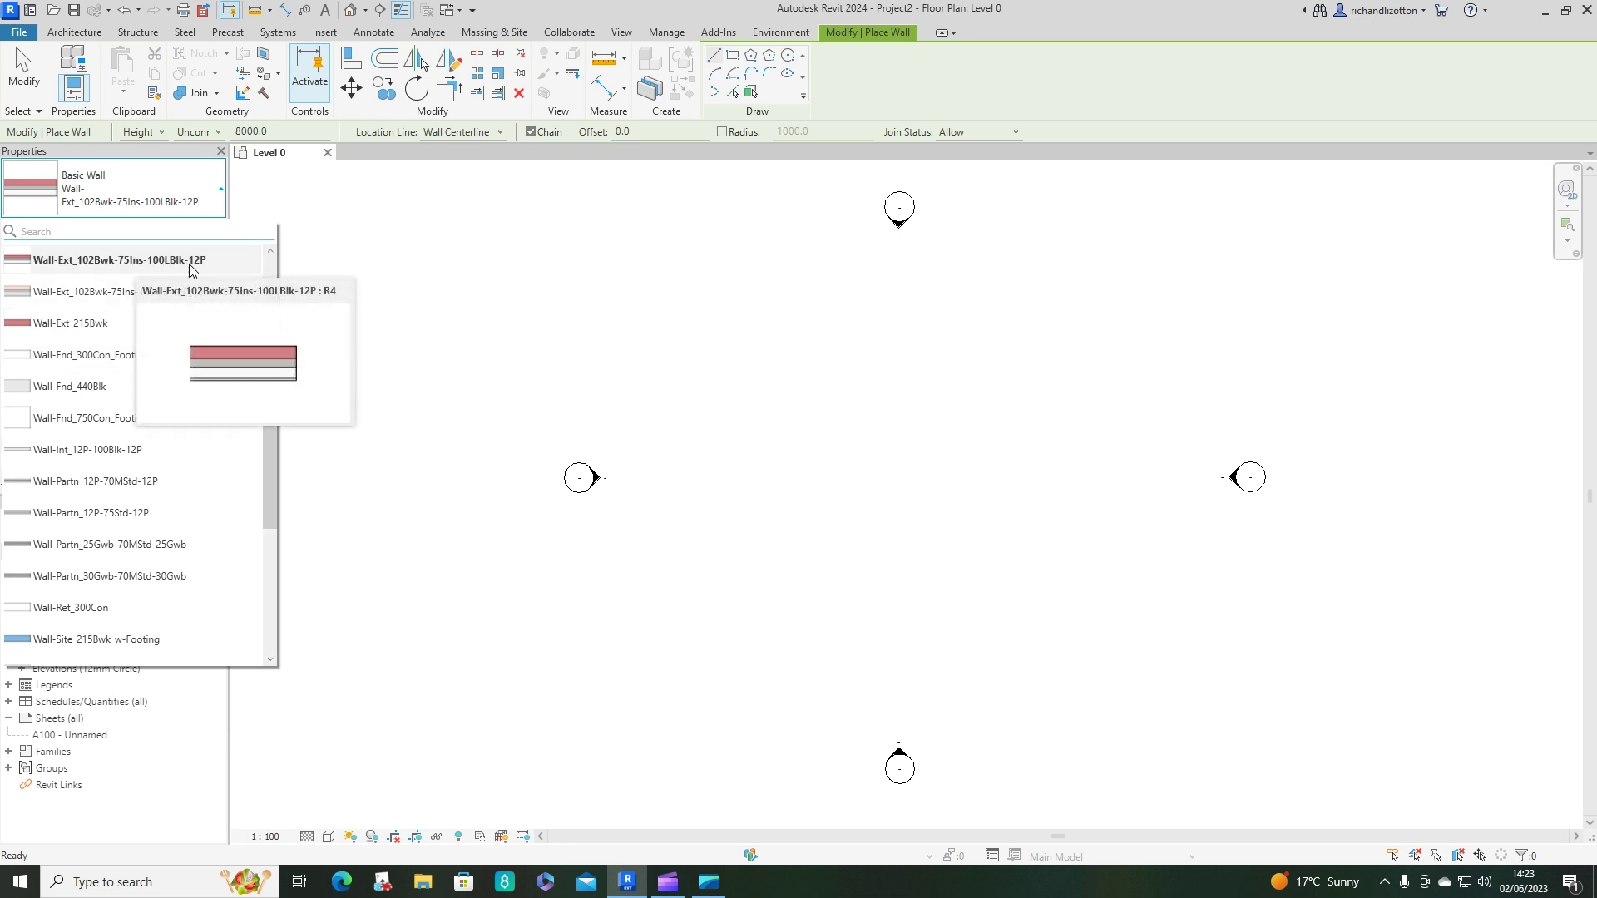
left_click(148, 182)
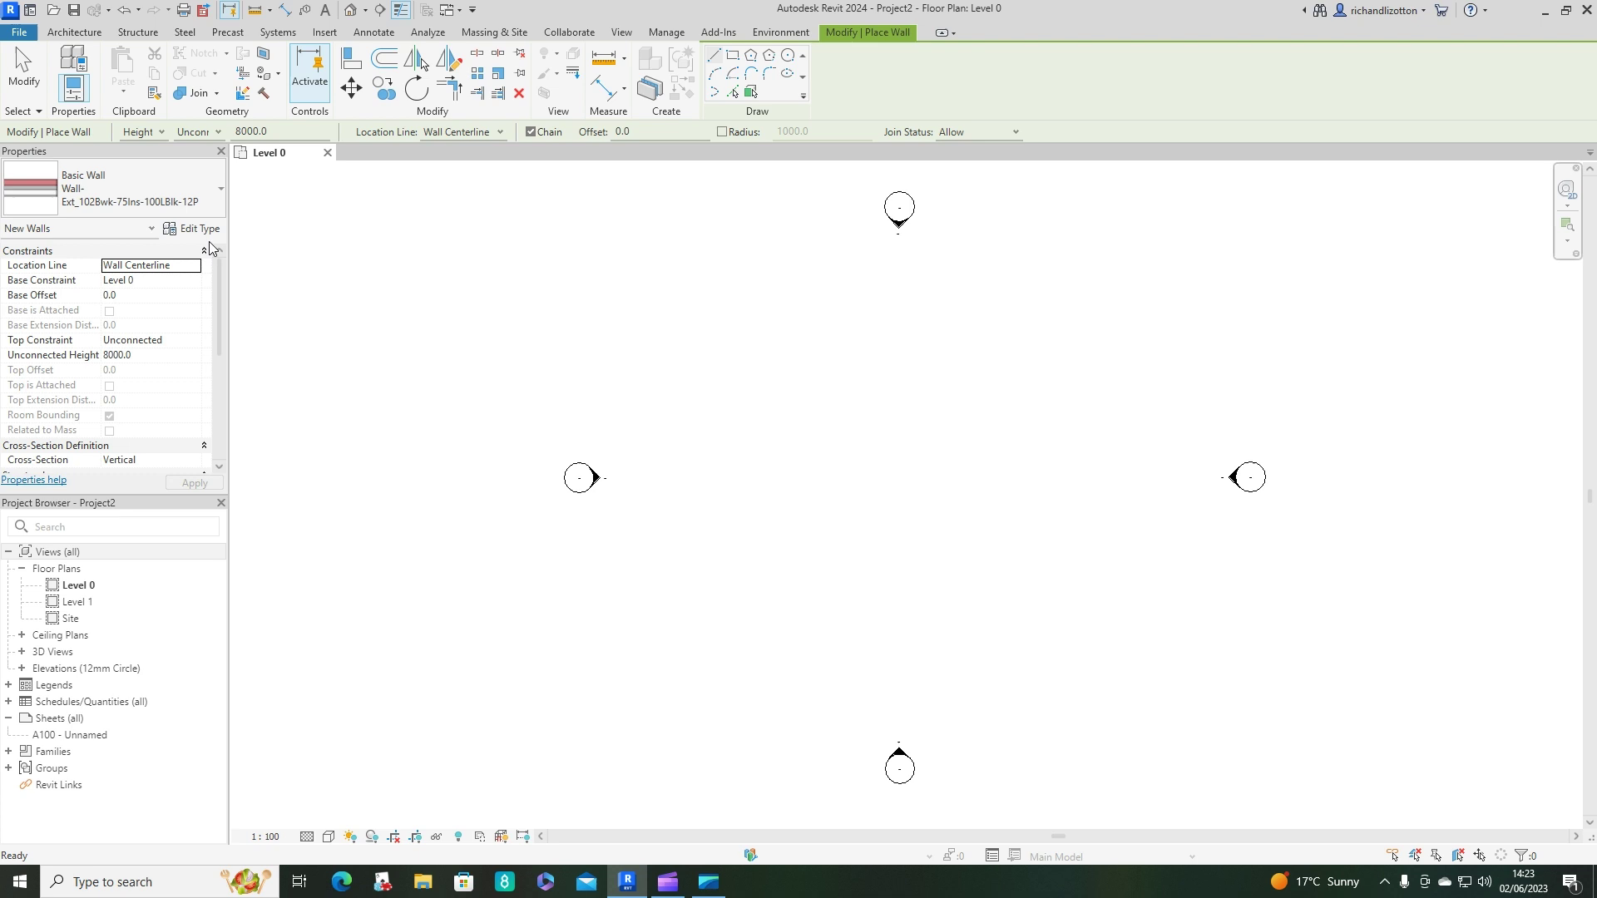
left_click(198, 229)
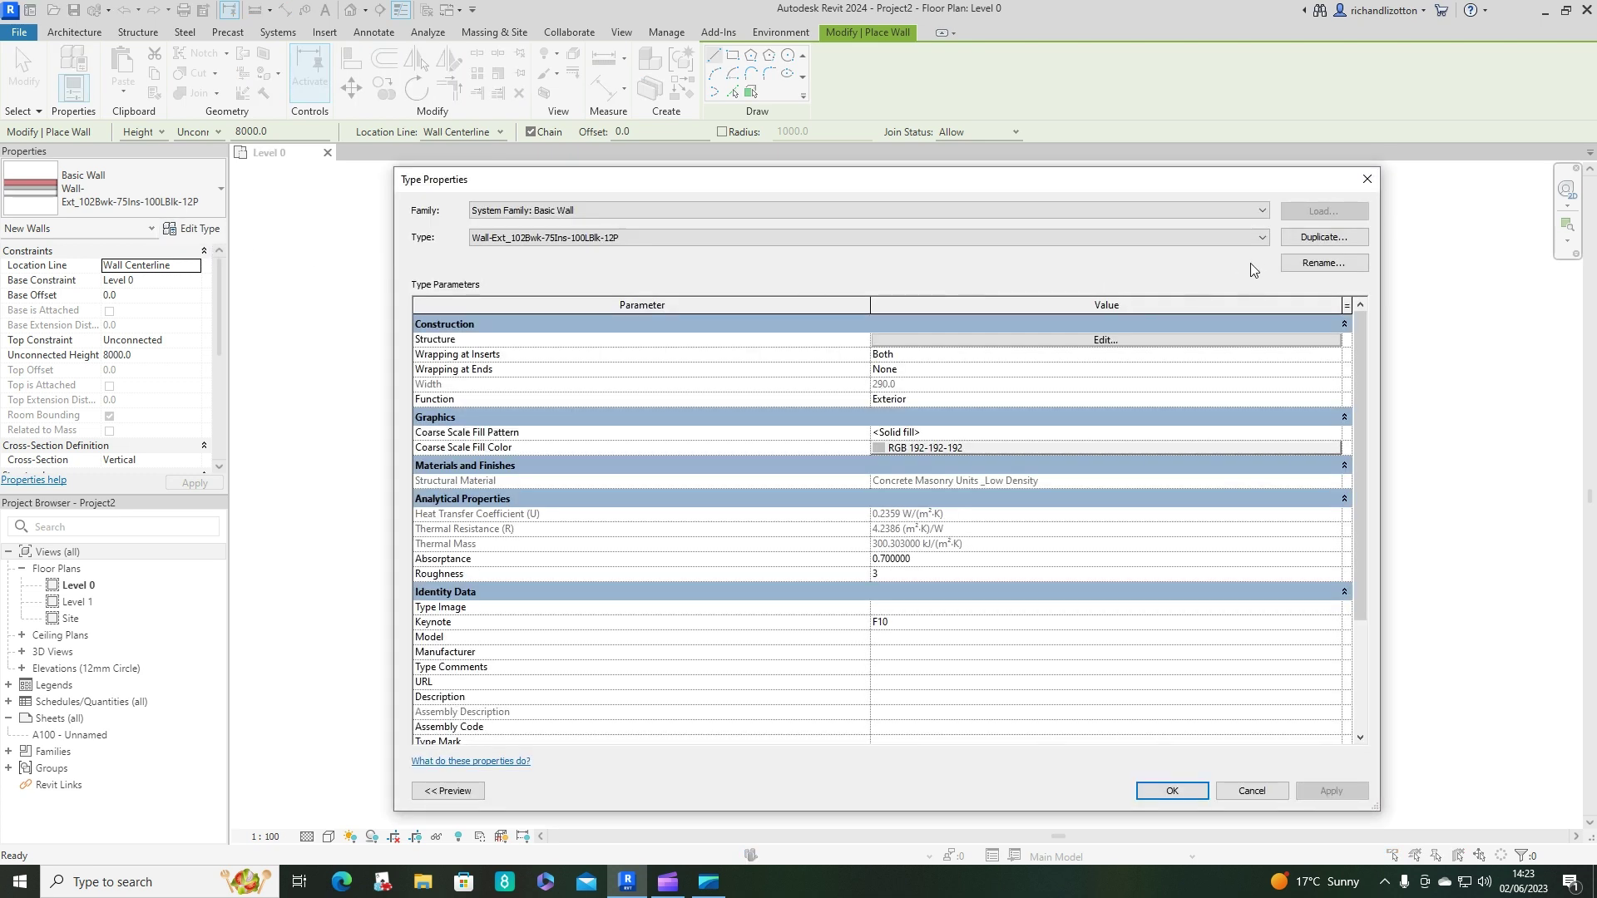
left_click(1298, 239)
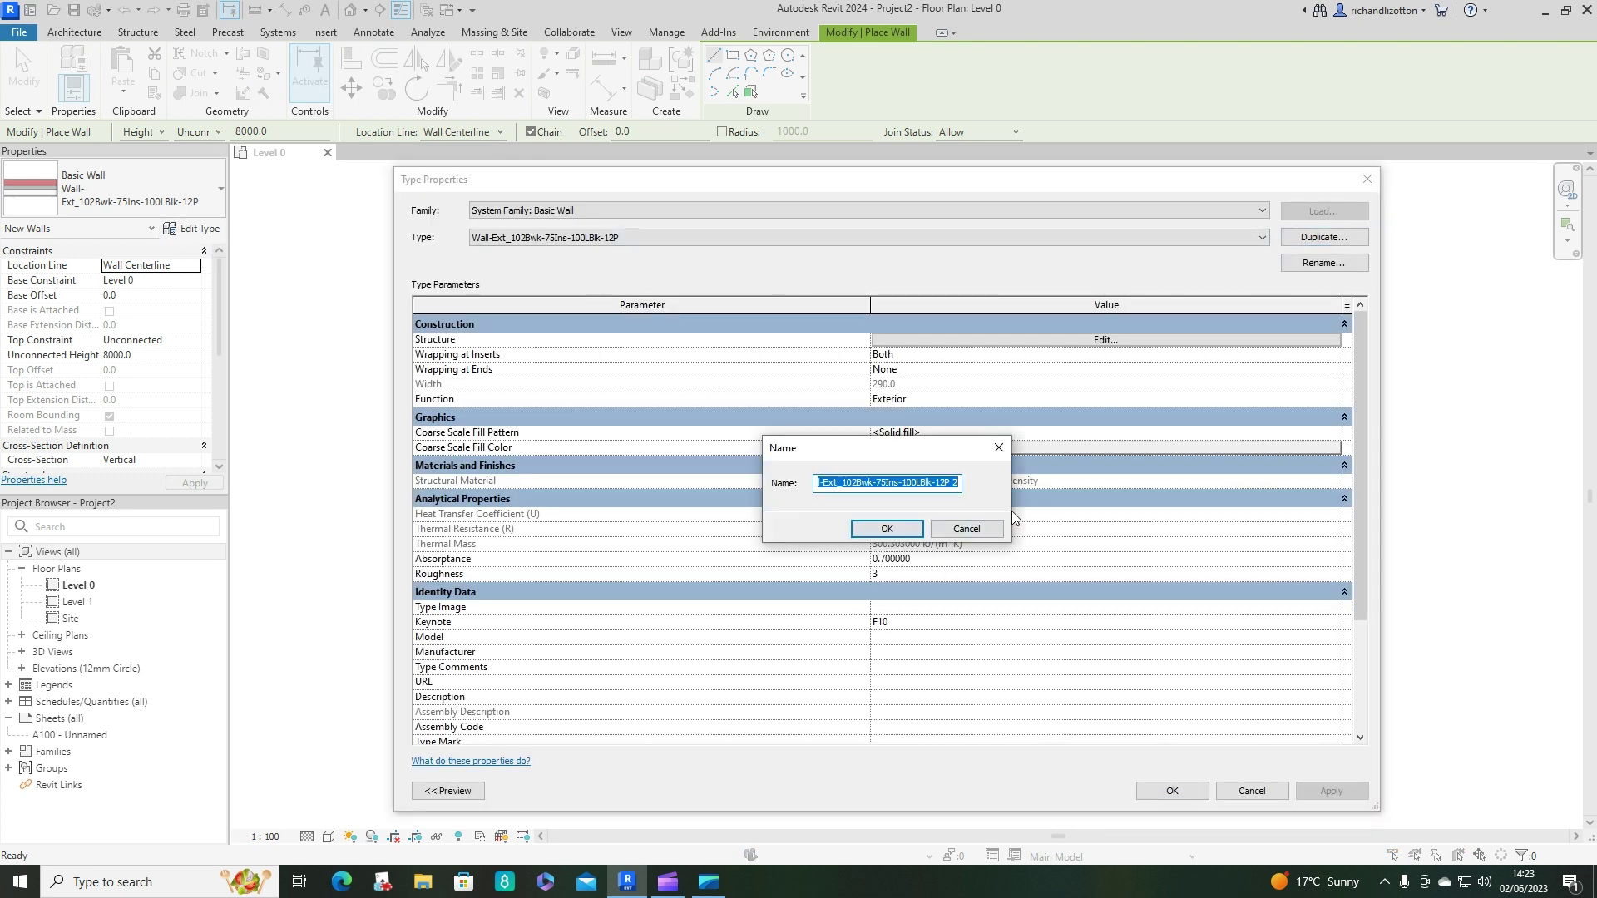
type("Tim")
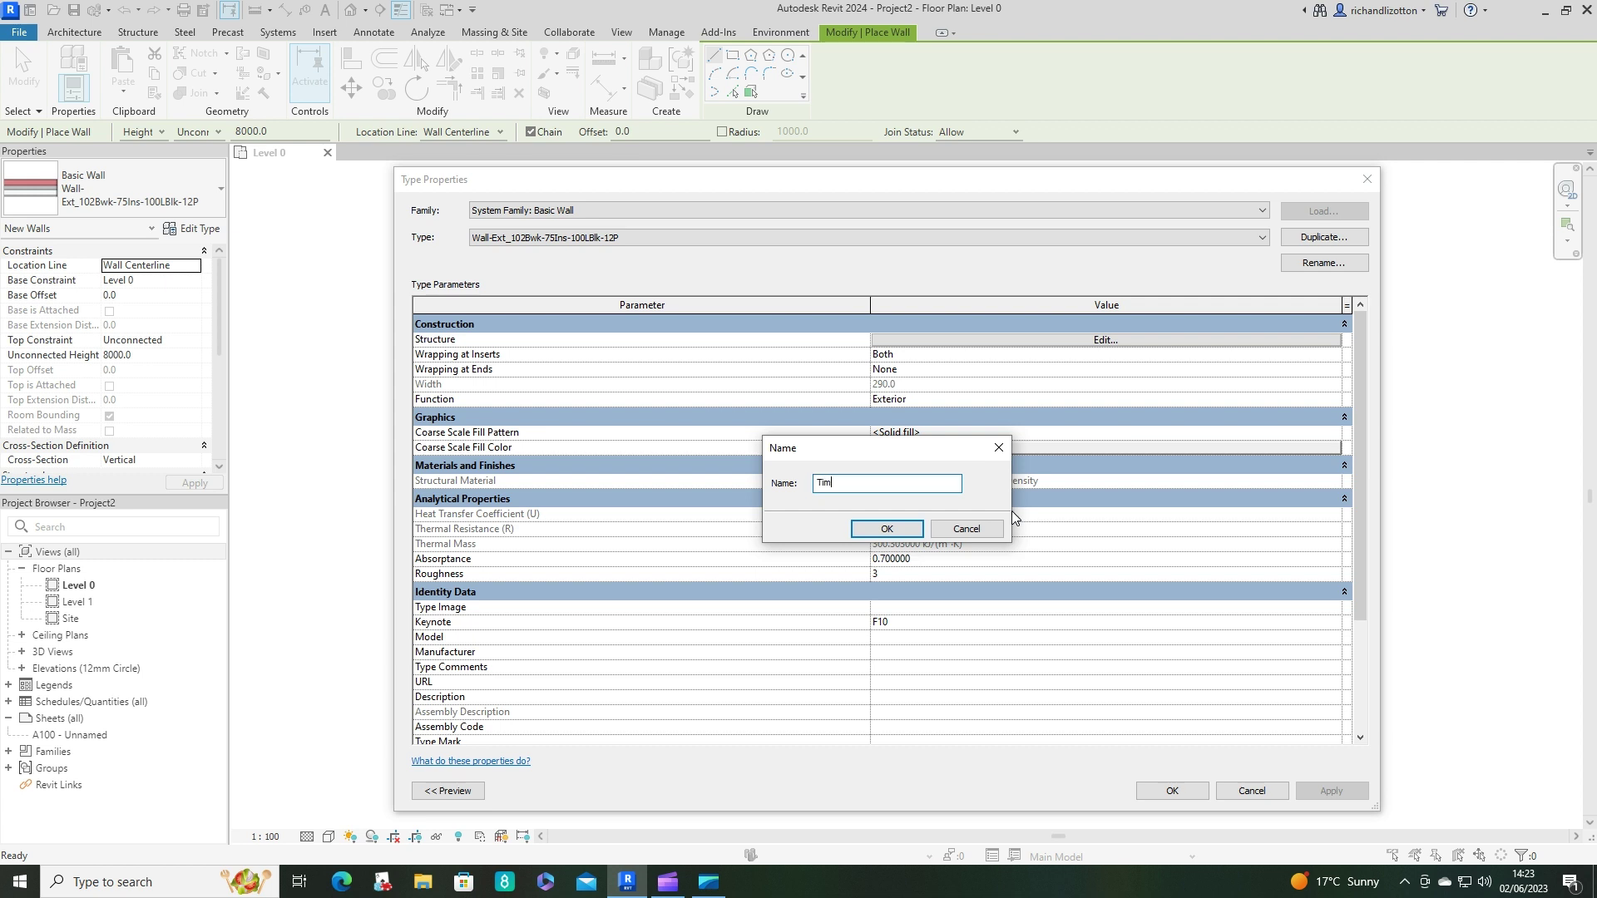
type("ber Frame Cavity Wall")
- Insert a Thermal/Air layer using the Air material above the insulation layer
left_click(886, 530)
left_click(1011, 341)
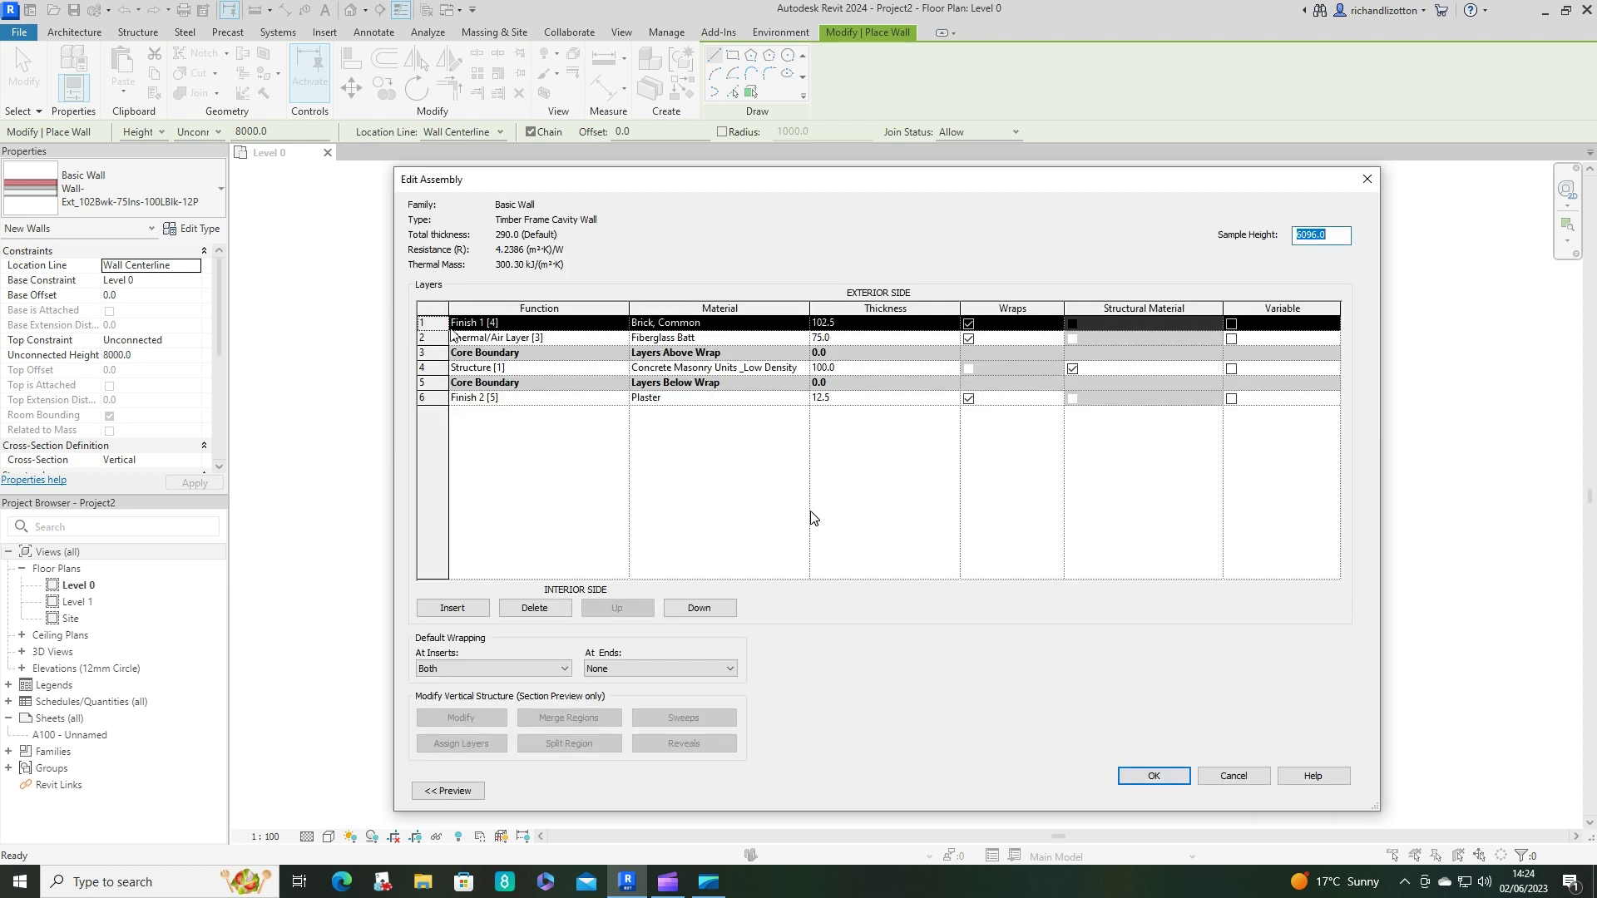
left_click(428, 337)
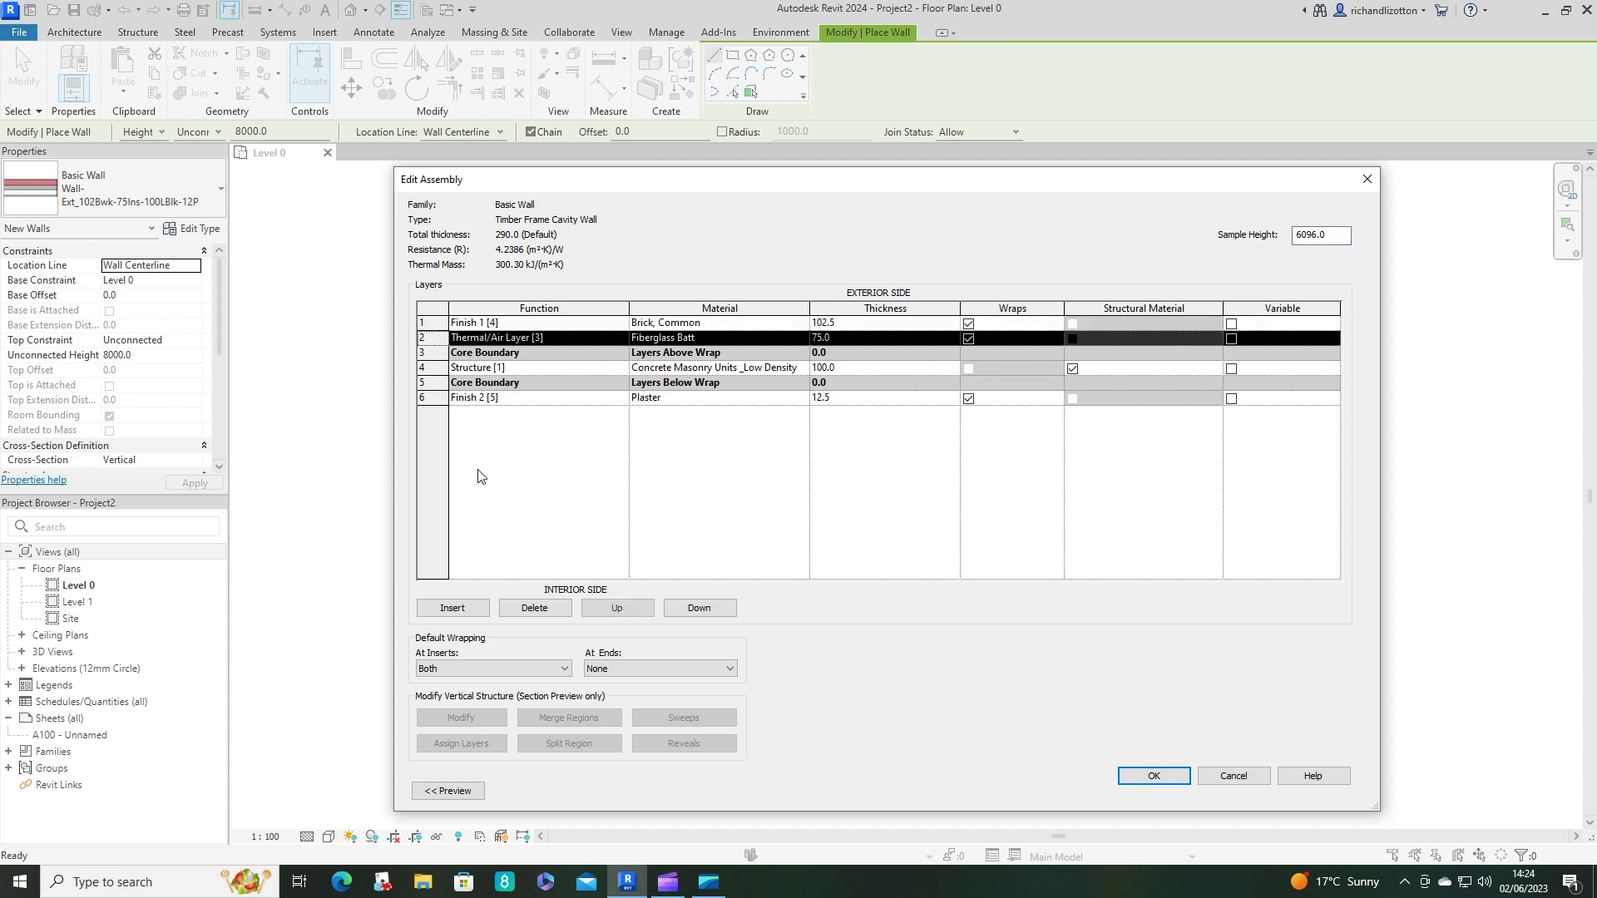
left_click(452, 608)
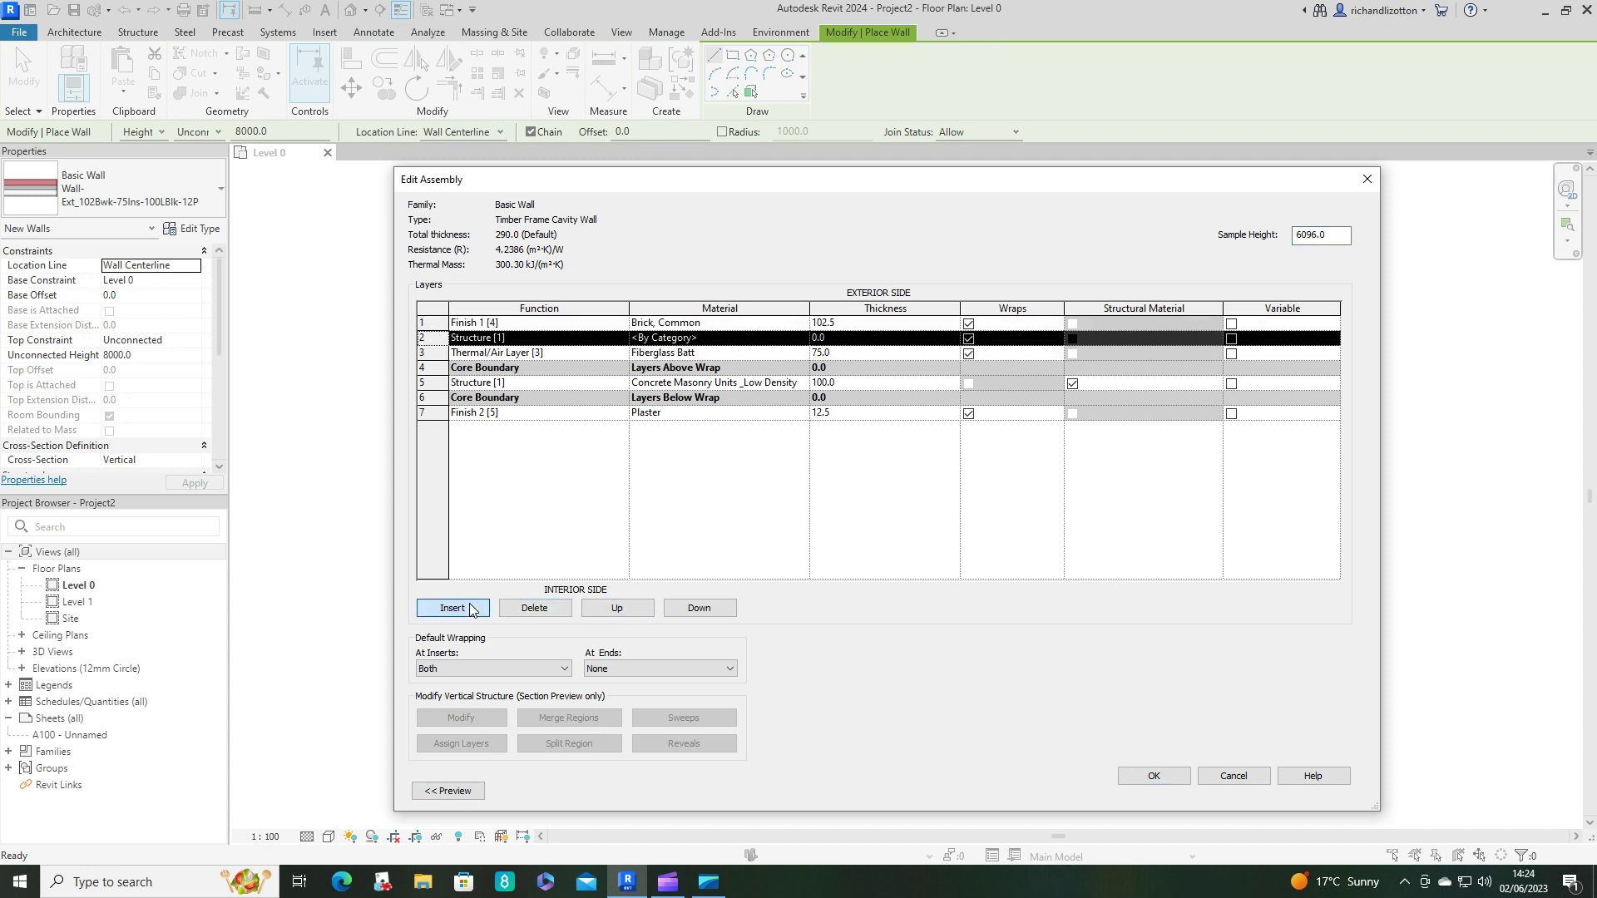
left_click(620, 337)
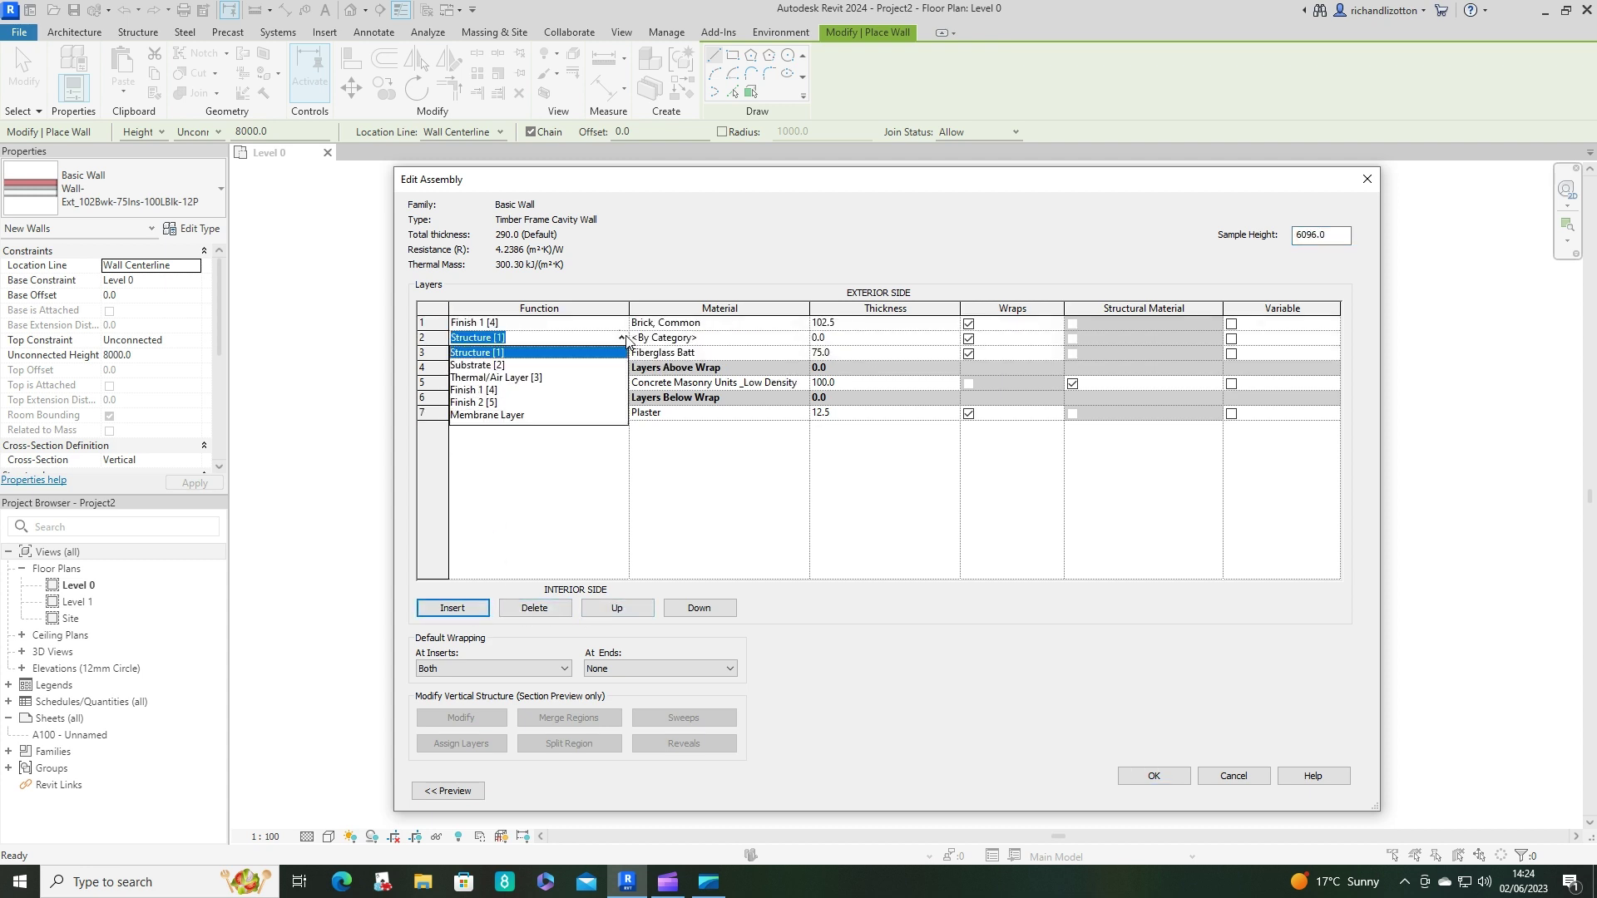
left_click(522, 381)
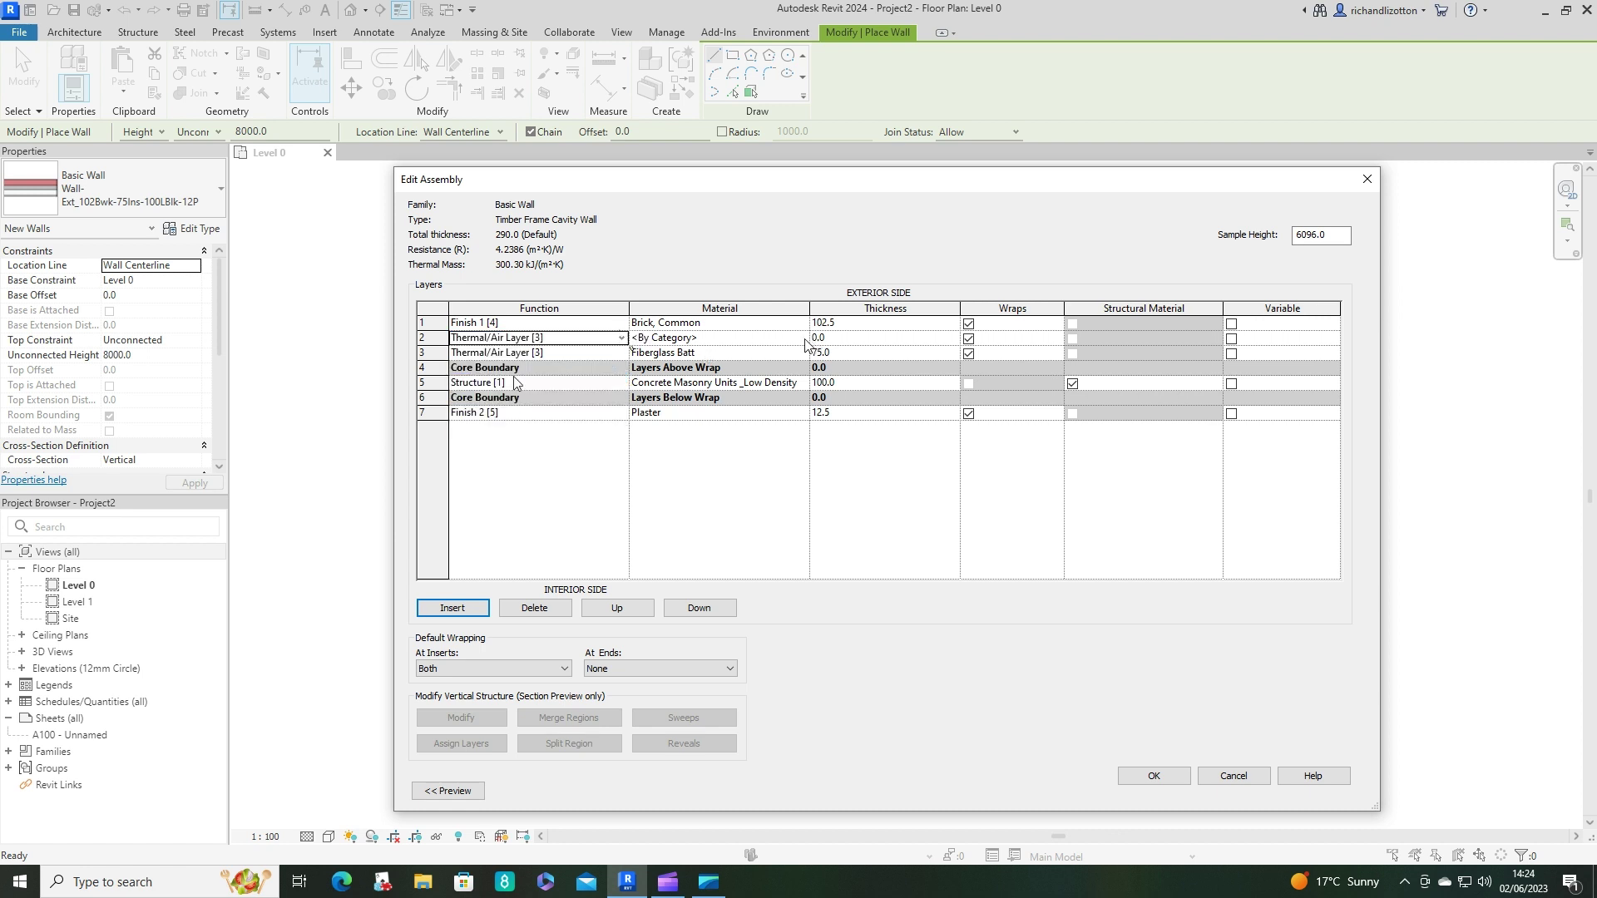
left_click(802, 338)
left_click(683, 316)
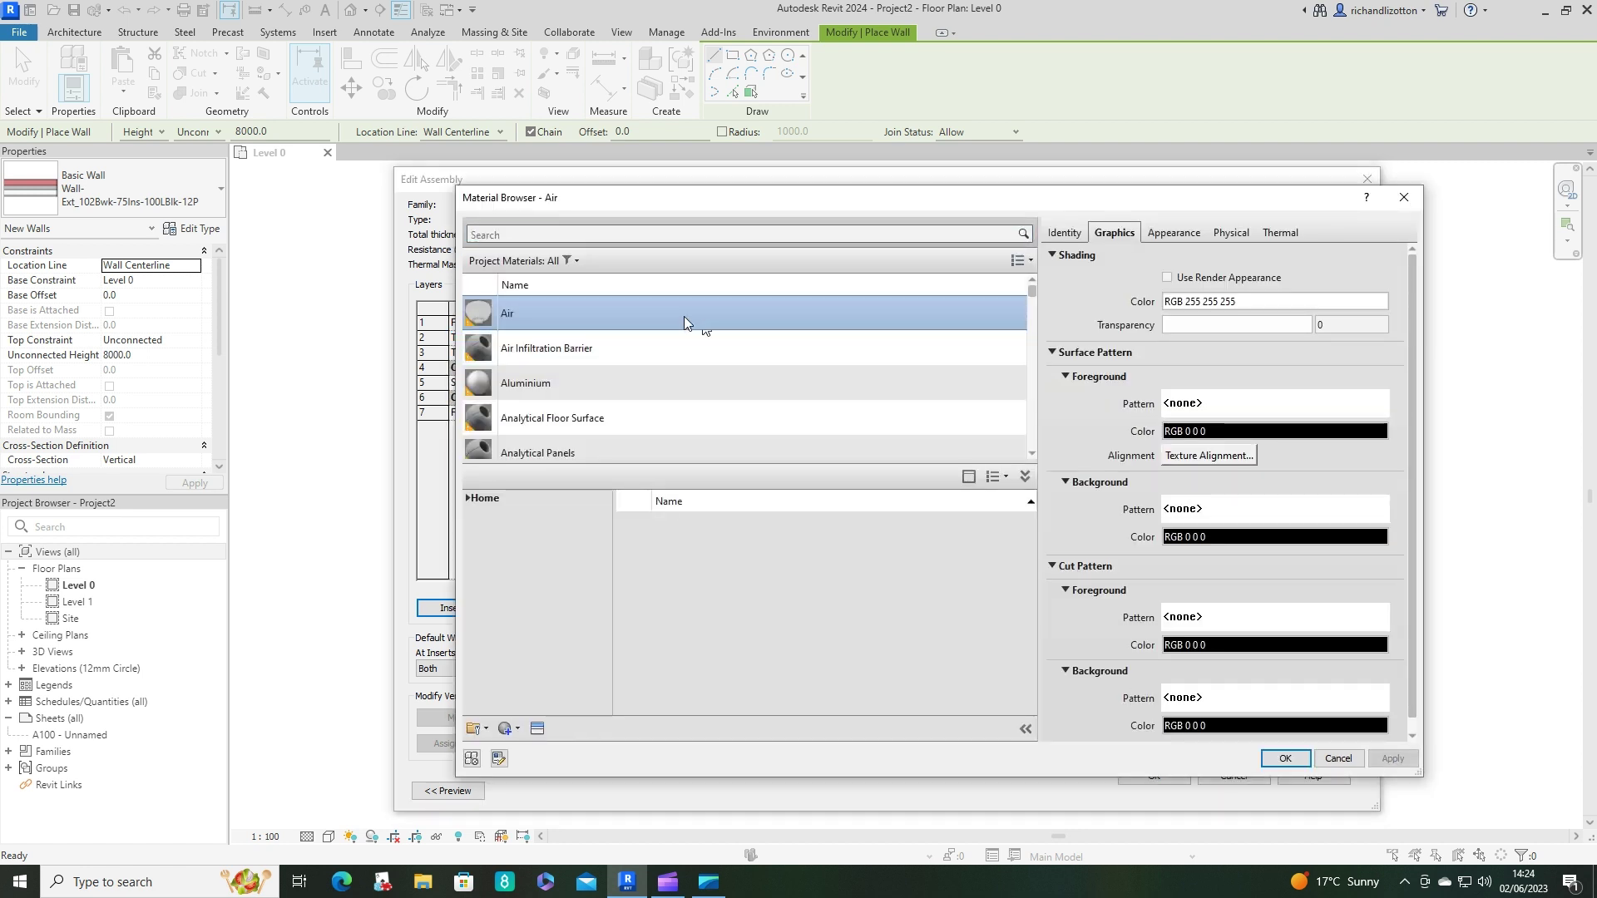
left_click(1279, 760)
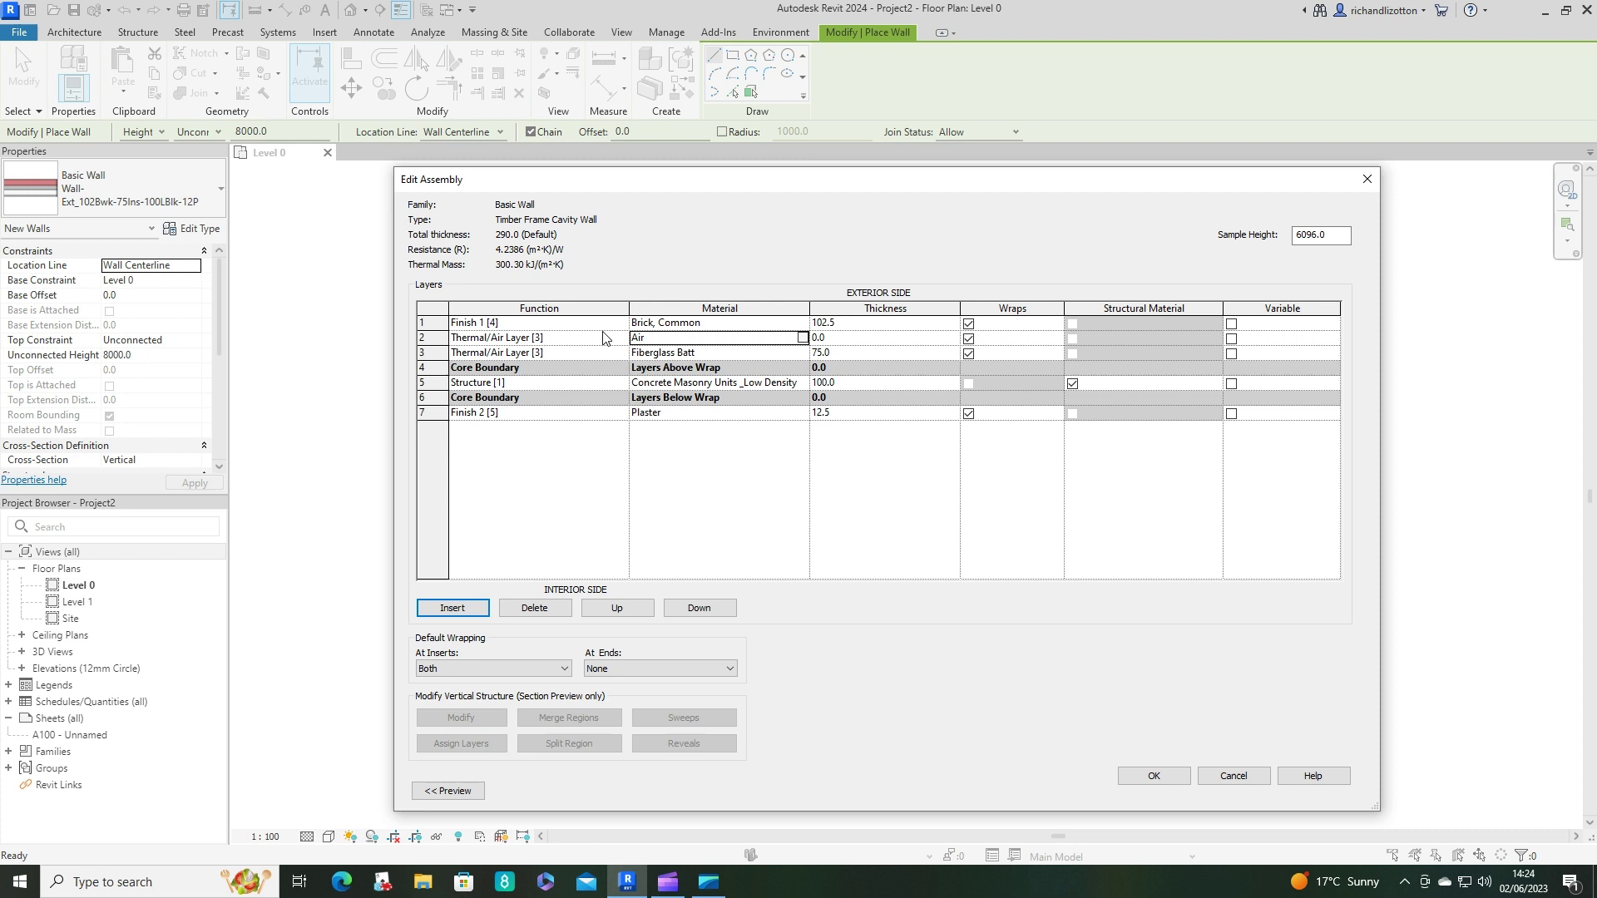
- Set both the new air layer and the Fiberglass Batt layer to 50.0 thick
left_click(833, 338)
double_click(832, 338)
type("50")
left_click(830, 354)
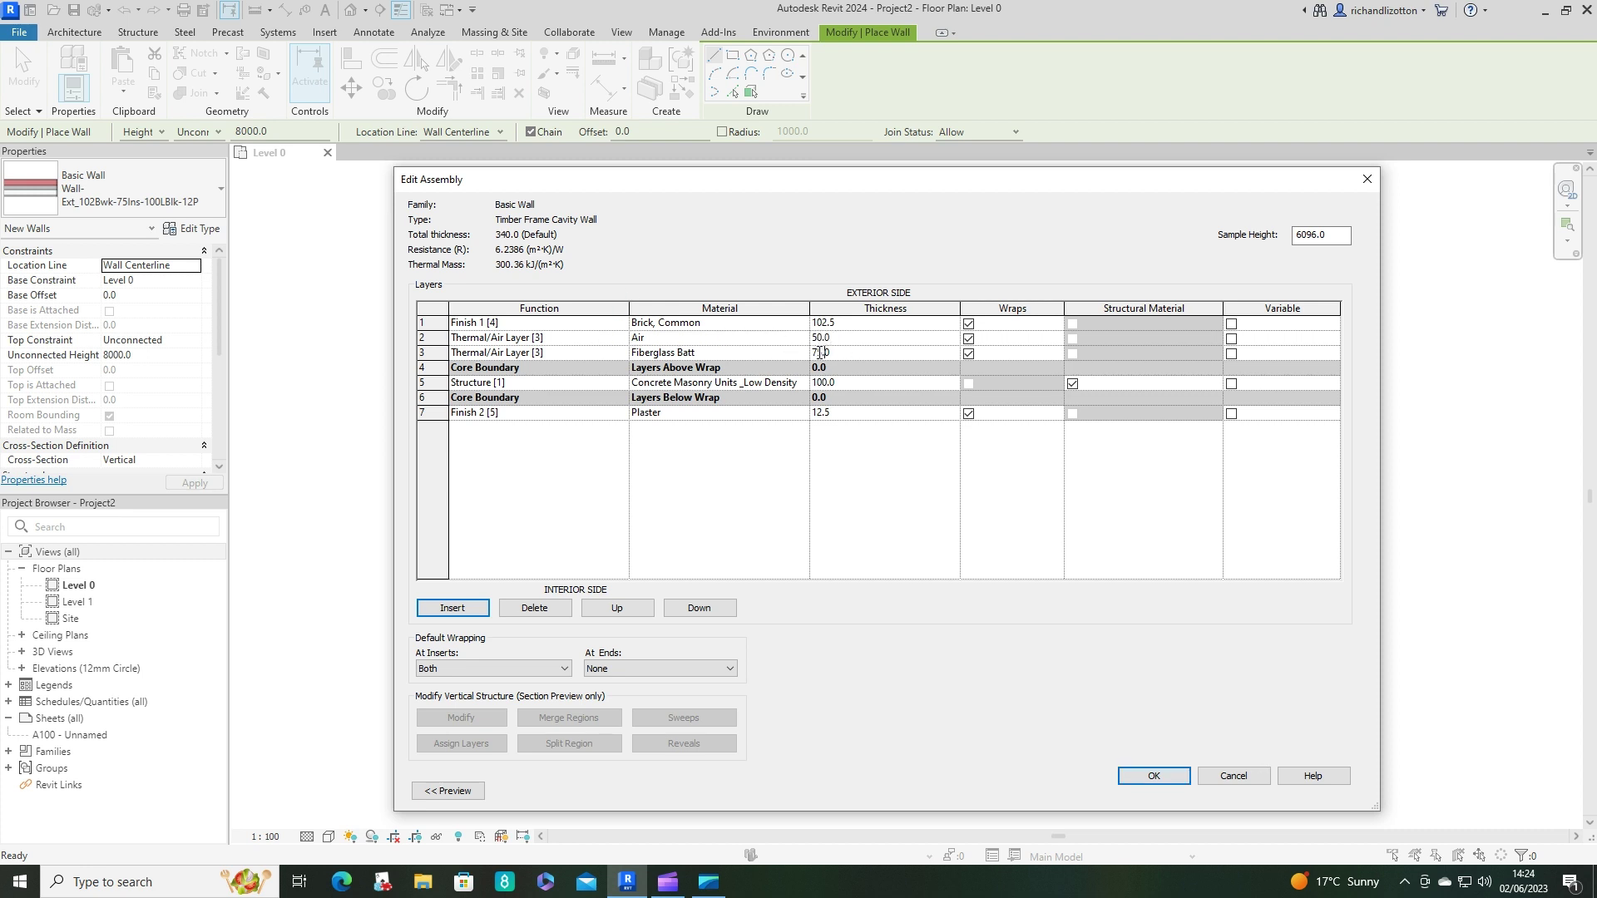
left_click_drag(818, 355, 797, 356)
type("50")
- Change the structure layer's material to Air
left_click(805, 384)
left_click(805, 384)
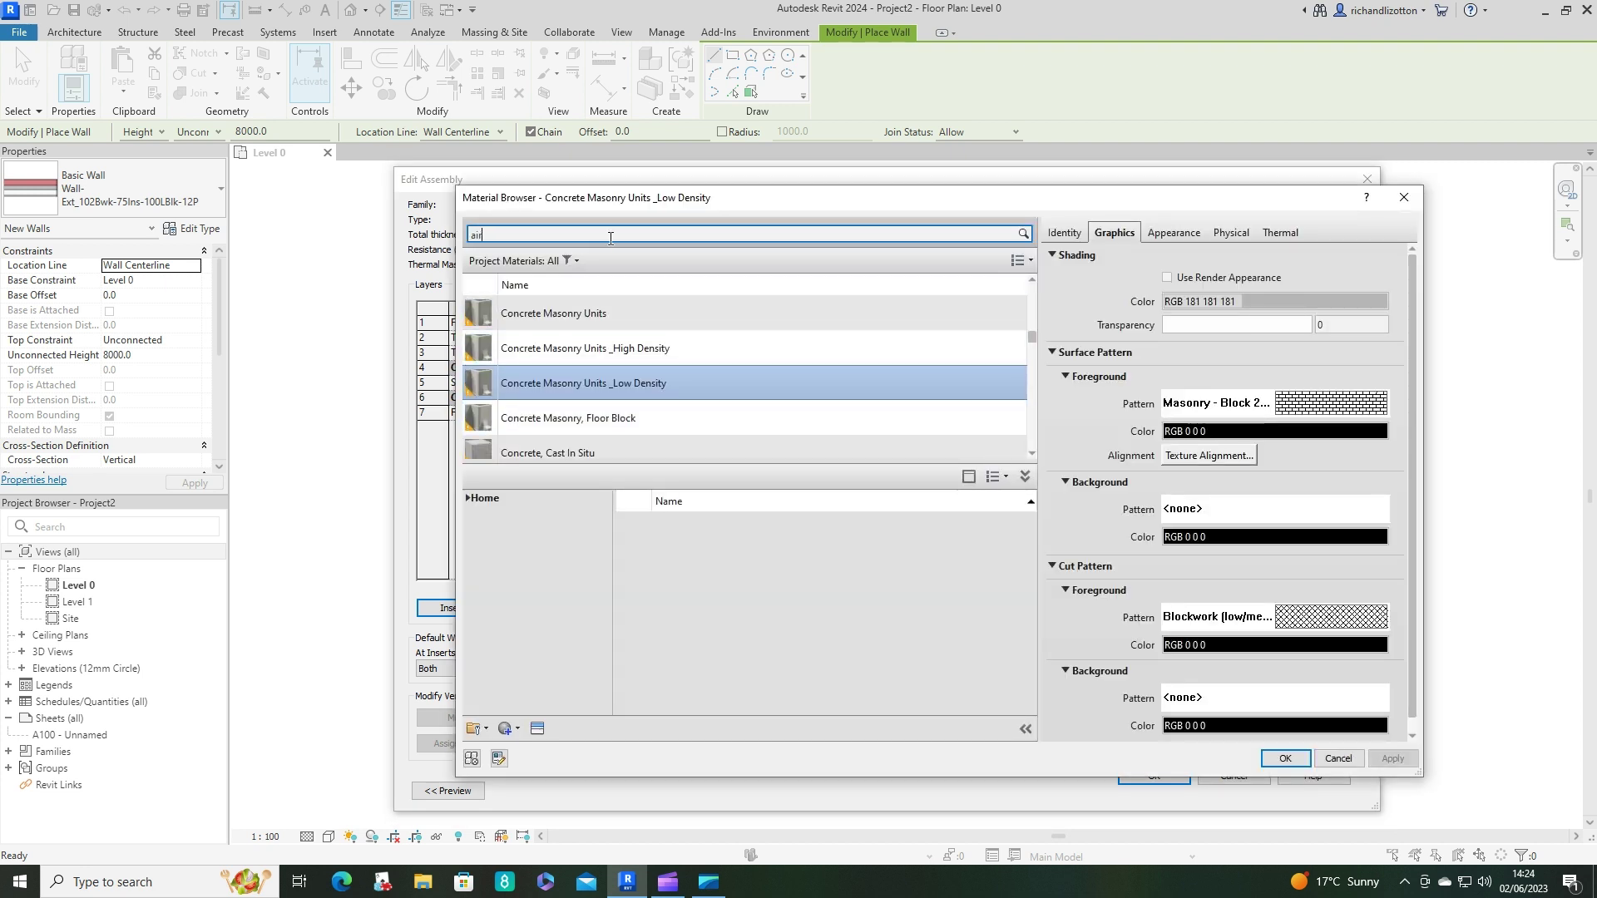
left_click(608, 341)
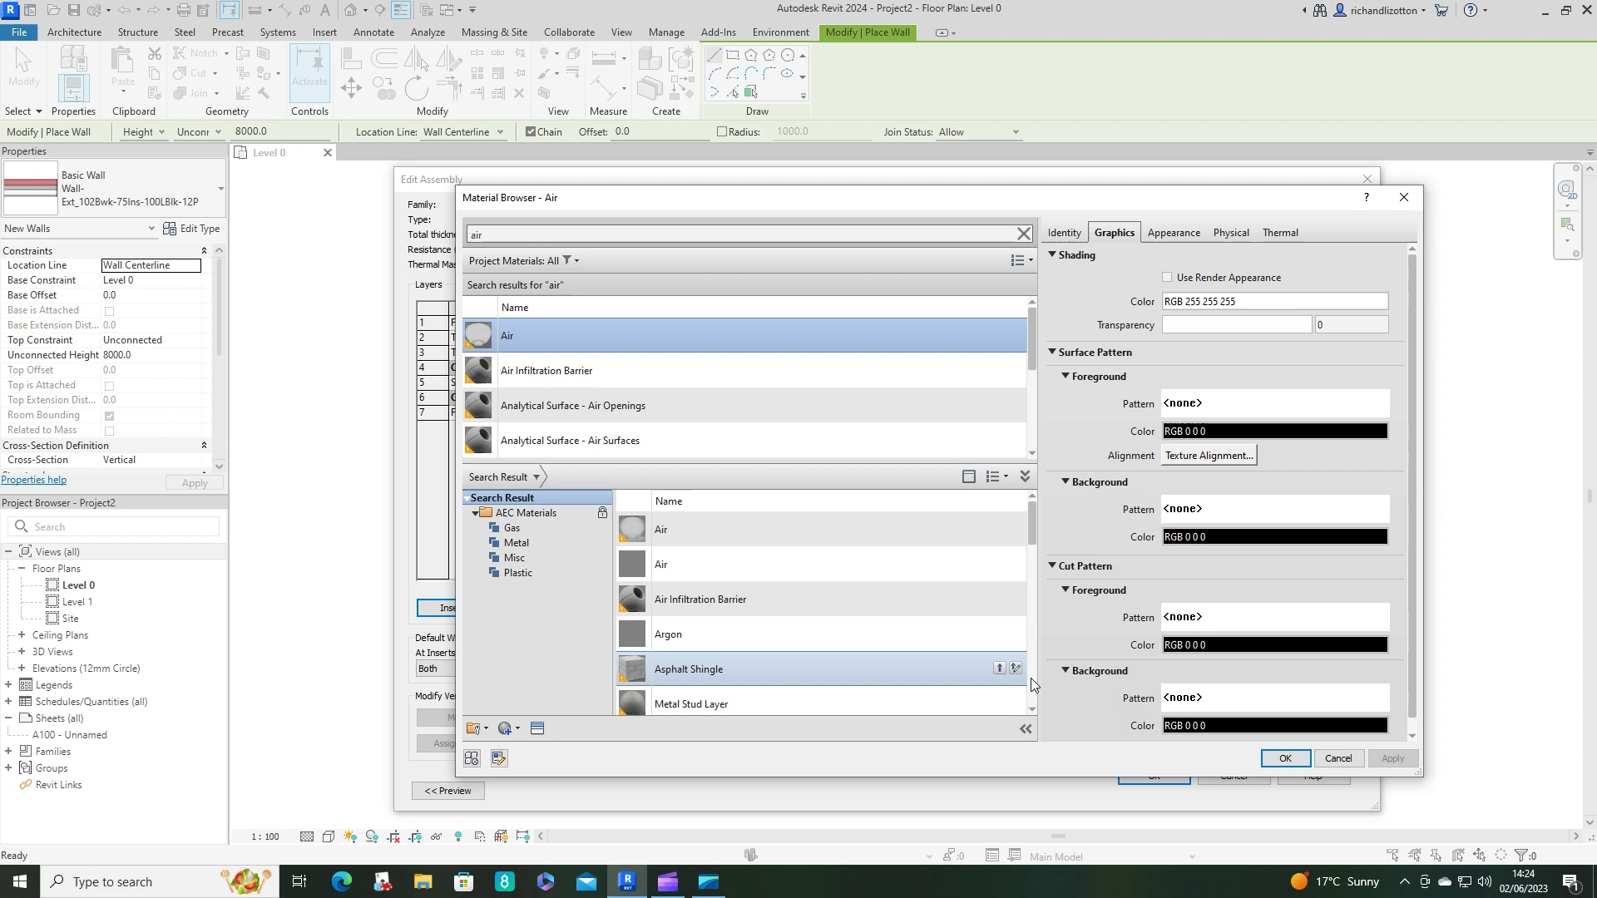
left_click(1283, 757)
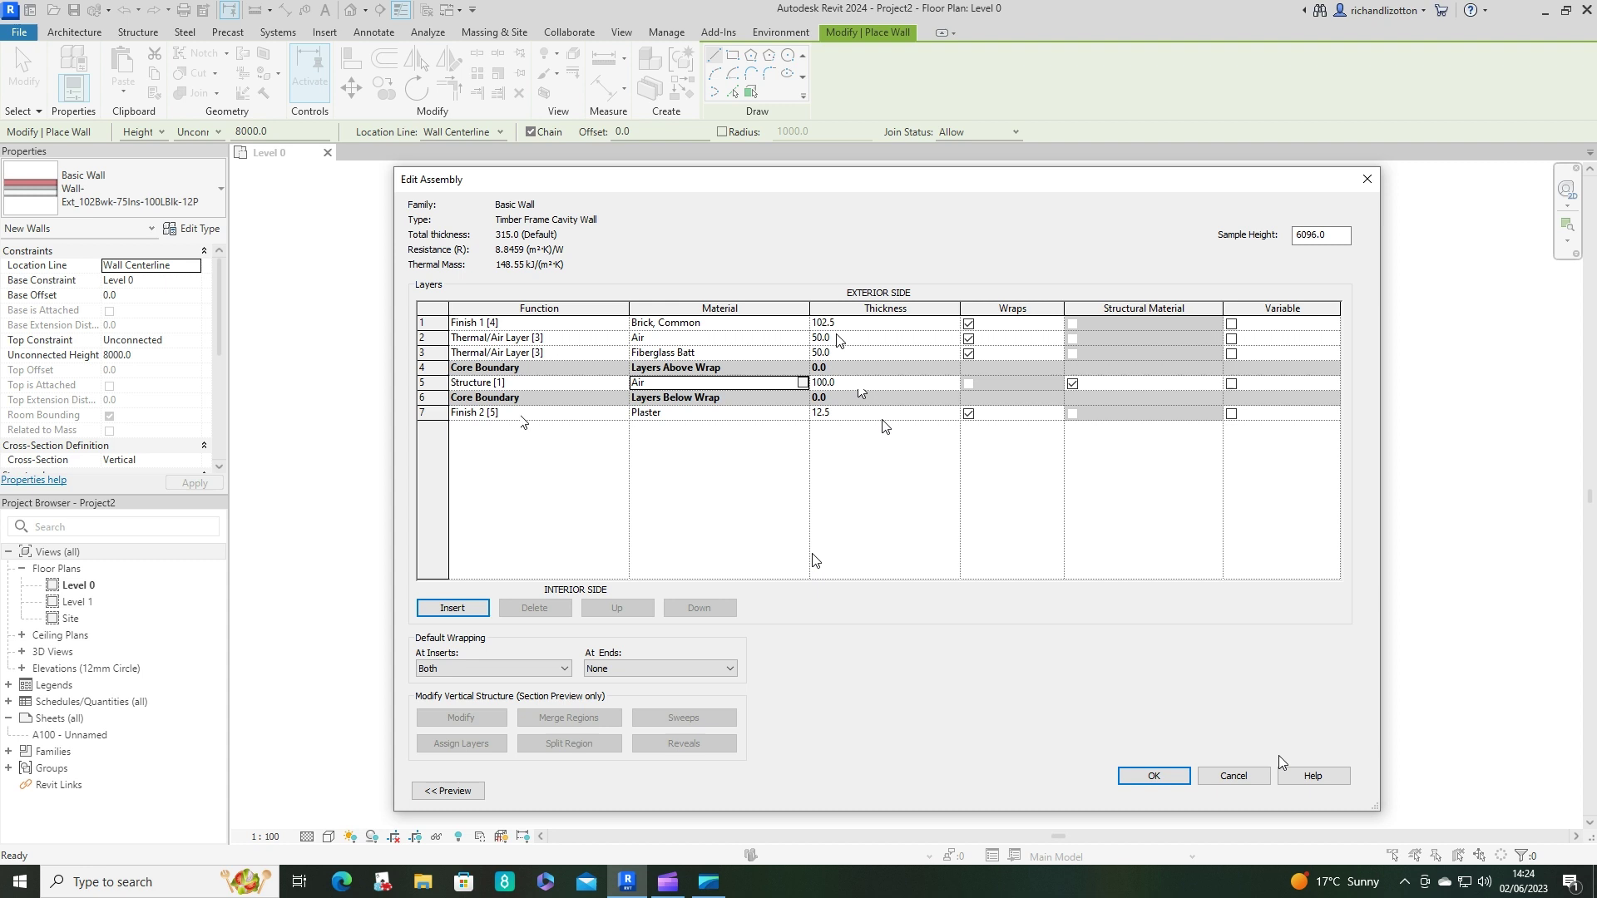
- Save the Timber Frame Cavity Wall build-up and scroll the wall type list to the curtain walls
left_click(1168, 778)
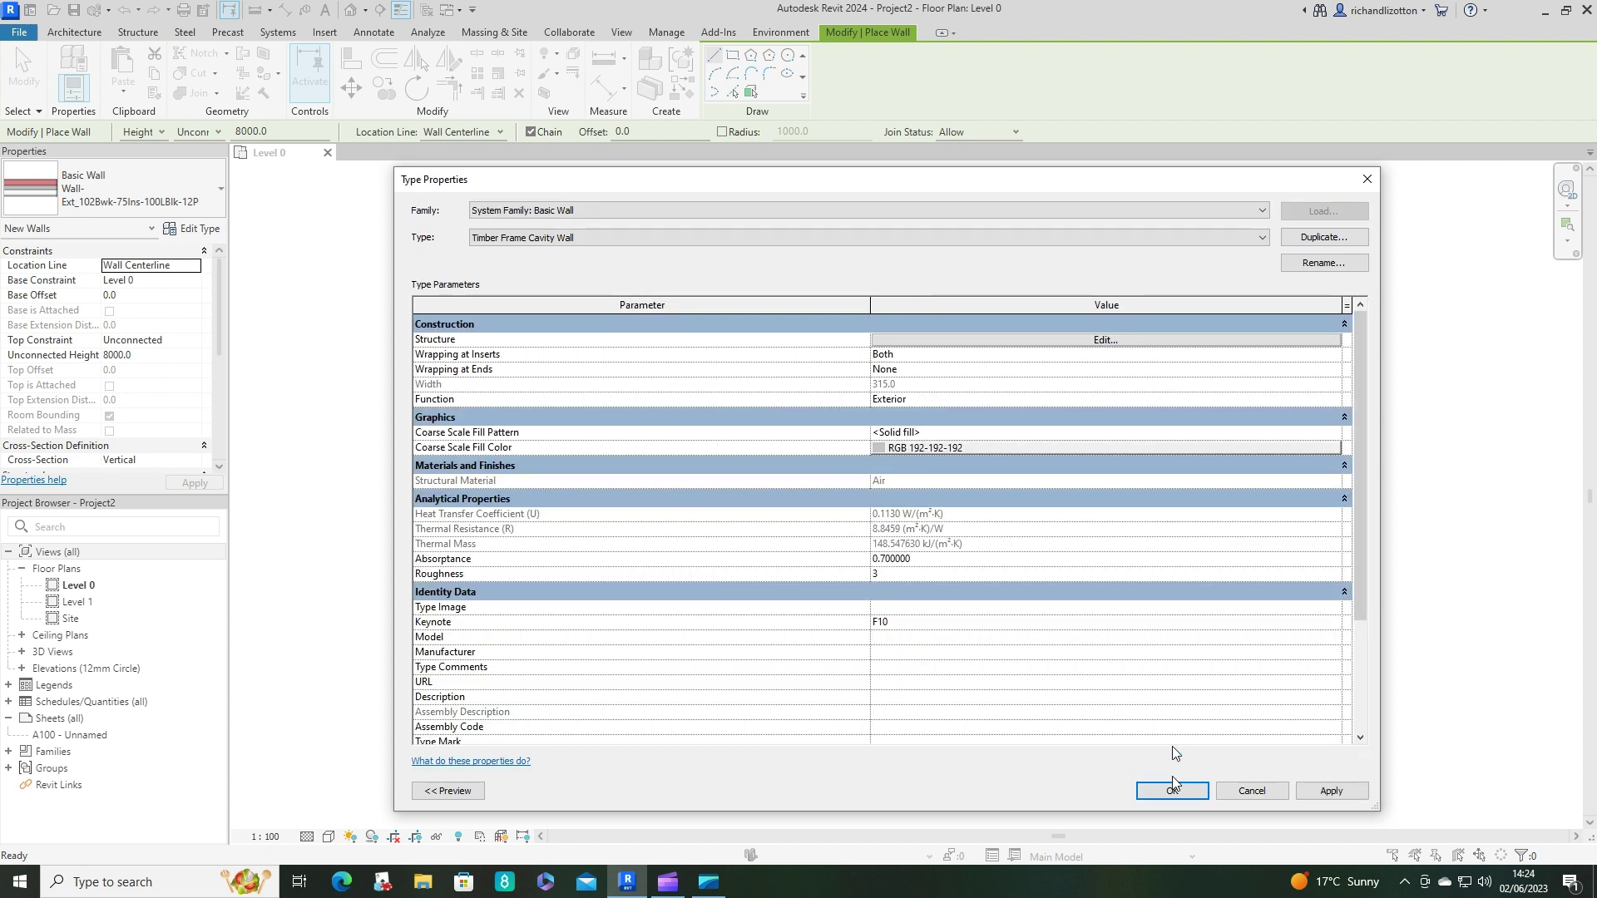
left_click(1172, 789)
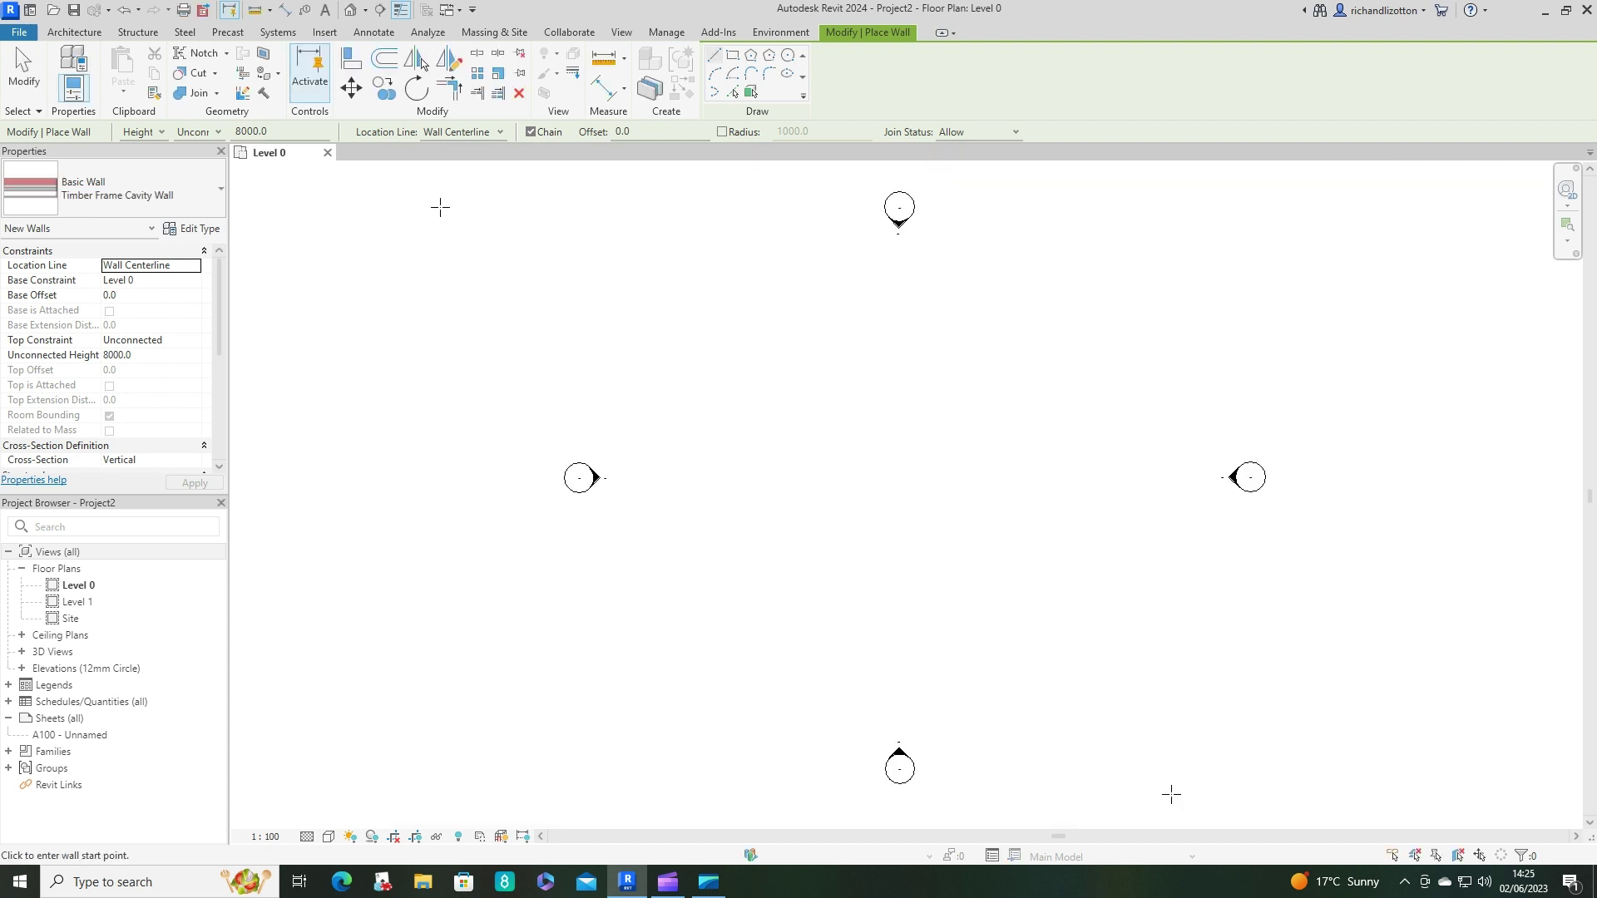
left_click(219, 189)
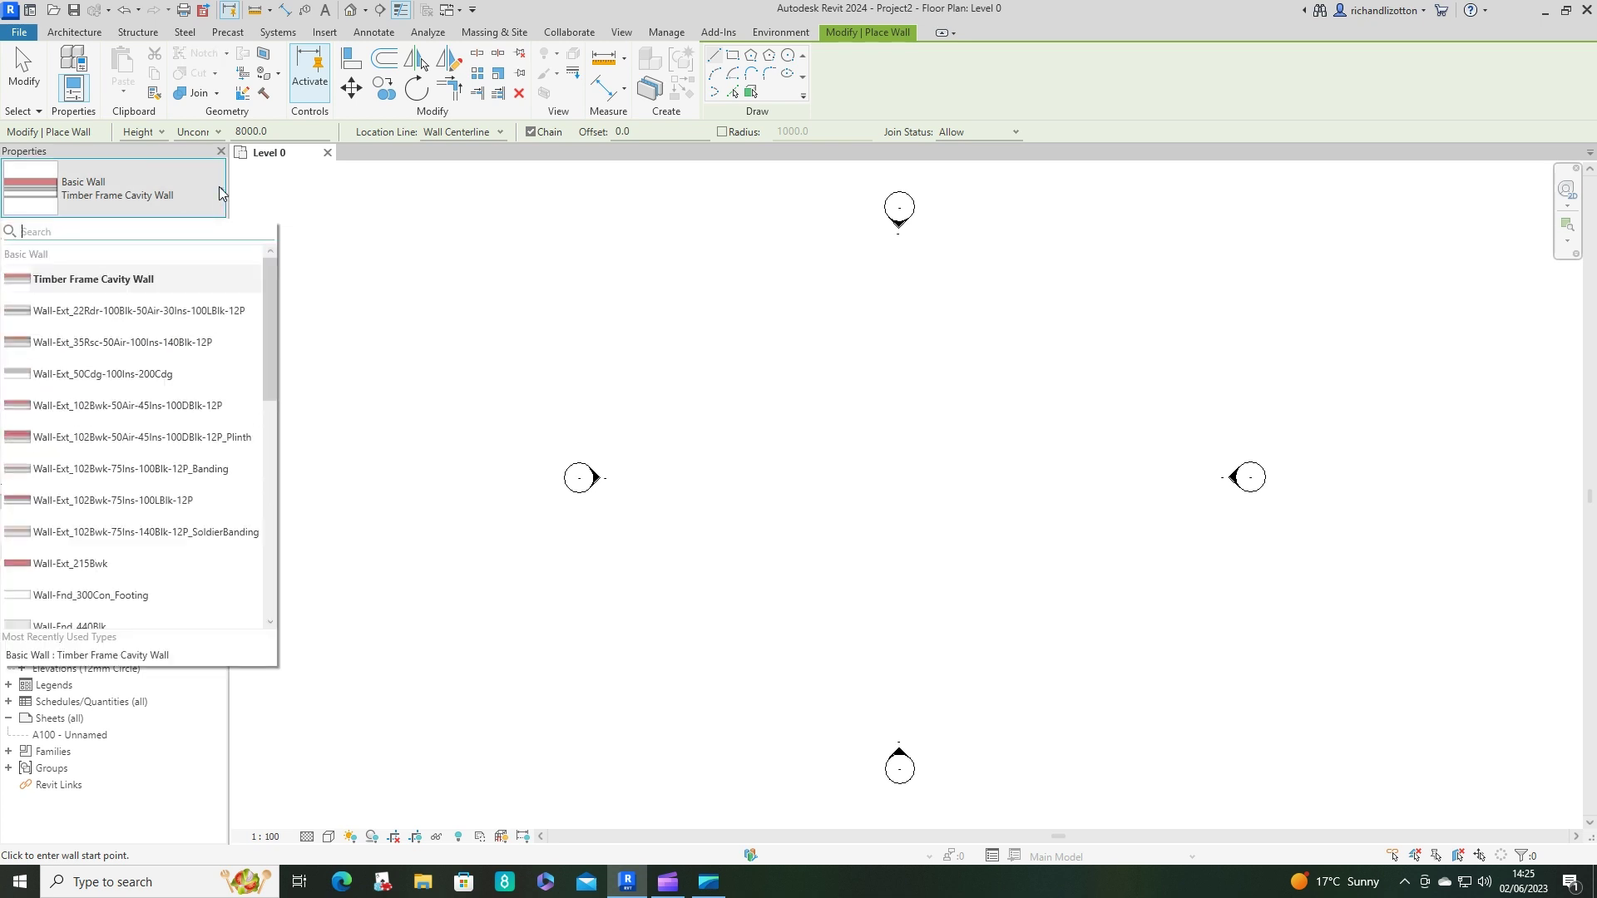
left_click_drag(269, 337, 277, 598)
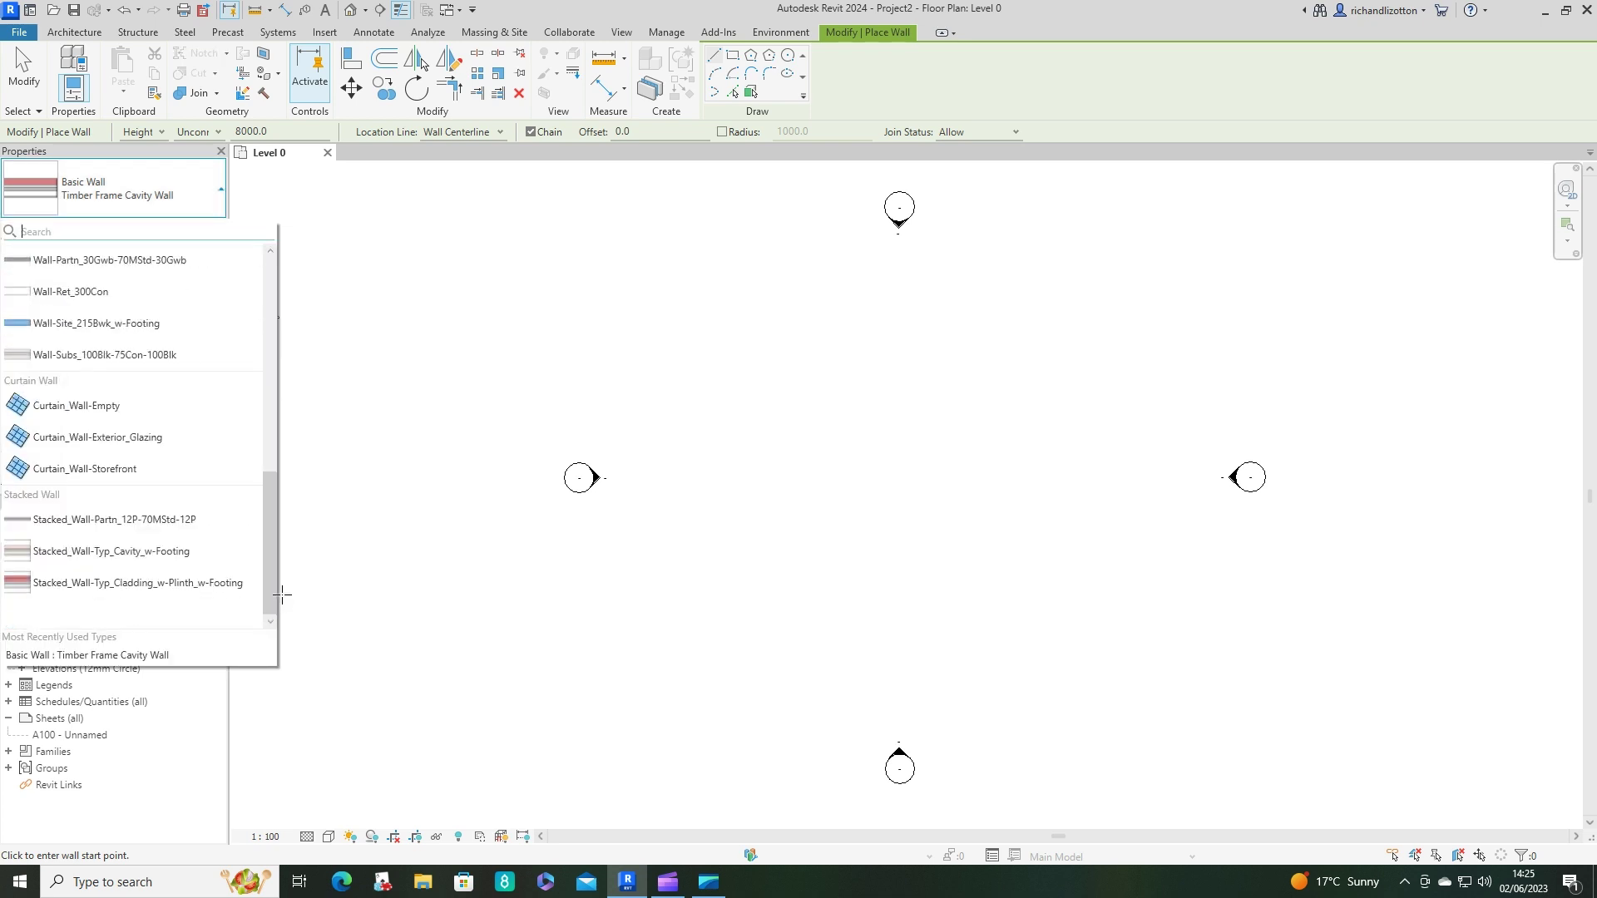
- Duplicate the Curtain_Wall-Storefront type as a new type named 'Timber Frame'
left_click(86, 471)
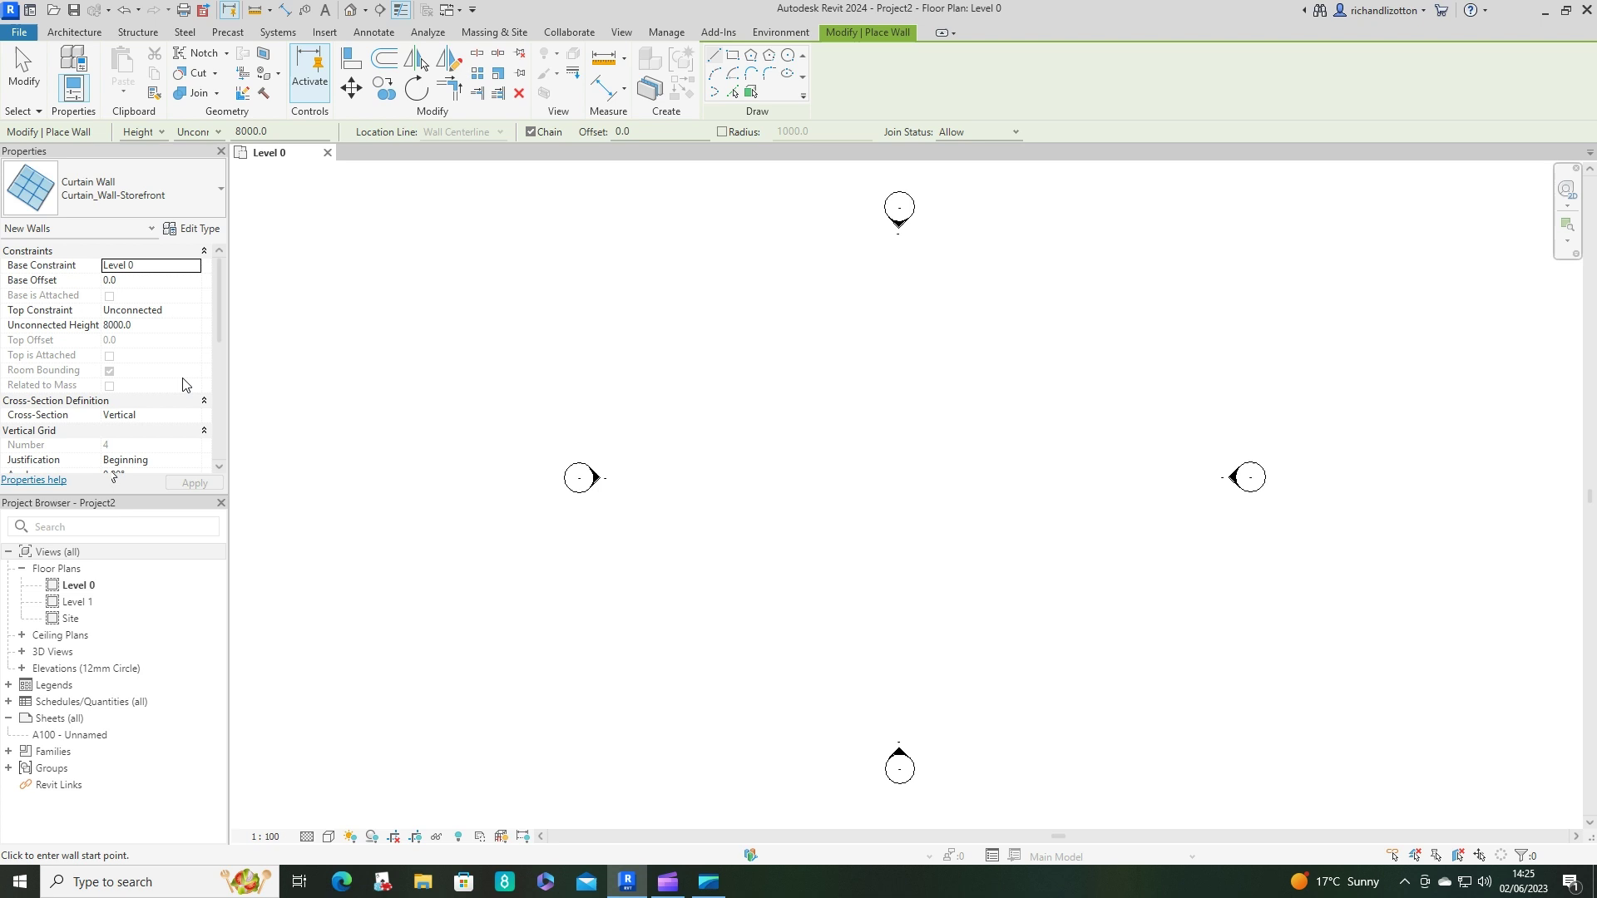
left_click(194, 230)
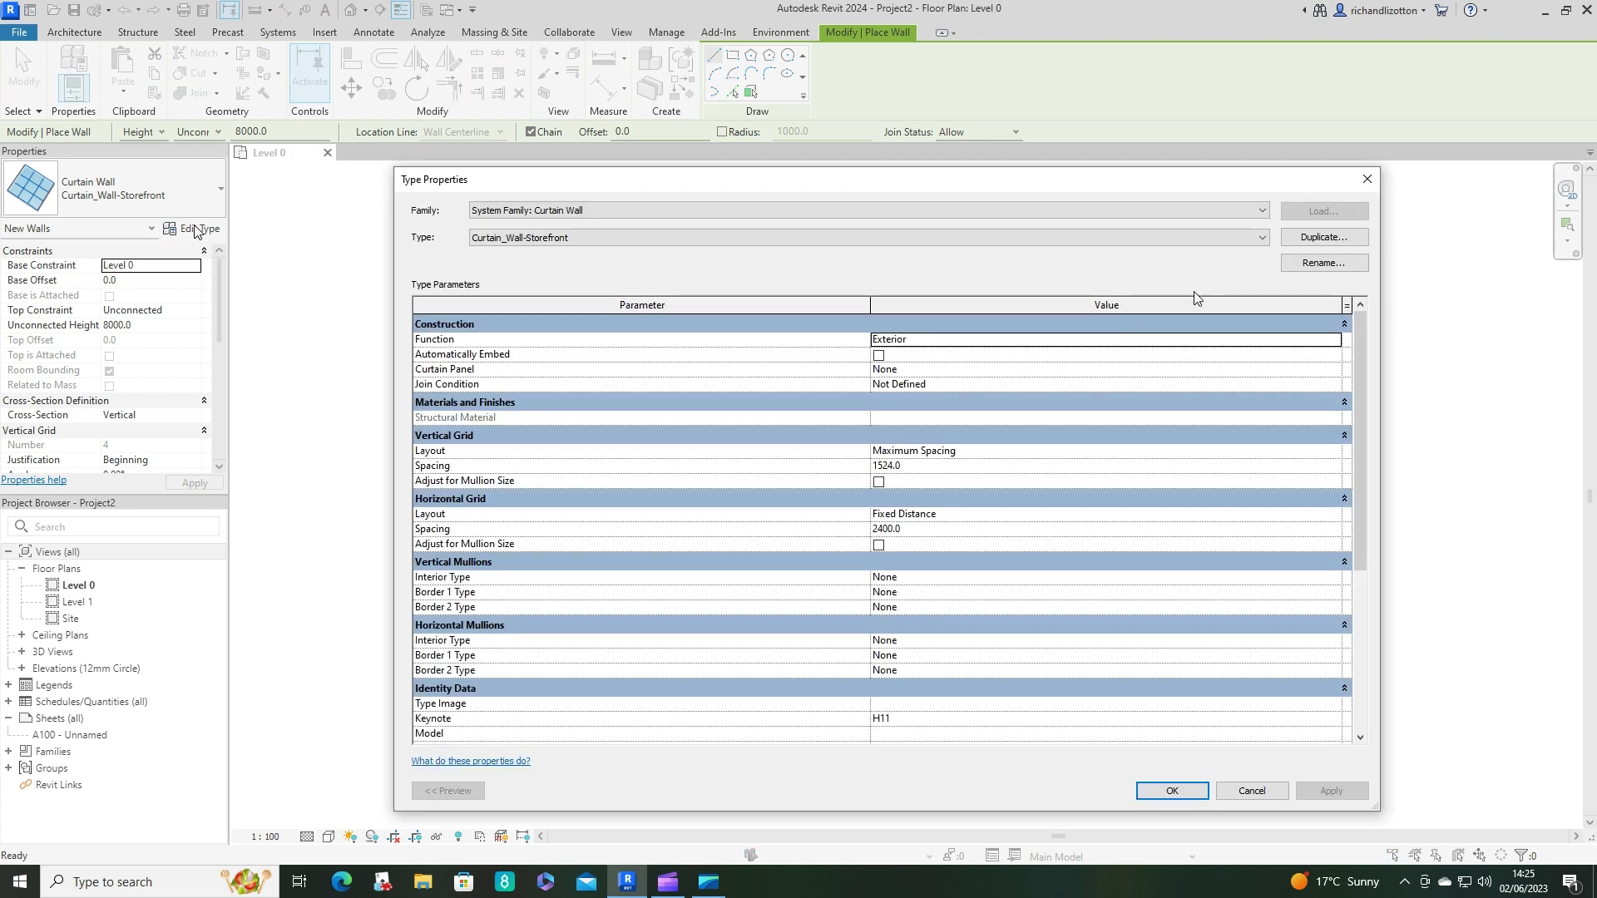
left_click(1318, 237)
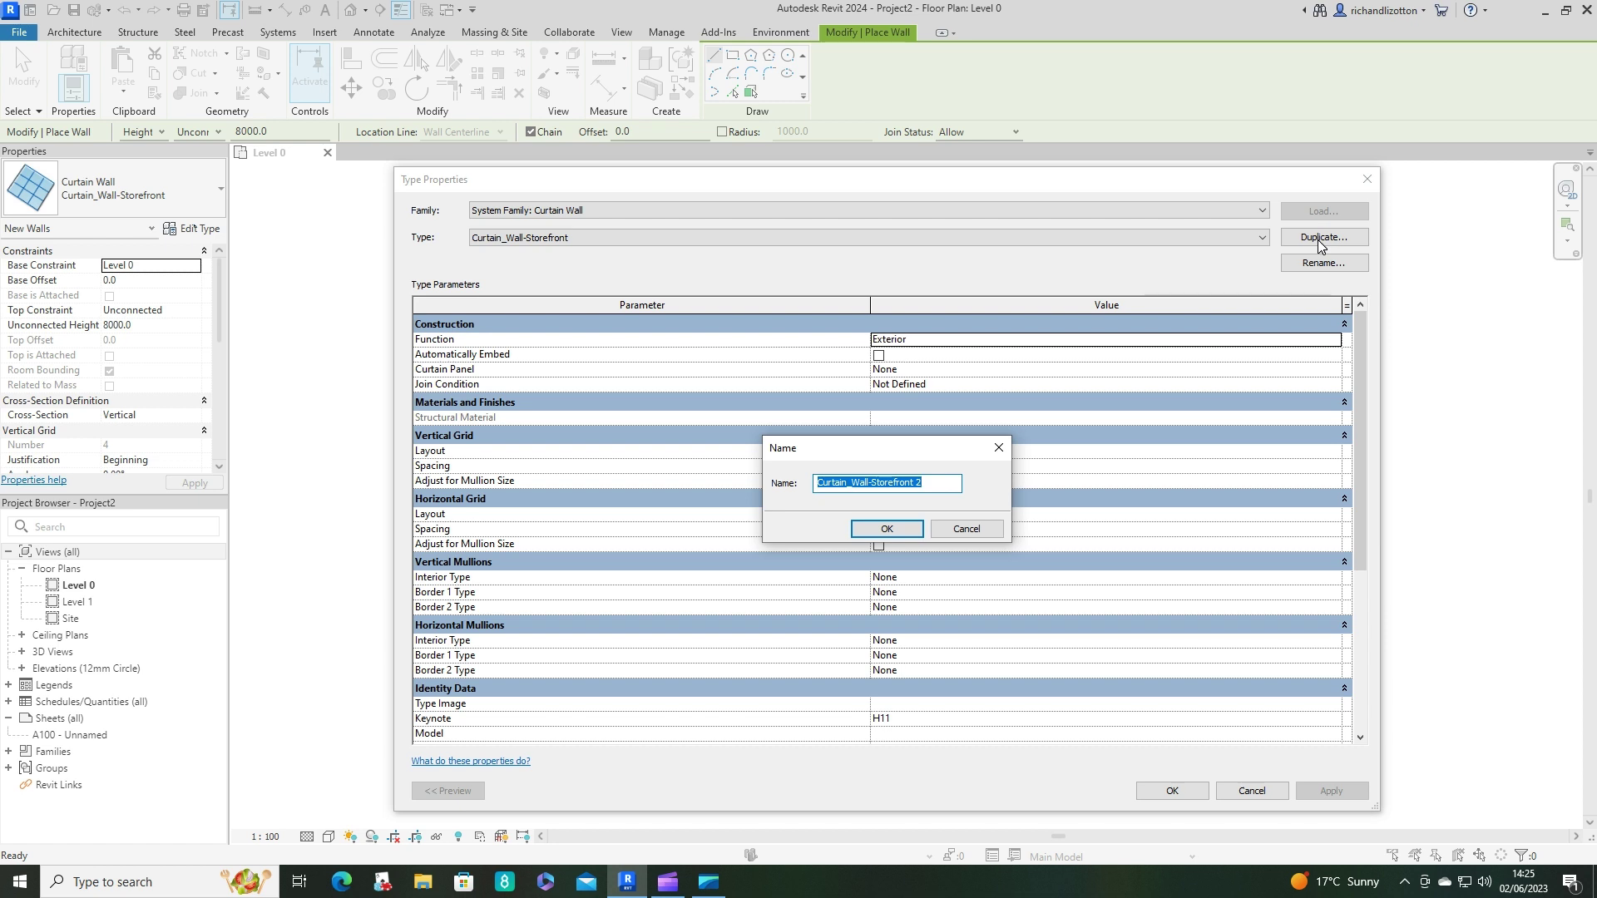
type("Timber Frame")
left_click(878, 530)
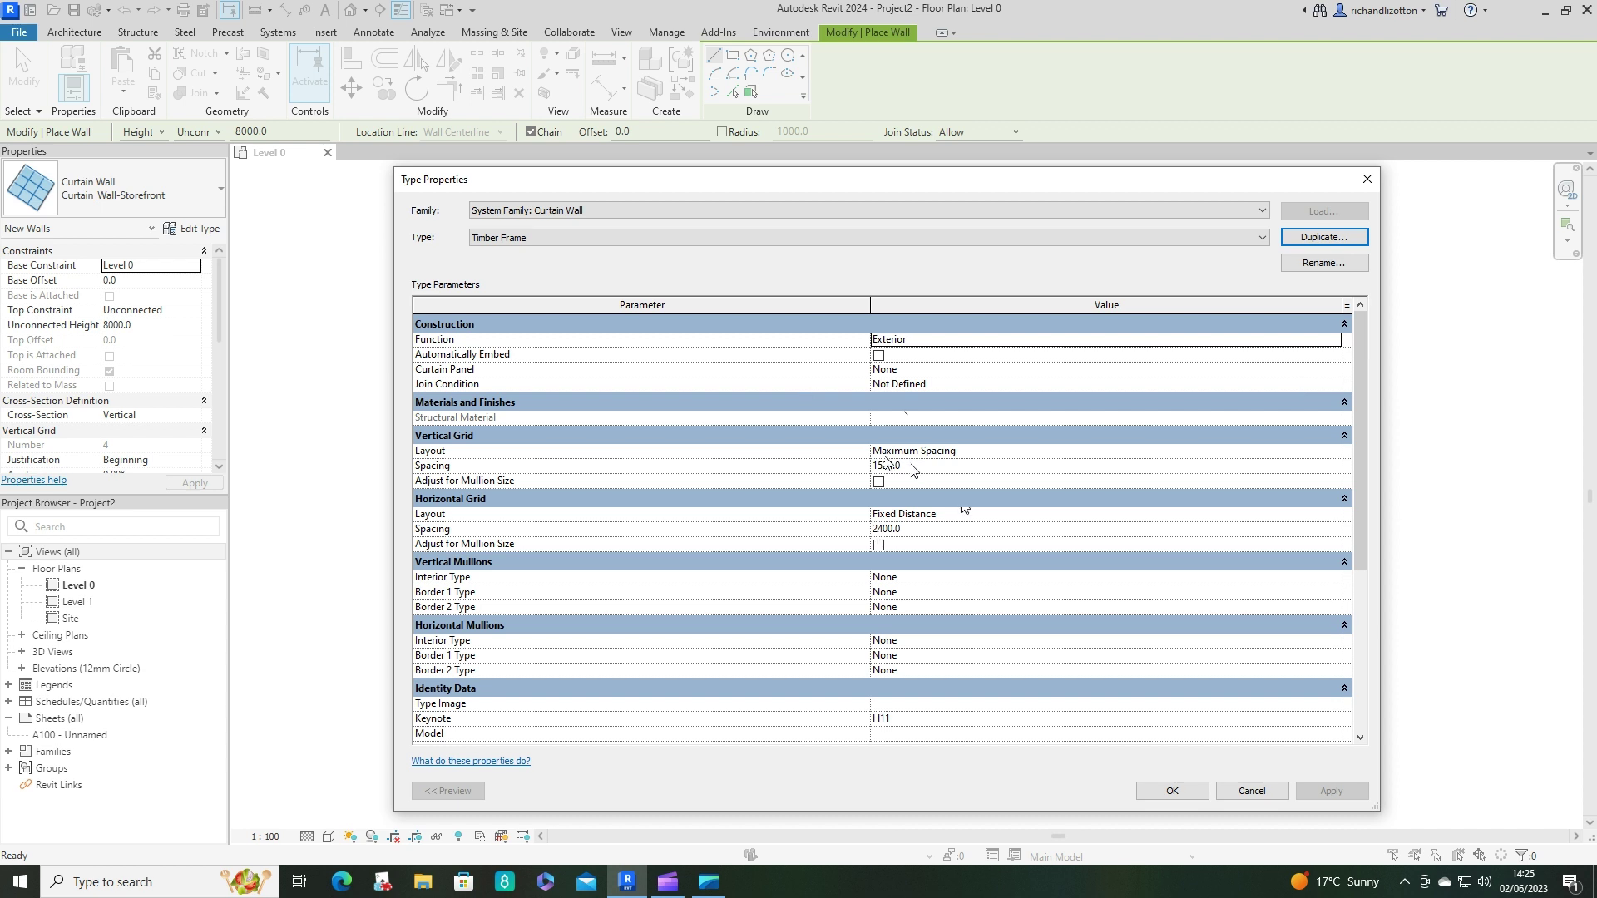
- Set Timber Frame's vertical grid spacing to 400 and horizontal to 1200, then stop placing walls
left_click(910, 466)
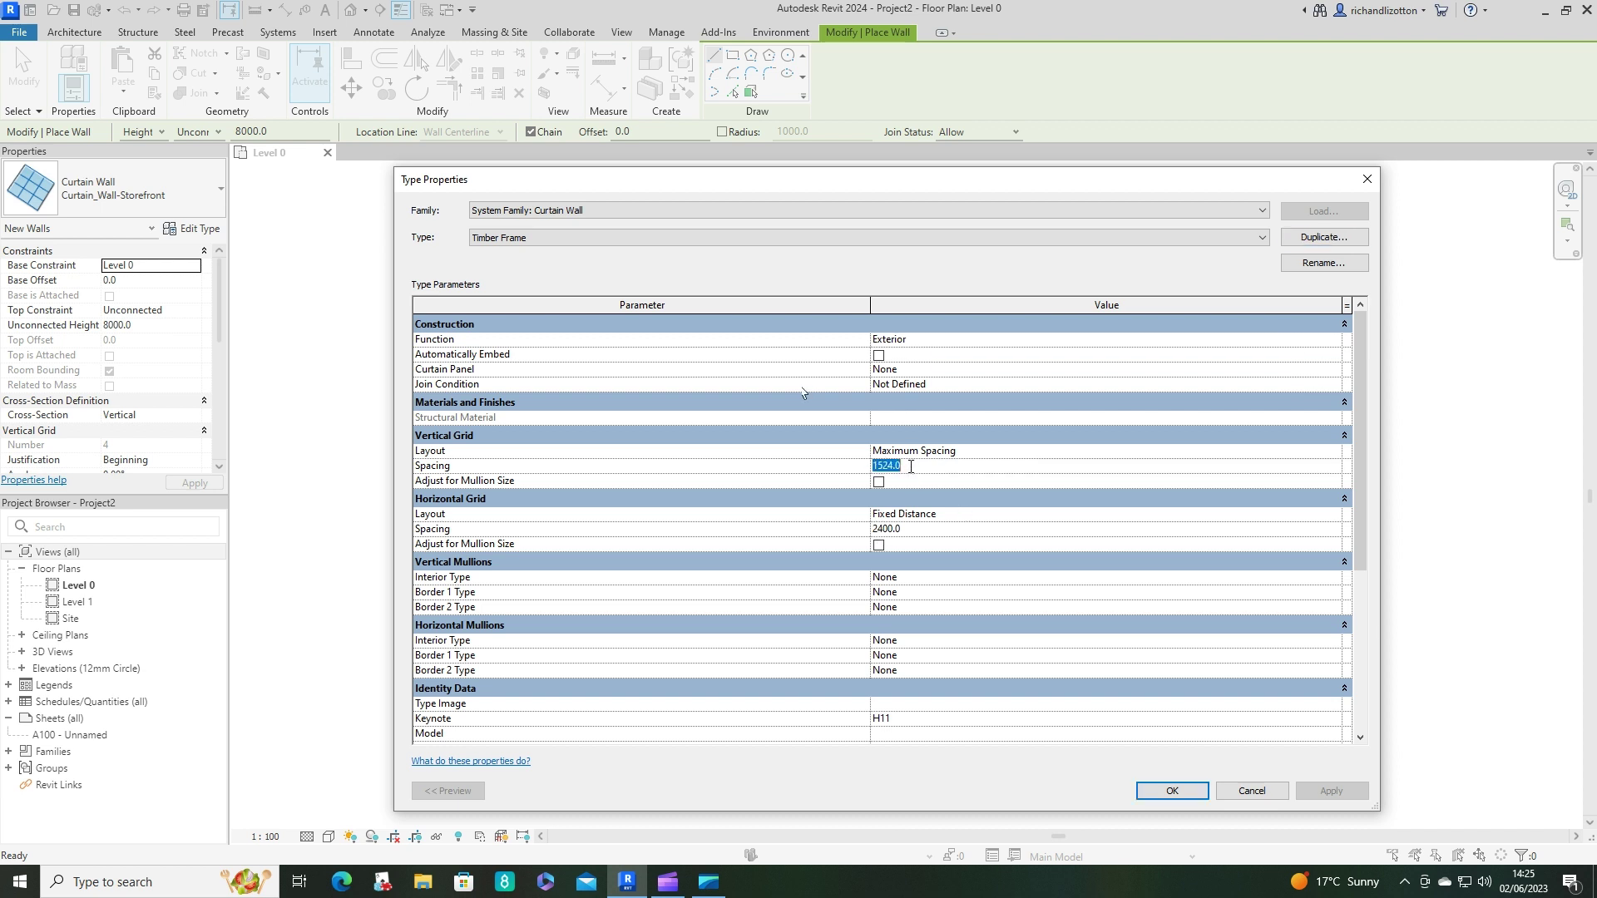
type("400")
left_click(914, 531)
type("1200")
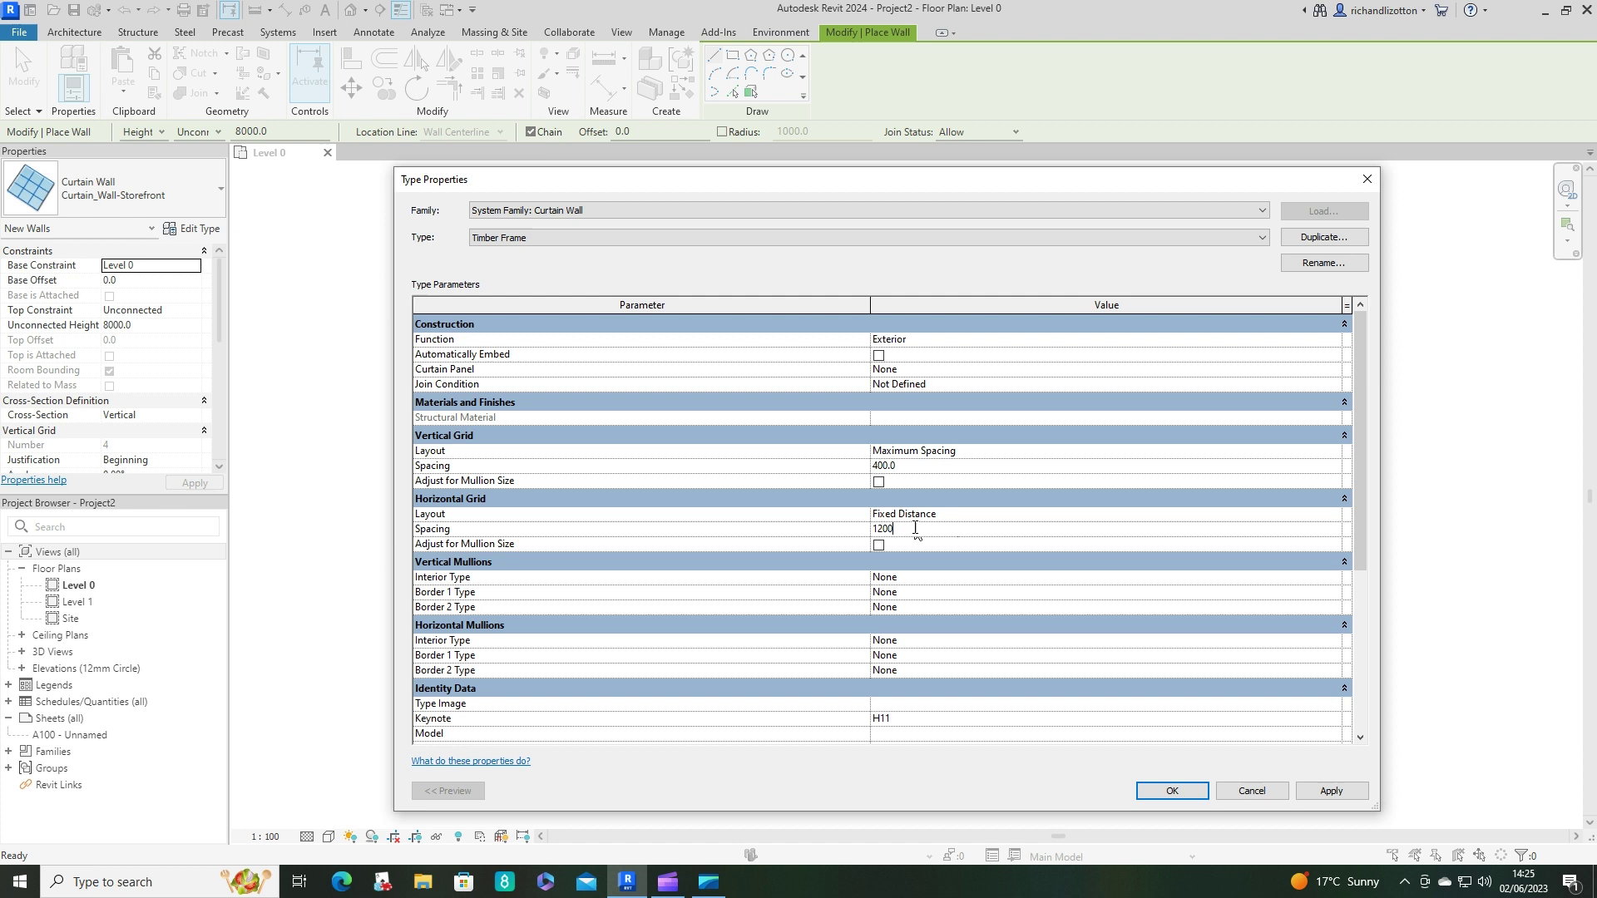
left_click(1191, 792)
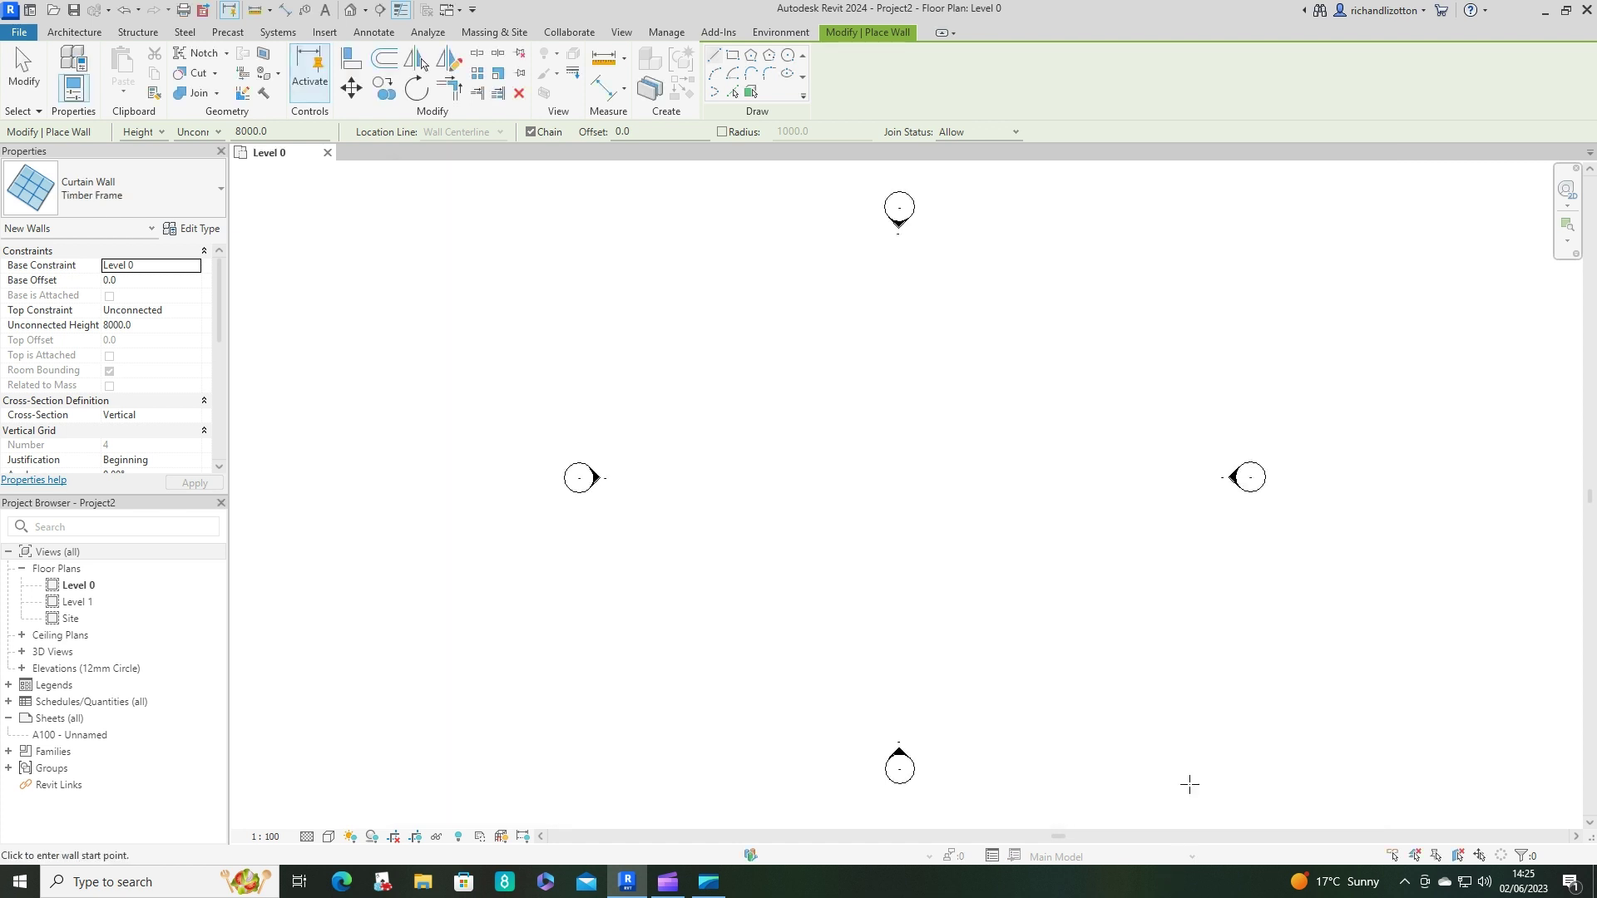
key("Escape")
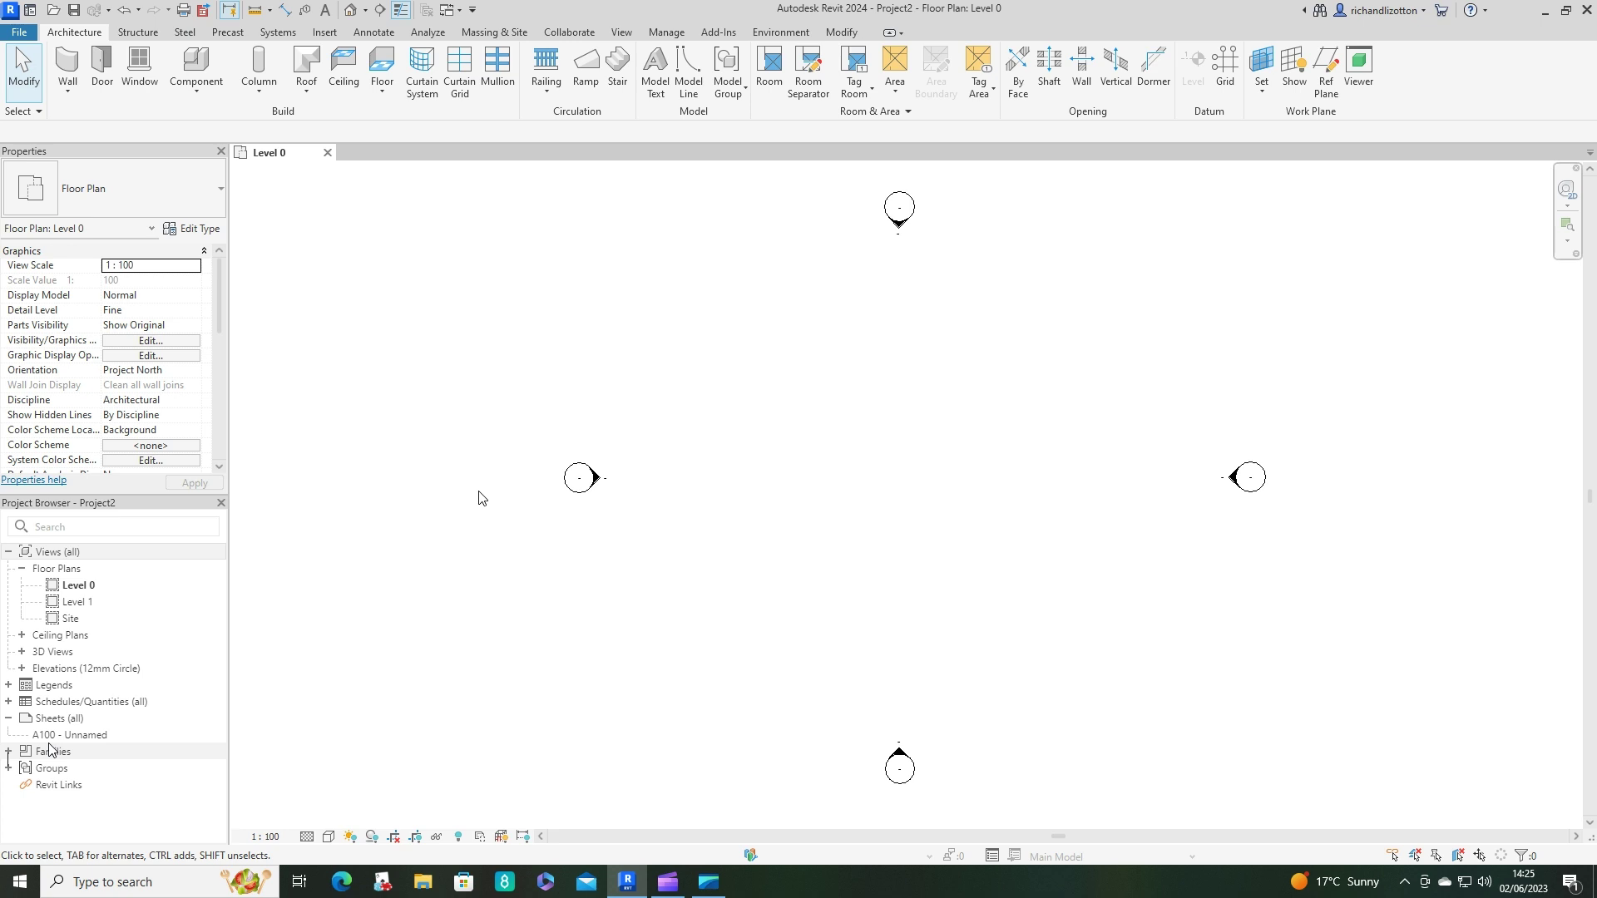
- Expand Families > Curtain Panels > System Panel in the Project Browser and select Solid
left_click(8, 751)
scroll(122, 748, "down", 3)
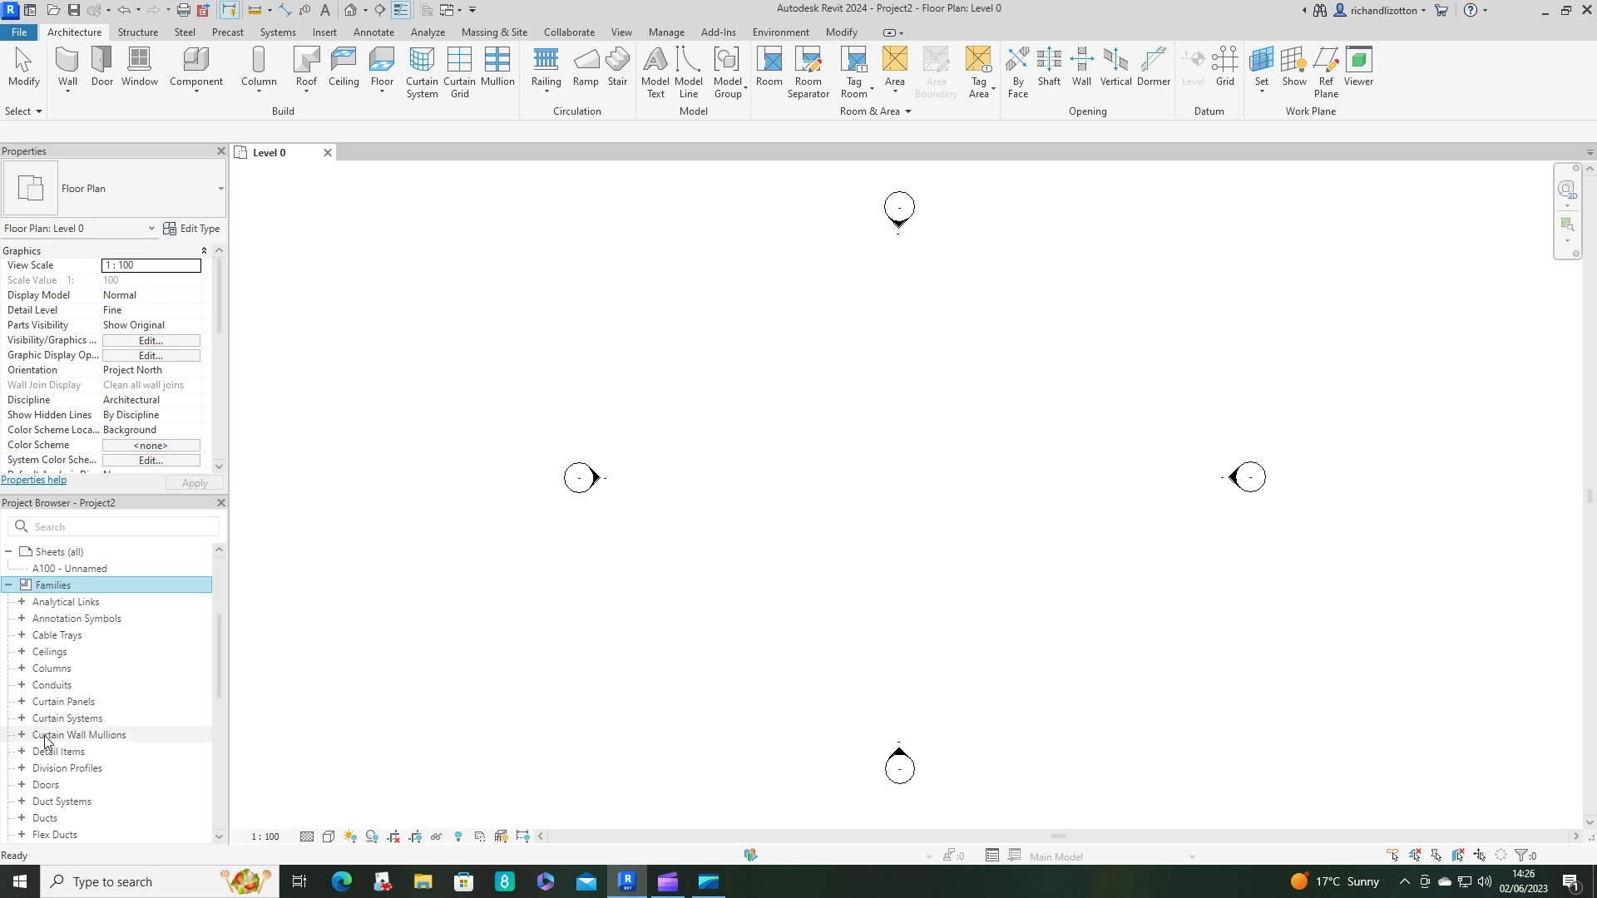
left_click(22, 704)
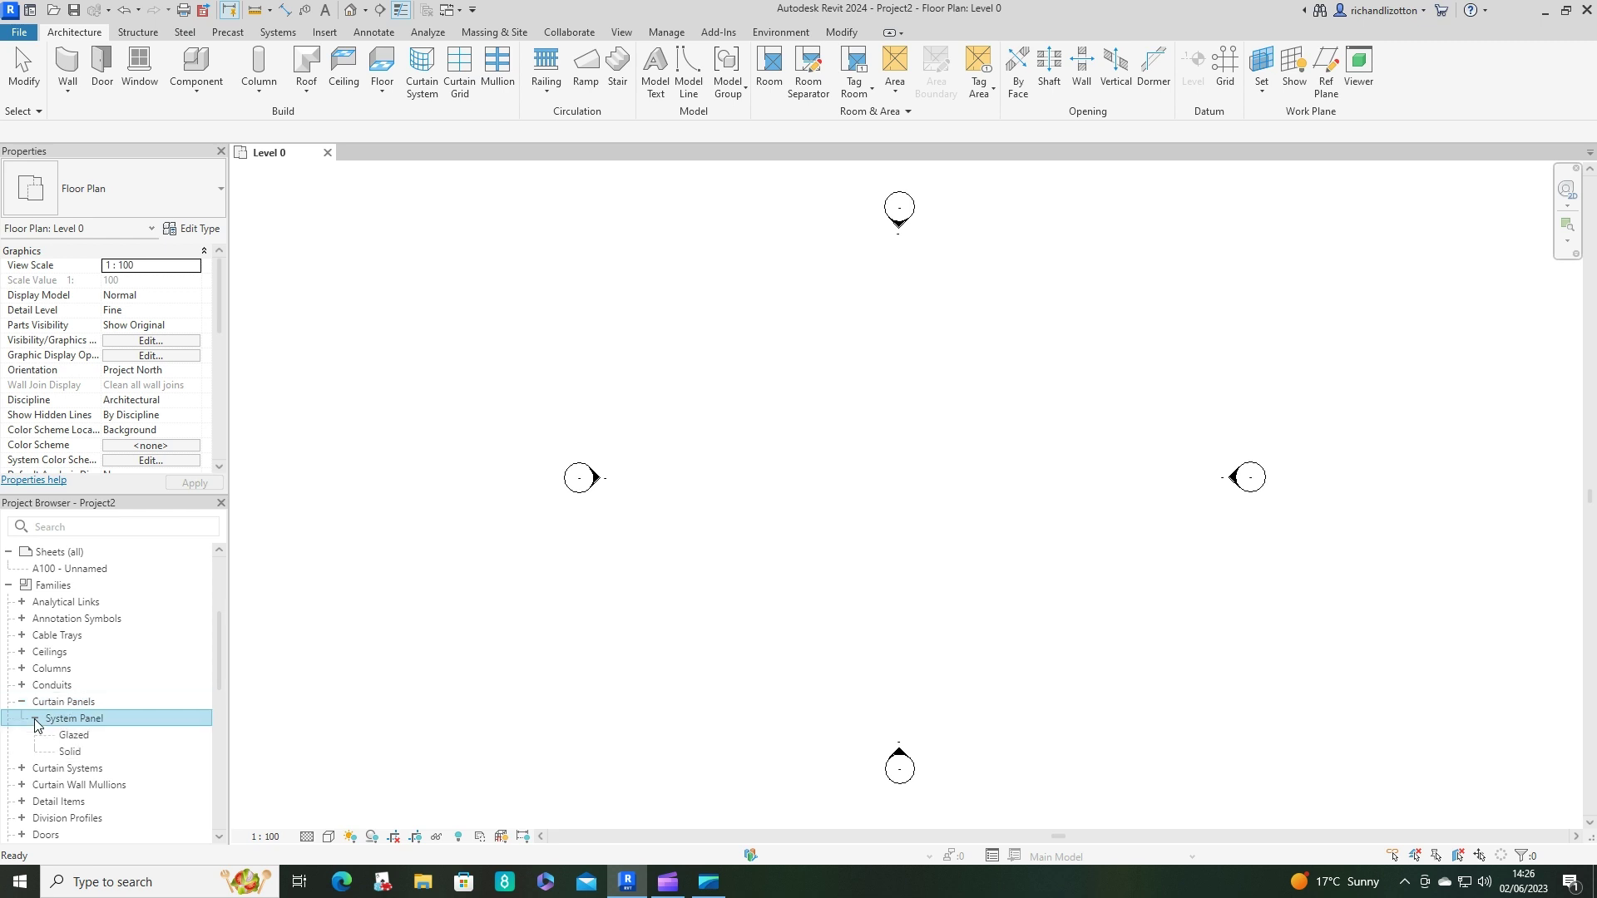
left_click(34, 719)
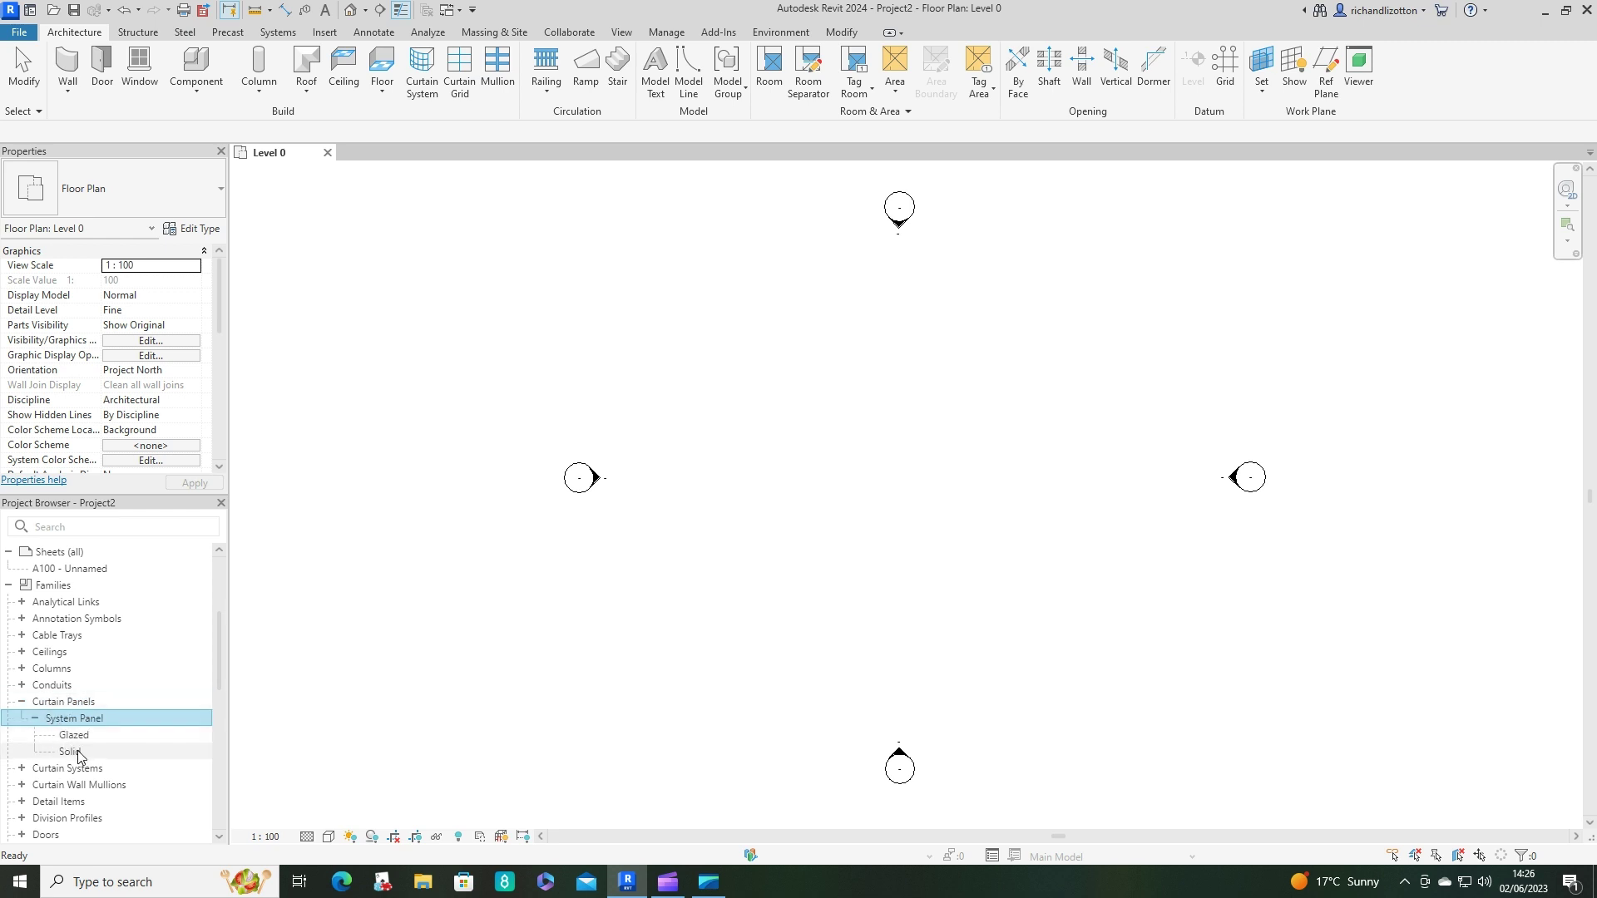
left_click(83, 751)
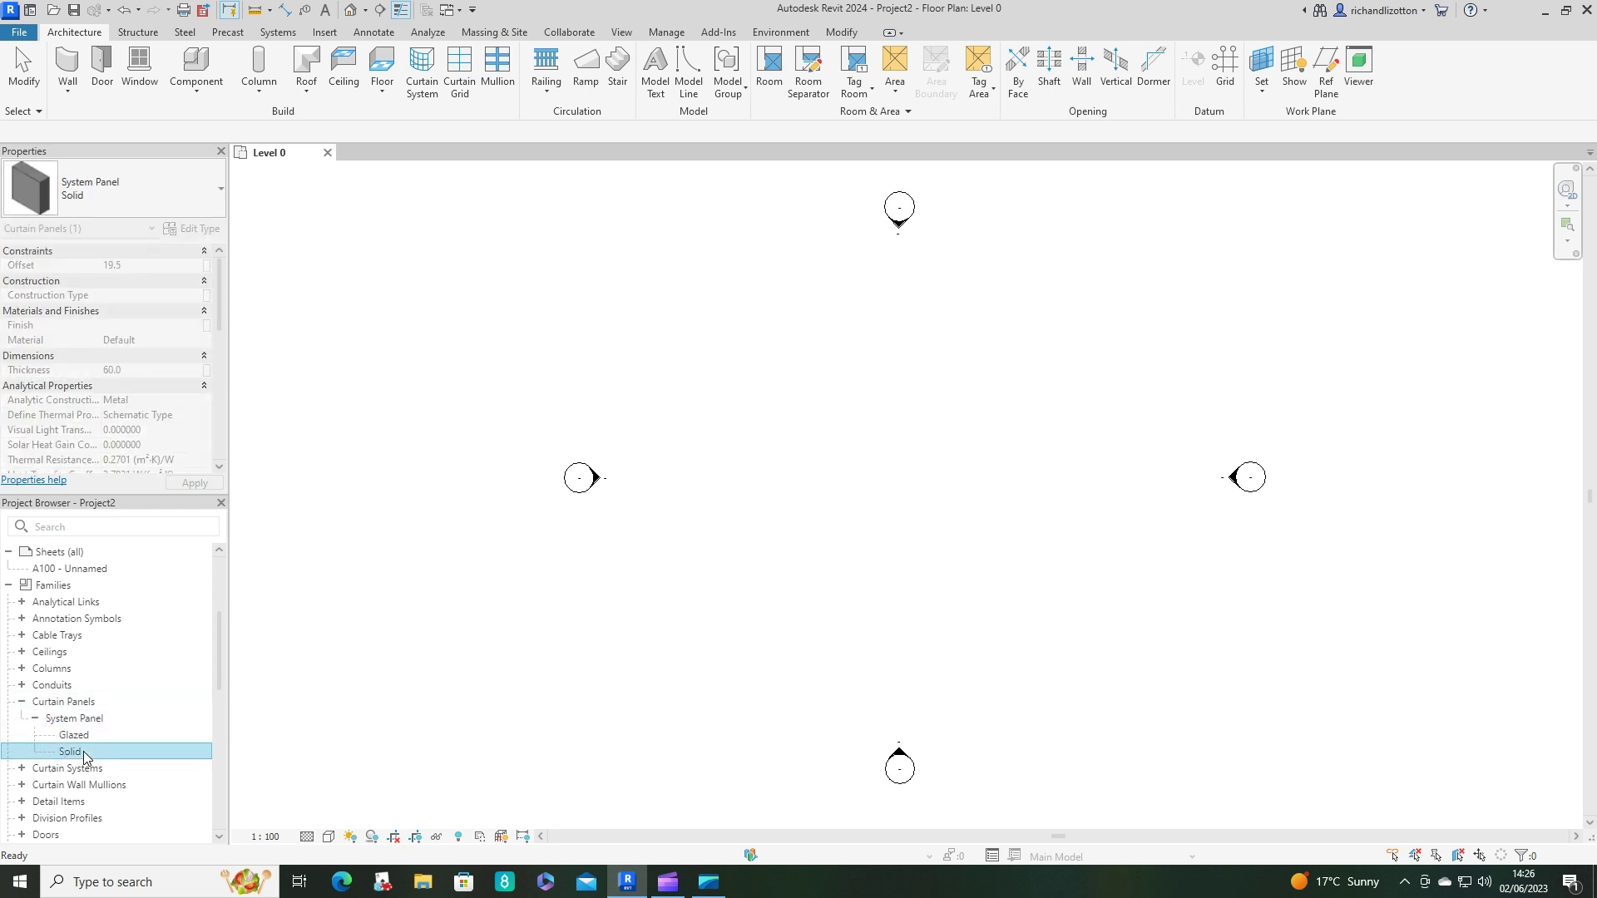
- Duplicate the Solid panel type and name the copy 'Rock Wool'
right_click(83, 751)
left_click(132, 540)
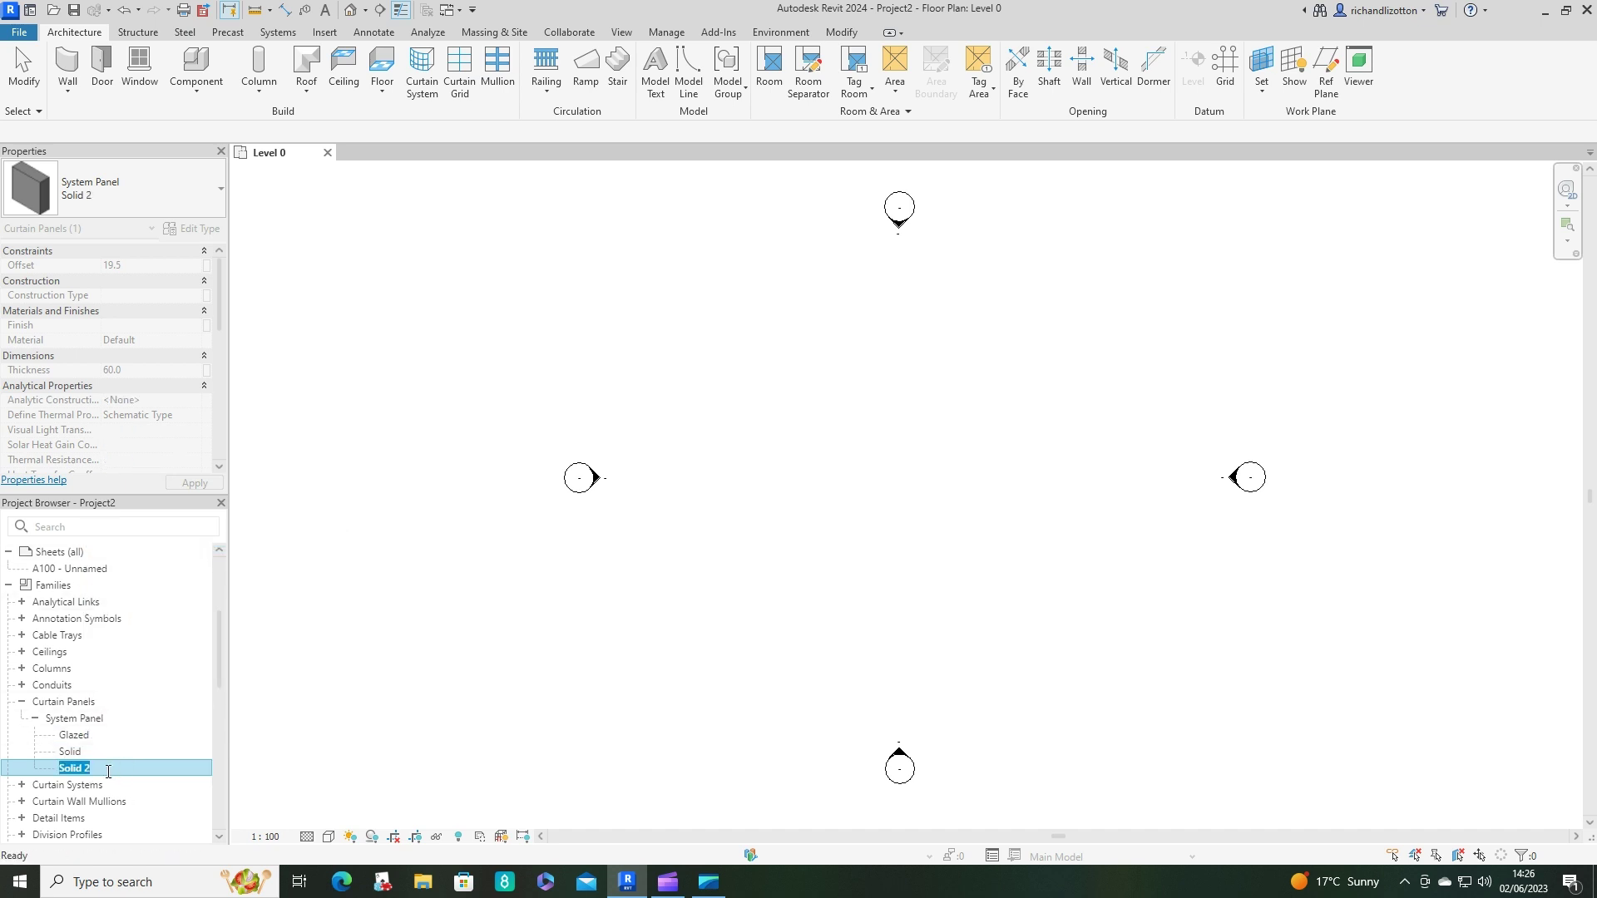
type("Rock W")
key("BackSpace")
key("BackSpace")
type("ol")
key("Return")
- Change the Rock Wool panel's Offset from 19.5 to 0 and Thickness from 60.0 to 100
double_click(86, 750)
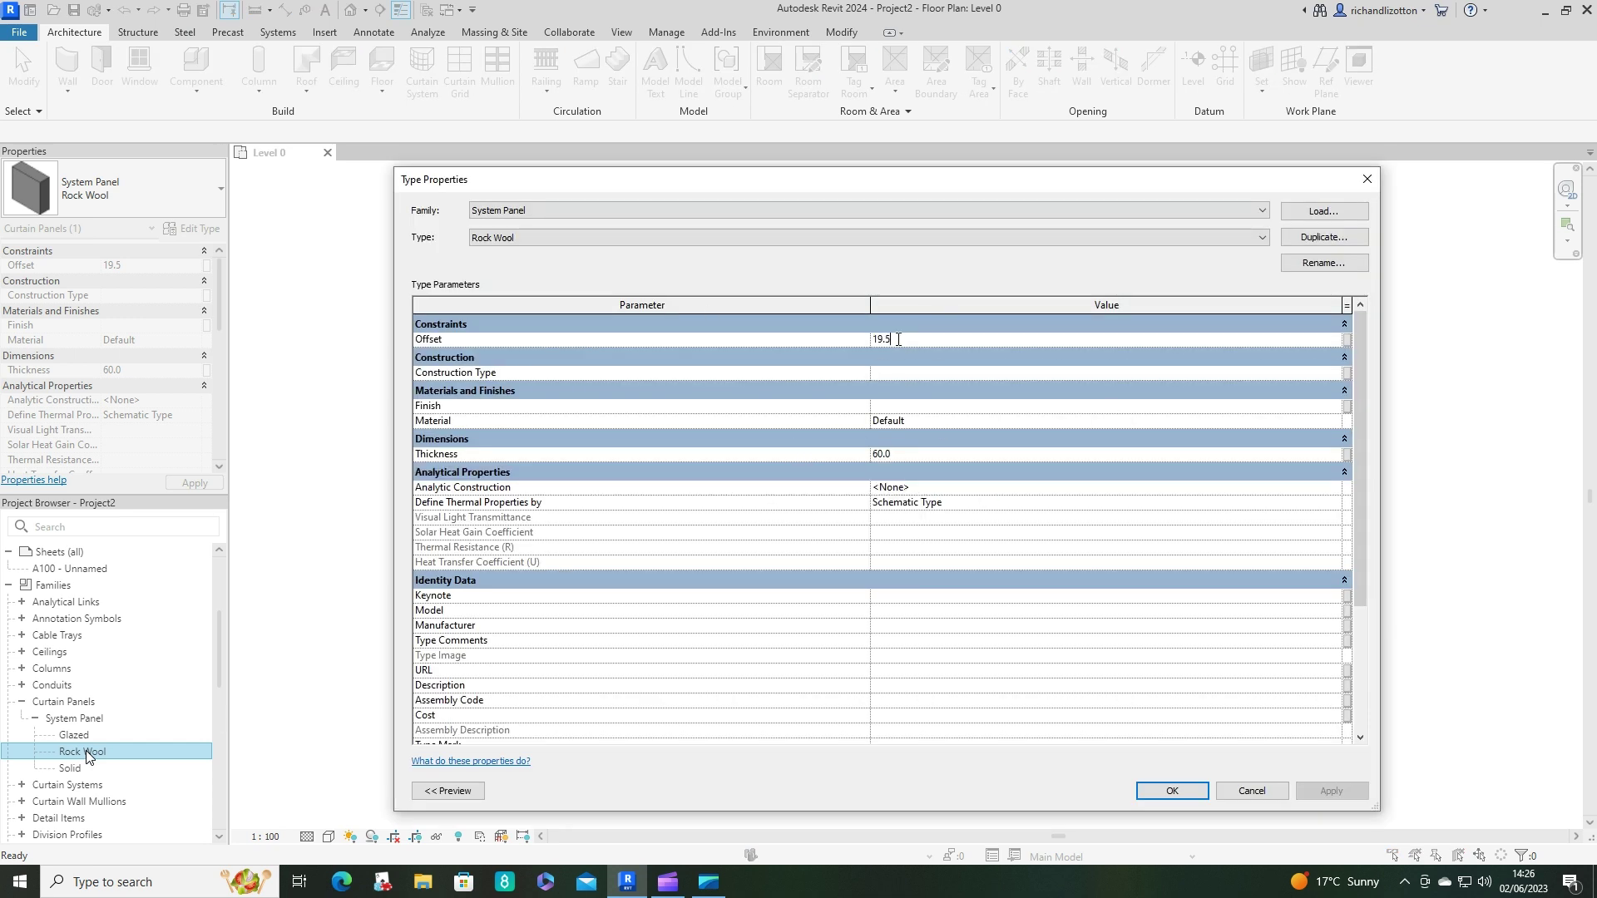
left_click_drag(896, 339, 868, 339)
type("0")
left_click_drag(899, 454, 868, 456)
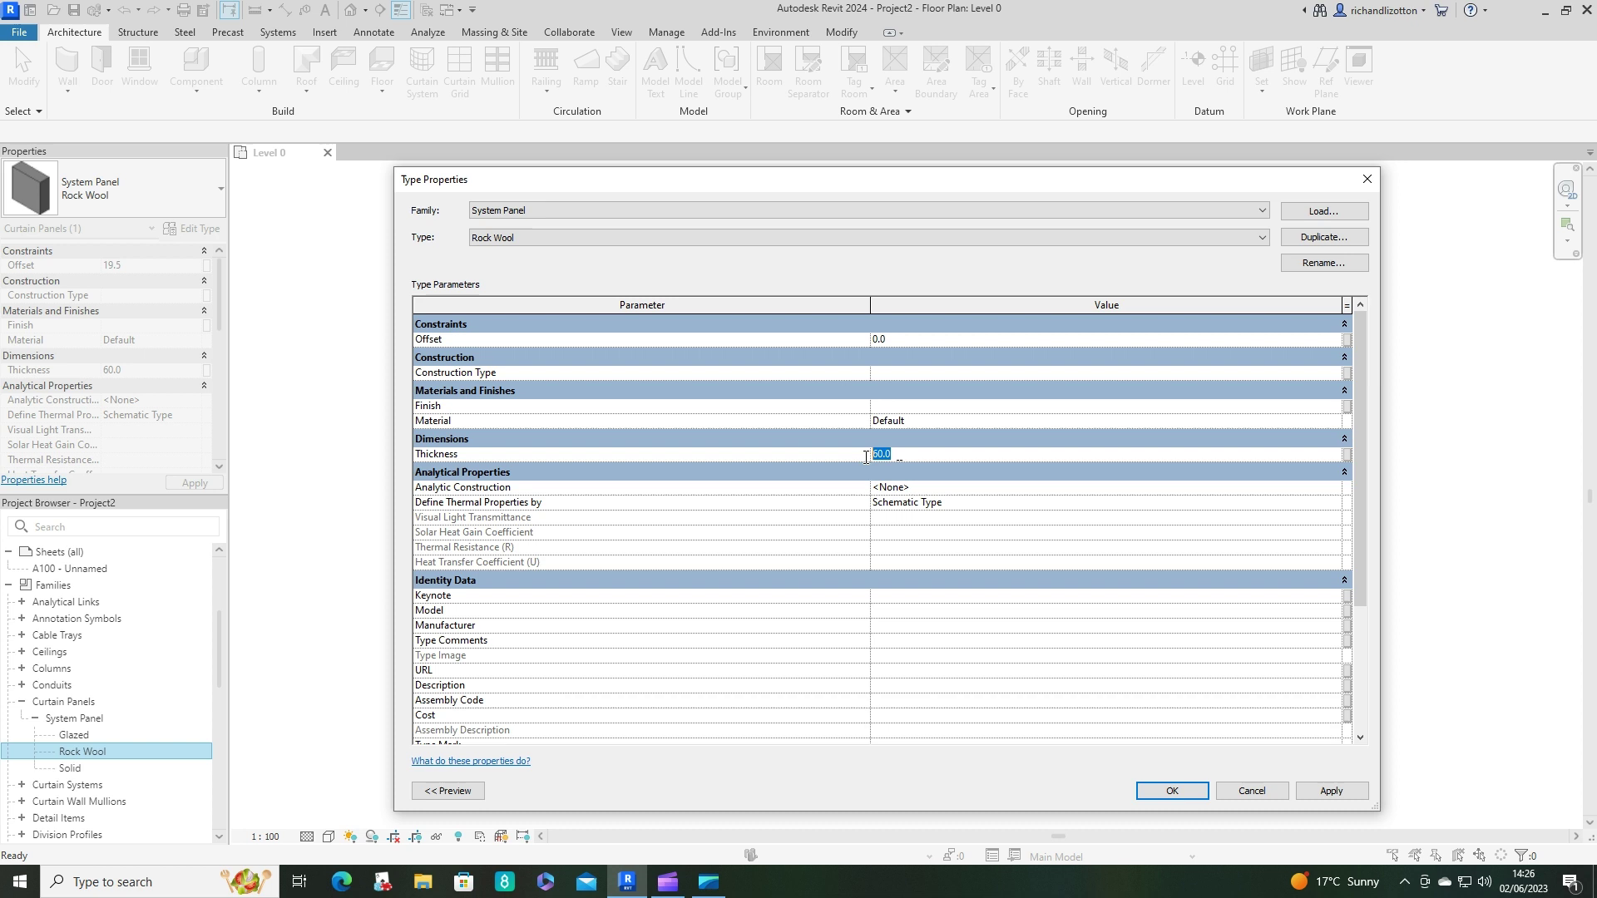
type("10")
- Search 'Rock' in the material library and assign the Rock Wool material to the panel
left_click(1335, 420)
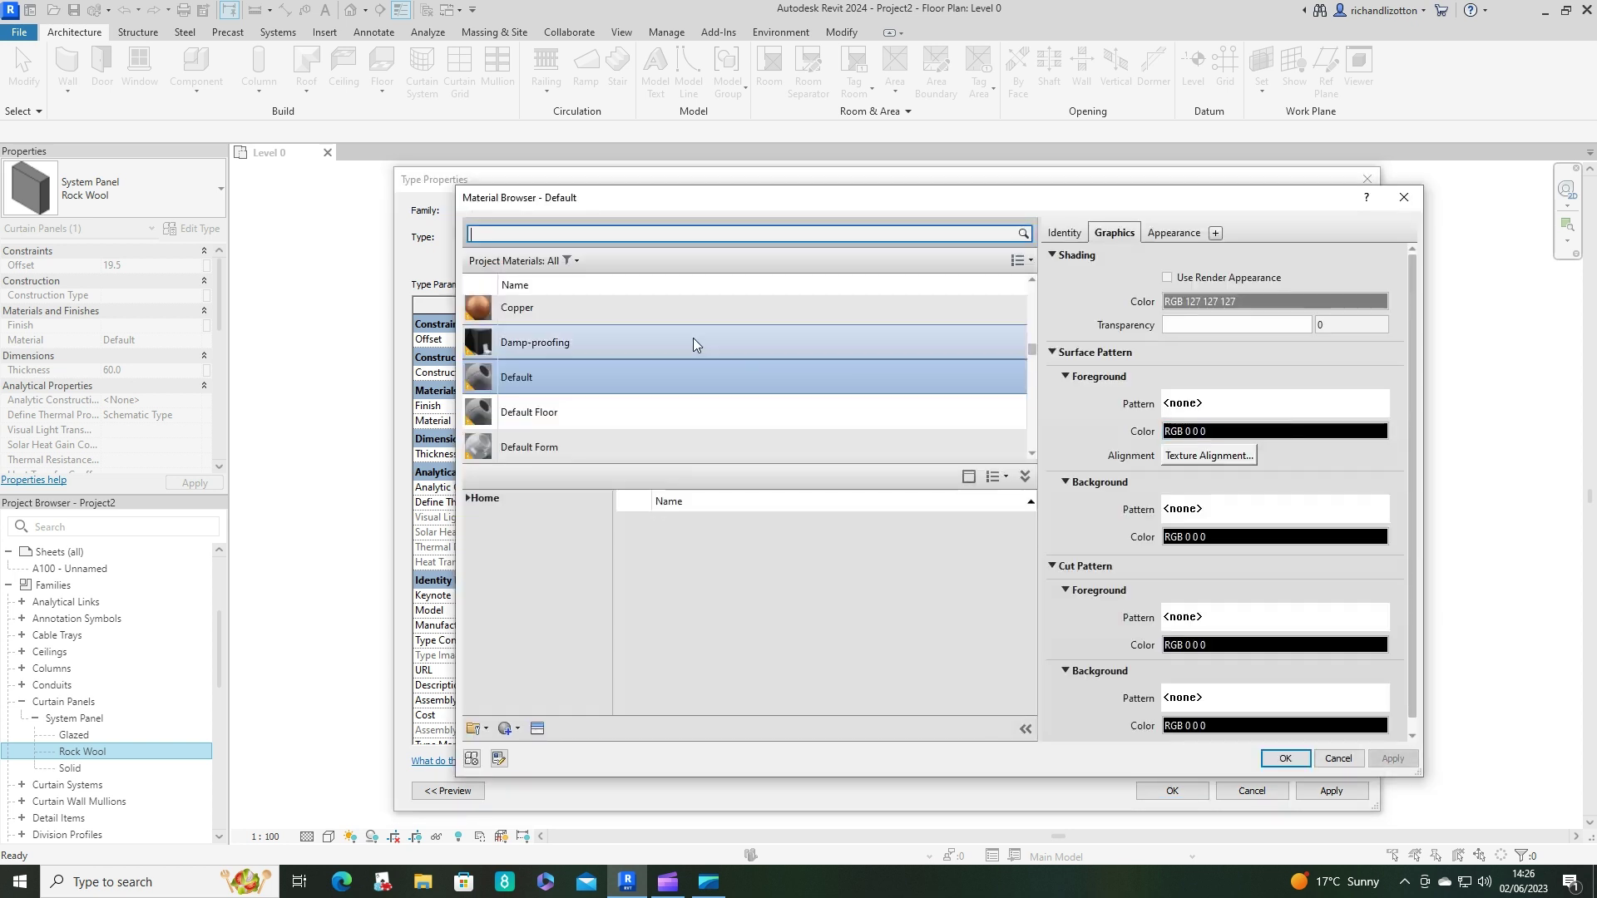
left_click(563, 233)
type("Rock")
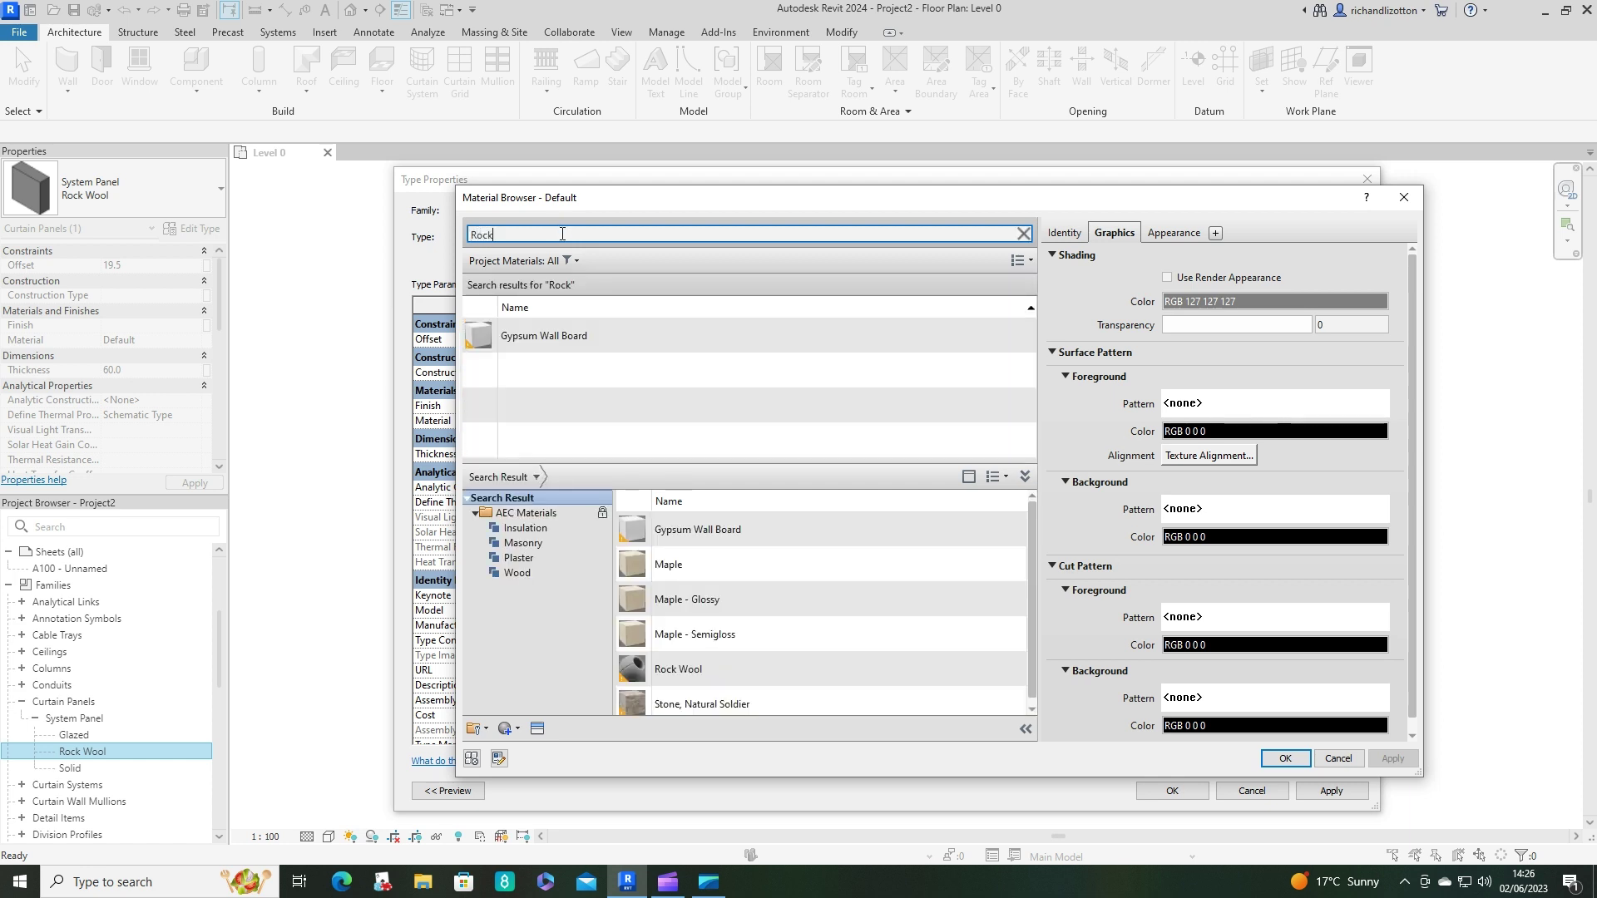
mouse_move(807, 673)
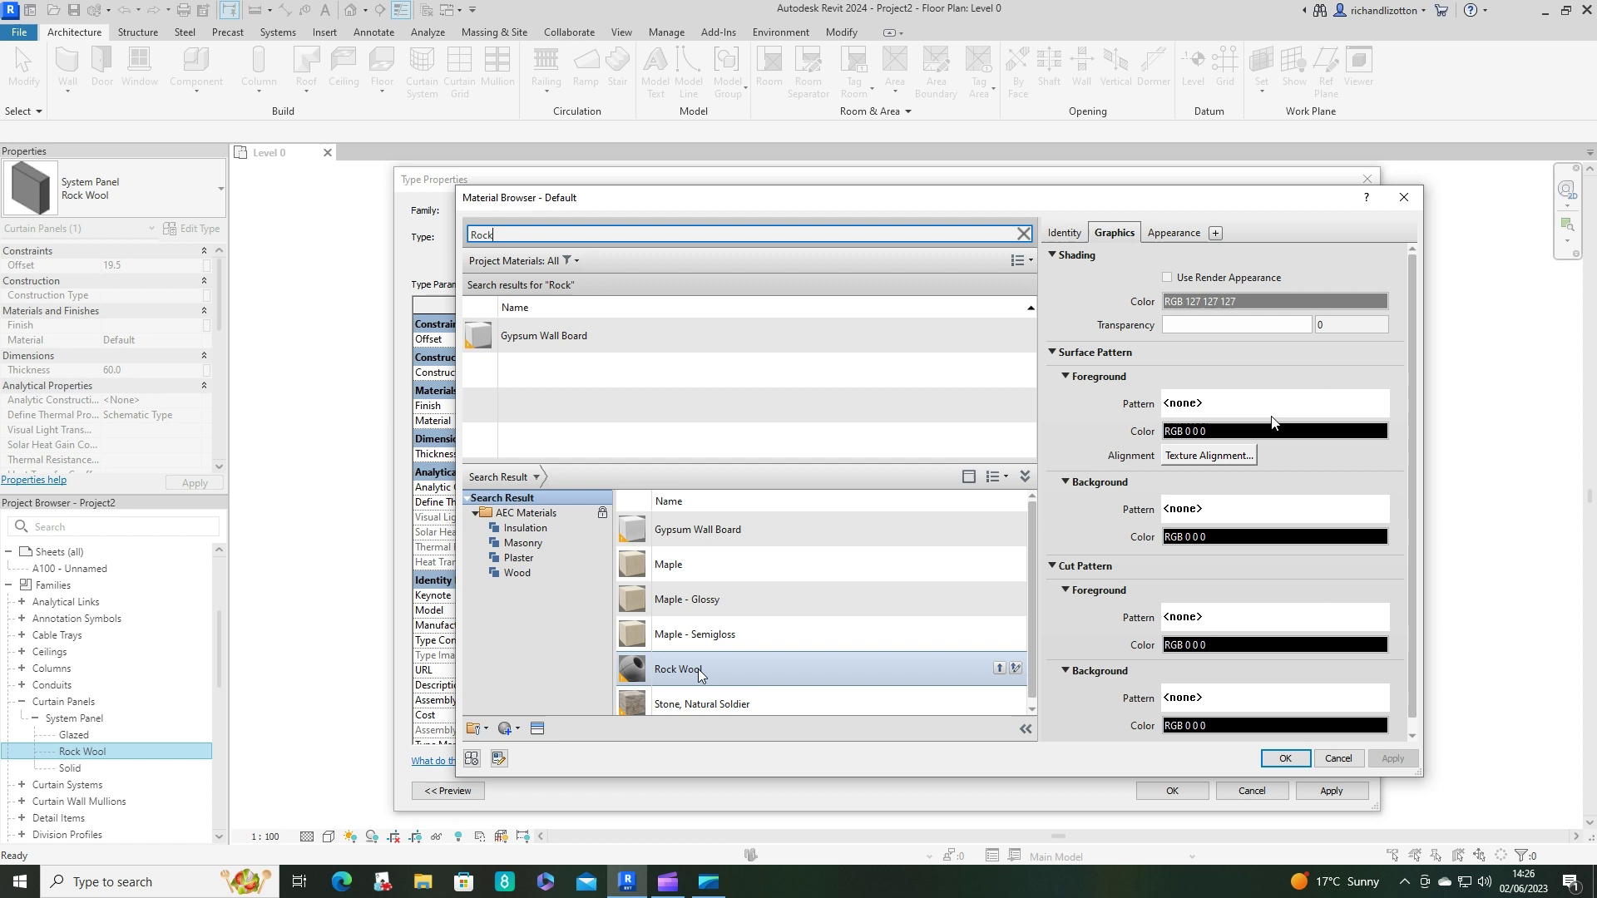
left_click(999, 668)
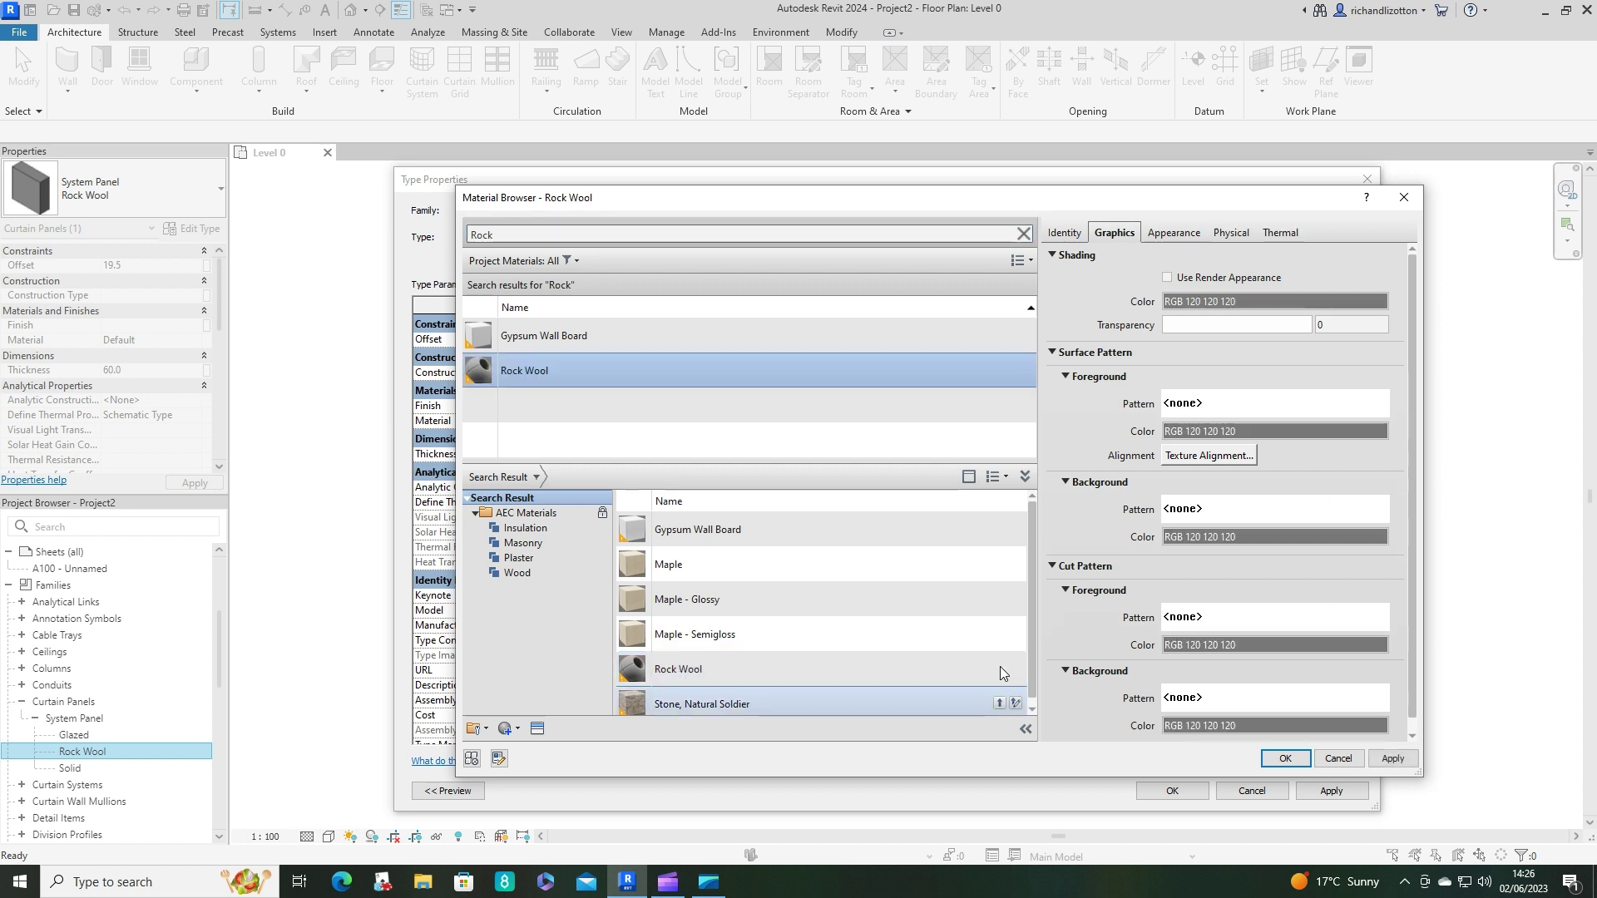
left_click(1287, 759)
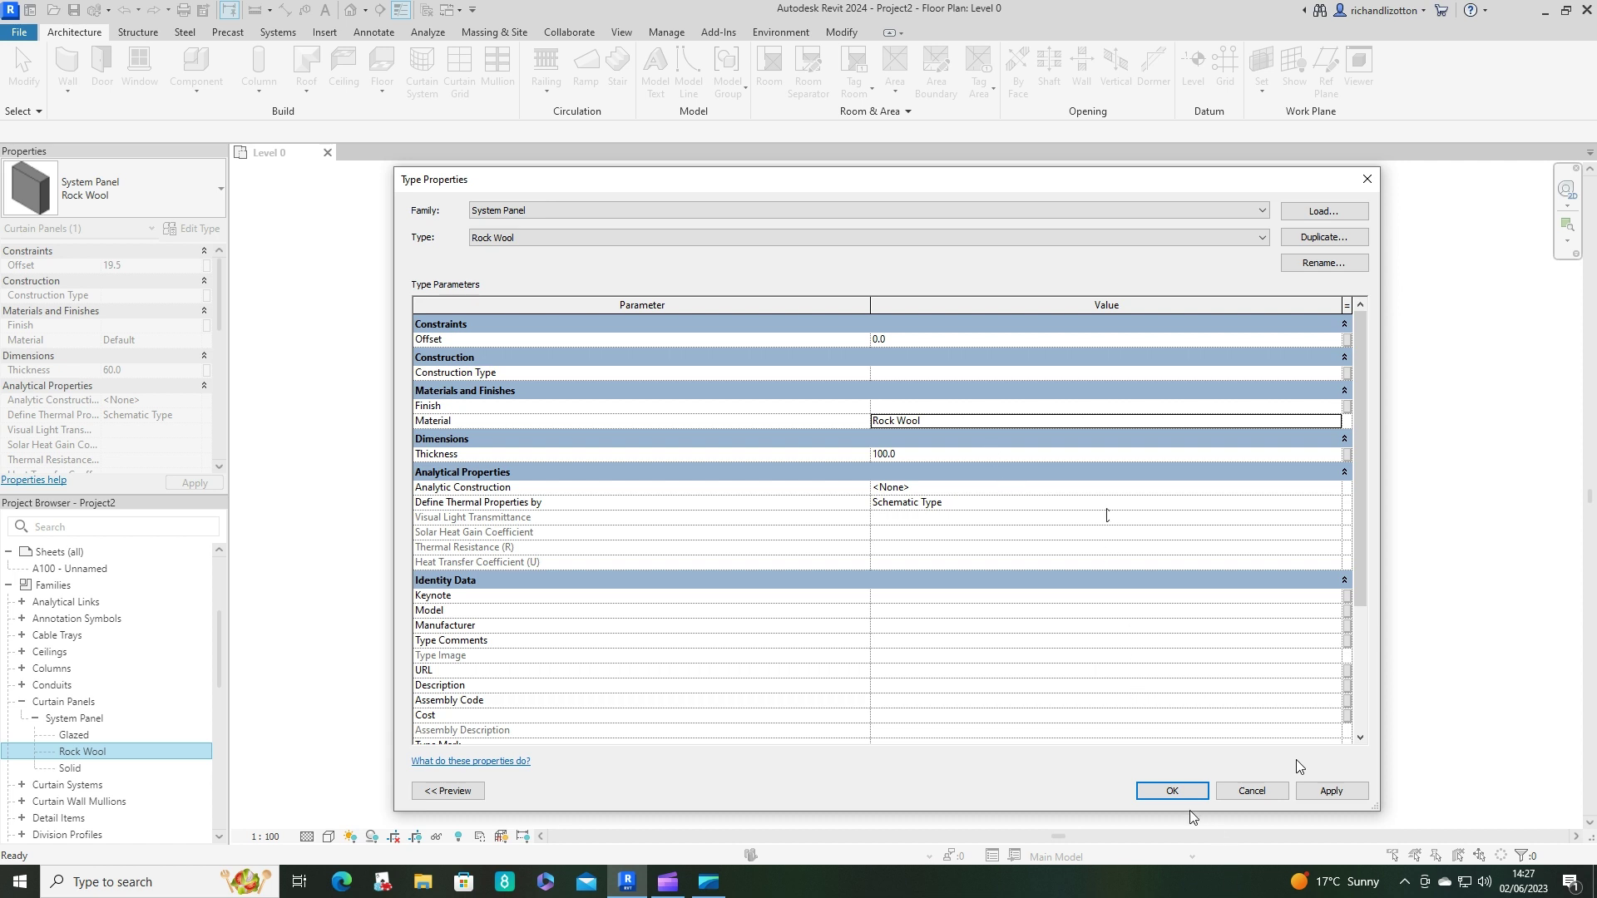
left_click(932, 423)
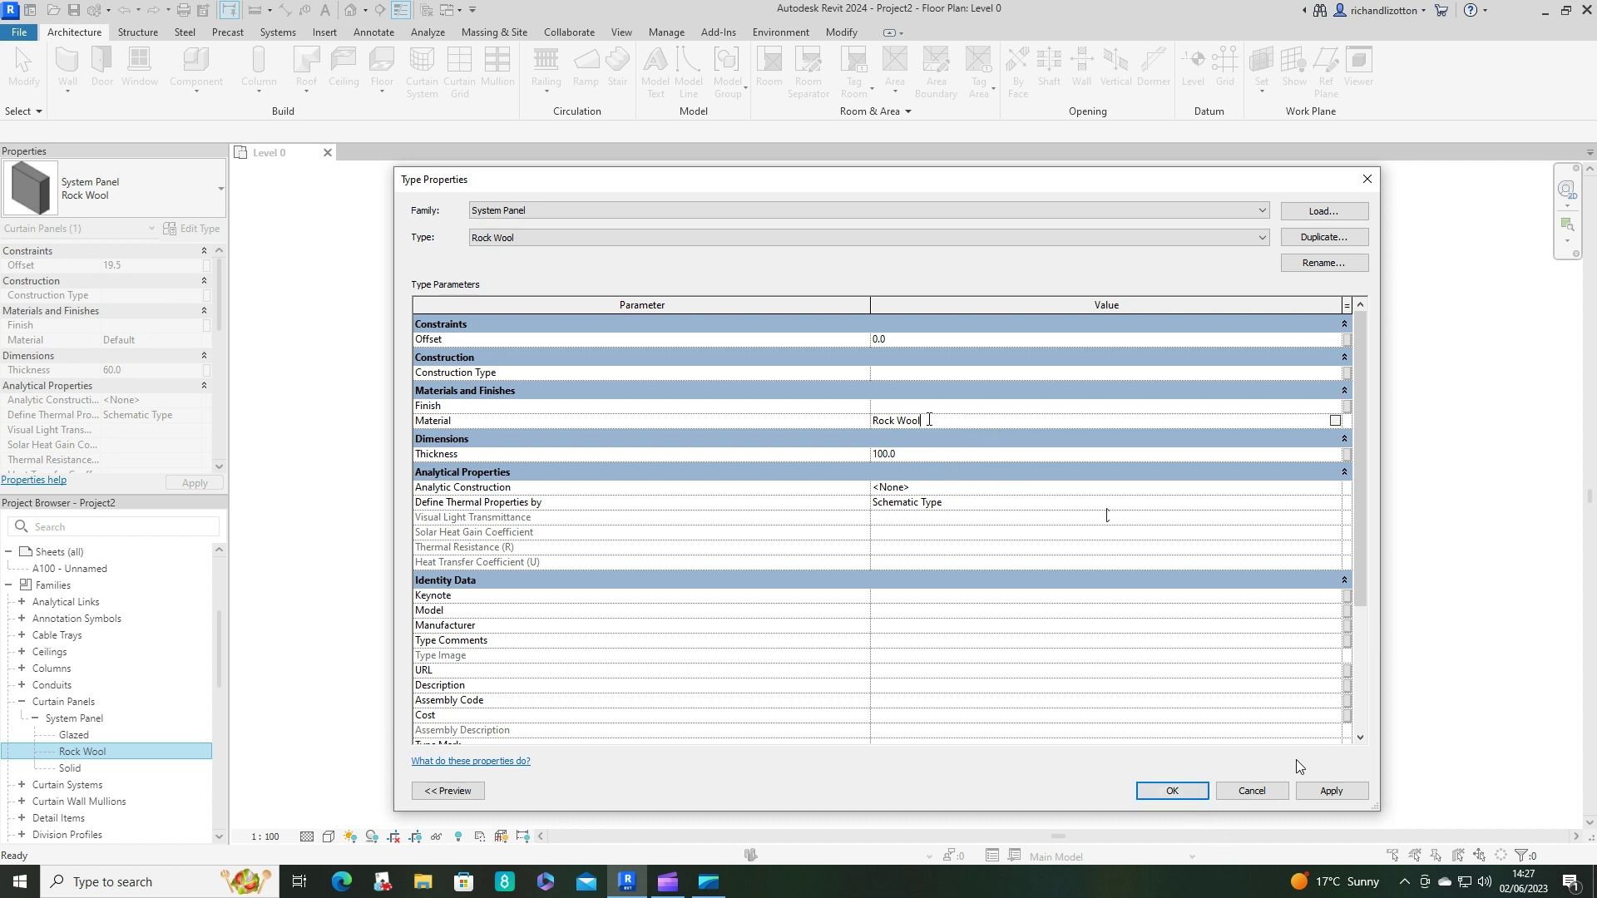
- Set the Rock Wool material's shading colour to brown (RGB 128 64 0)
left_click(1334, 422)
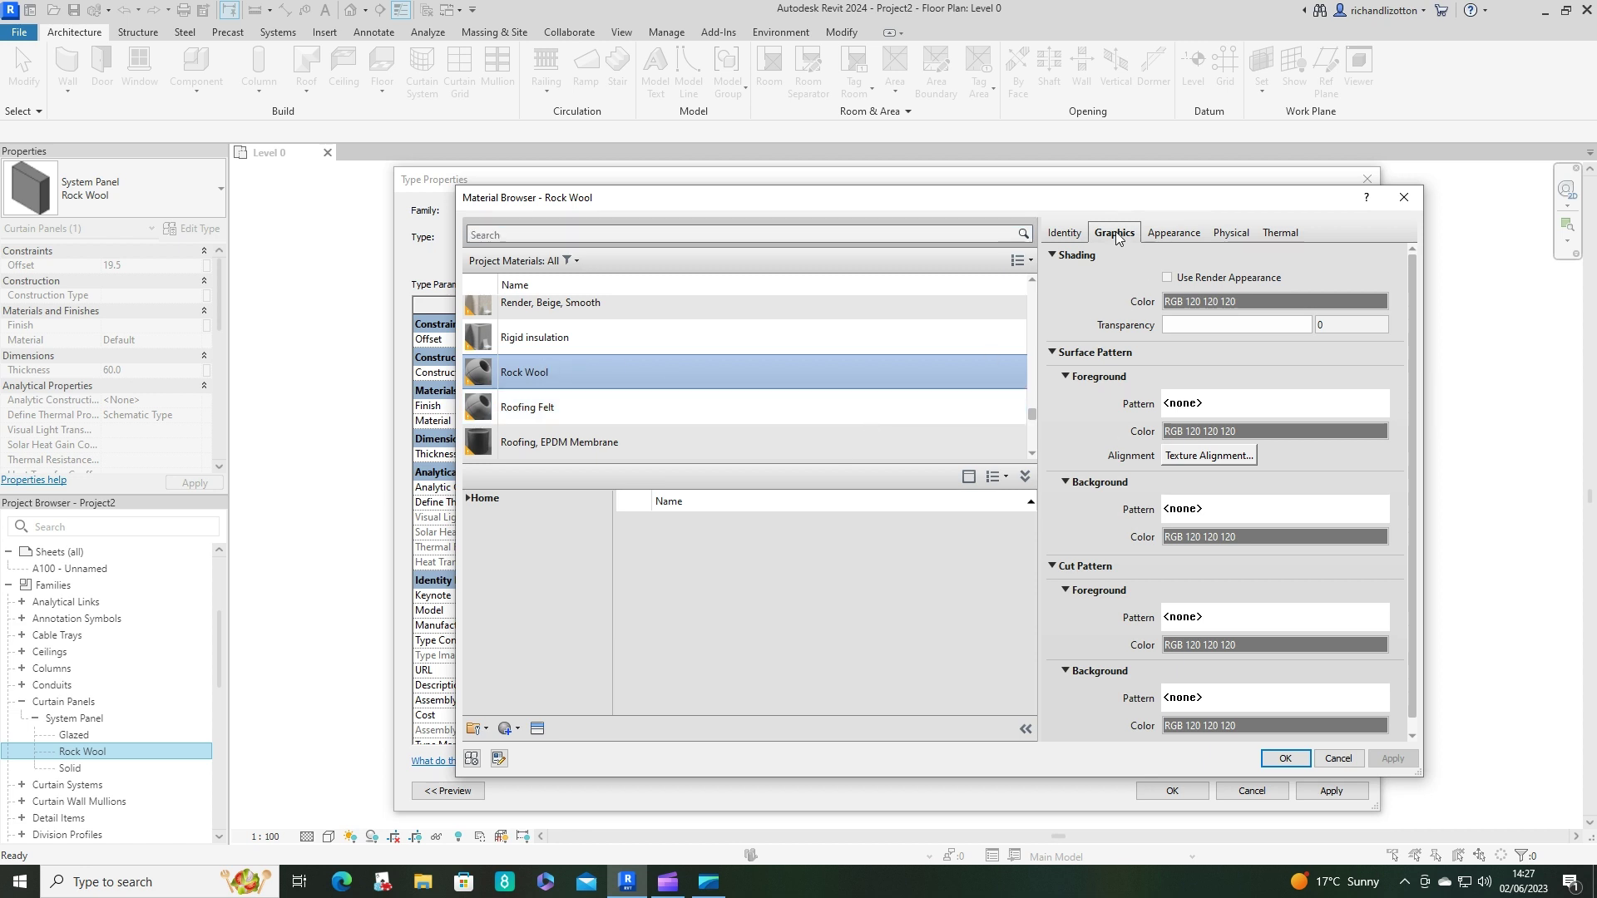
left_click(1286, 301)
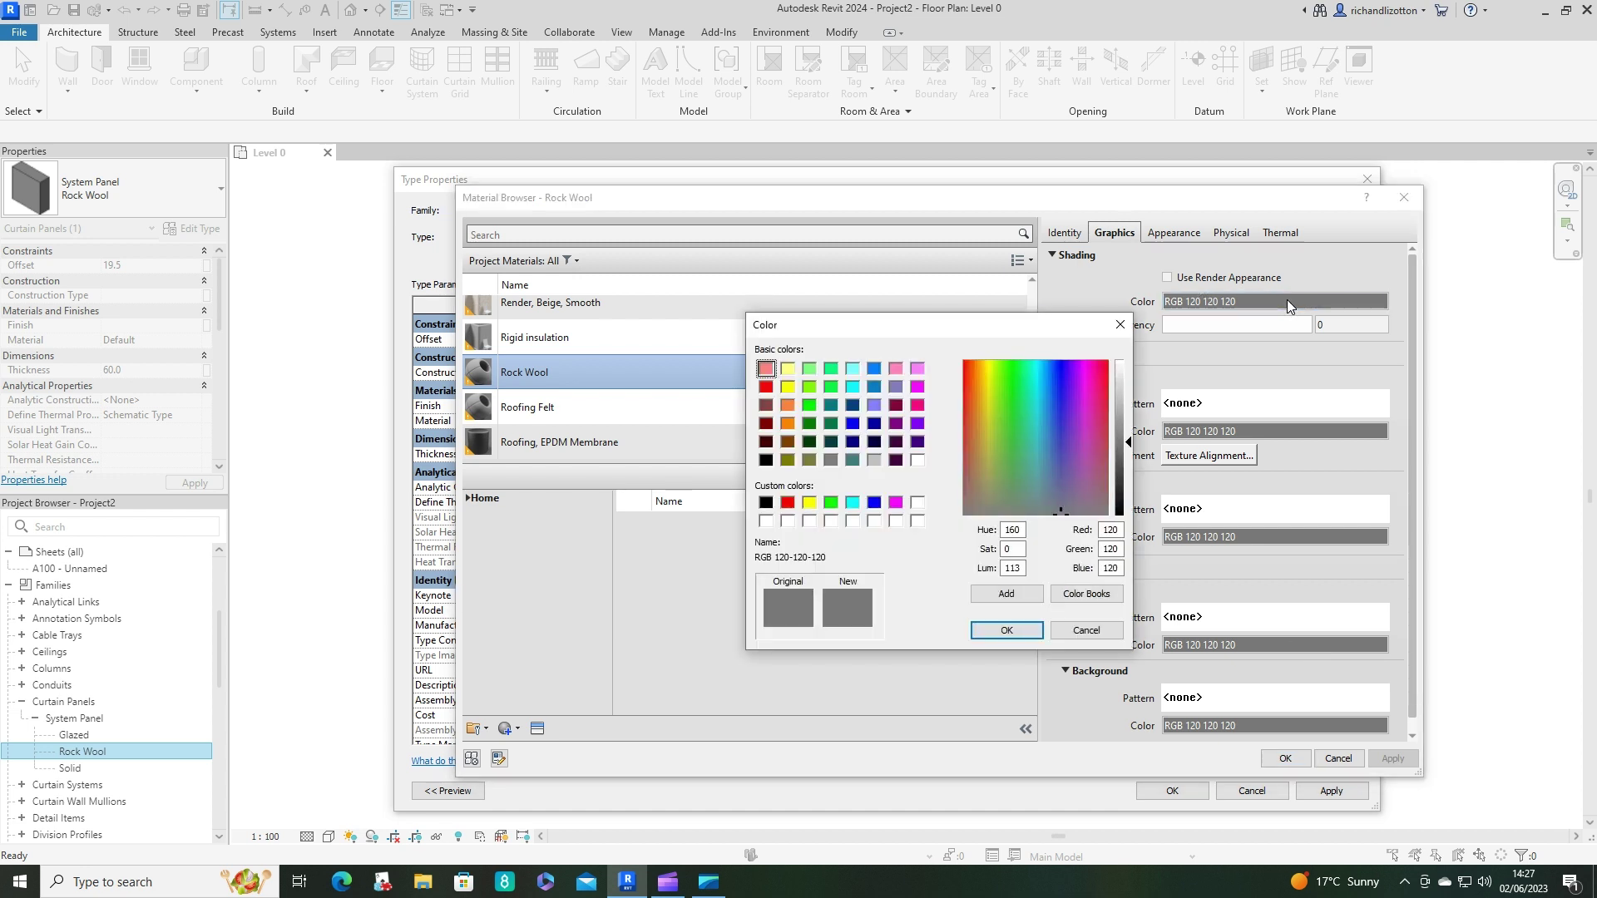
left_click(765, 424)
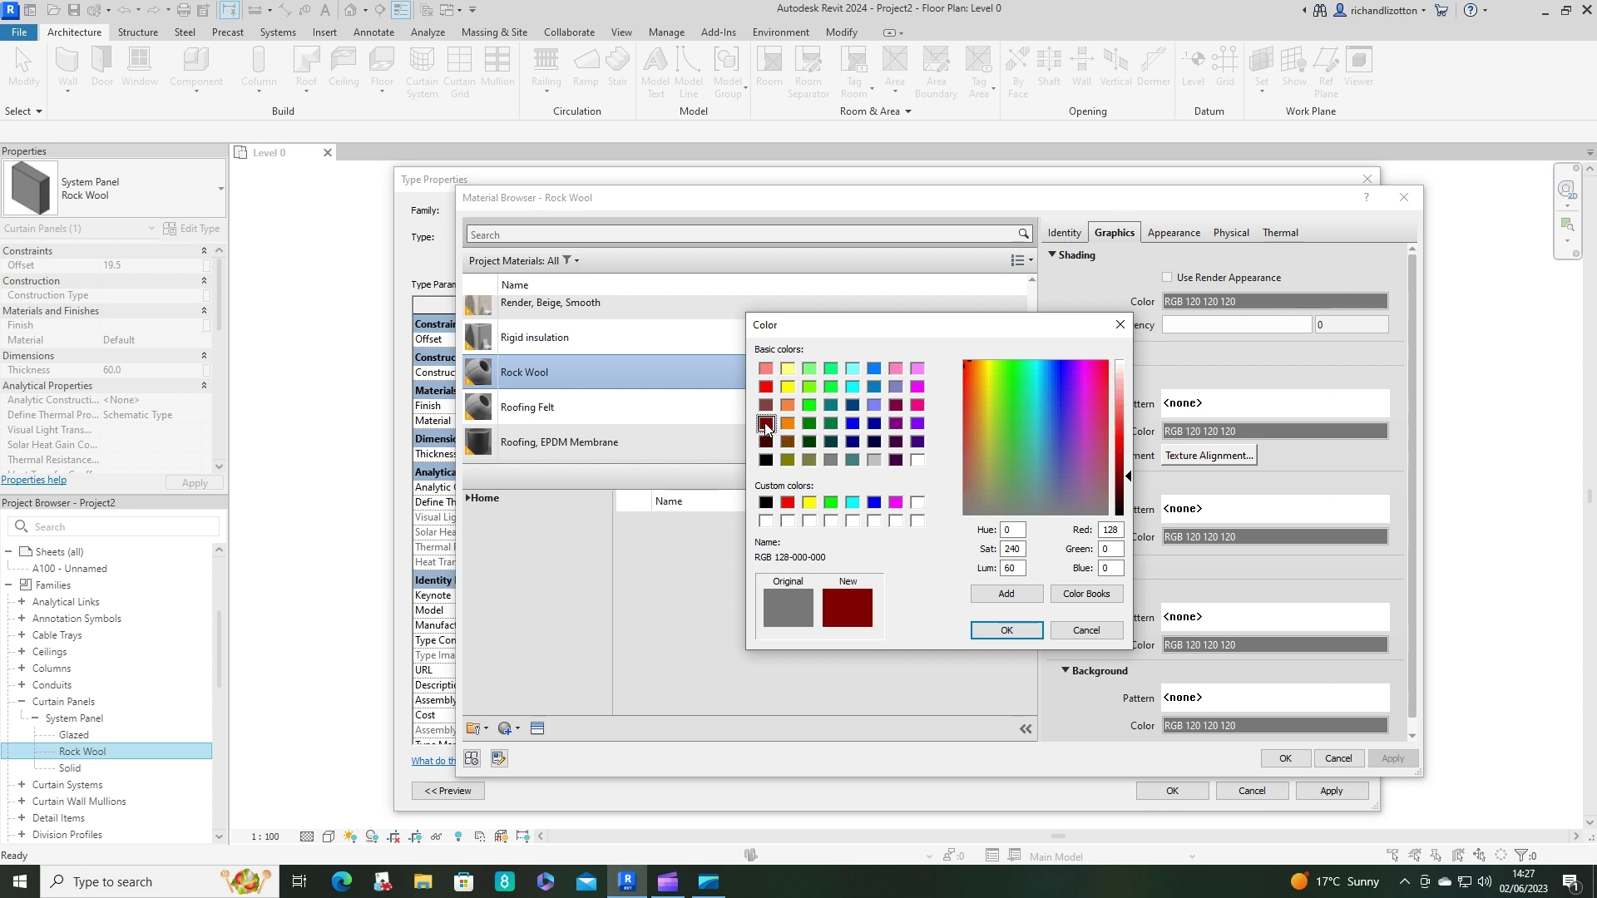
left_click(788, 441)
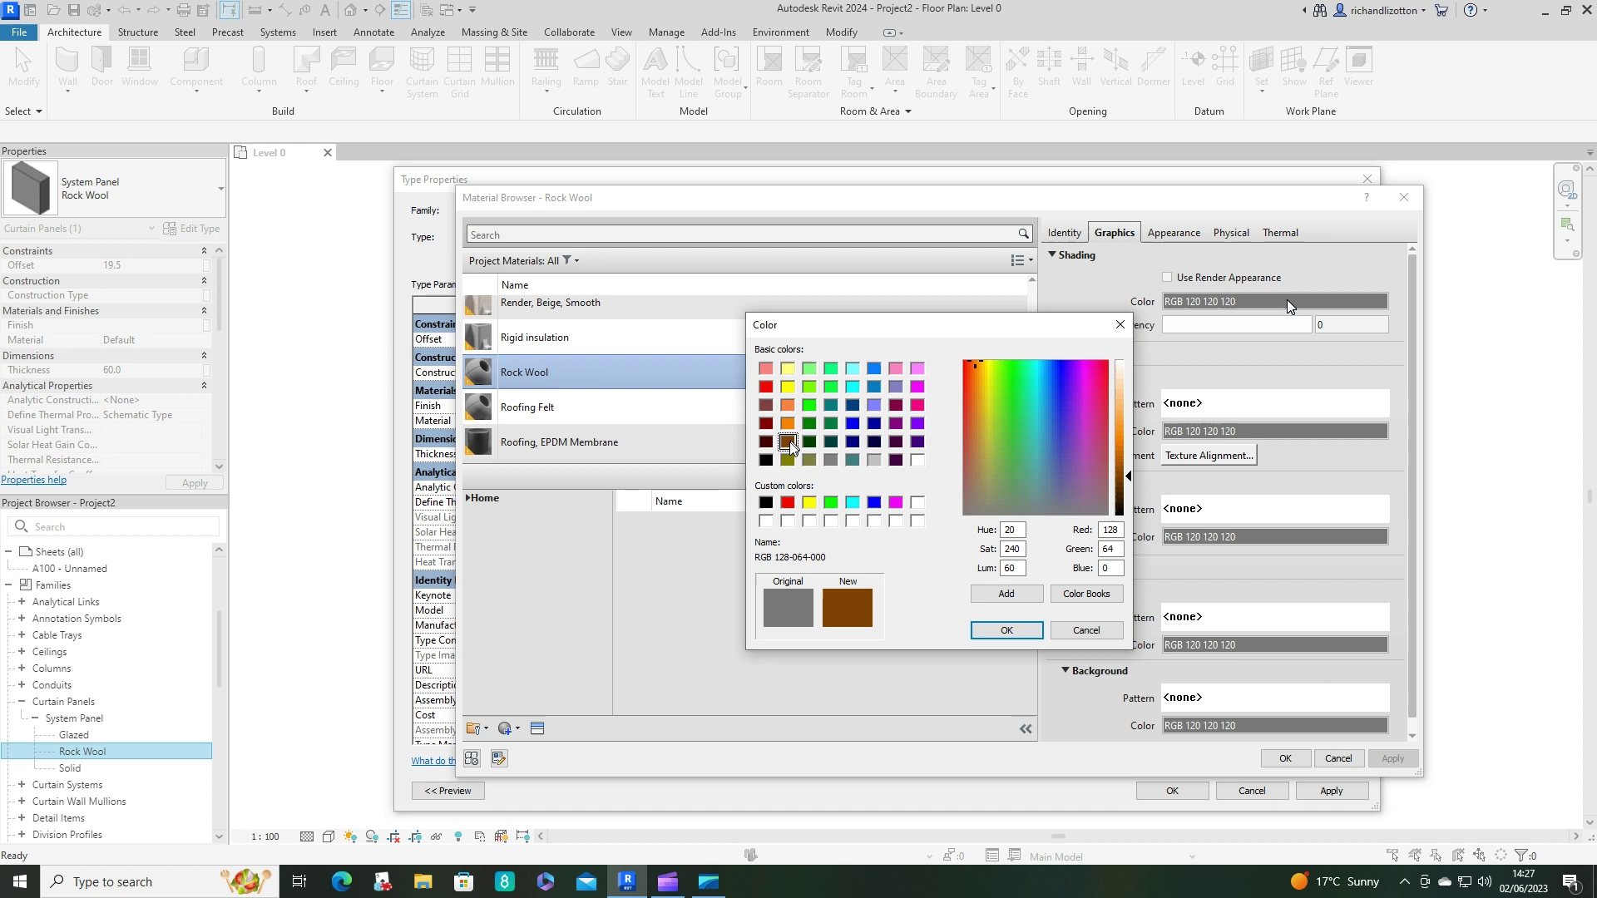
left_click(999, 633)
- Make the surface pattern foreground and background colours brown as well
left_click(1345, 431)
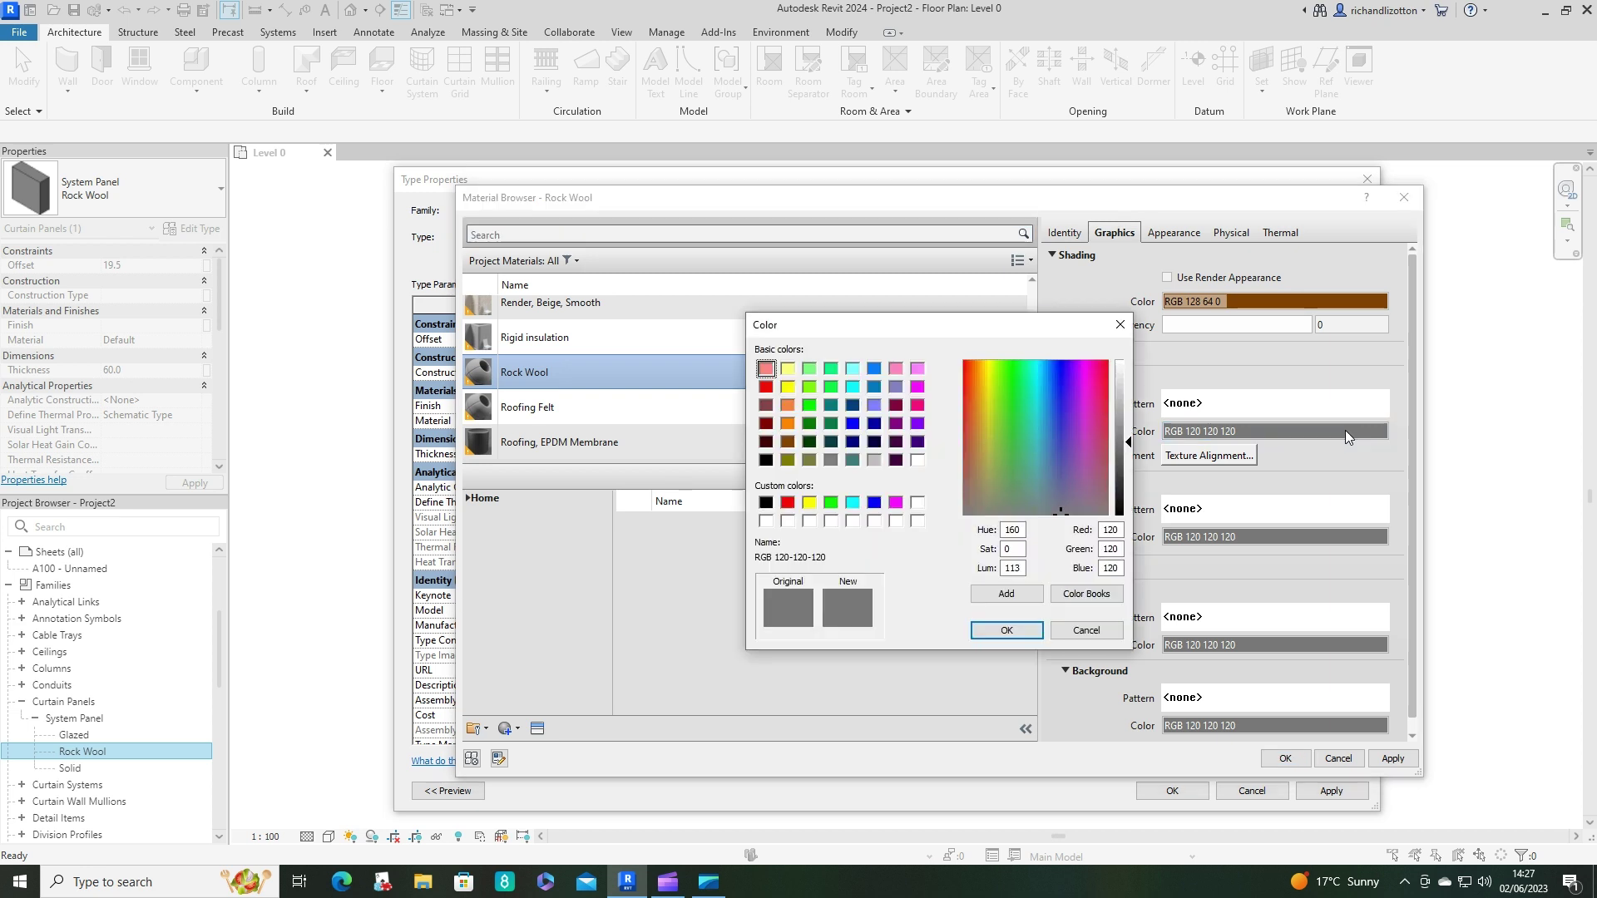
left_click(787, 442)
left_click(1007, 630)
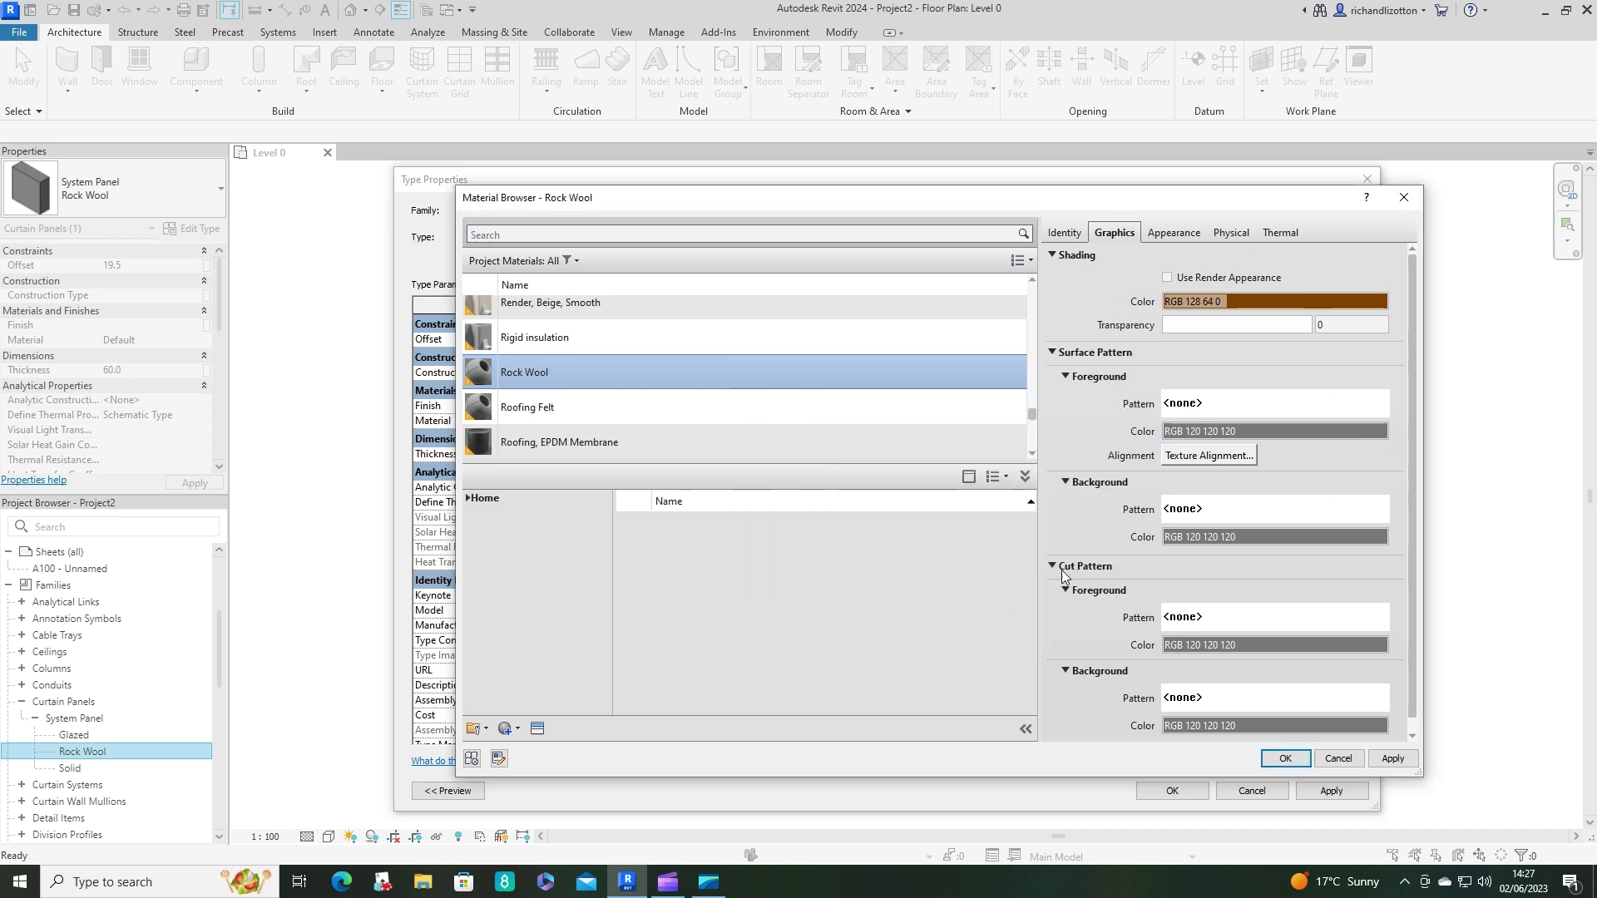
left_click(1260, 534)
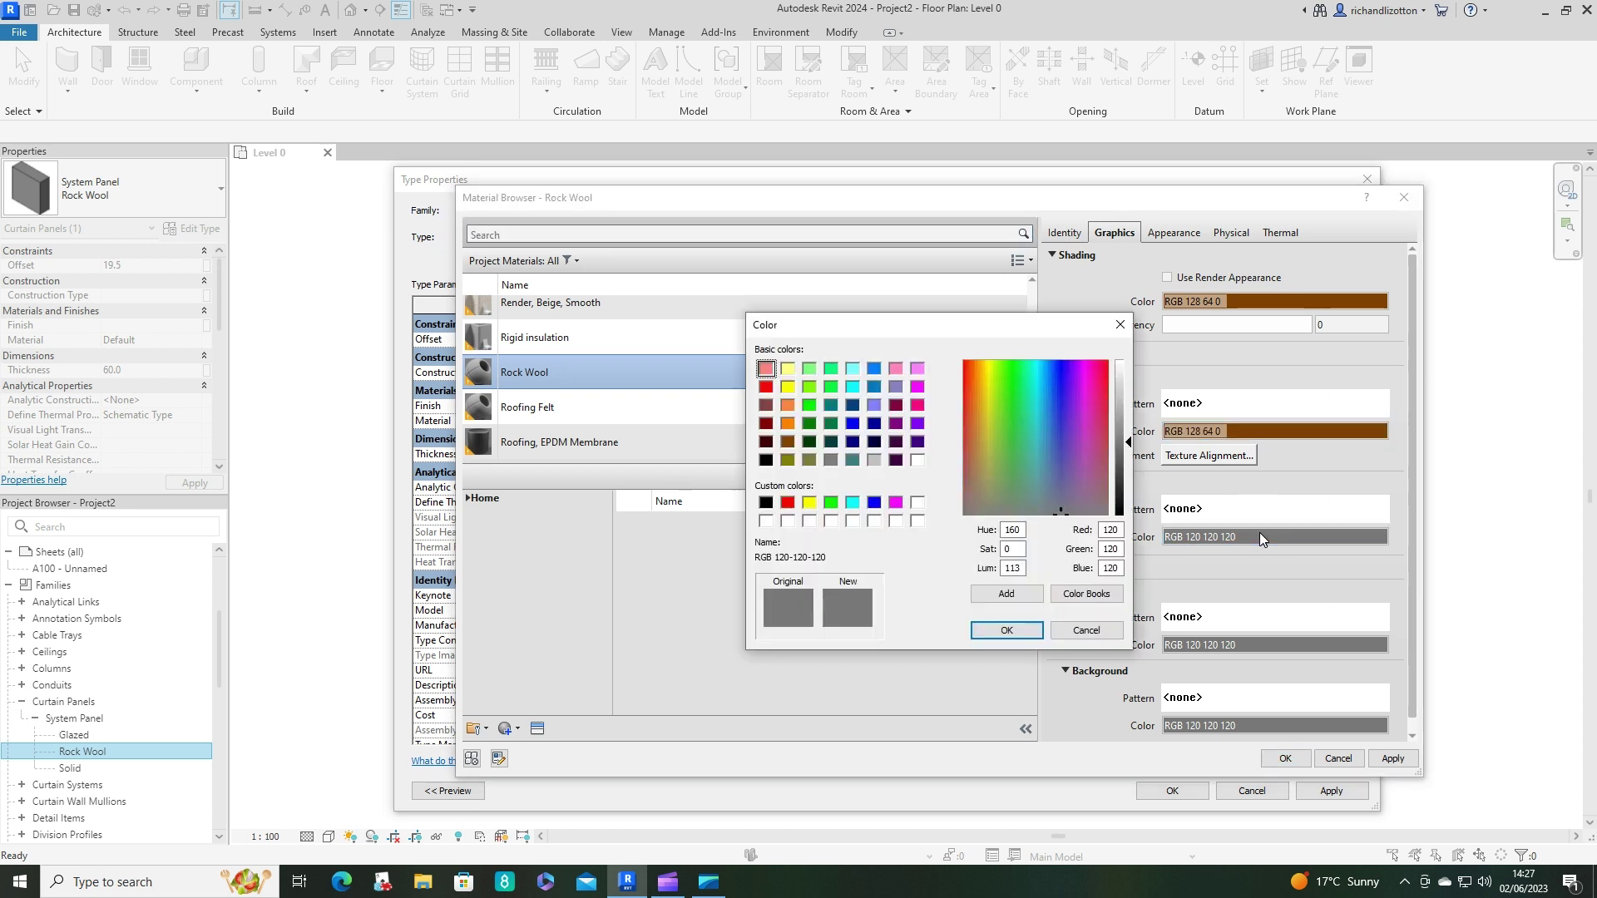
left_click(786, 445)
left_click(1008, 629)
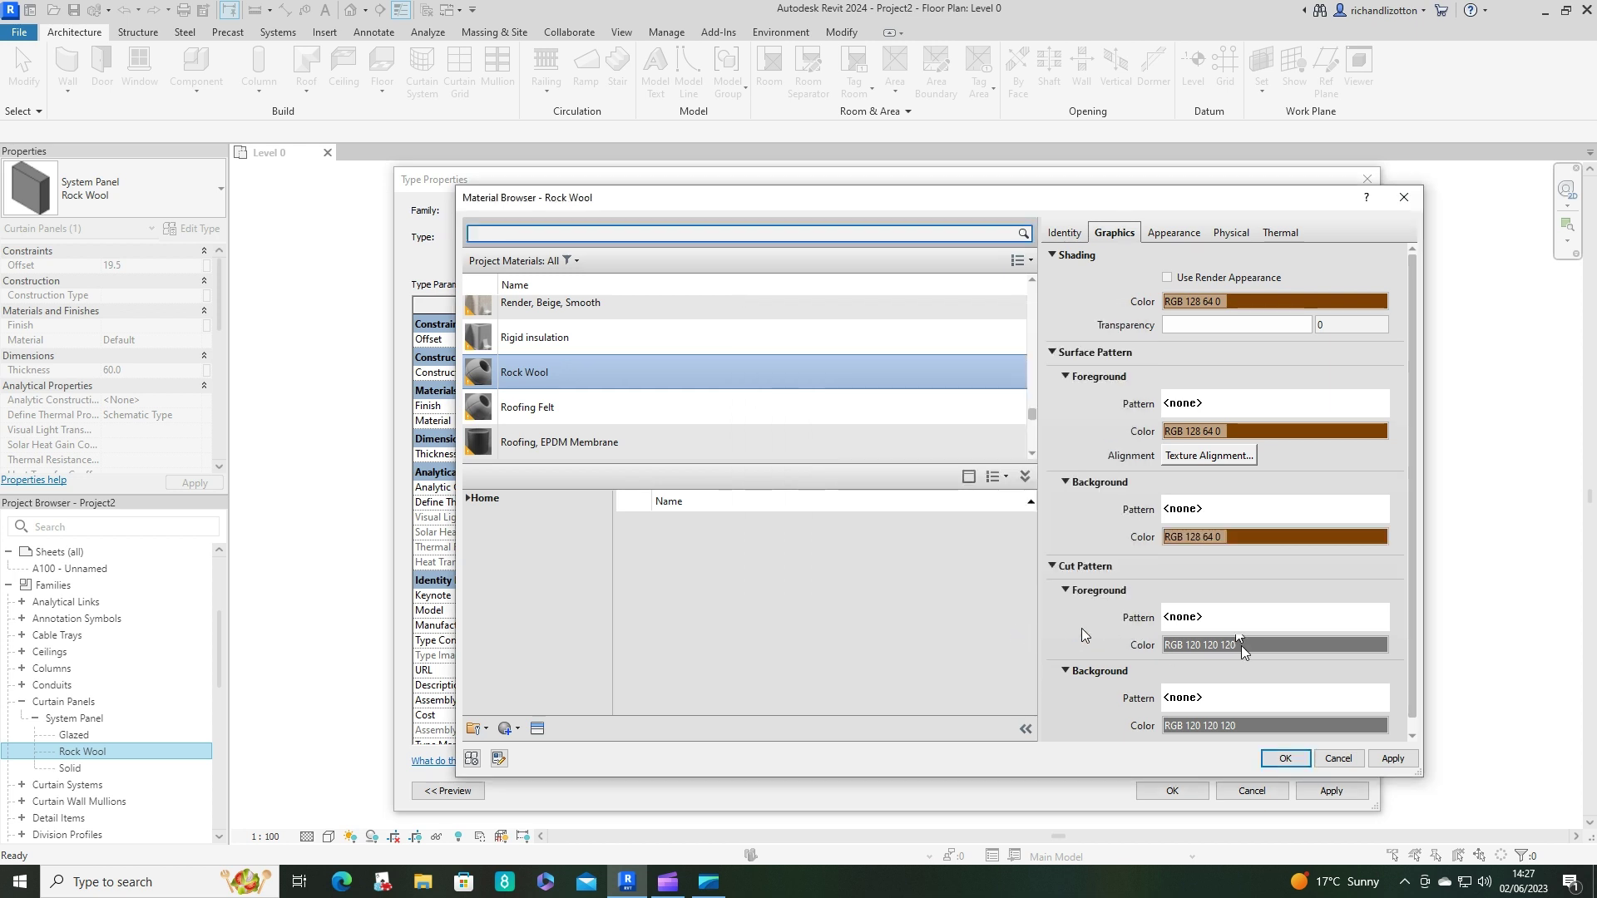
- Make the cut pattern foreground and background brown, then accept the material and panel type
left_click(1240, 645)
left_click(787, 441)
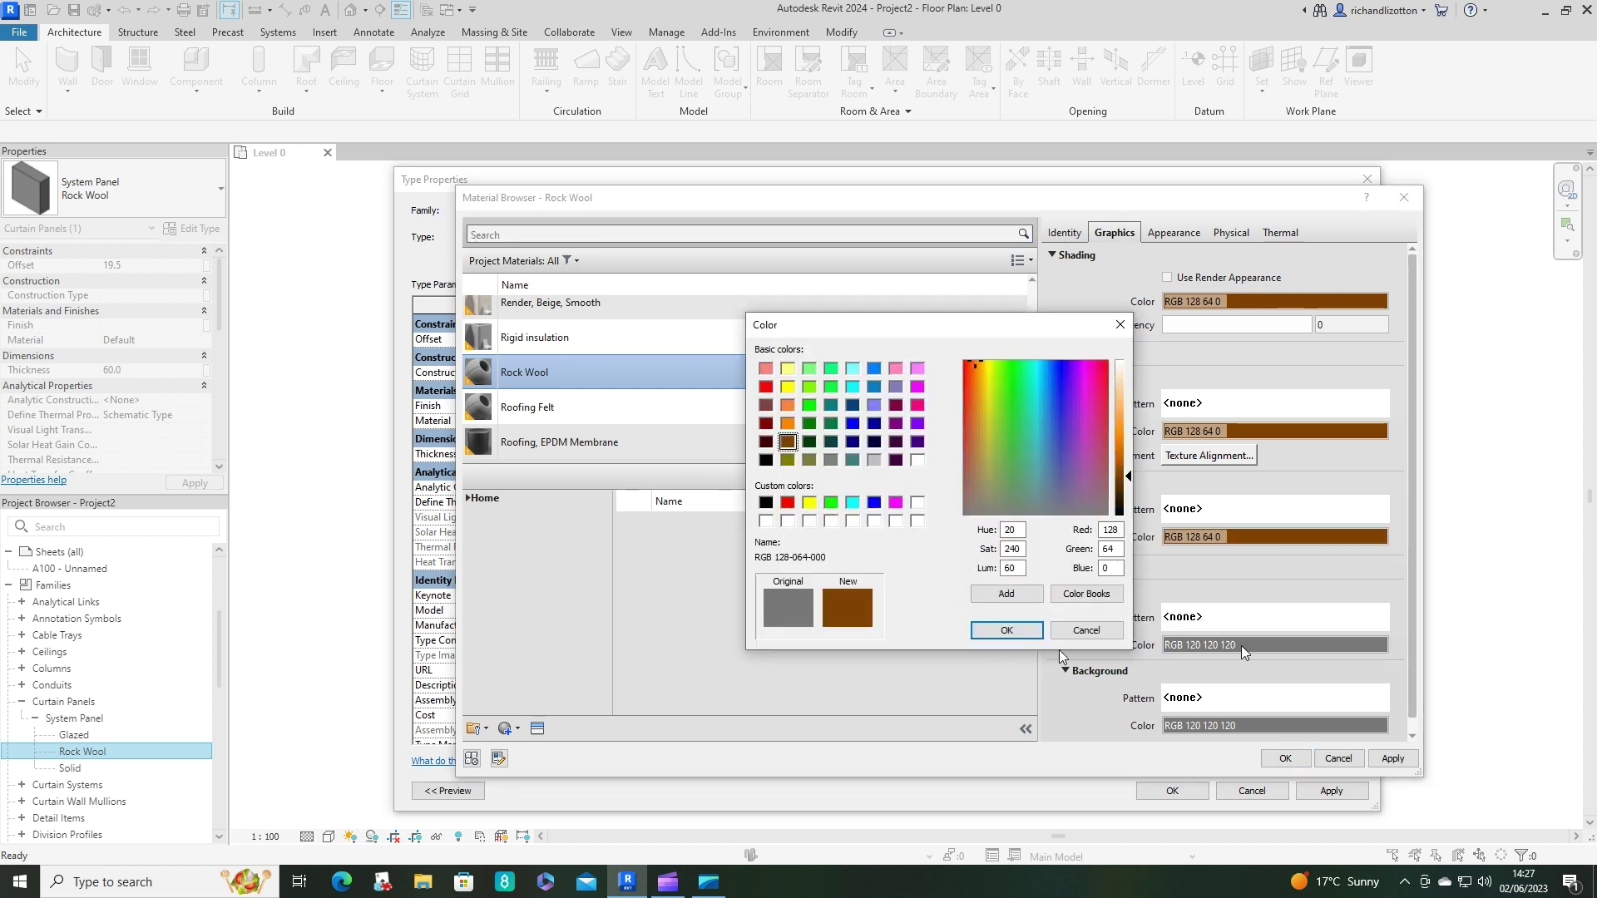
left_click(1006, 629)
left_click(1260, 724)
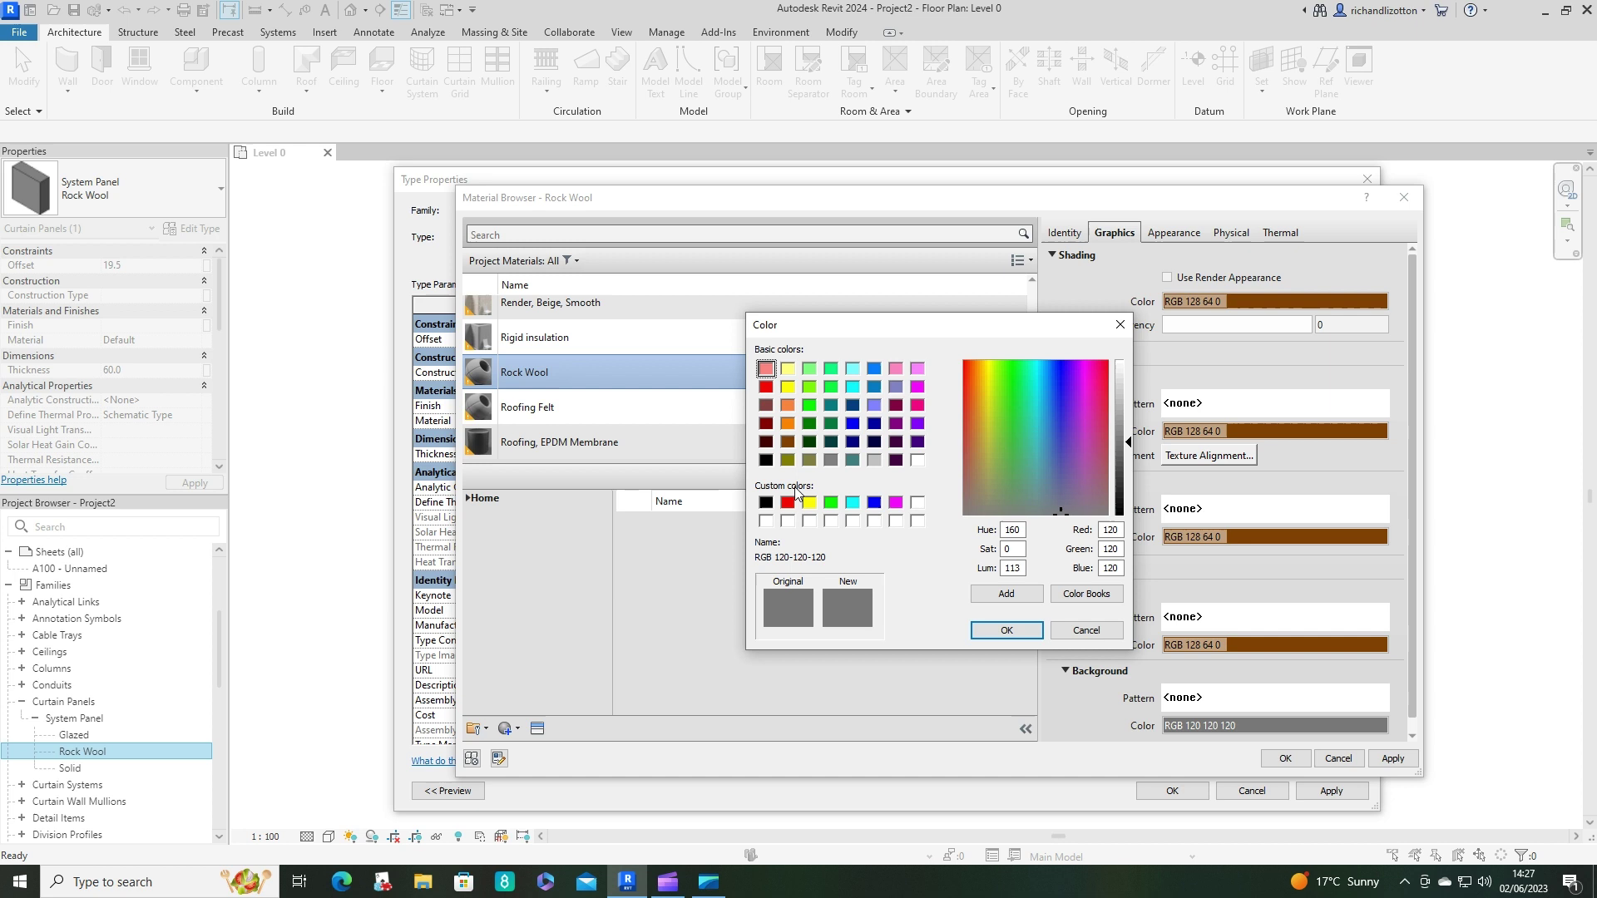
left_click(786, 442)
left_click(1007, 629)
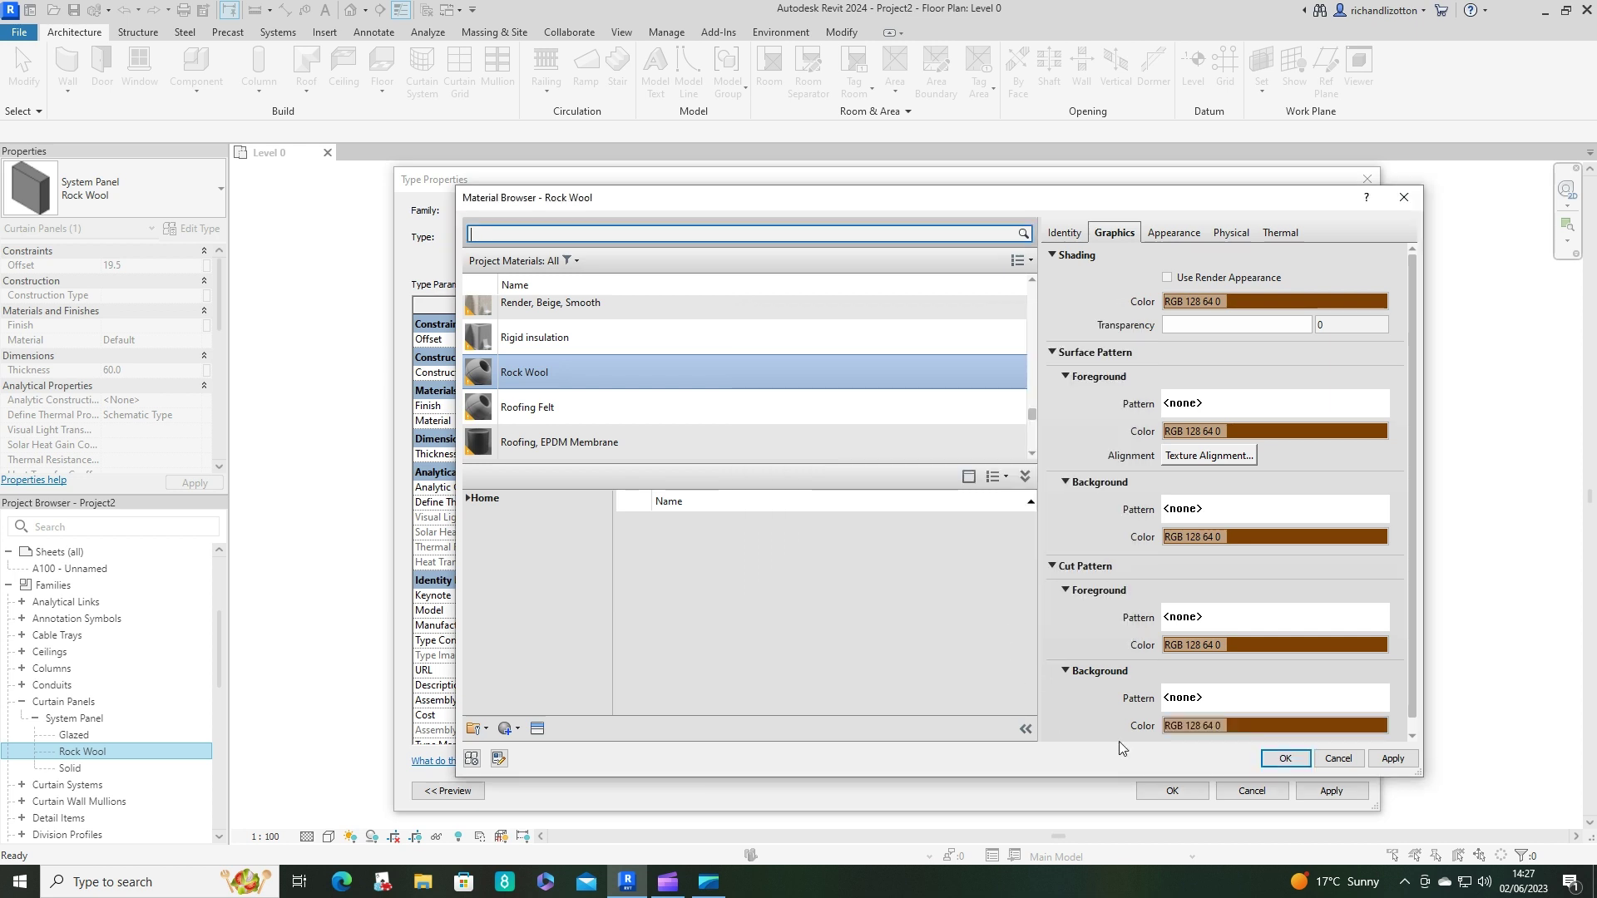
left_click(1285, 759)
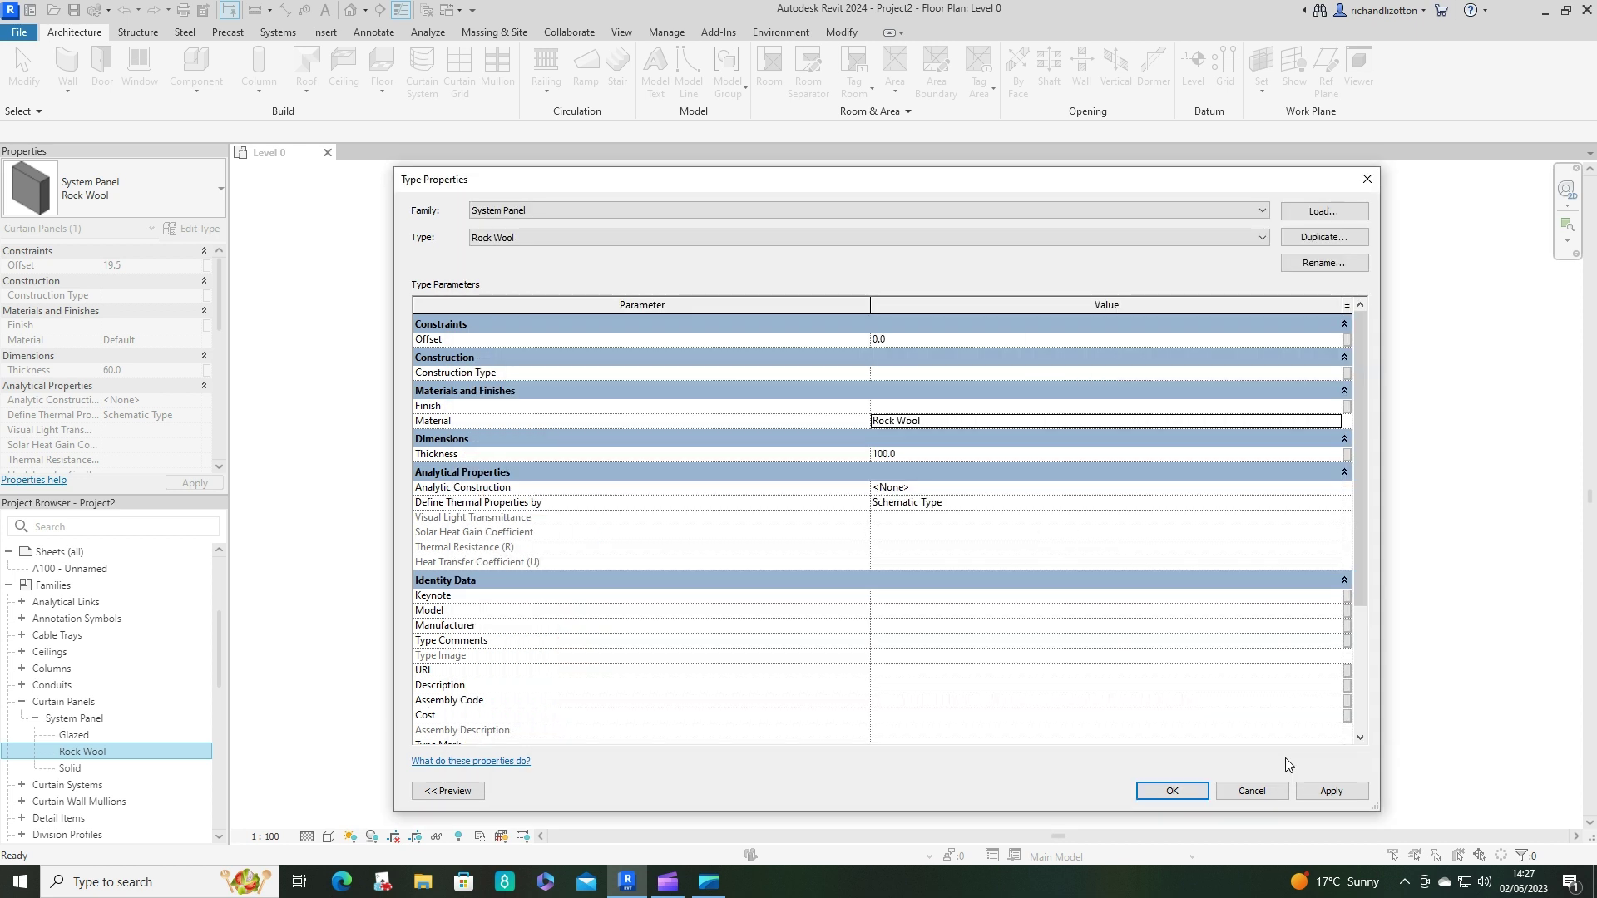
left_click(1172, 791)
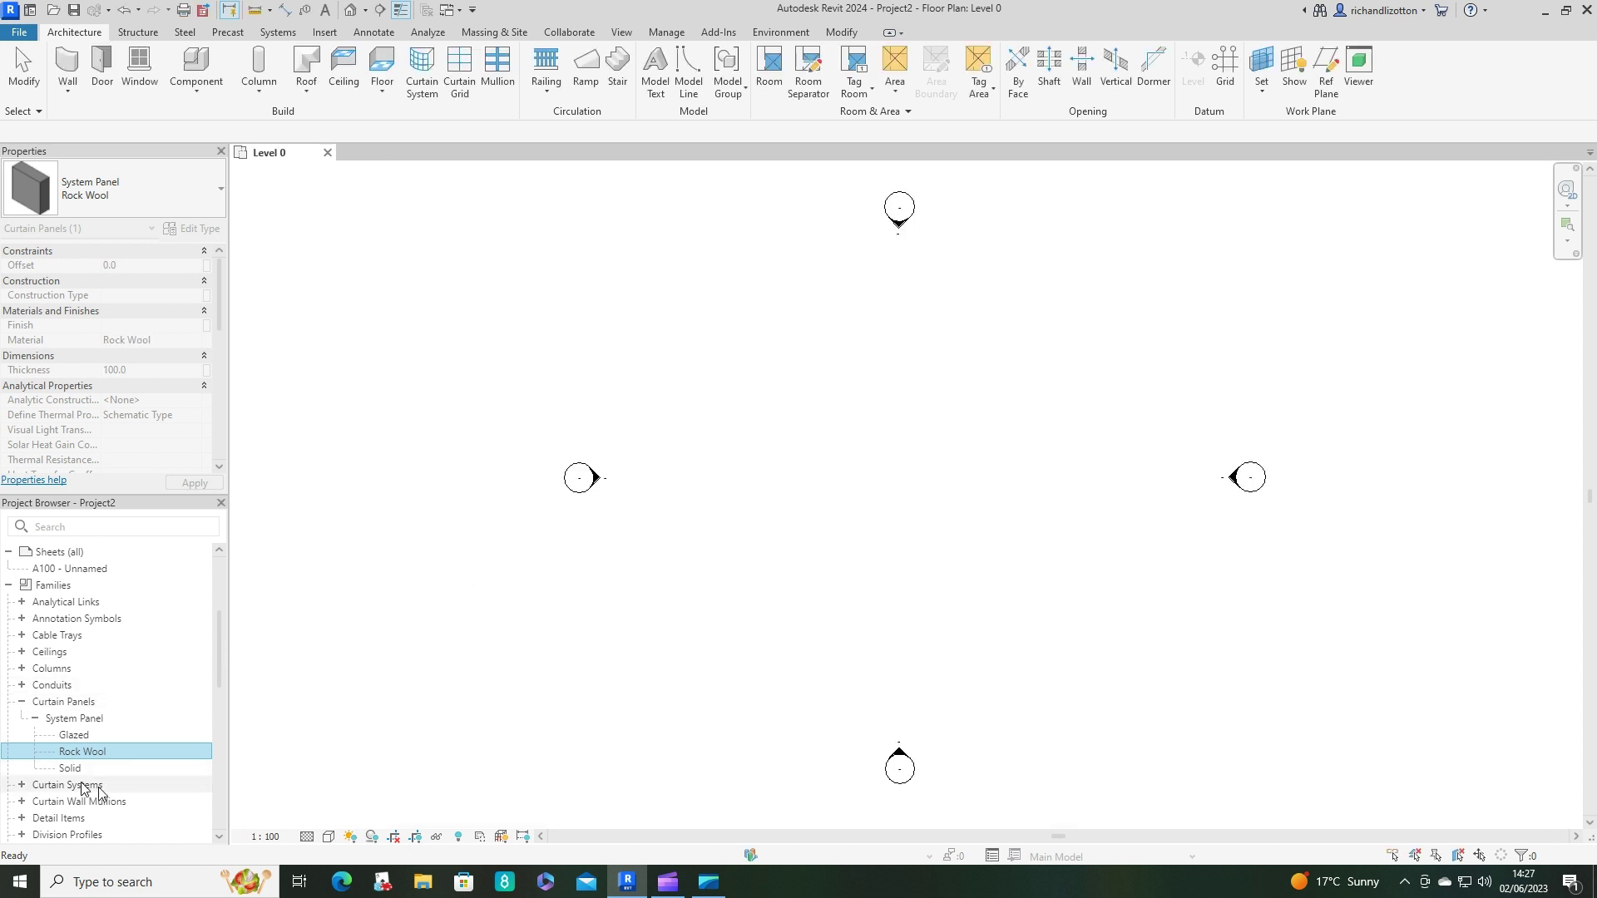
- Expand Curtain Wall Mullions > Rectangular Mullion in the Project Browser and select 50x150mm
left_click(29, 805)
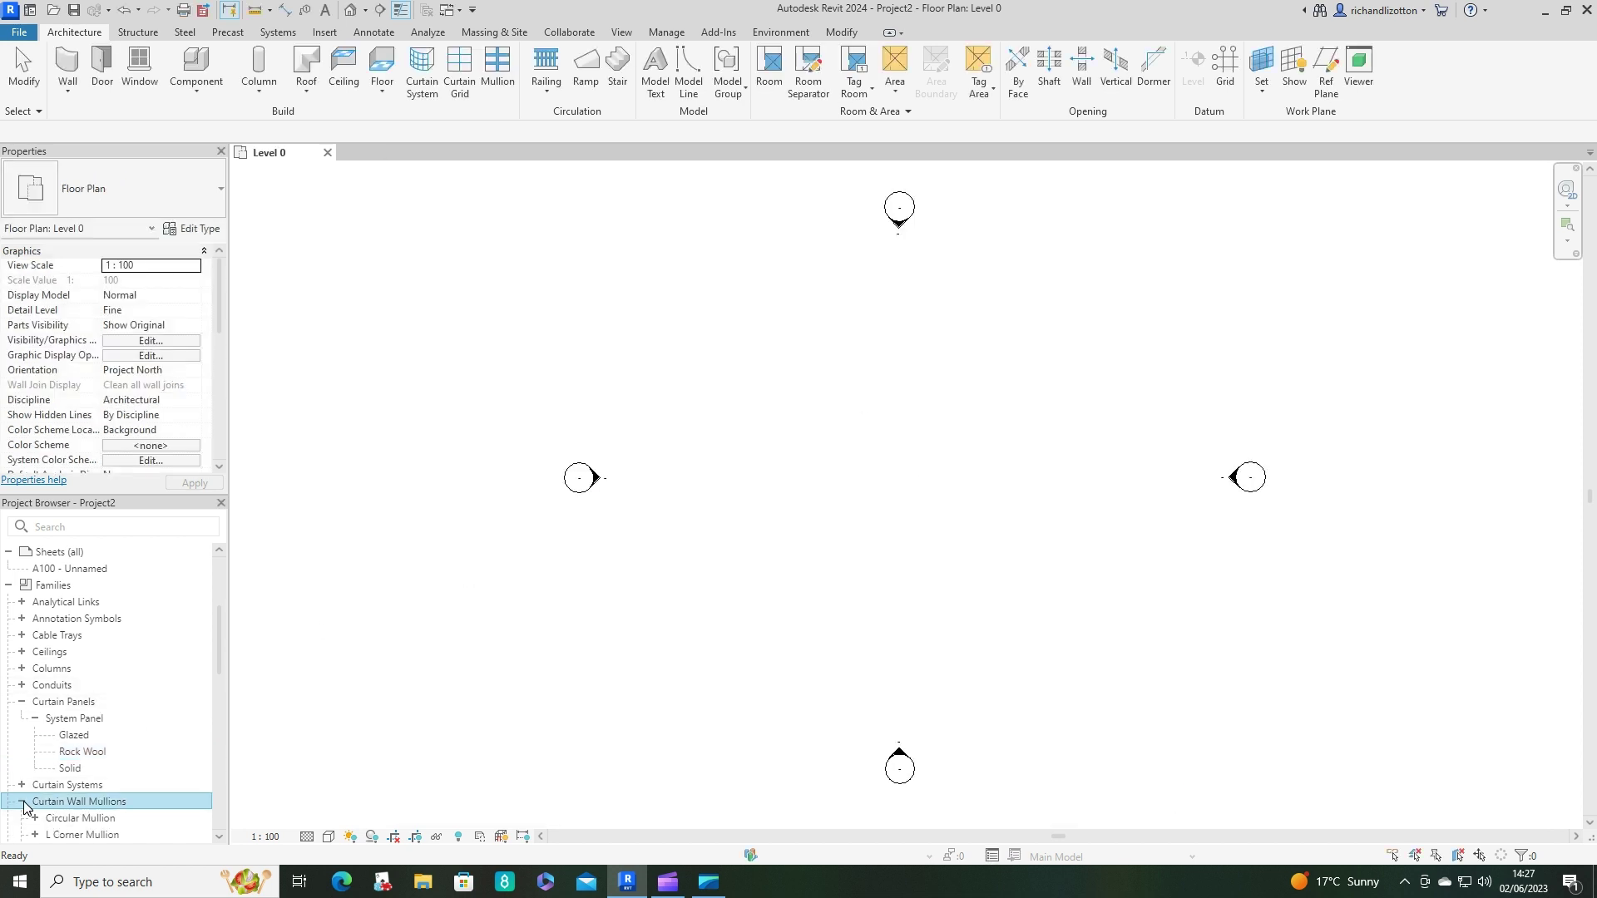
double_click(65, 803)
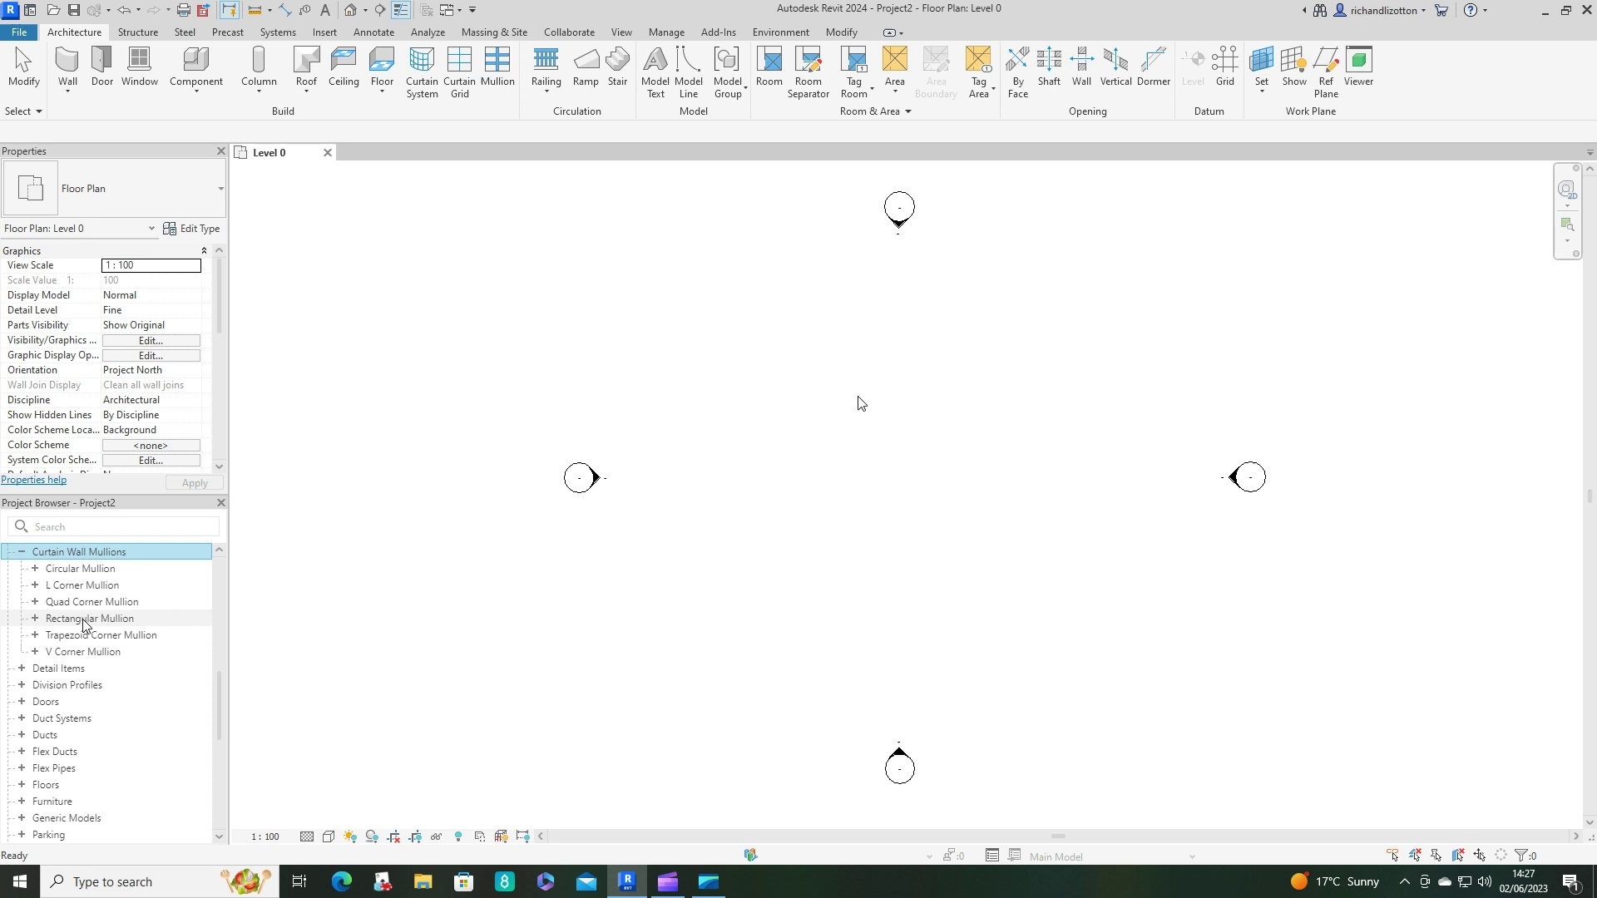
left_click(35, 619)
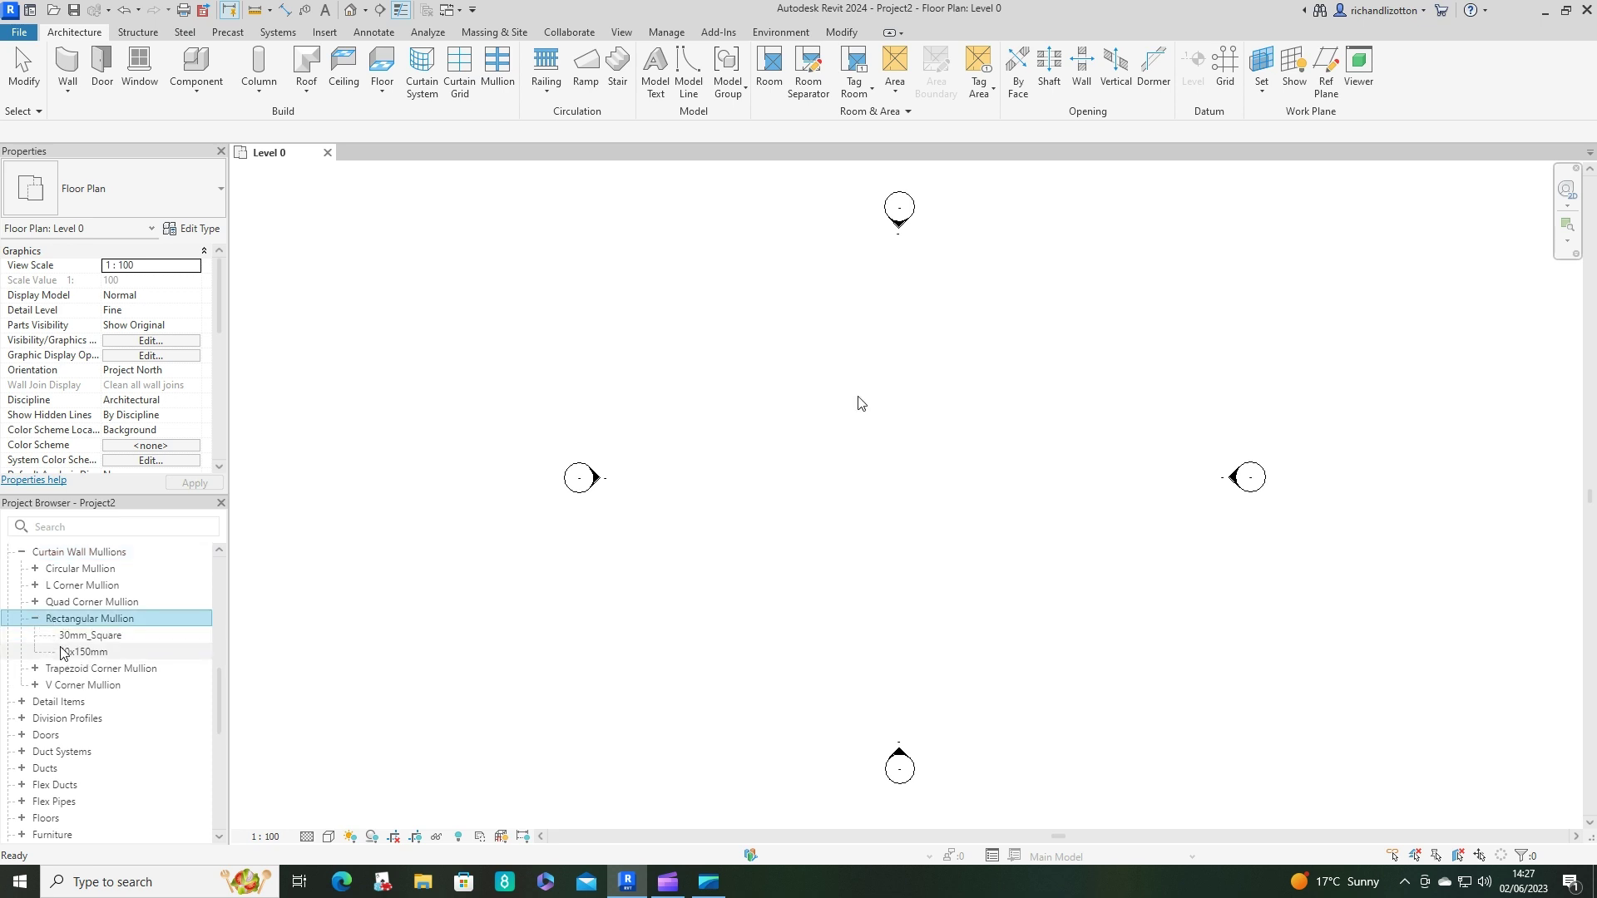
left_click(83, 653)
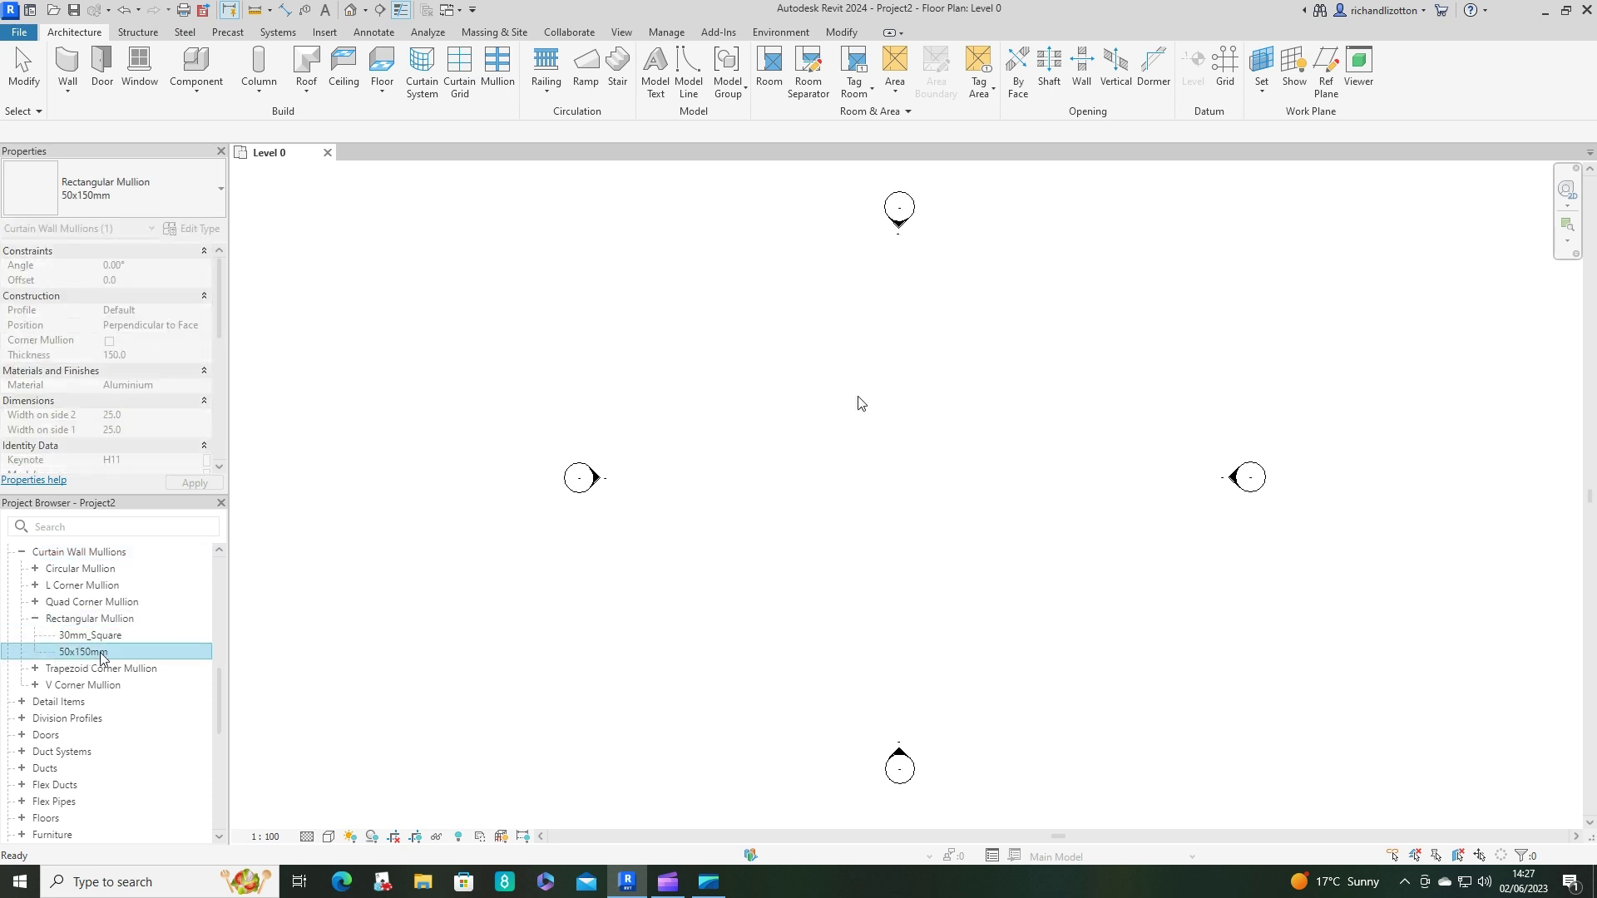
- Duplicate the 50x150mm mullion type and rename the copy '50x100mm Timber'
right_click(101, 657)
left_click(161, 440)
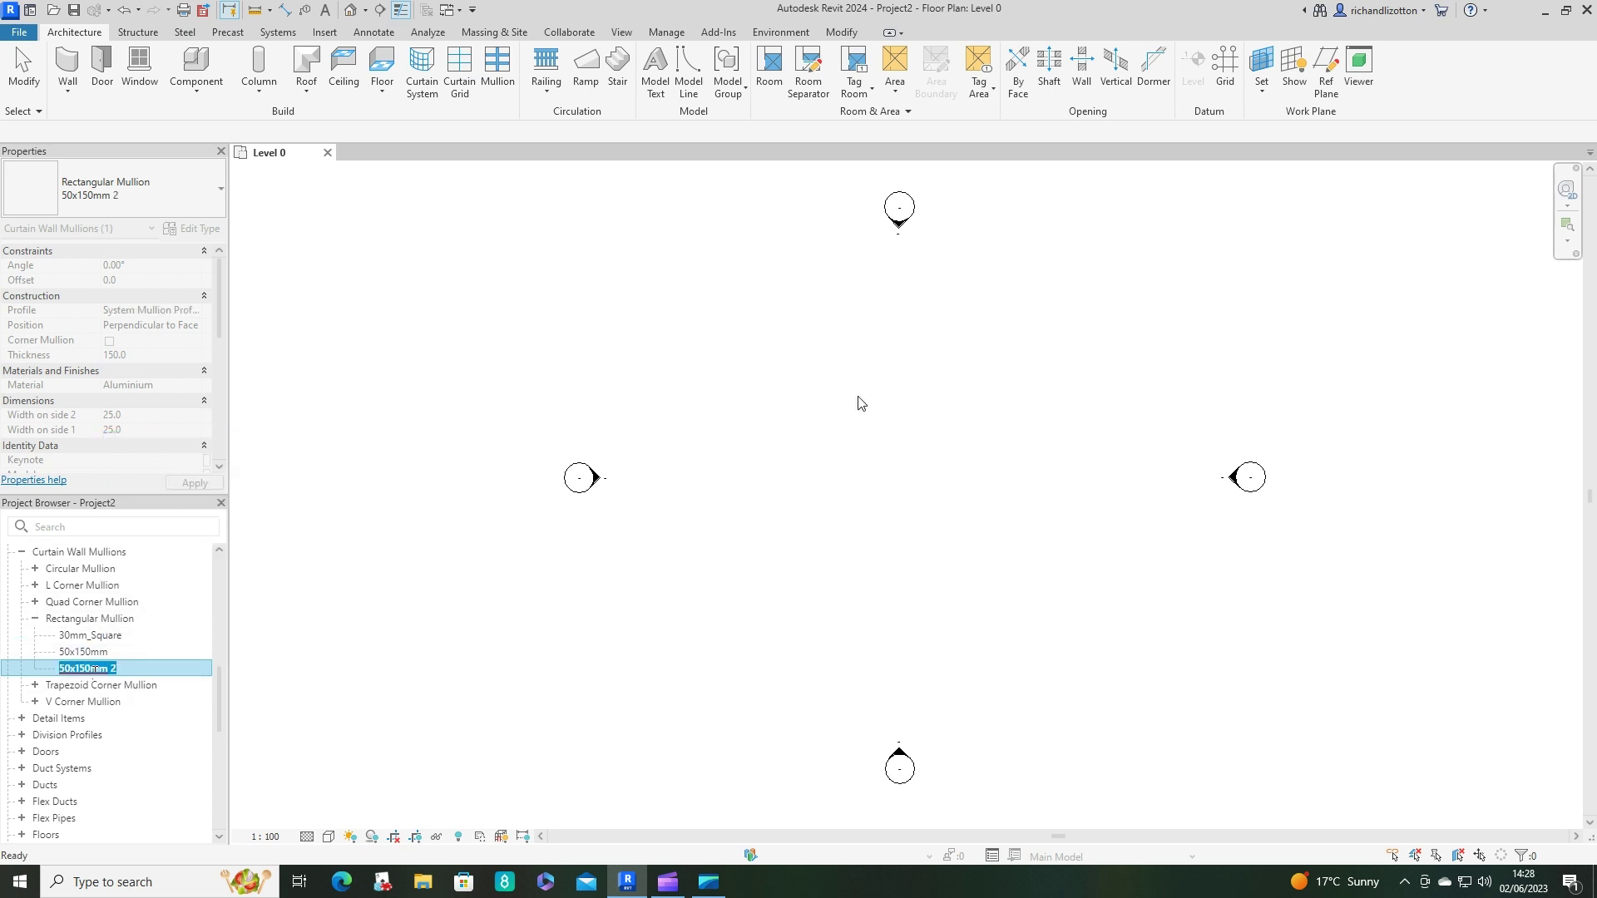
left_click(145, 670)
key("BackSpace")
key("BackSpace")
key("BackSpace")
key("BackSpace")
type("mm Timb")
key("Return")
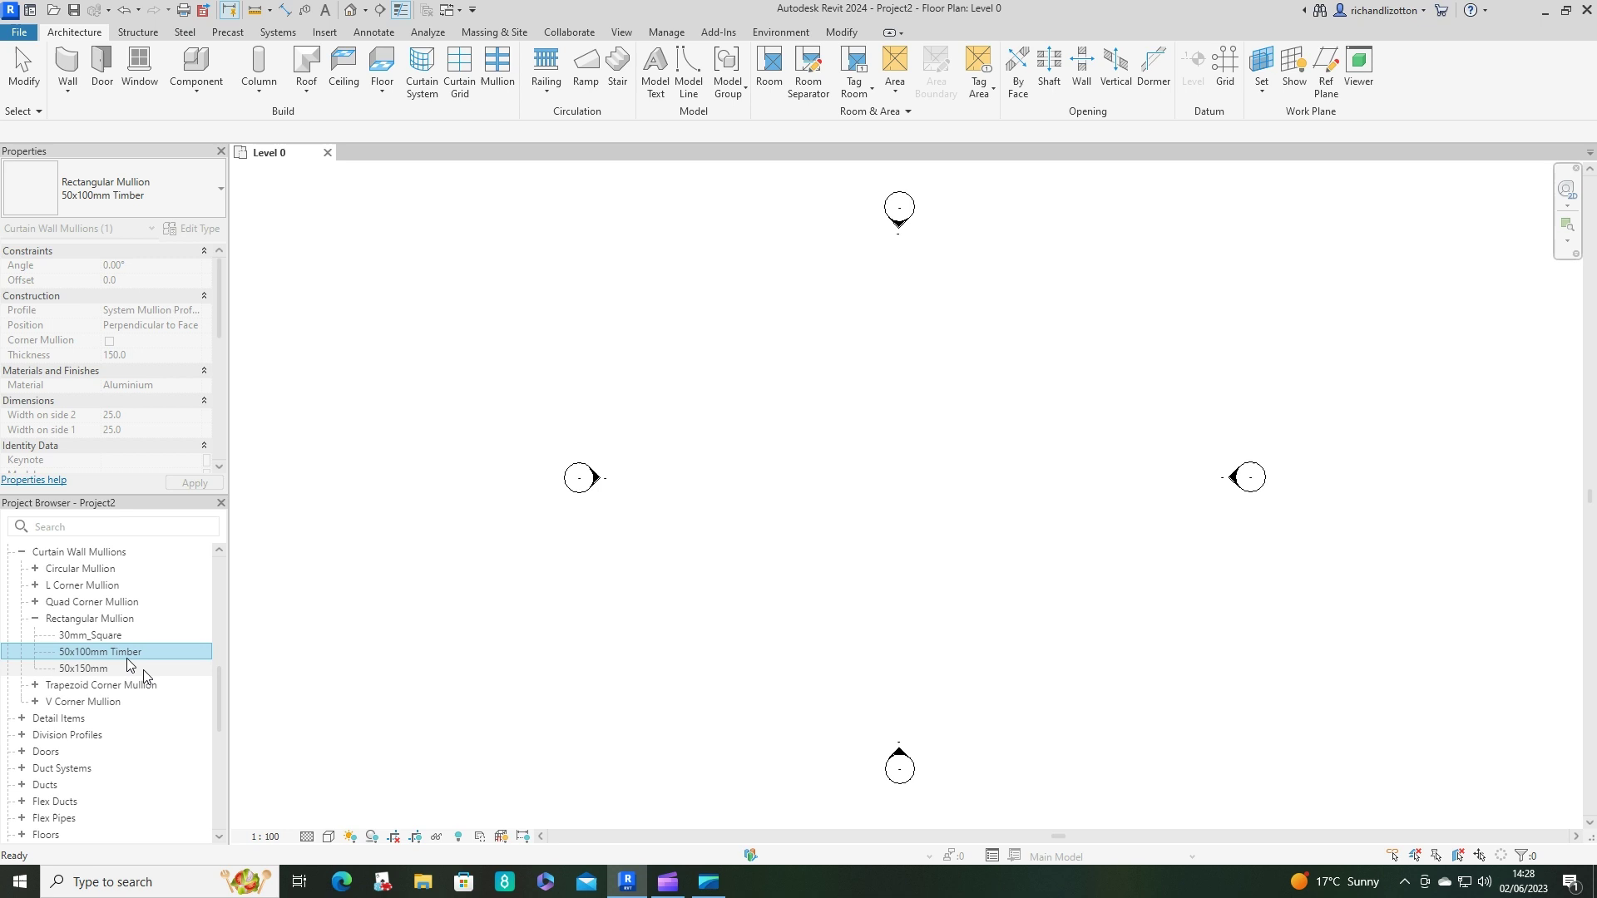
- Change the 50x100mm Timber mullion's thickness from 150 to 100 and its material to Structure, Timber Joist/Rafter Layer
double_click(123, 652)
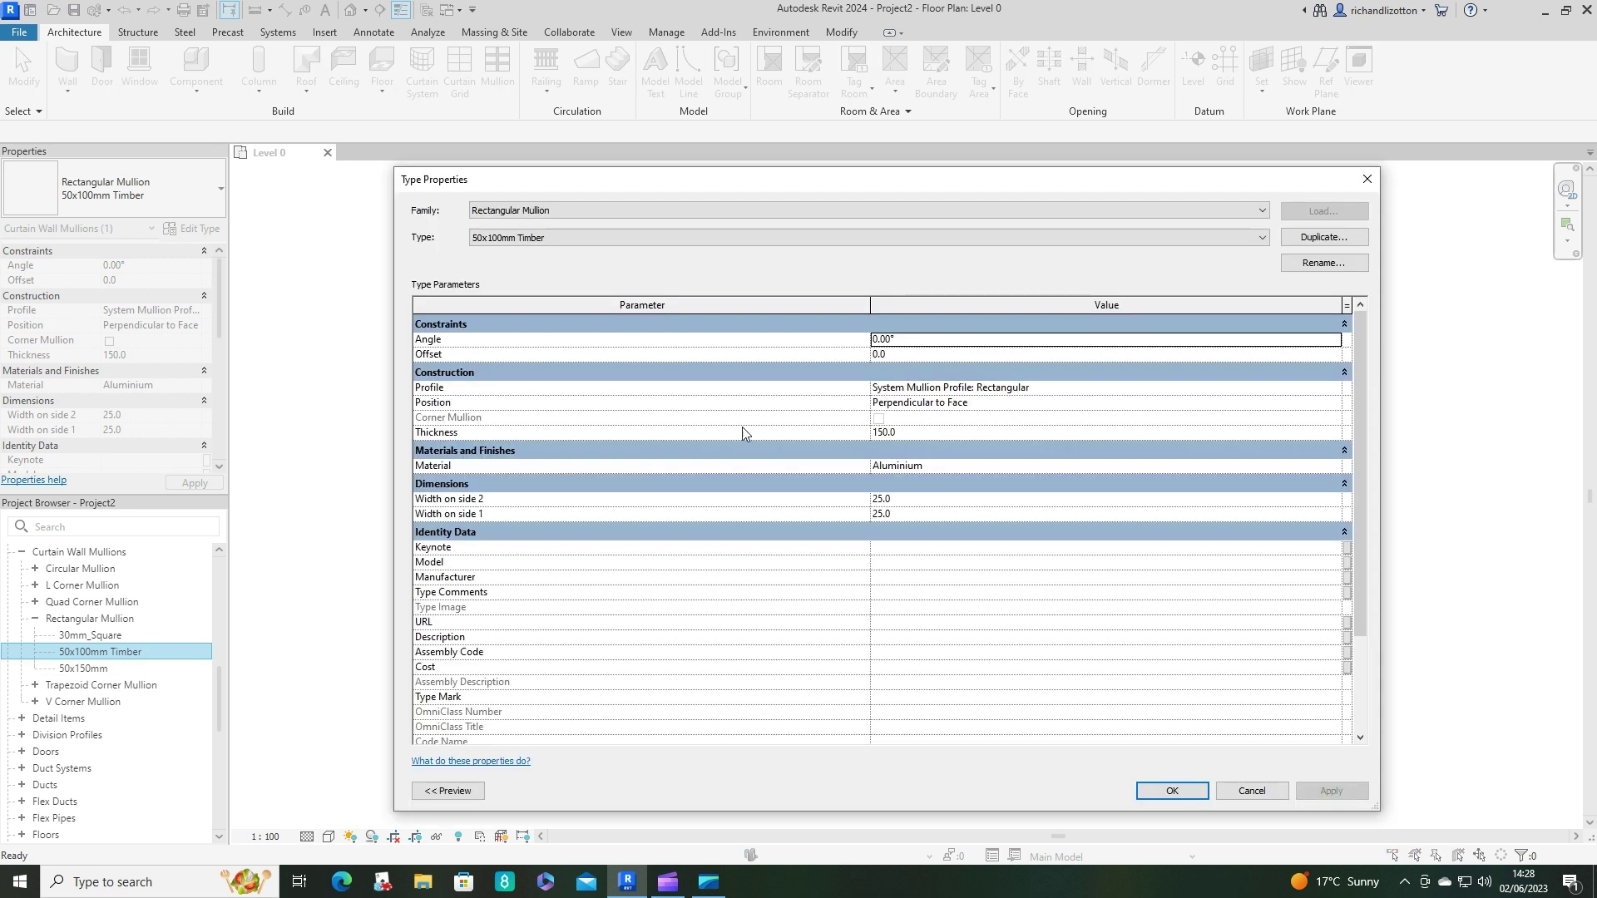
left_click(883, 432)
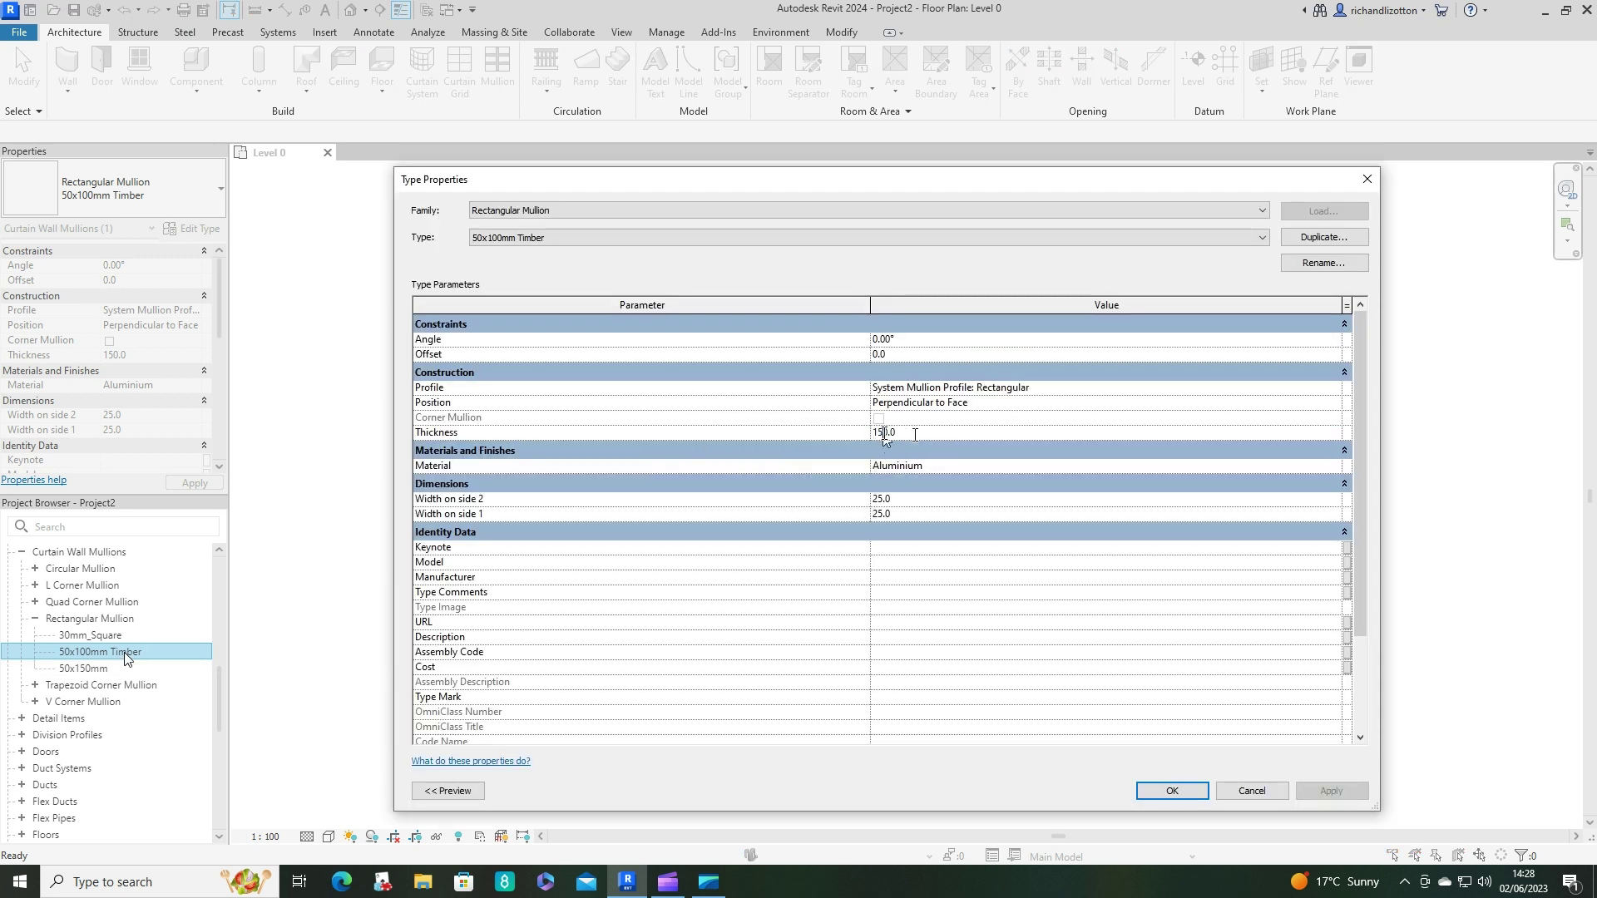
key("BackSpace")
type("0")
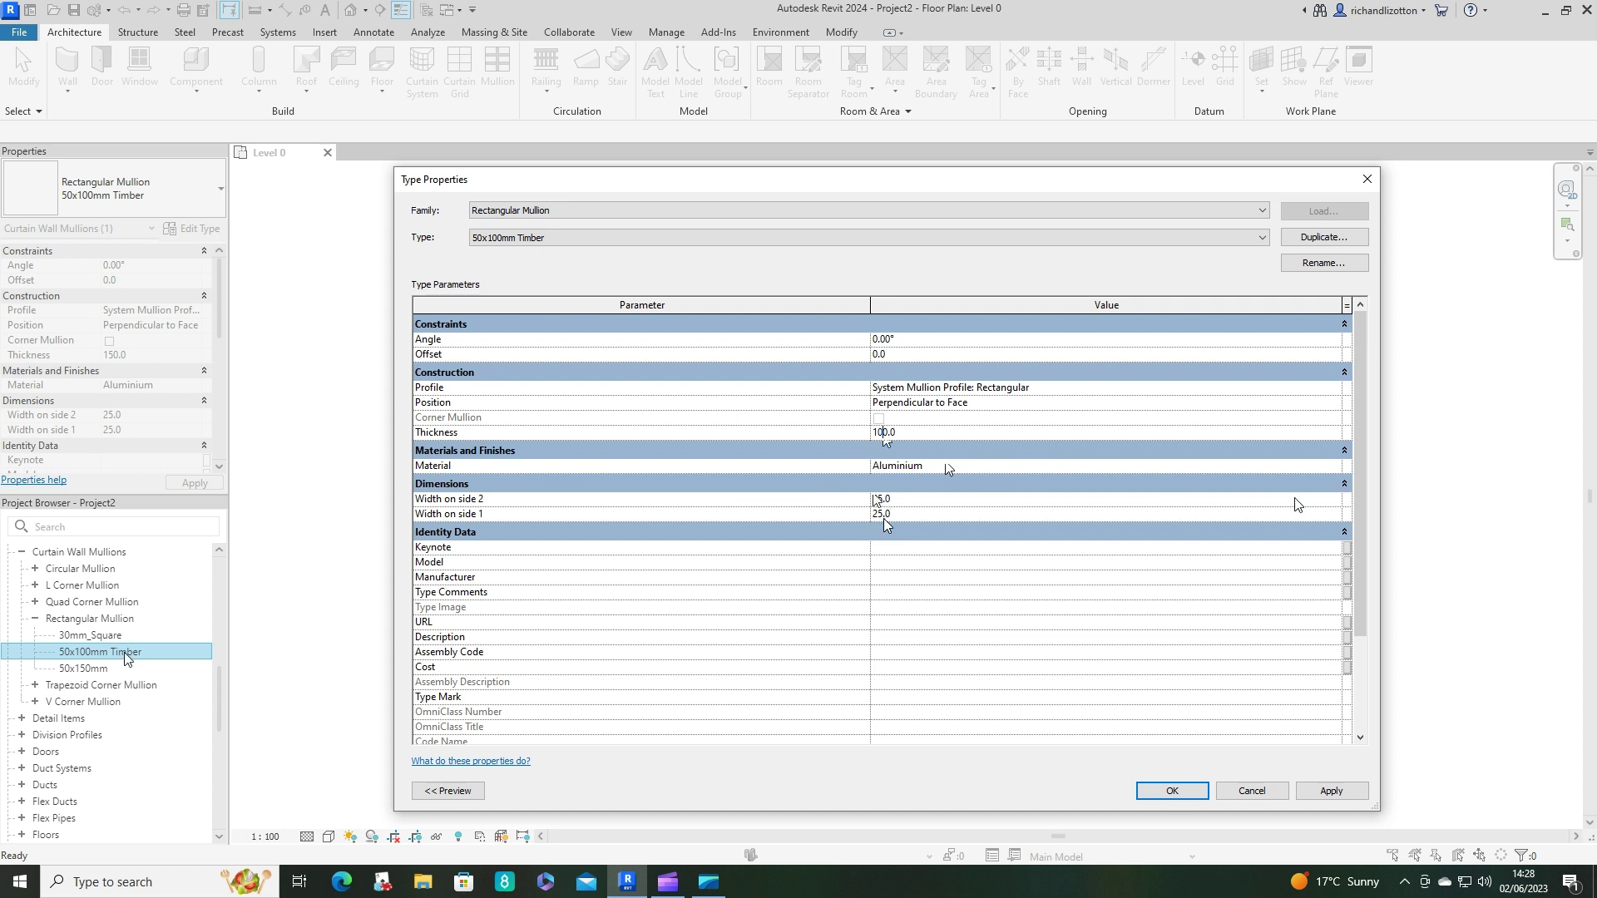
left_click(1330, 467)
left_click(1335, 465)
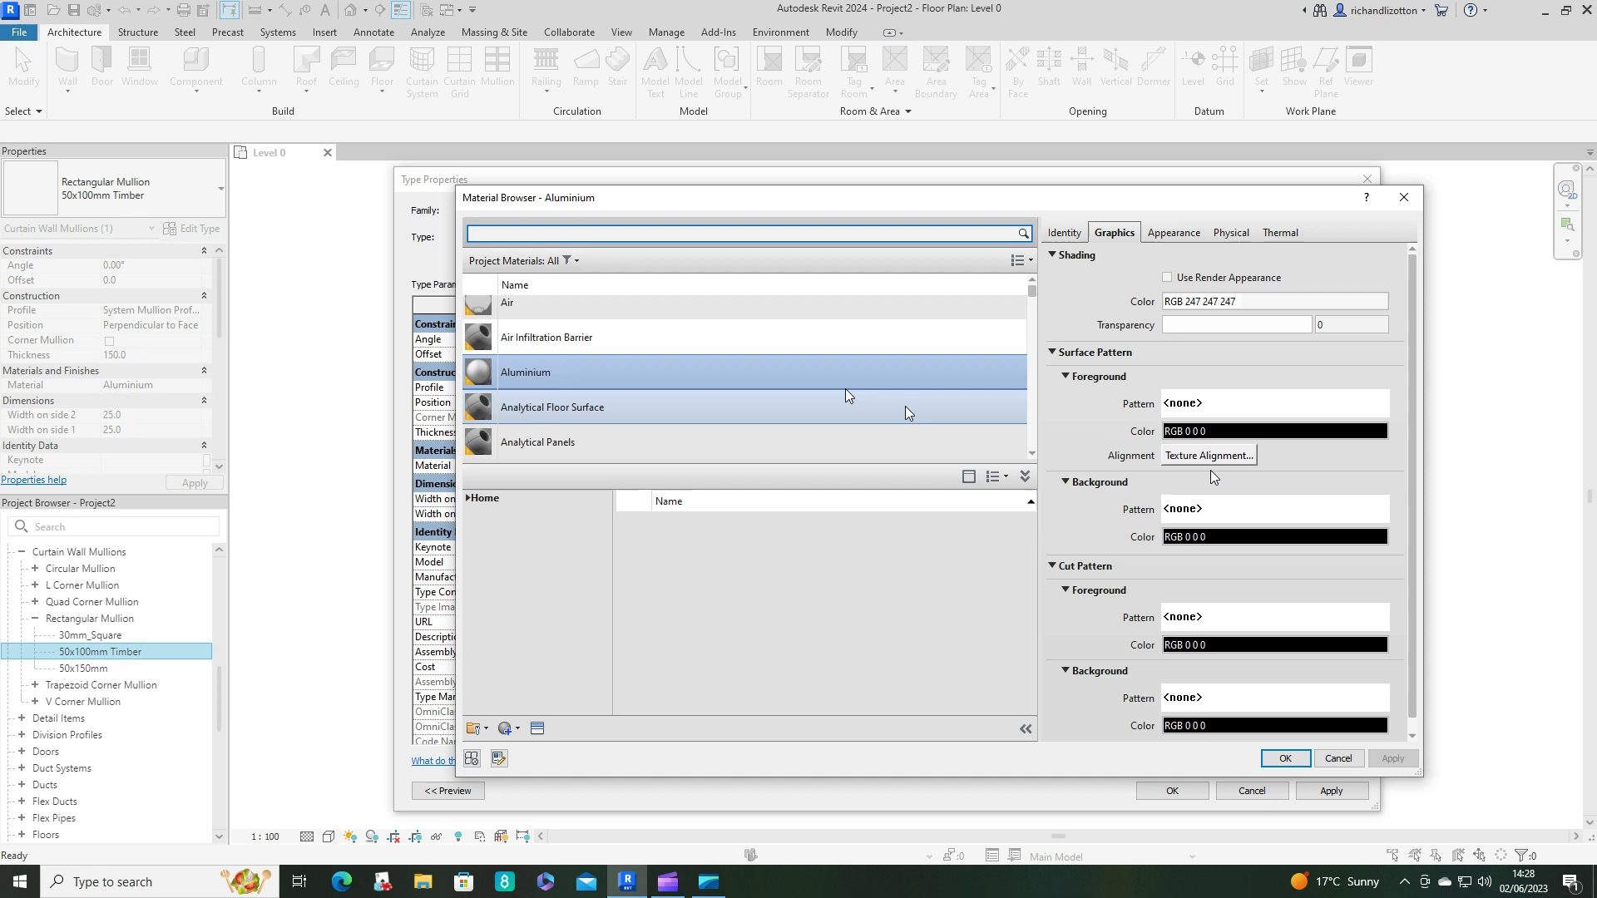
type("tim")
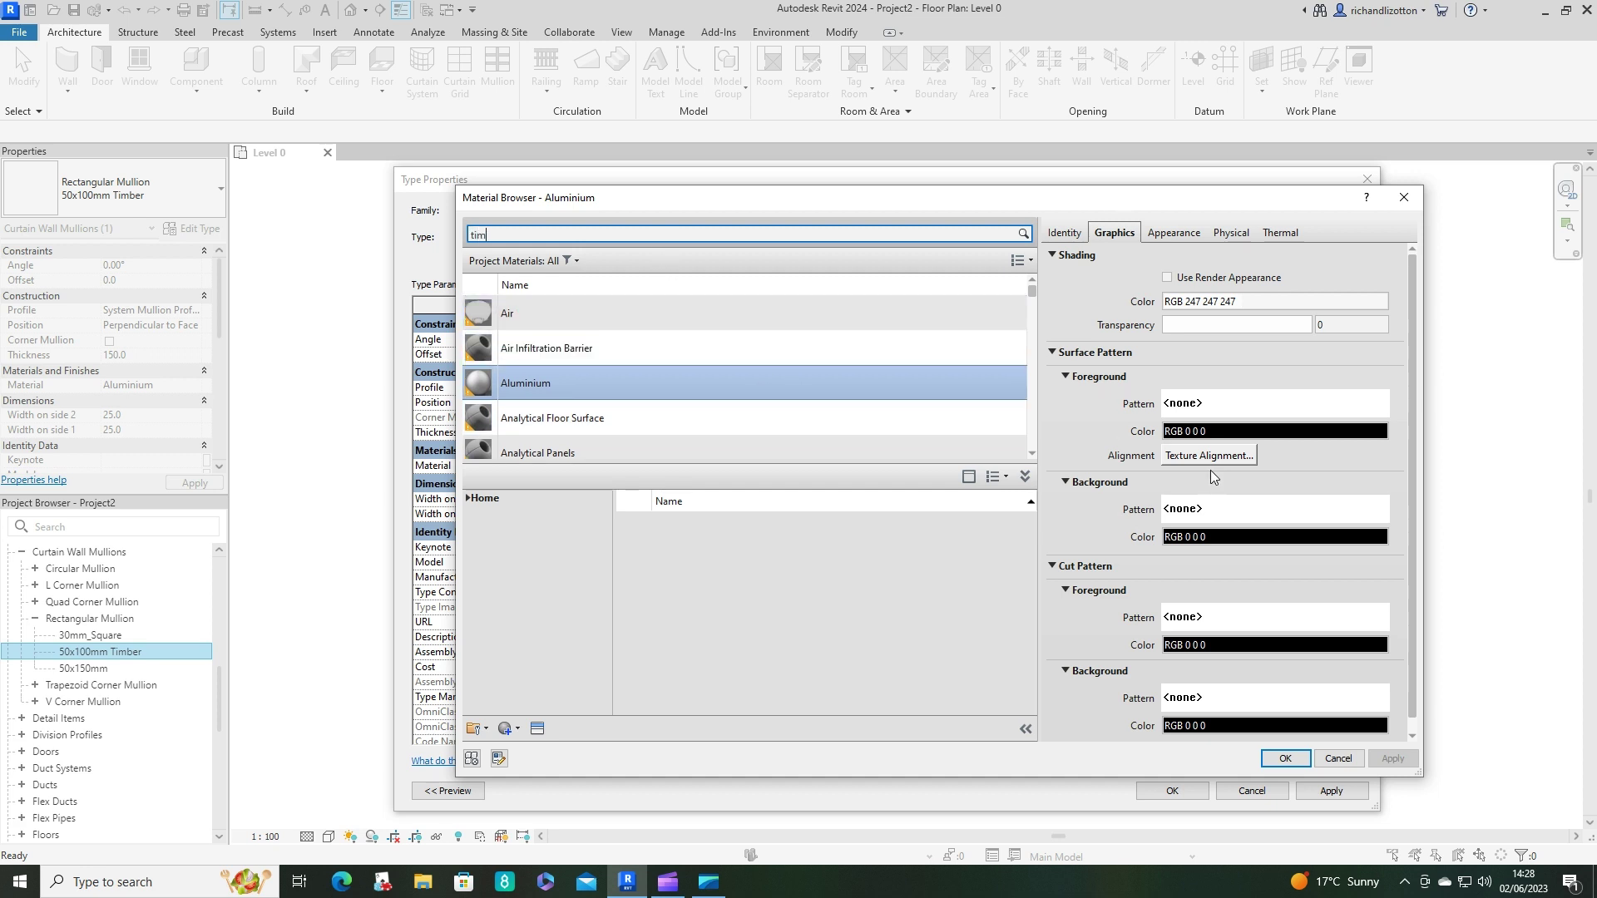
type("ber")
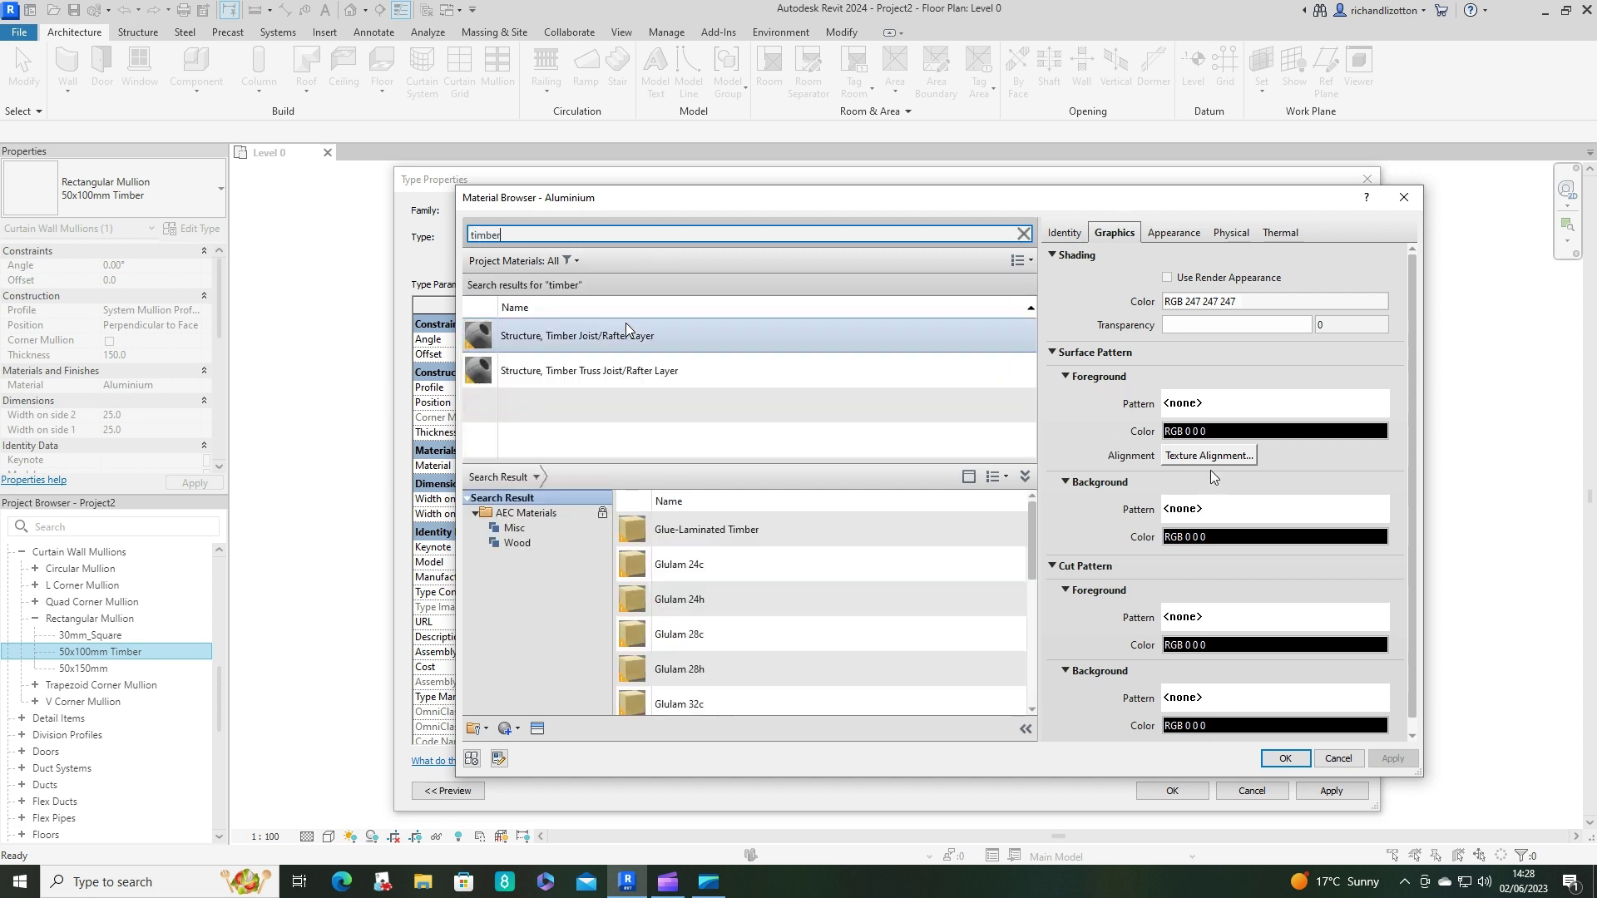
left_click(626, 332)
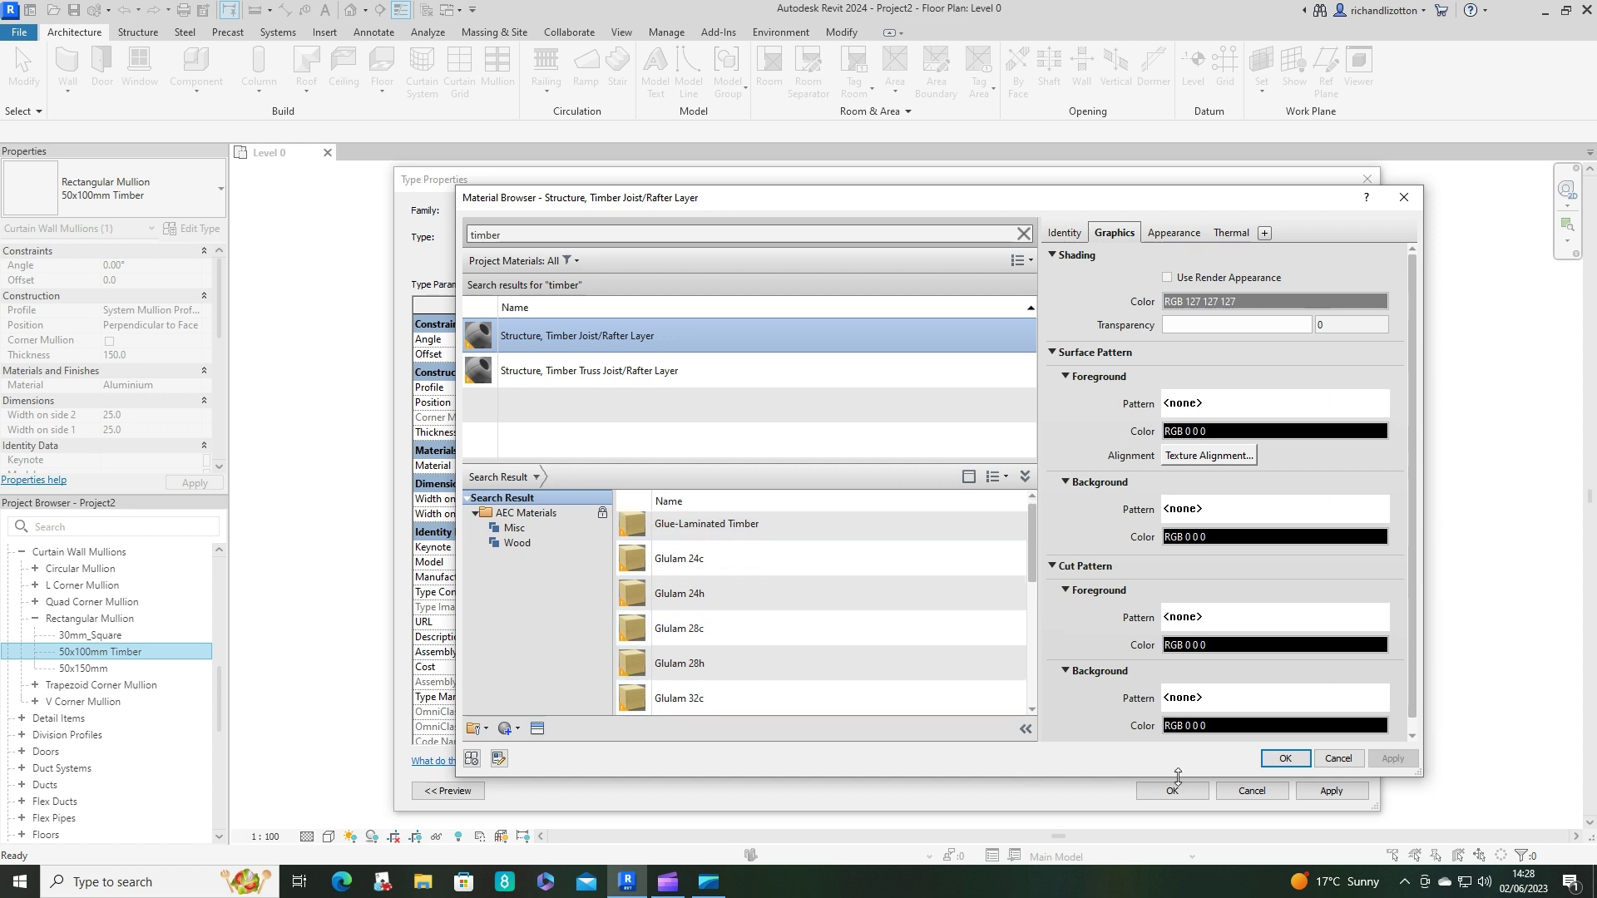
left_click(1281, 758)
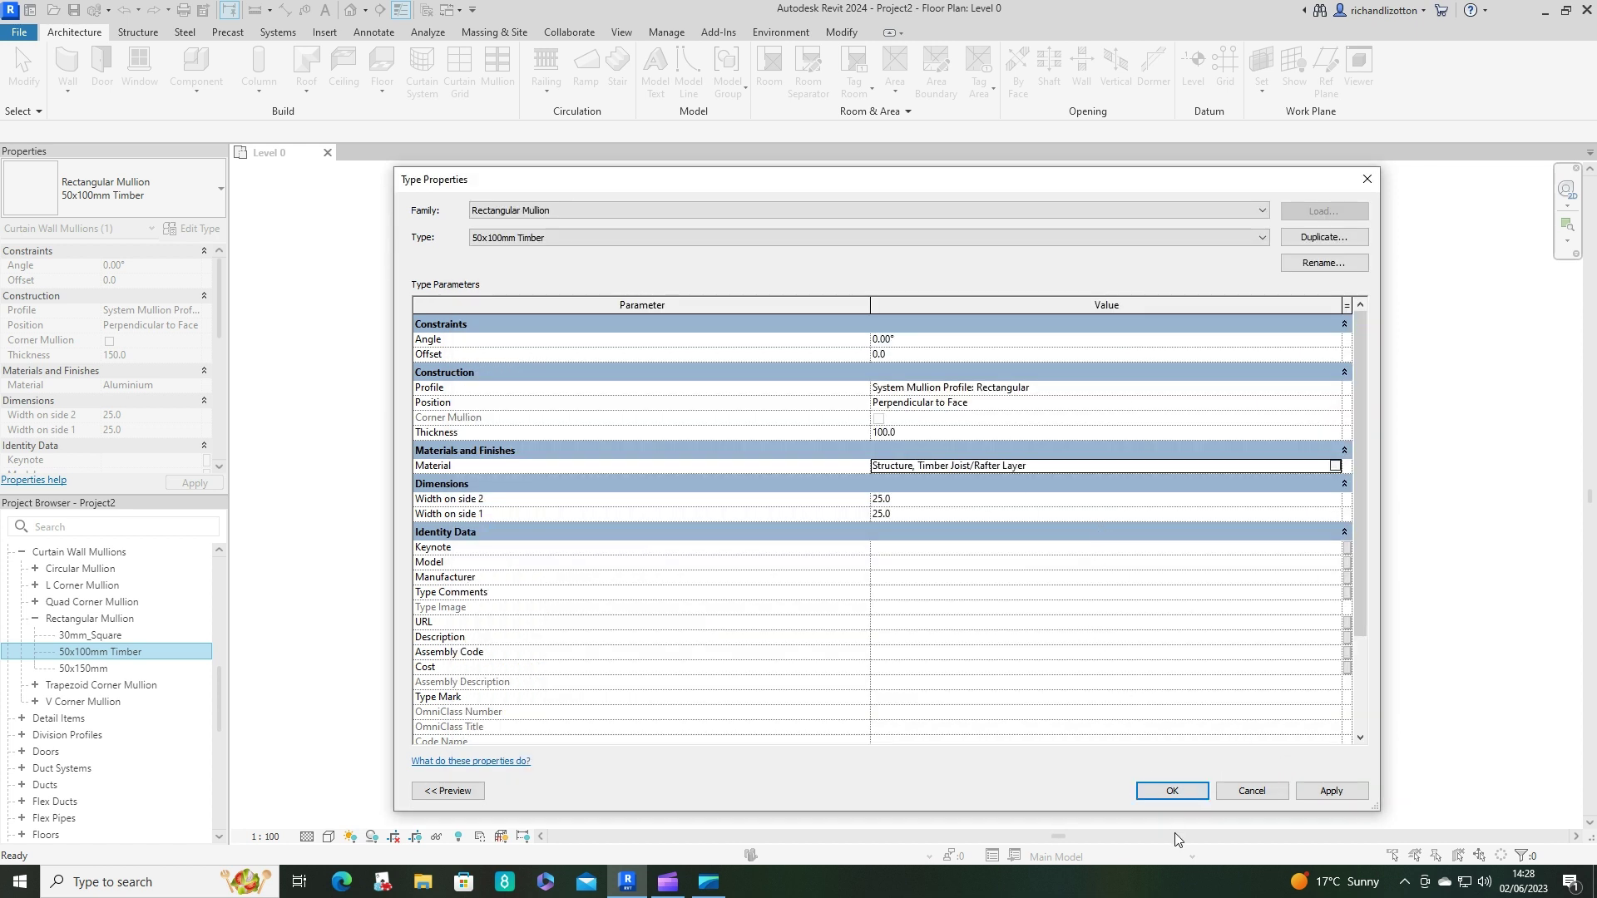
left_click(1172, 791)
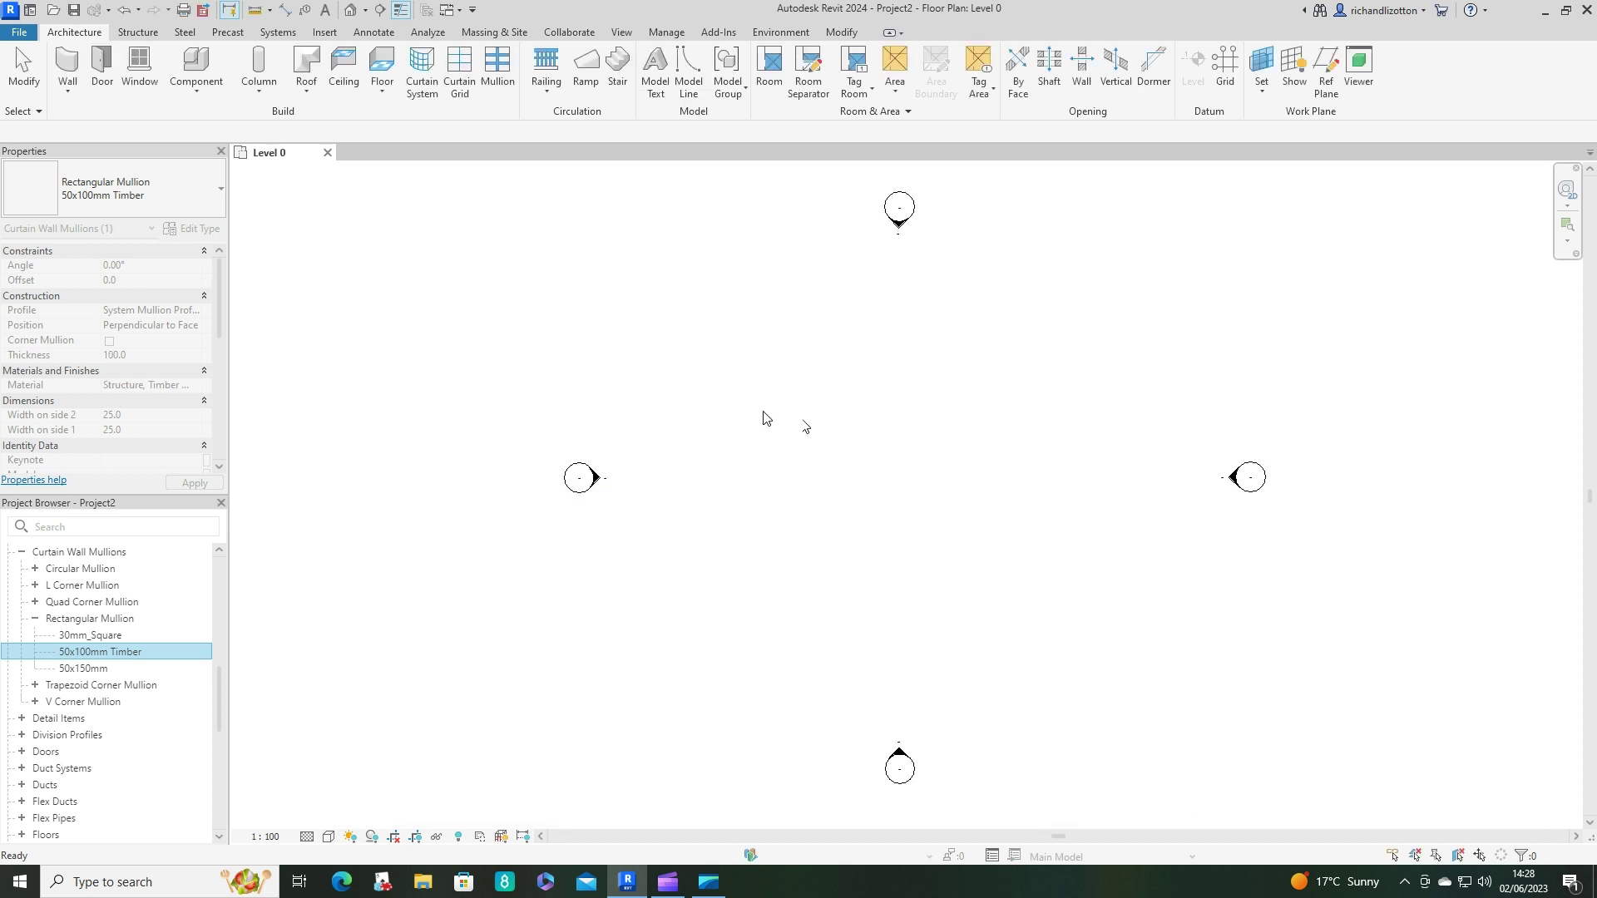
- Start a new wall with its top constrained to Level 1 and a -1600 top offset
left_click(73, 63)
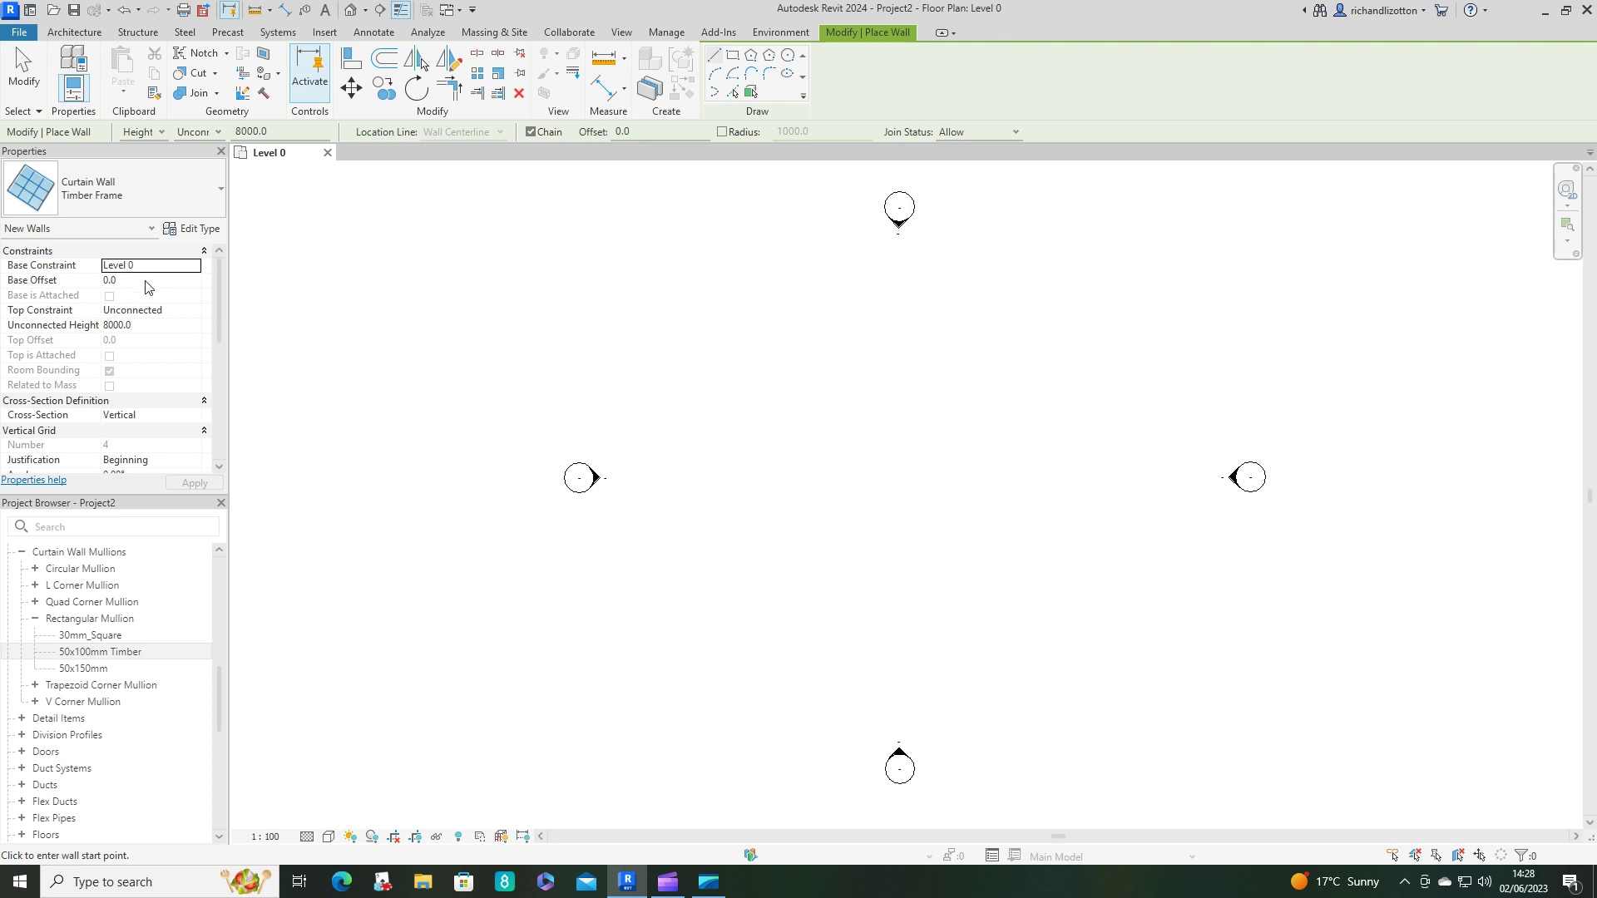
left_click(199, 312)
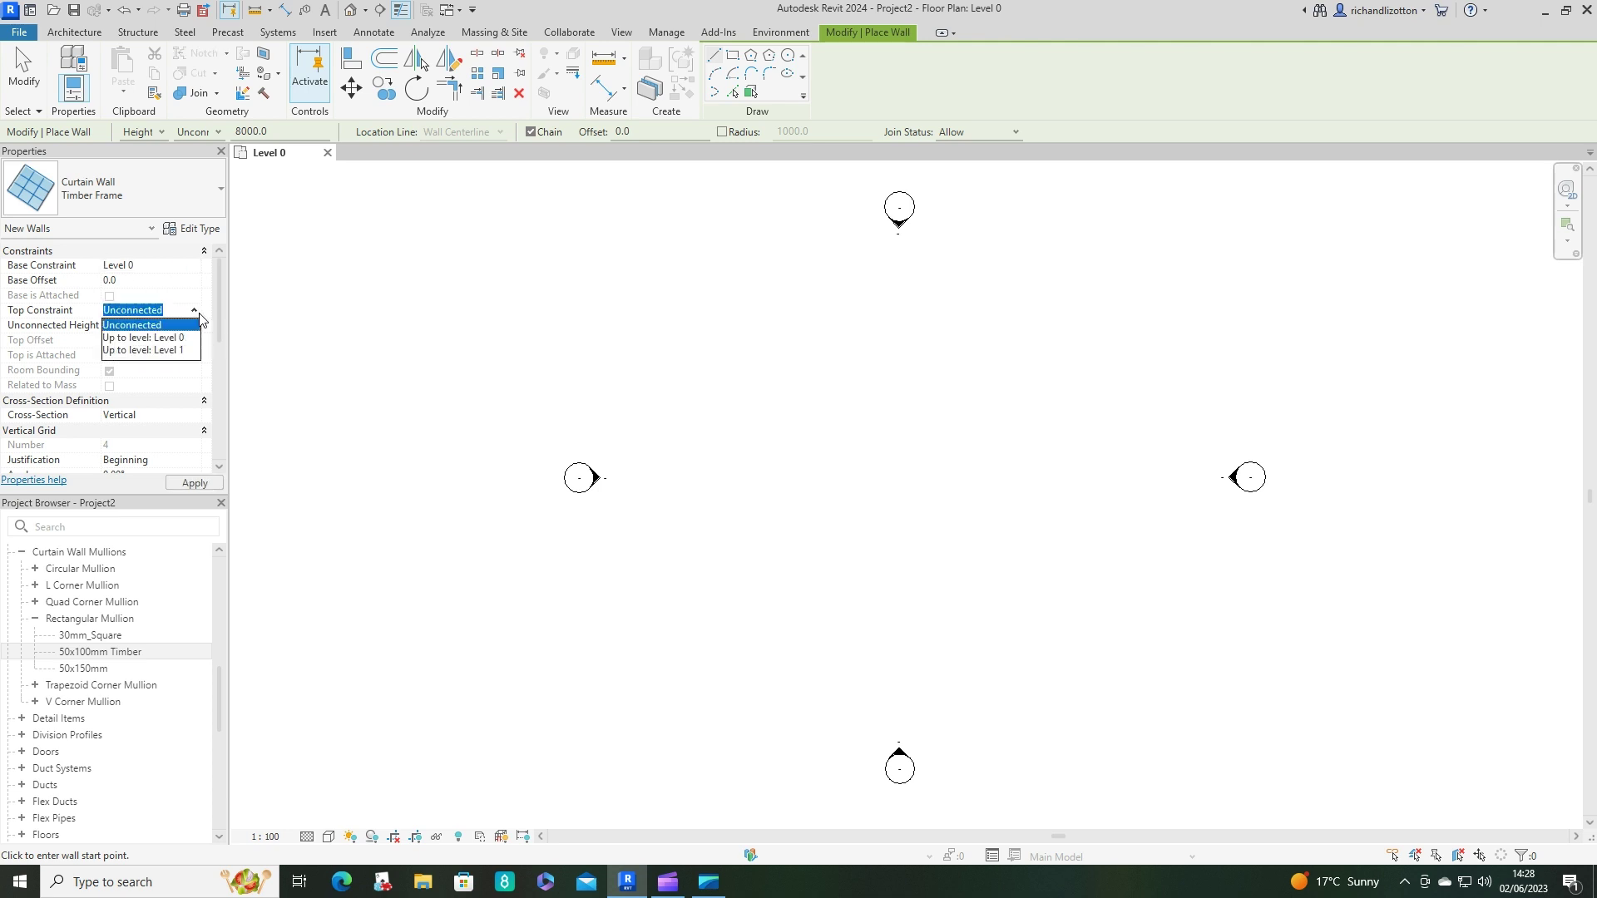
left_click(166, 349)
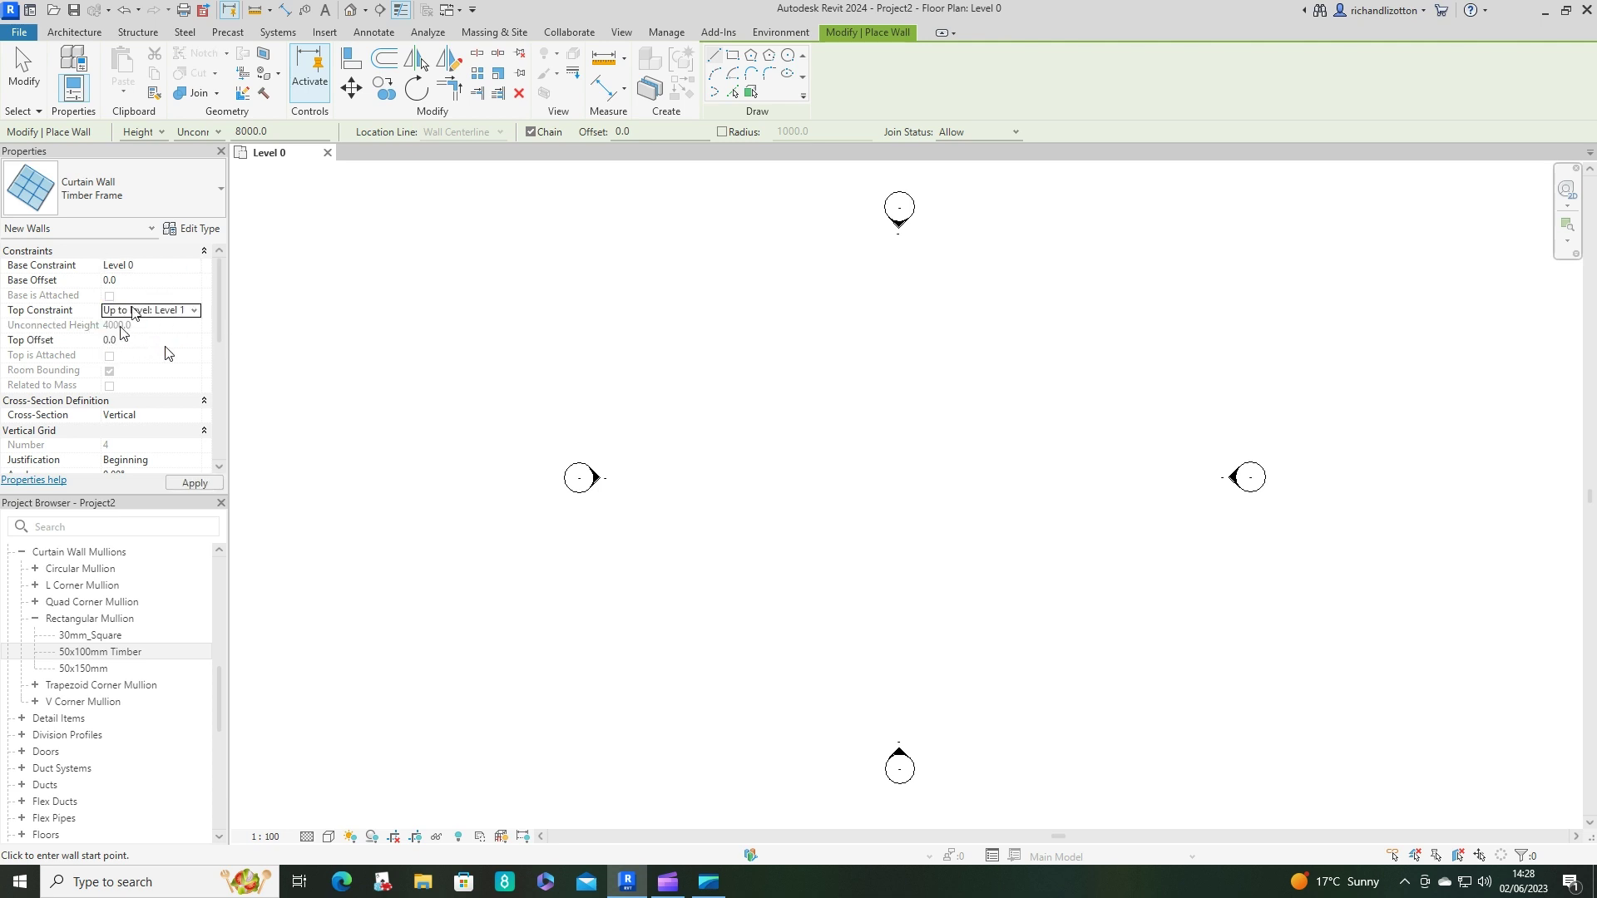
left_click(132, 340)
type("-1600")
key("Return")
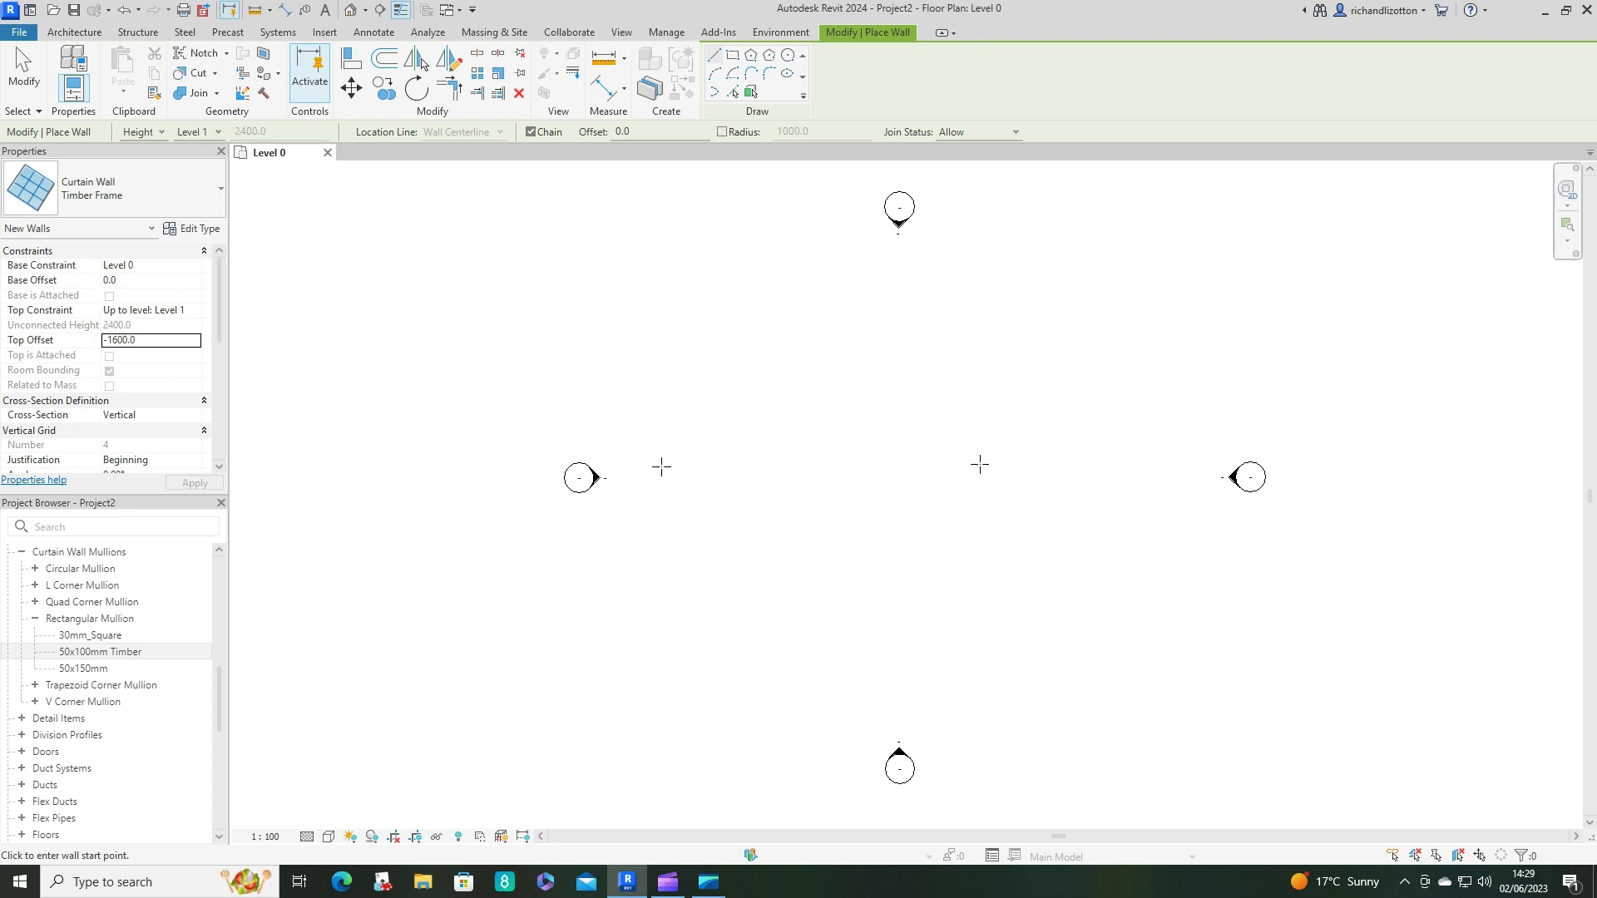
- Draw the straight curtain wall between two points on the Level 0 plan
left_click(727, 433)
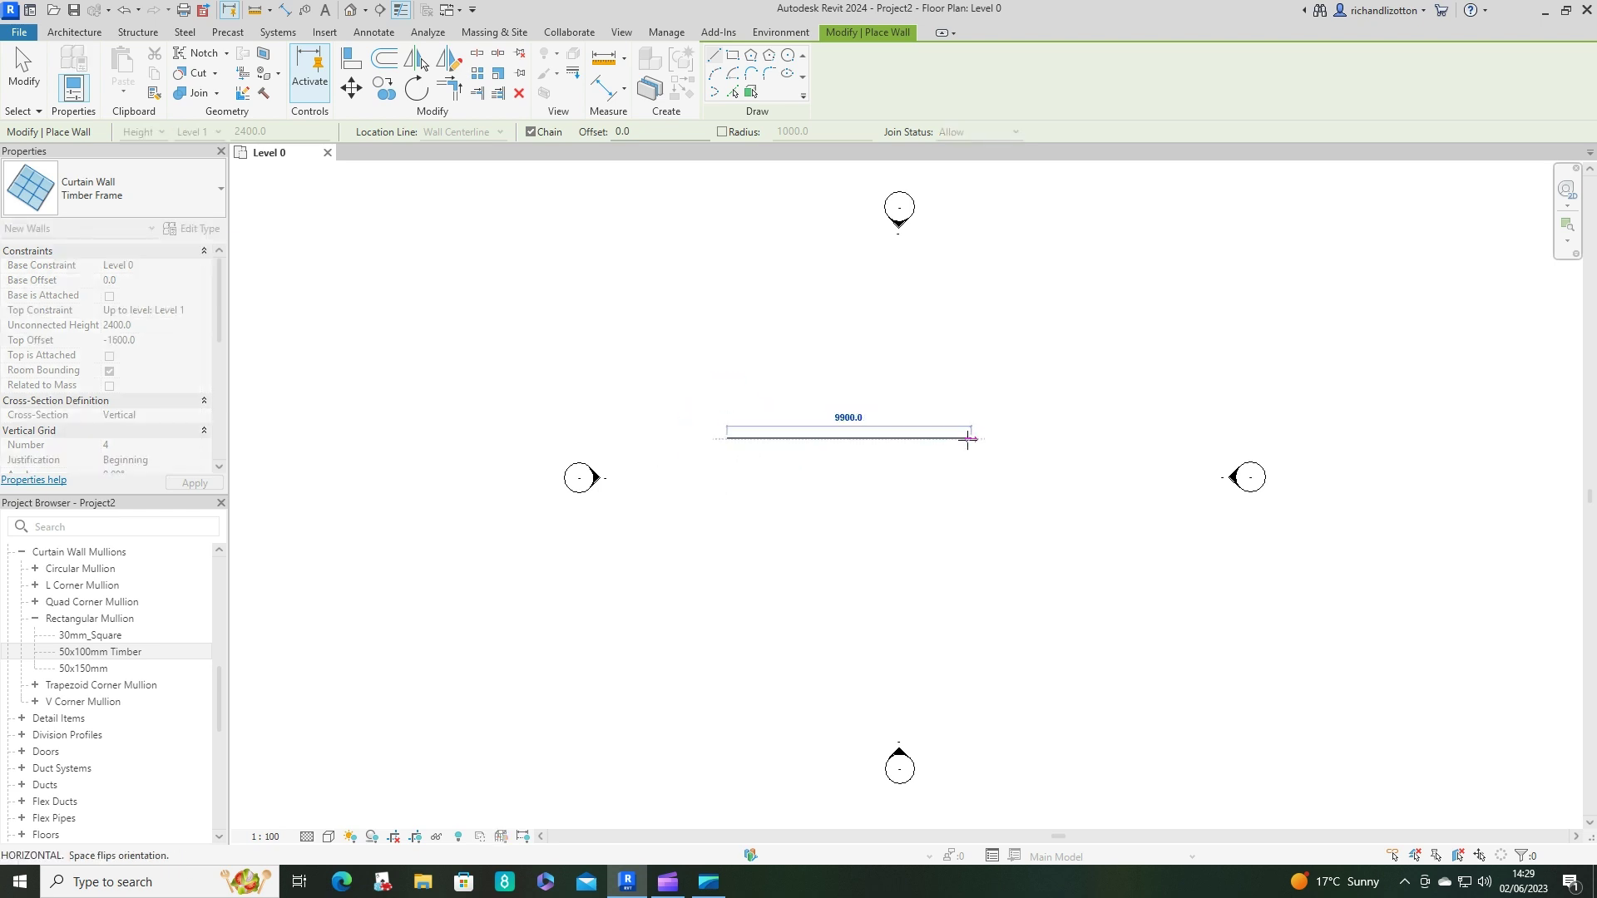
left_click(850, 439)
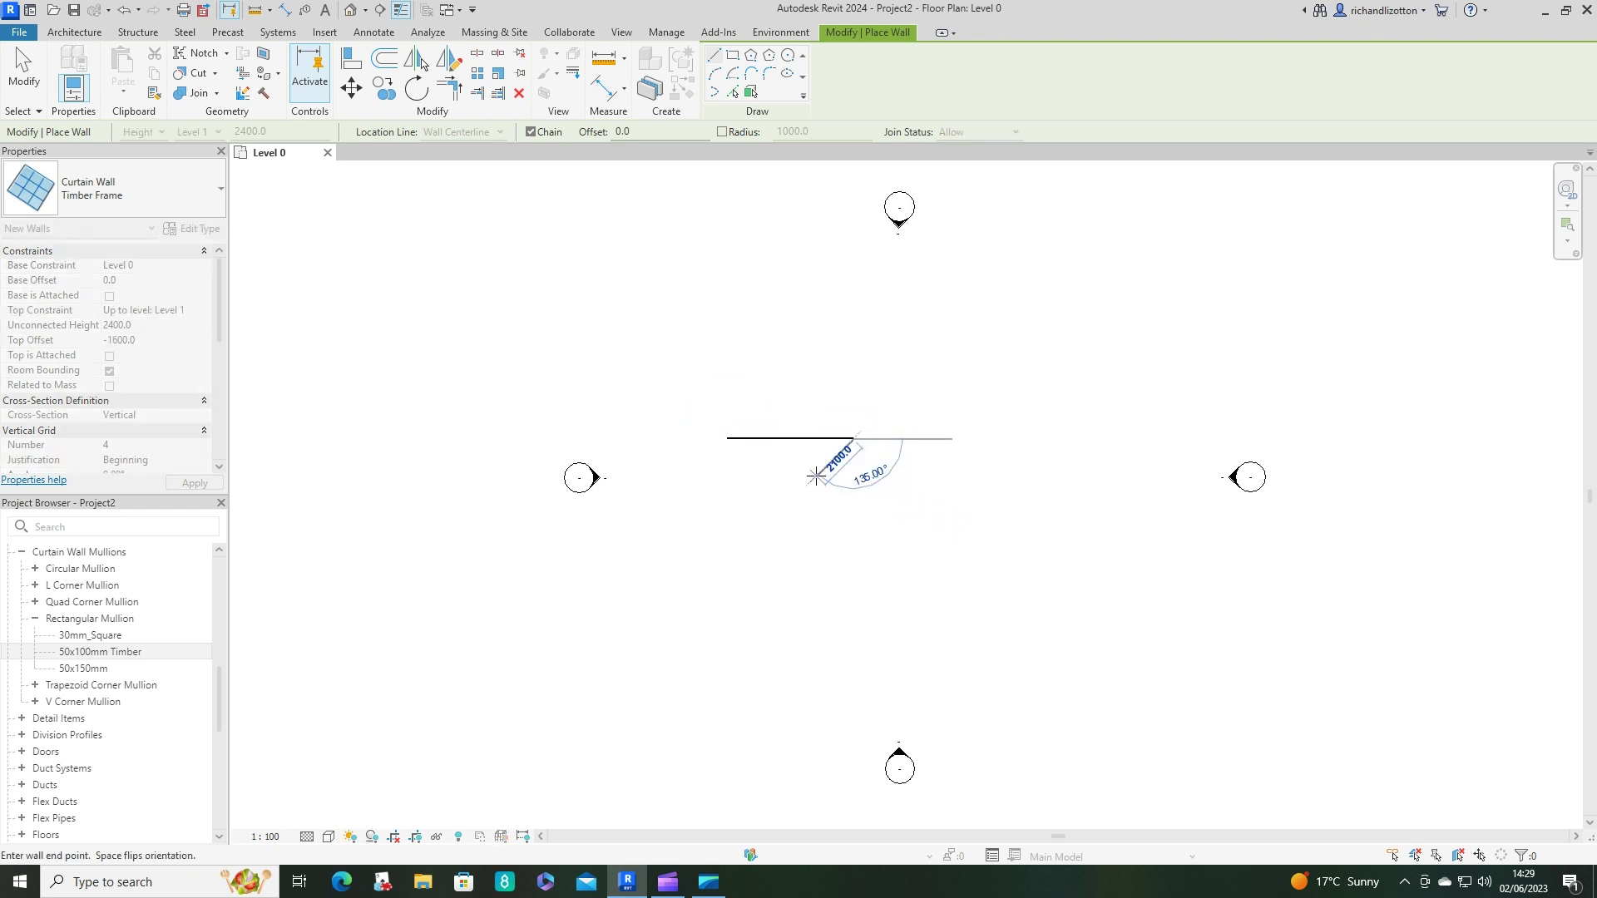
scroll(813, 461, "up", 5)
key("Escape")
key("Escape")
scroll(801, 411, "up", 1)
middle_click_drag(687, 382, 749, 442)
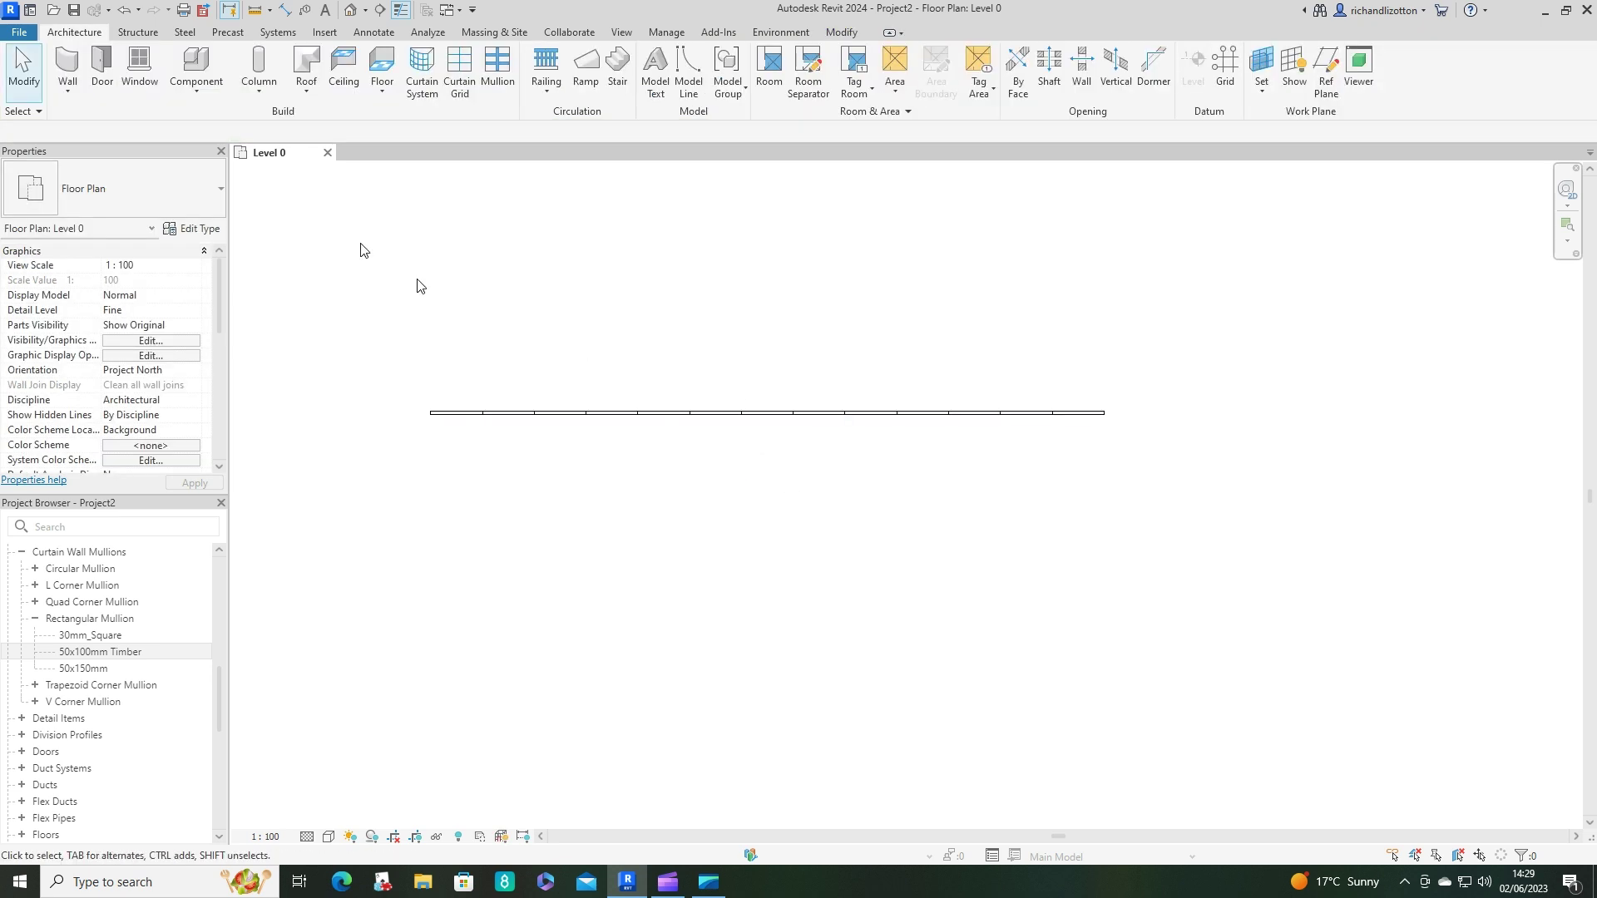
left_click(177, 651)
left_click_drag(220, 680, 219, 583)
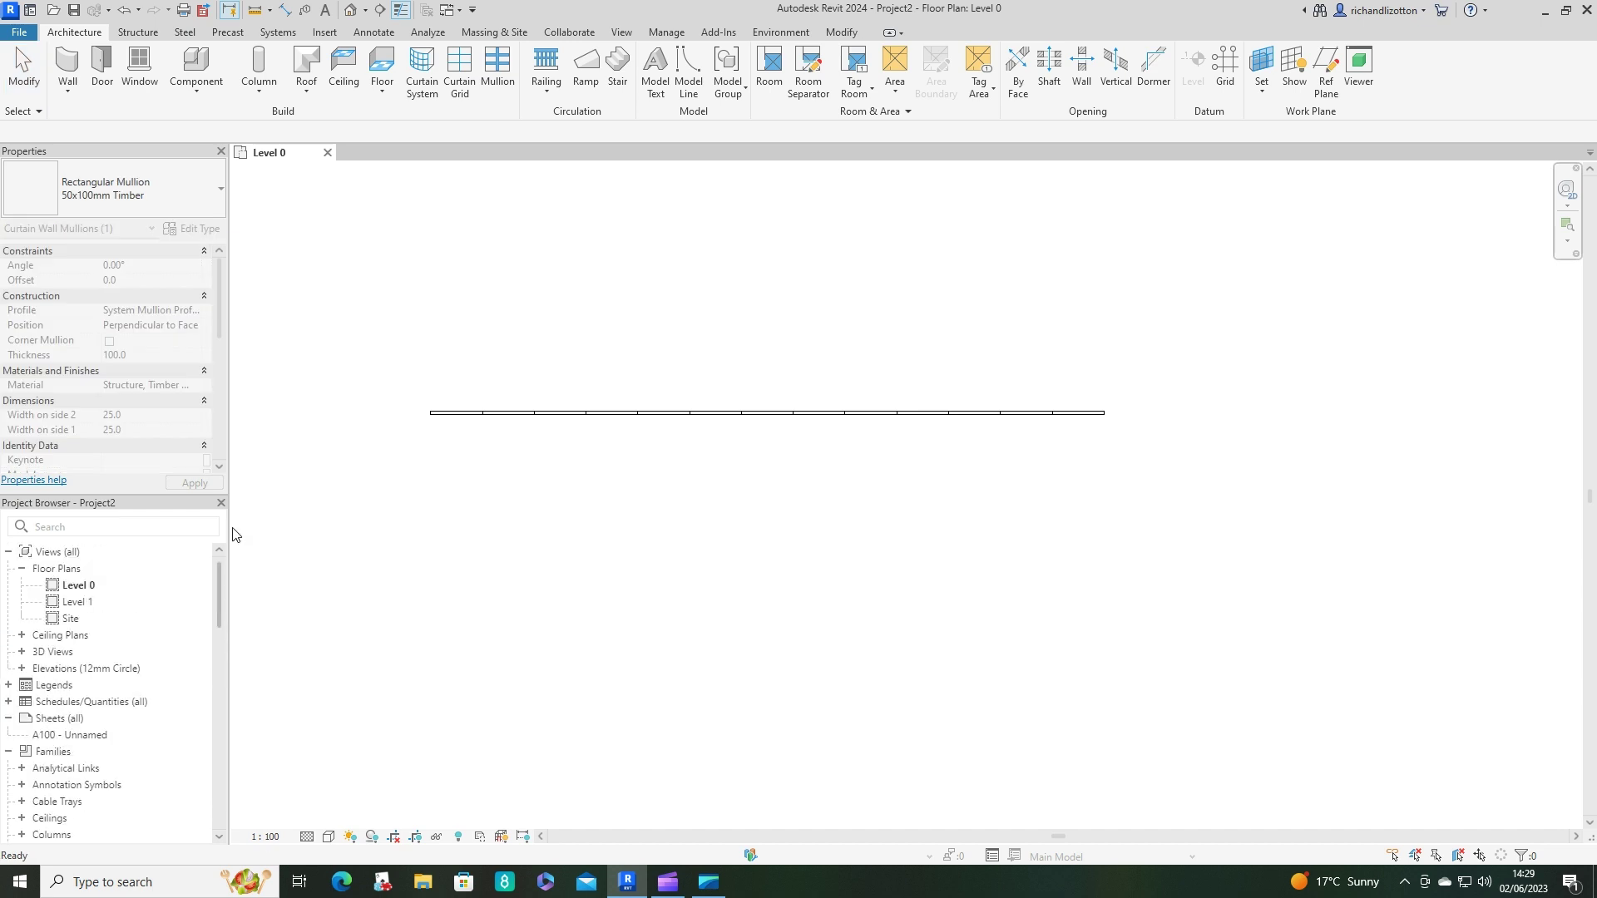
- Open the default {3D} view and orbit to inspect the new curtain wall
double_click(53, 651)
double_click(57, 671)
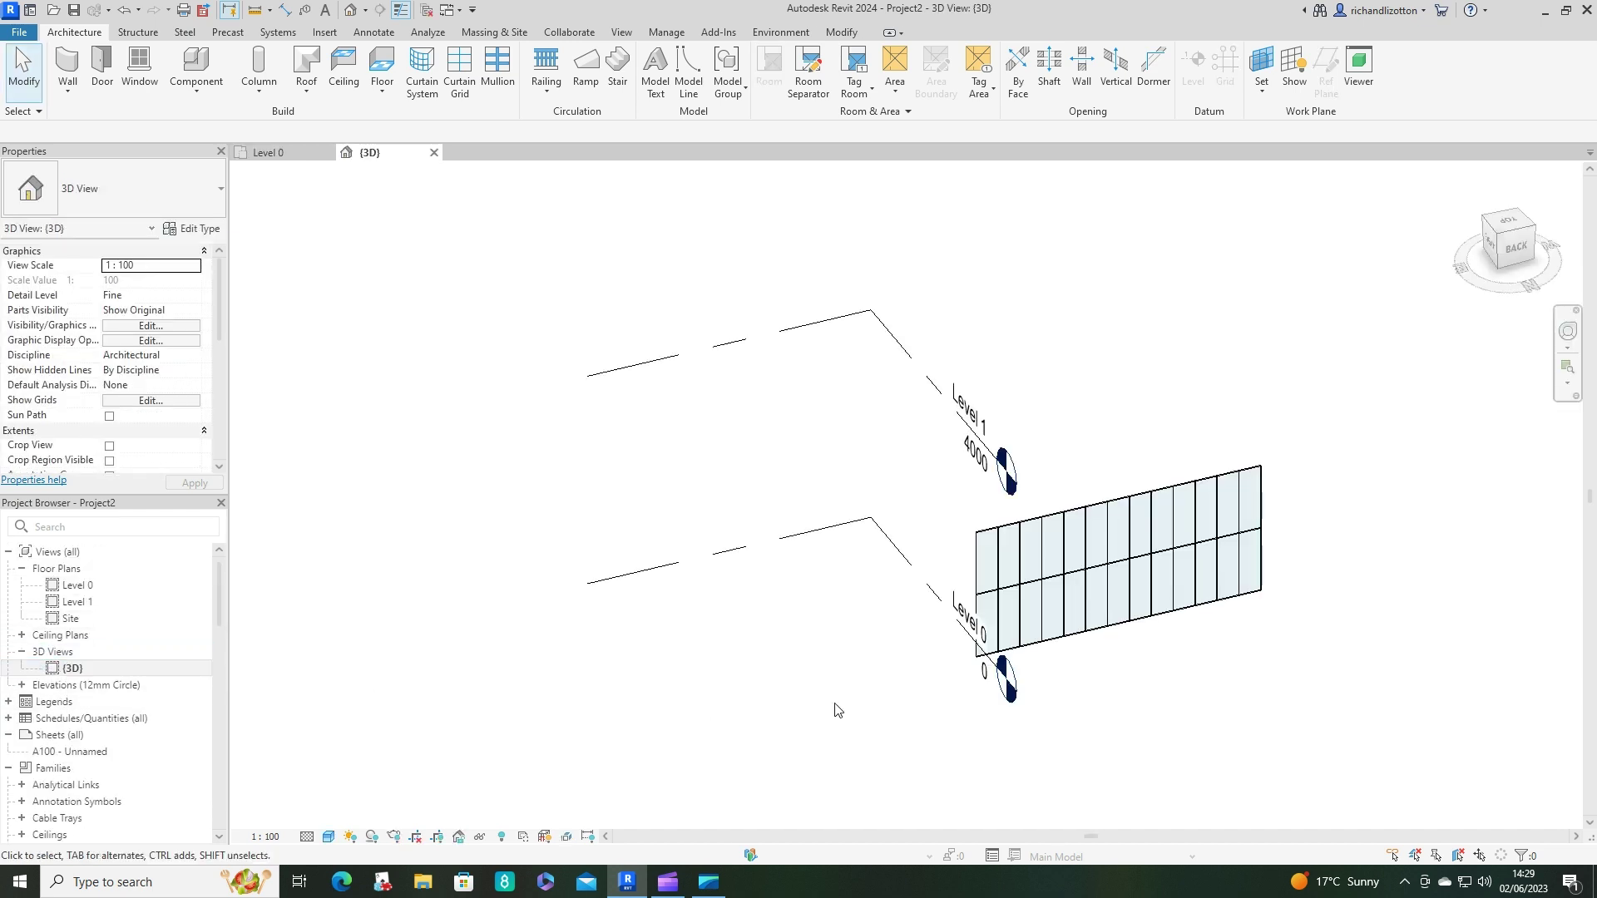
middle_click_drag(833, 701, 921, 482, "shift")
scroll(920, 483, "up", 2)
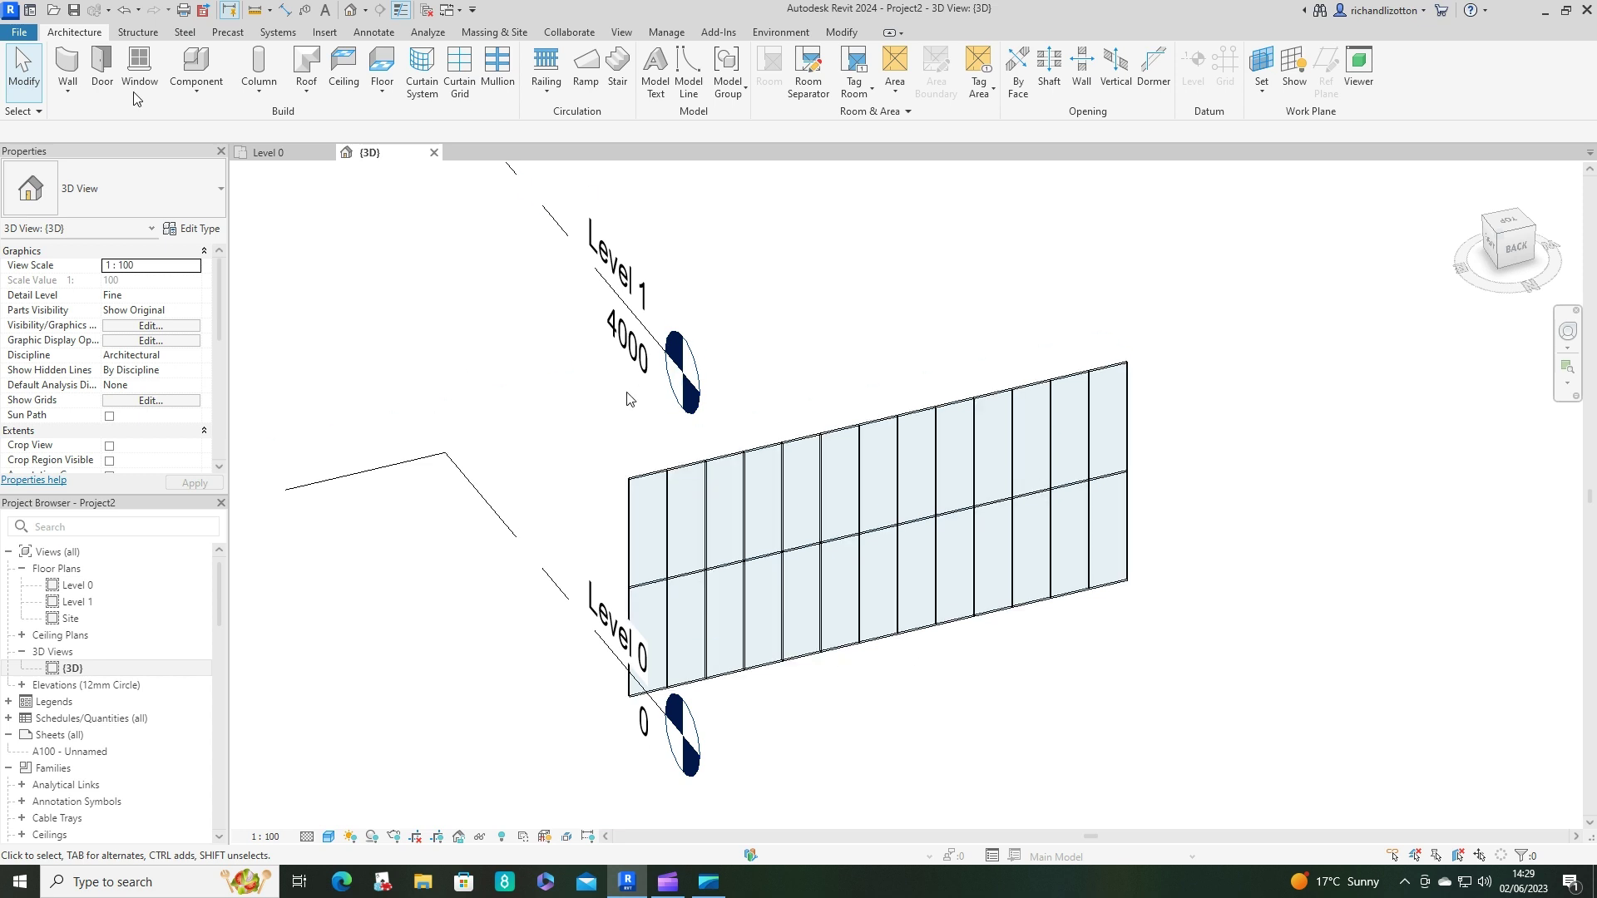
- Select the curtain wall on the Level 0 plan and open its type properties
left_click(268, 153)
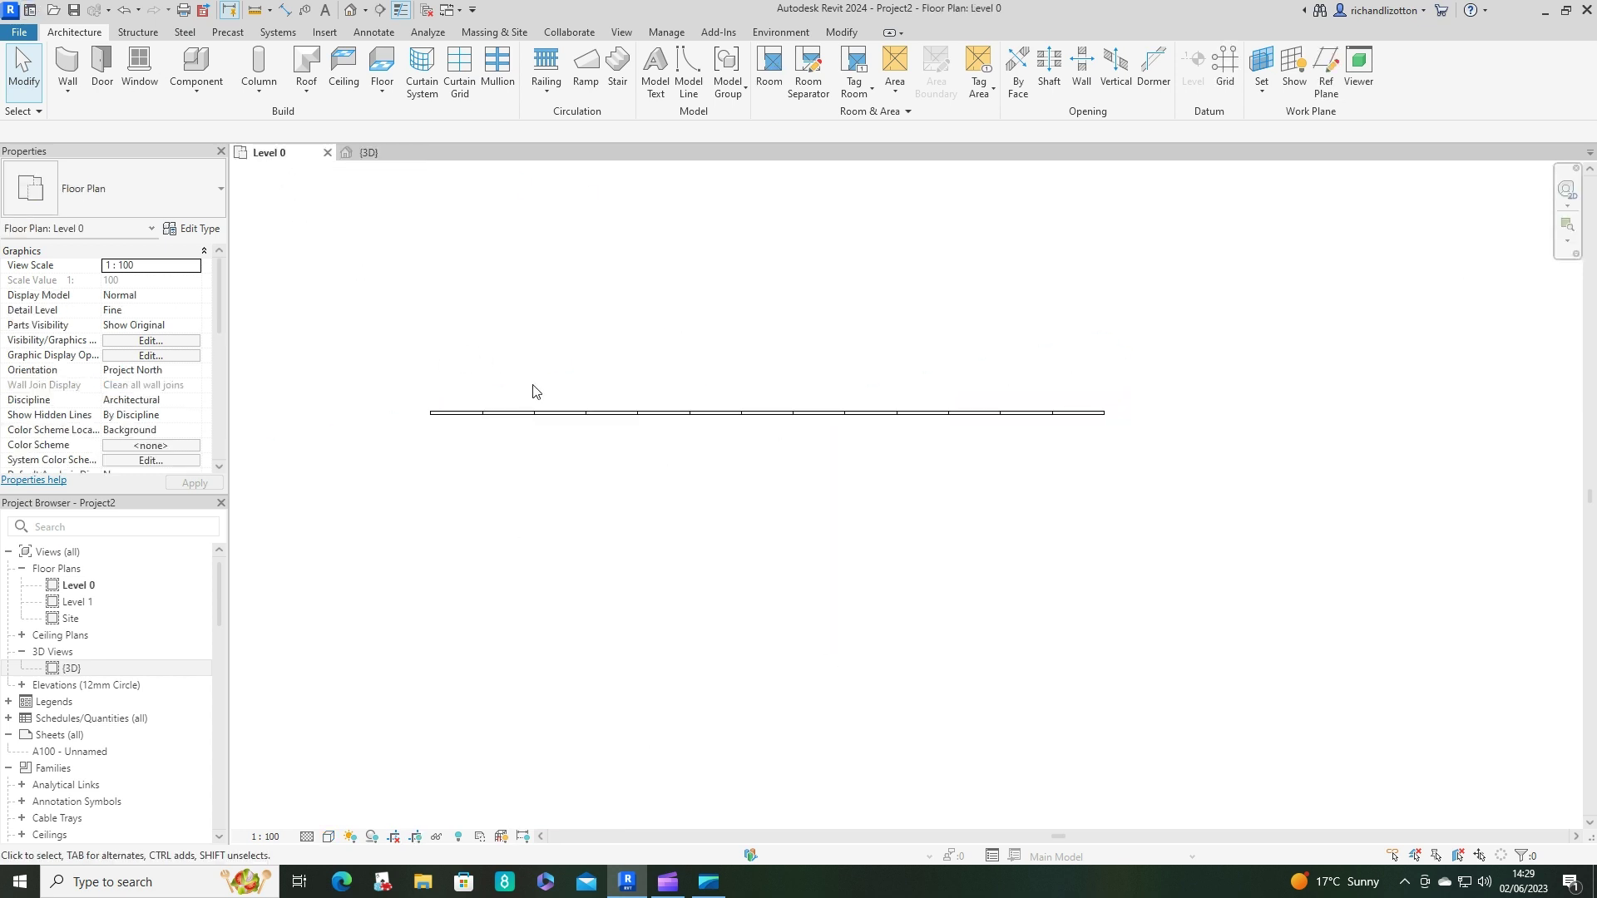
left_click(561, 418)
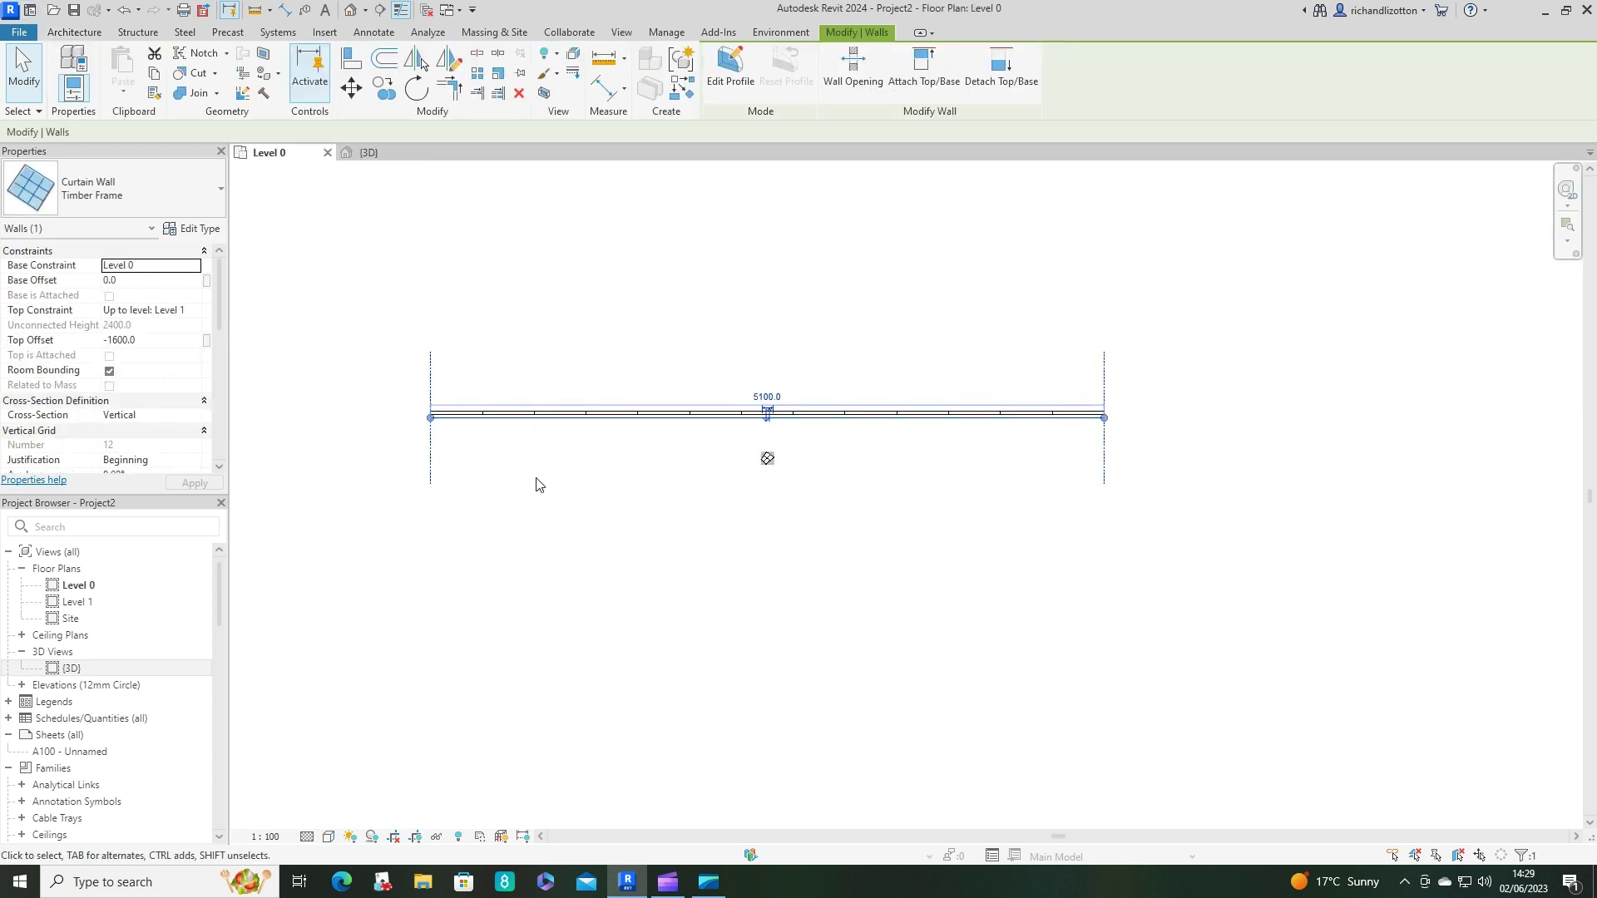
left_click(200, 231)
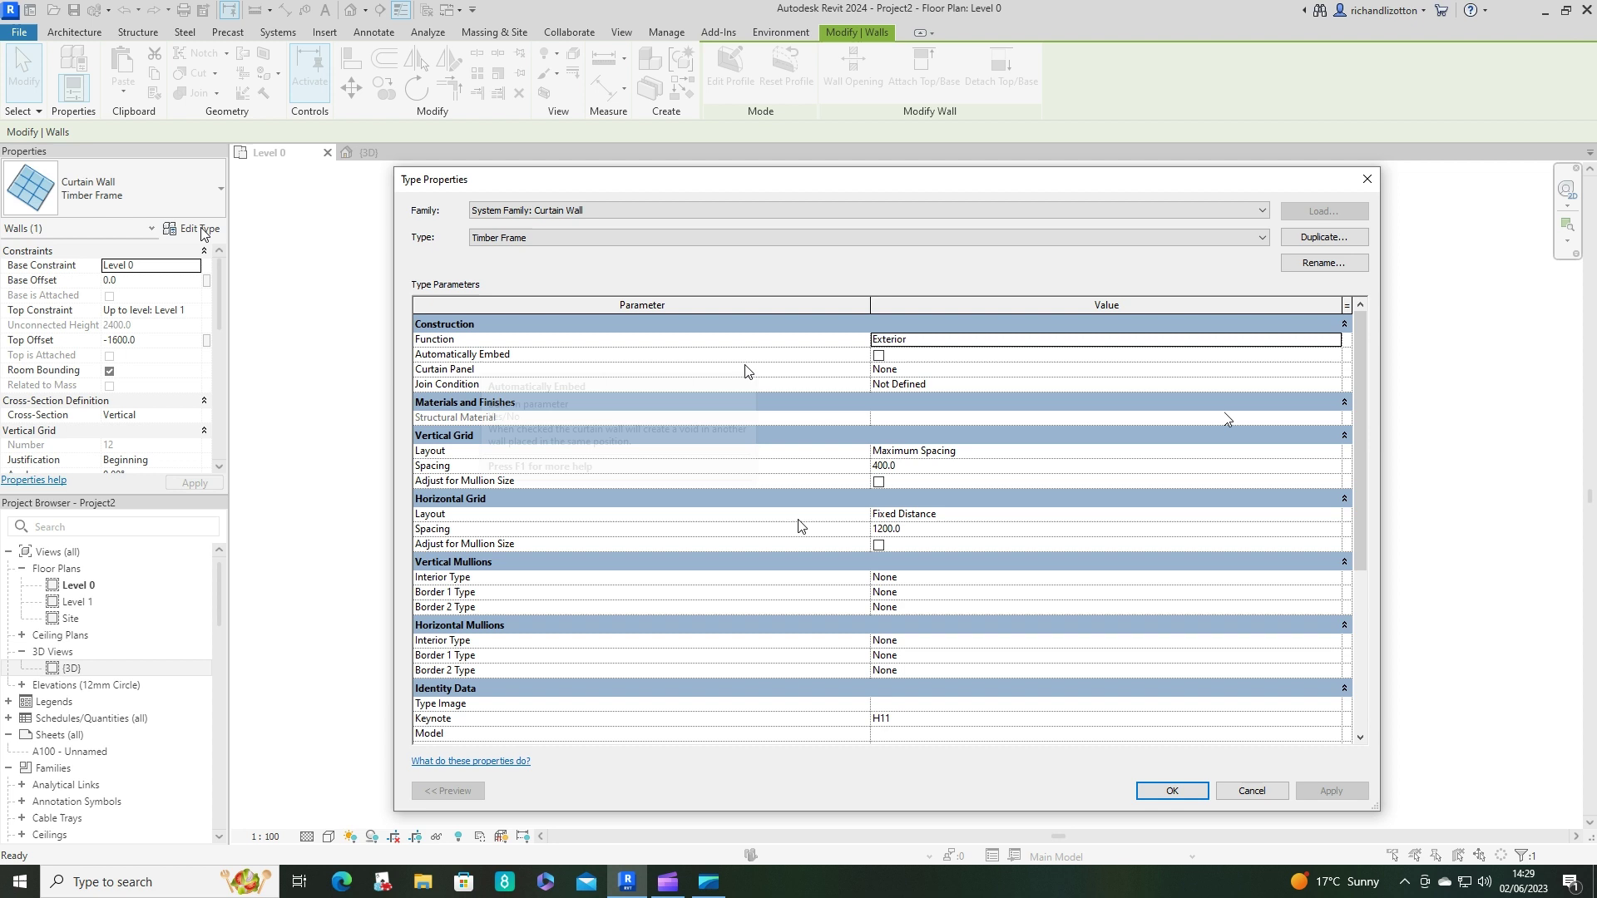
- Set the curtain panel to System Panel : Rock Wool
left_click(953, 371)
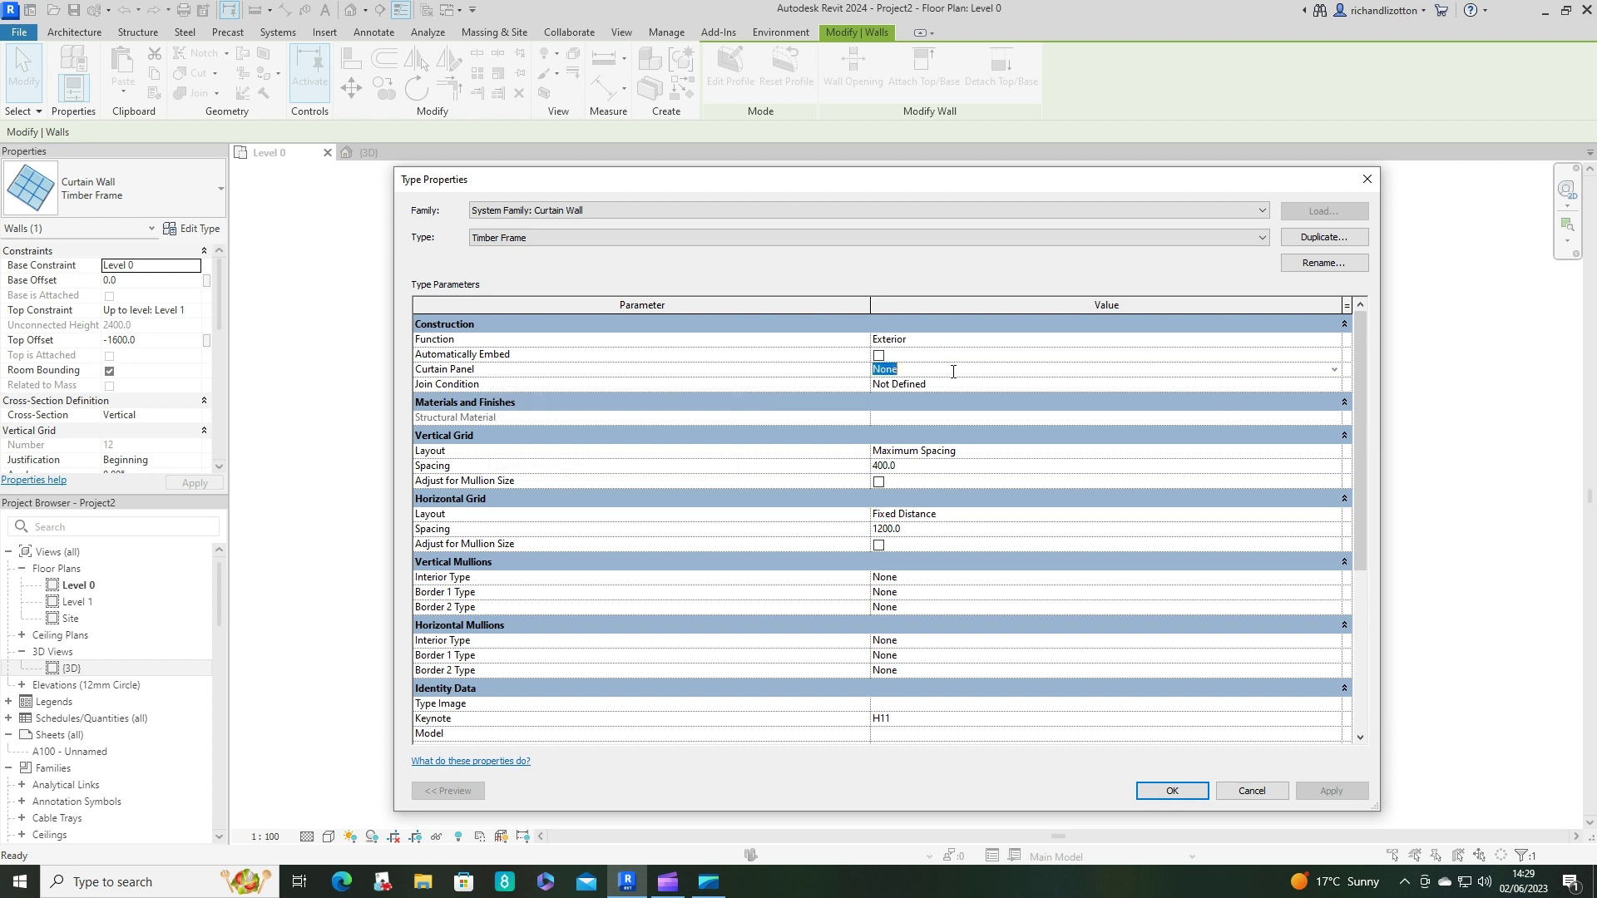
left_click(1334, 371)
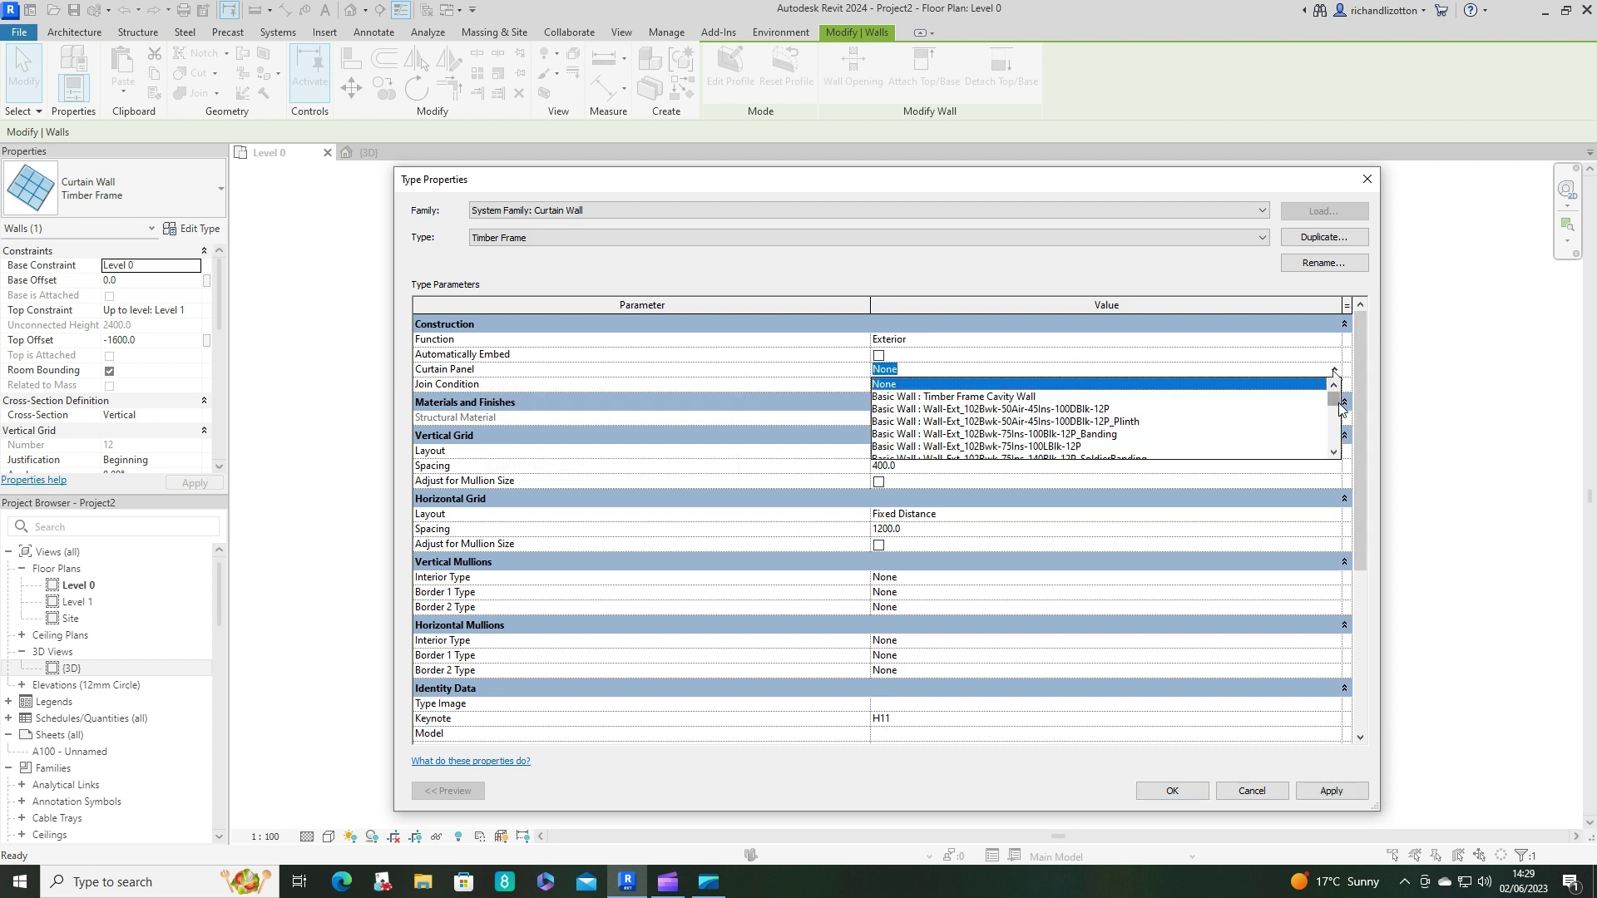
left_click_drag(1334, 399, 1341, 453)
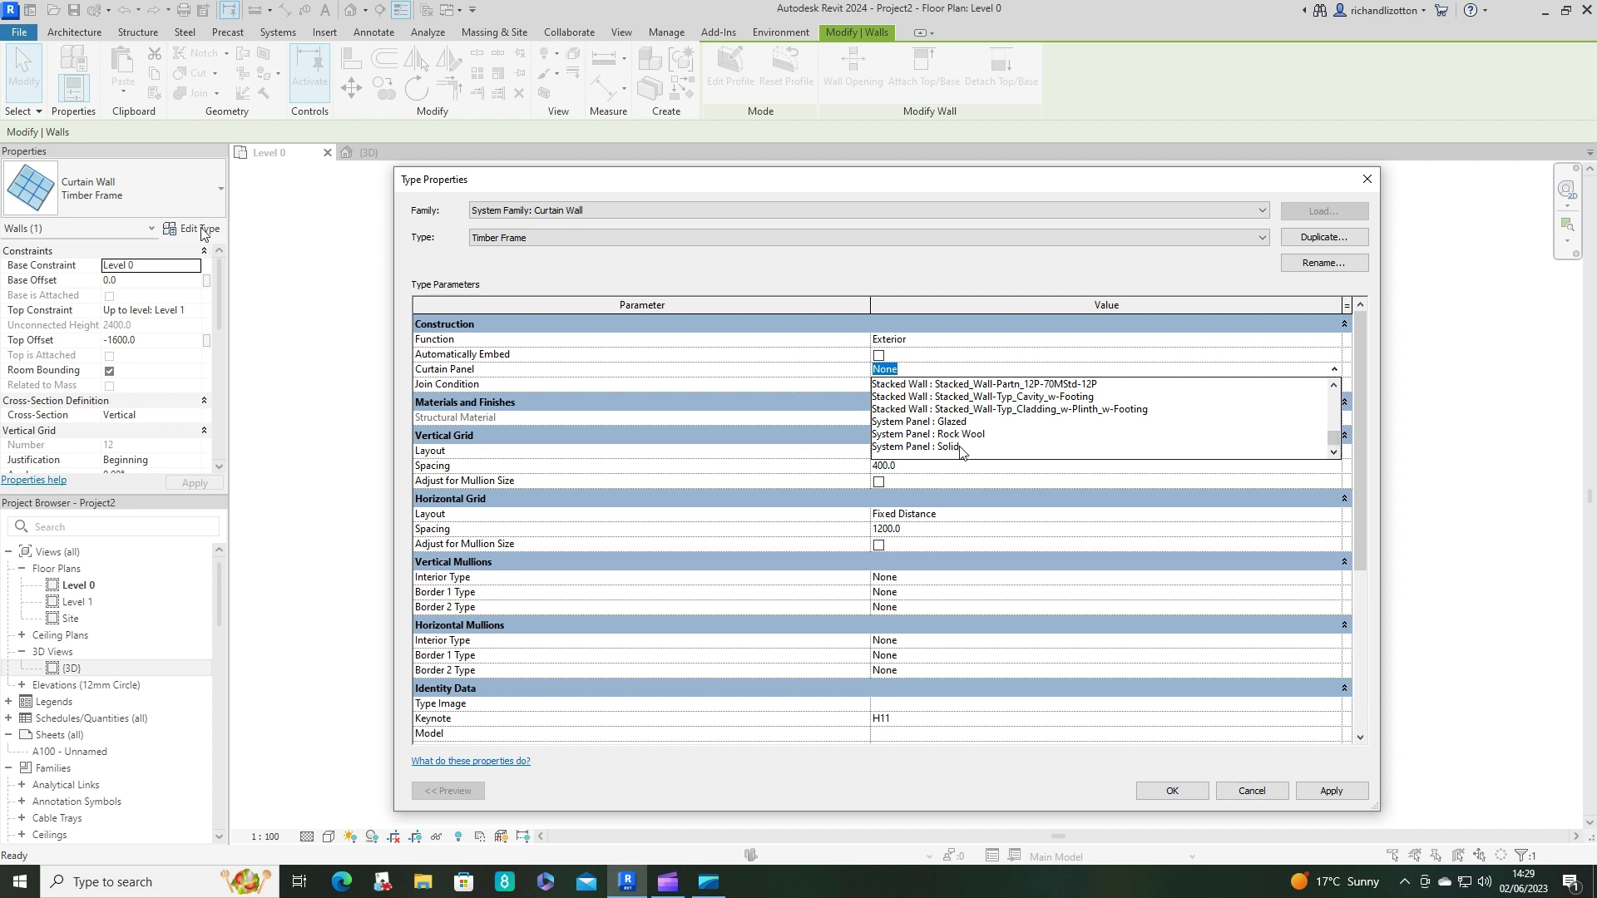
left_click(965, 435)
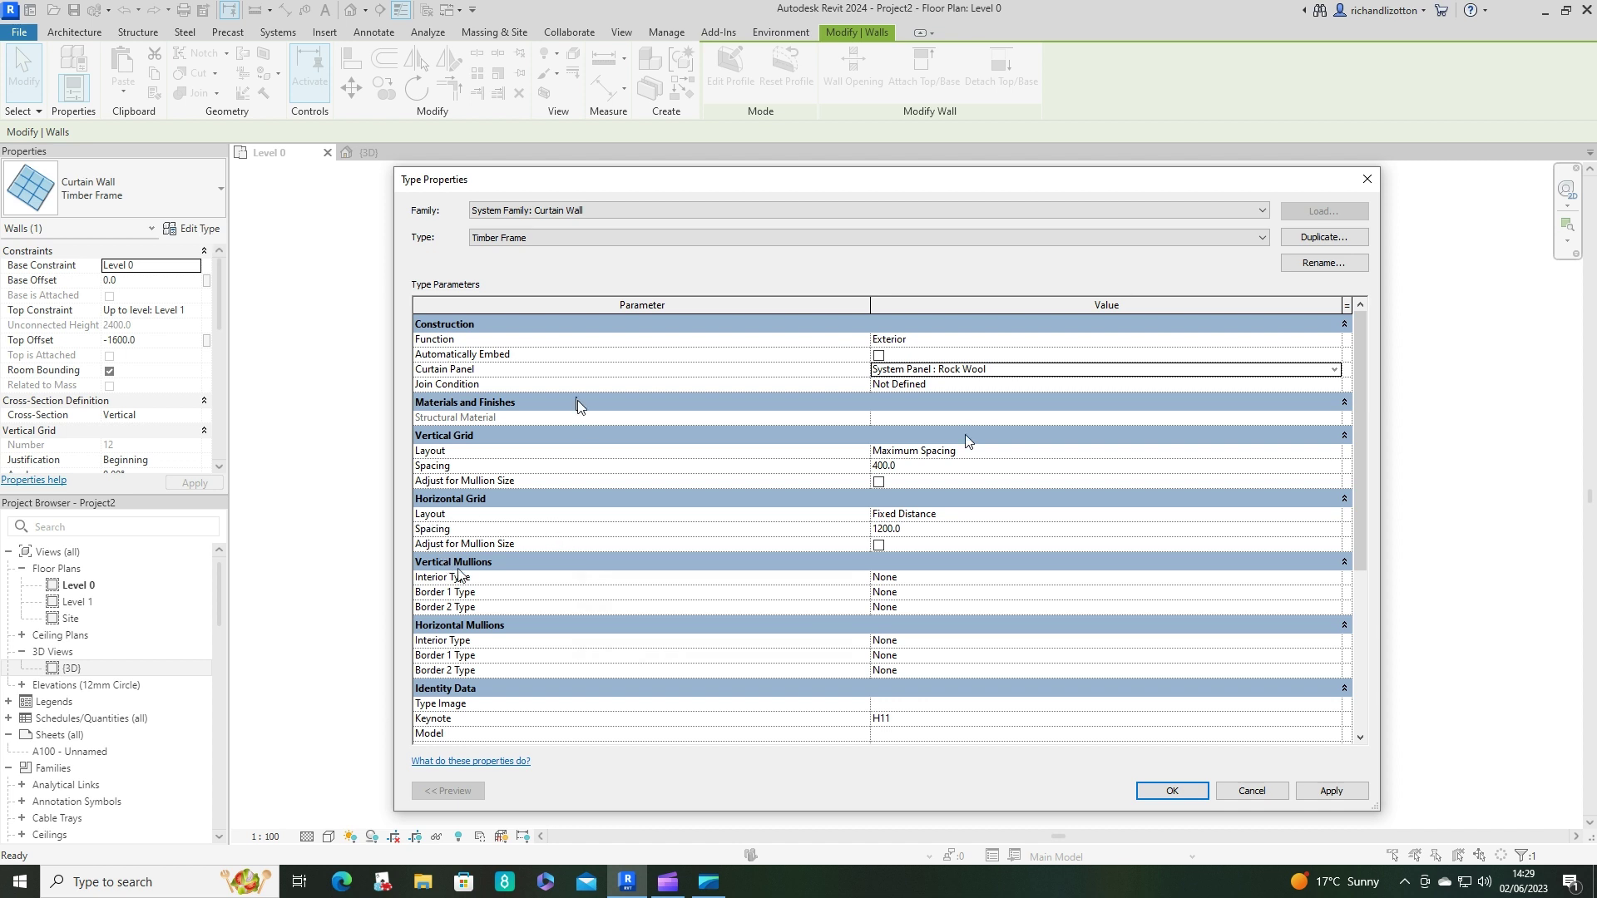
- Use 50x100mm Timber mullions on the vertical interior grid lines and both vertical borders
left_click(1334, 578)
left_click(1334, 578)
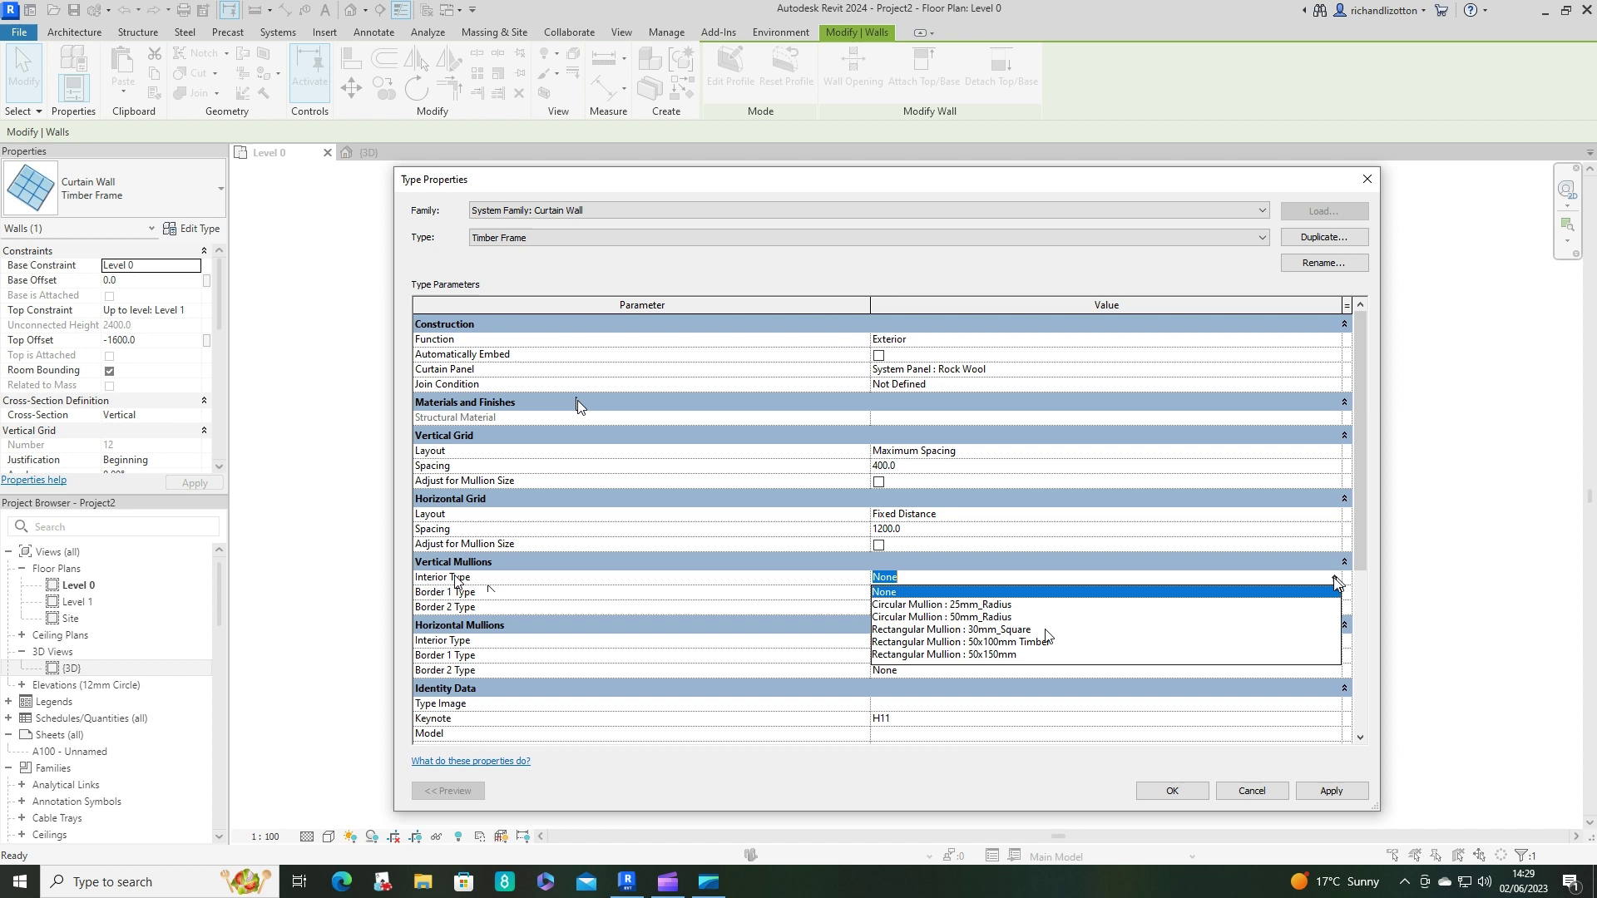
left_click(990, 641)
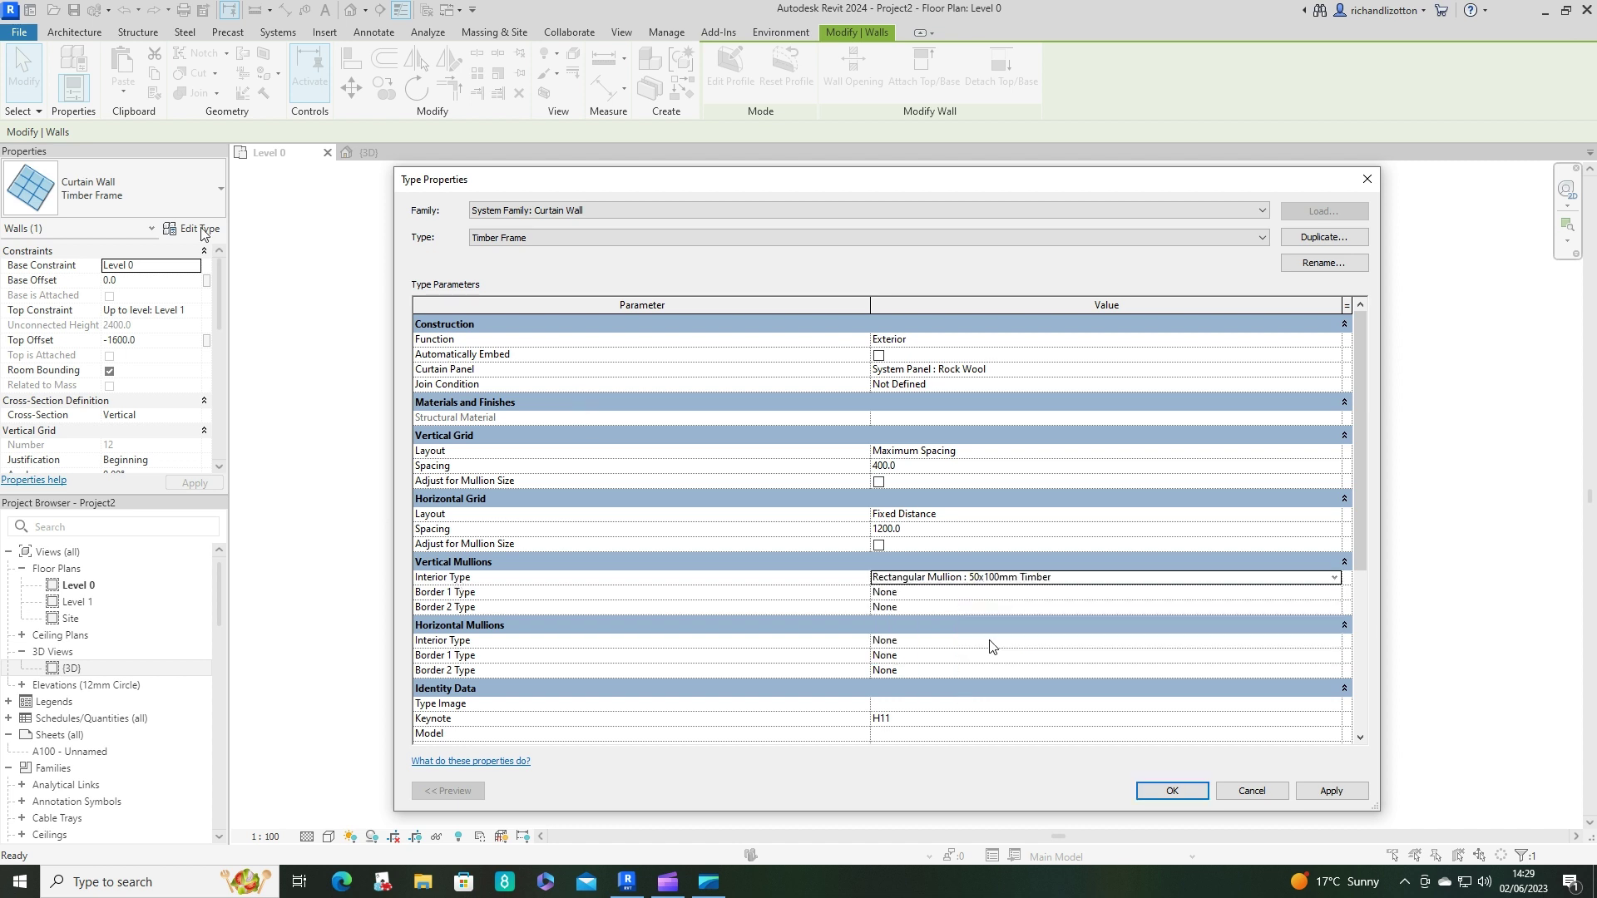
left_click(1077, 592)
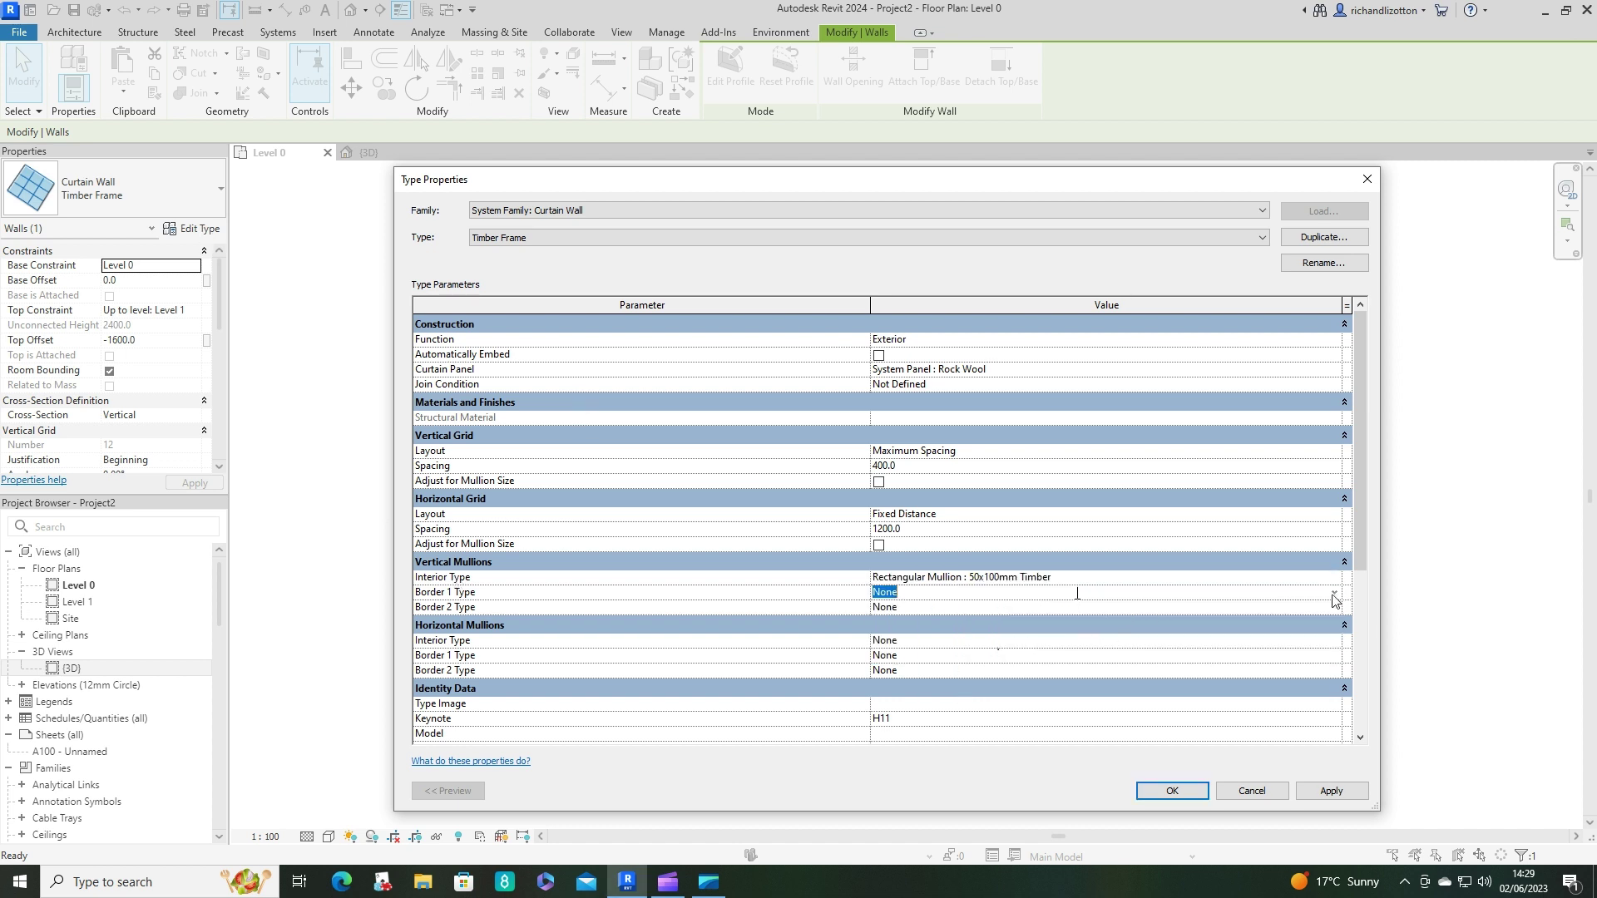
left_click(1334, 593)
scroll(1046, 670, "down", 2)
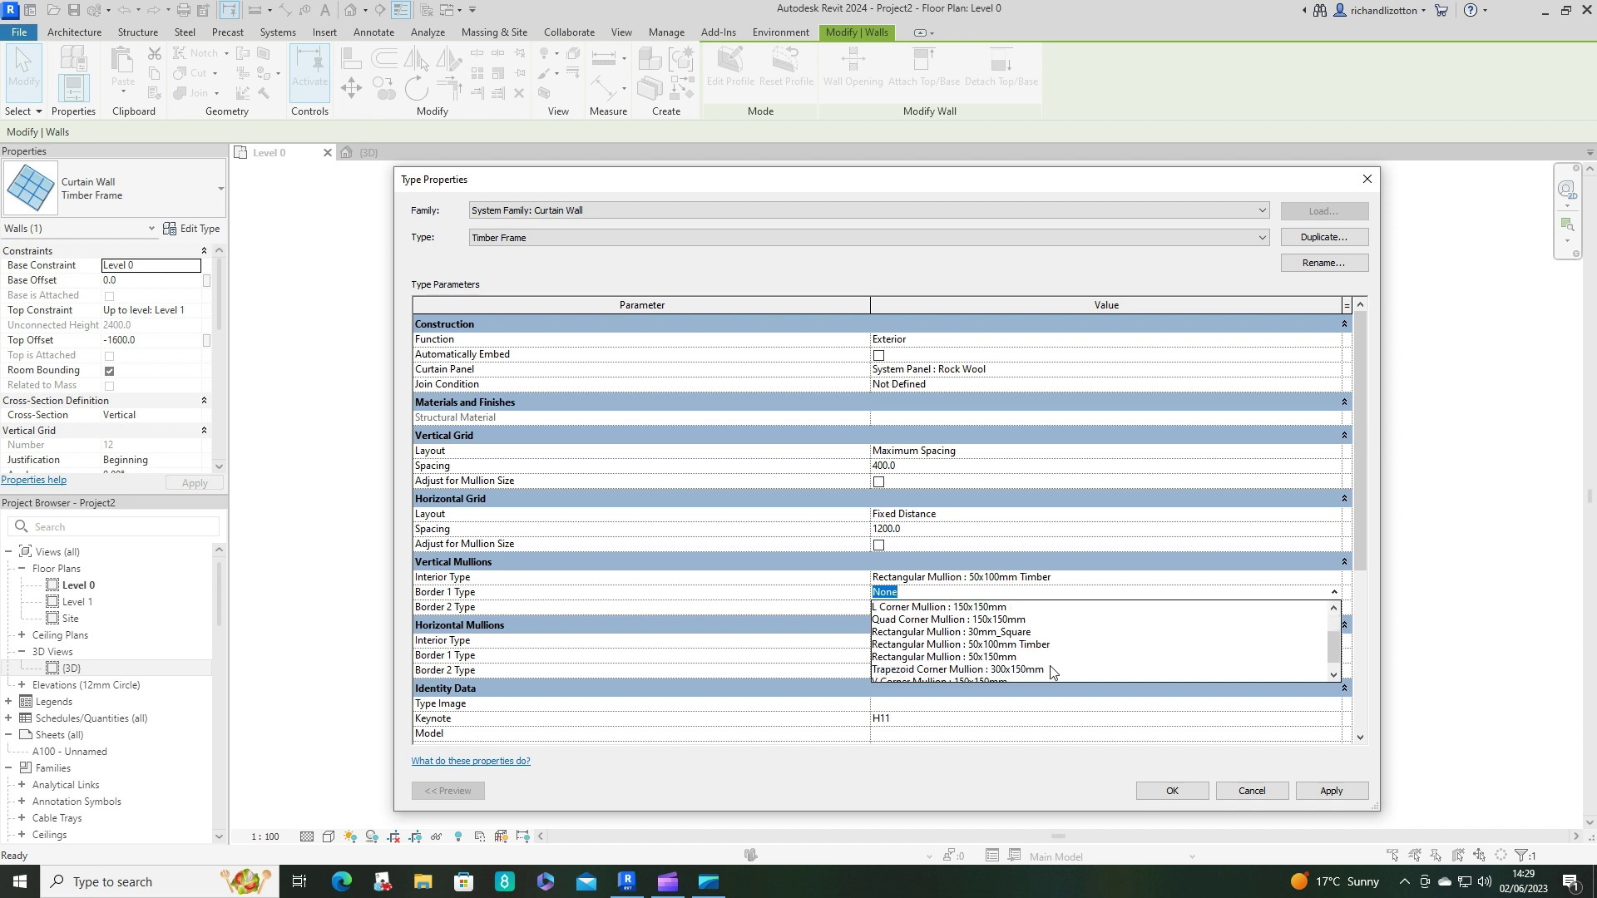
left_click(1040, 650)
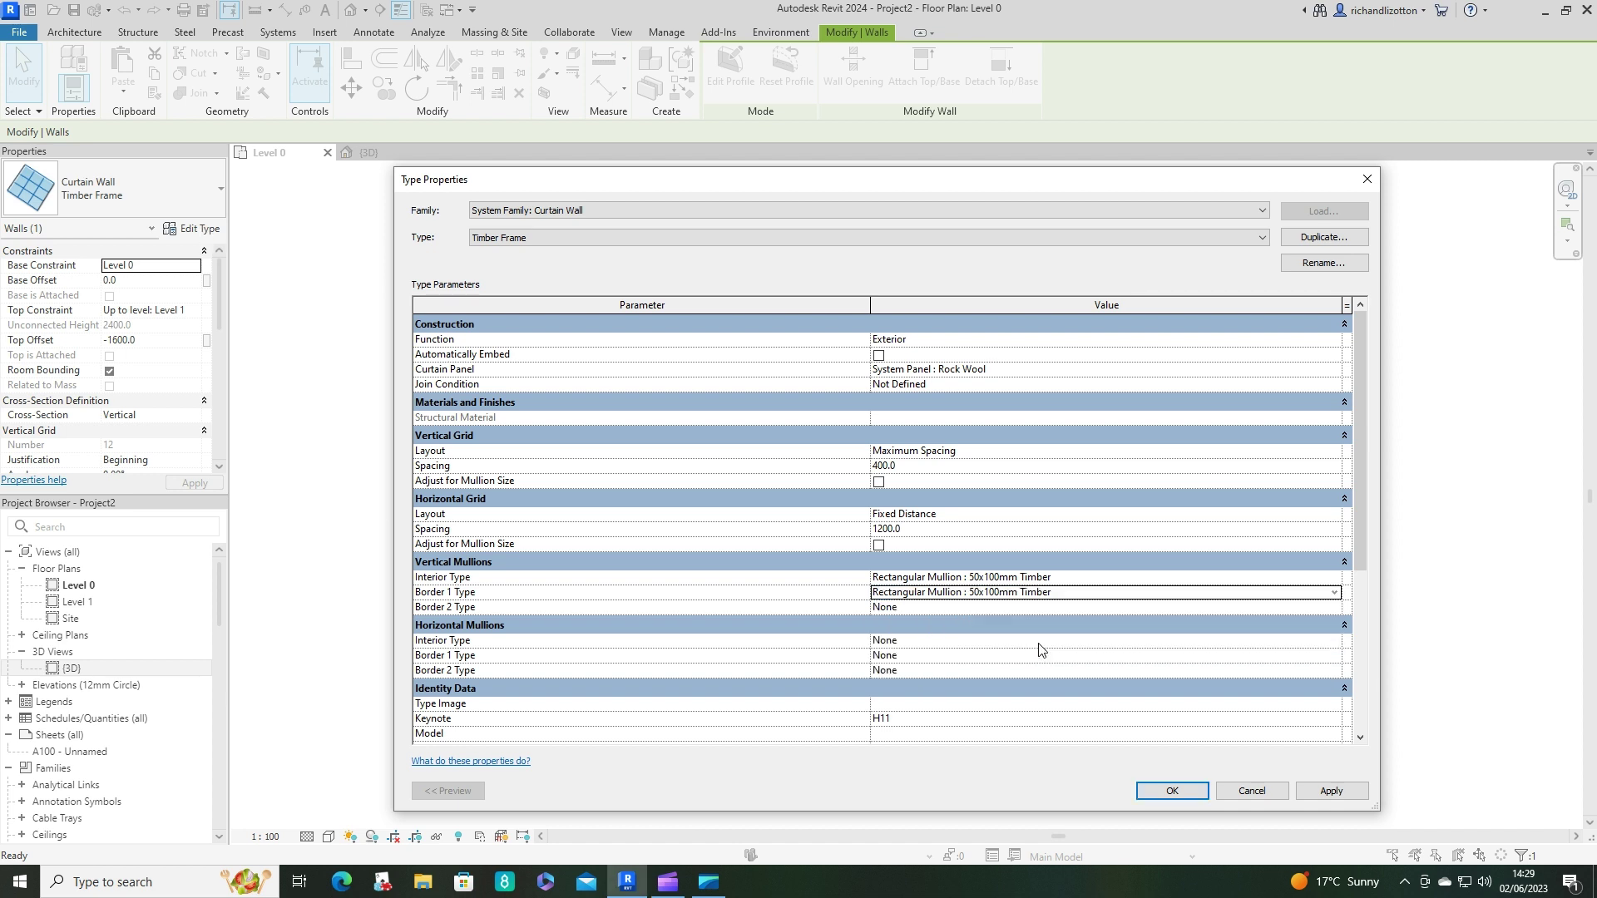
left_click(1320, 609)
scroll(1048, 683, "down", 2)
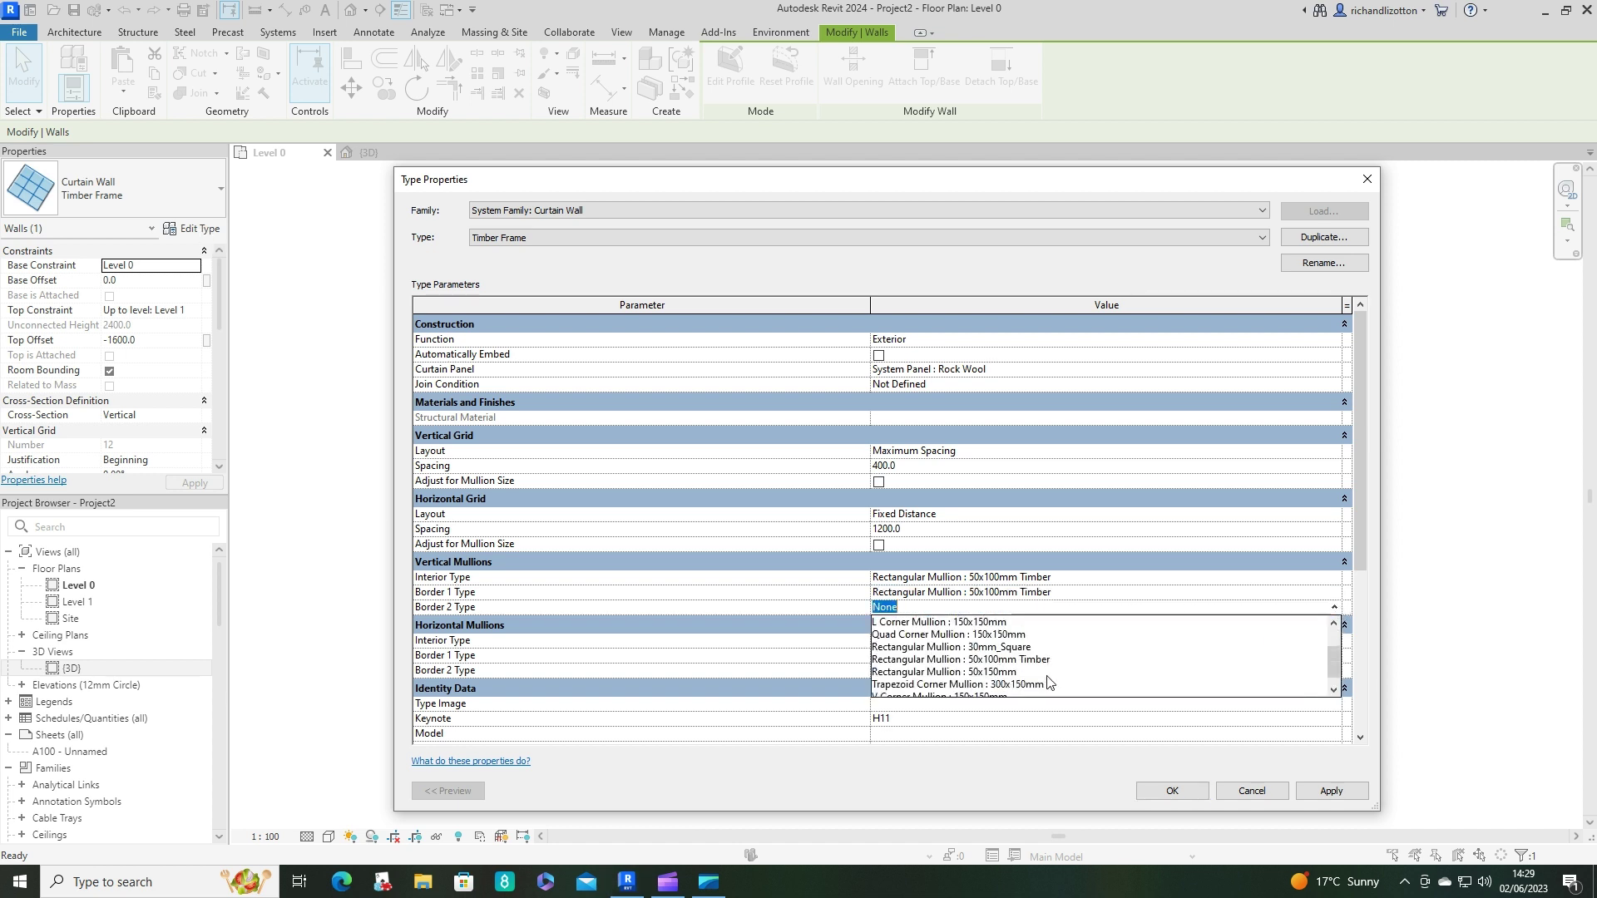
left_click(1043, 663)
- Use 50x100mm Timber mullions on the horizontal interior grid lines and both horizontal borders
left_click(1314, 642)
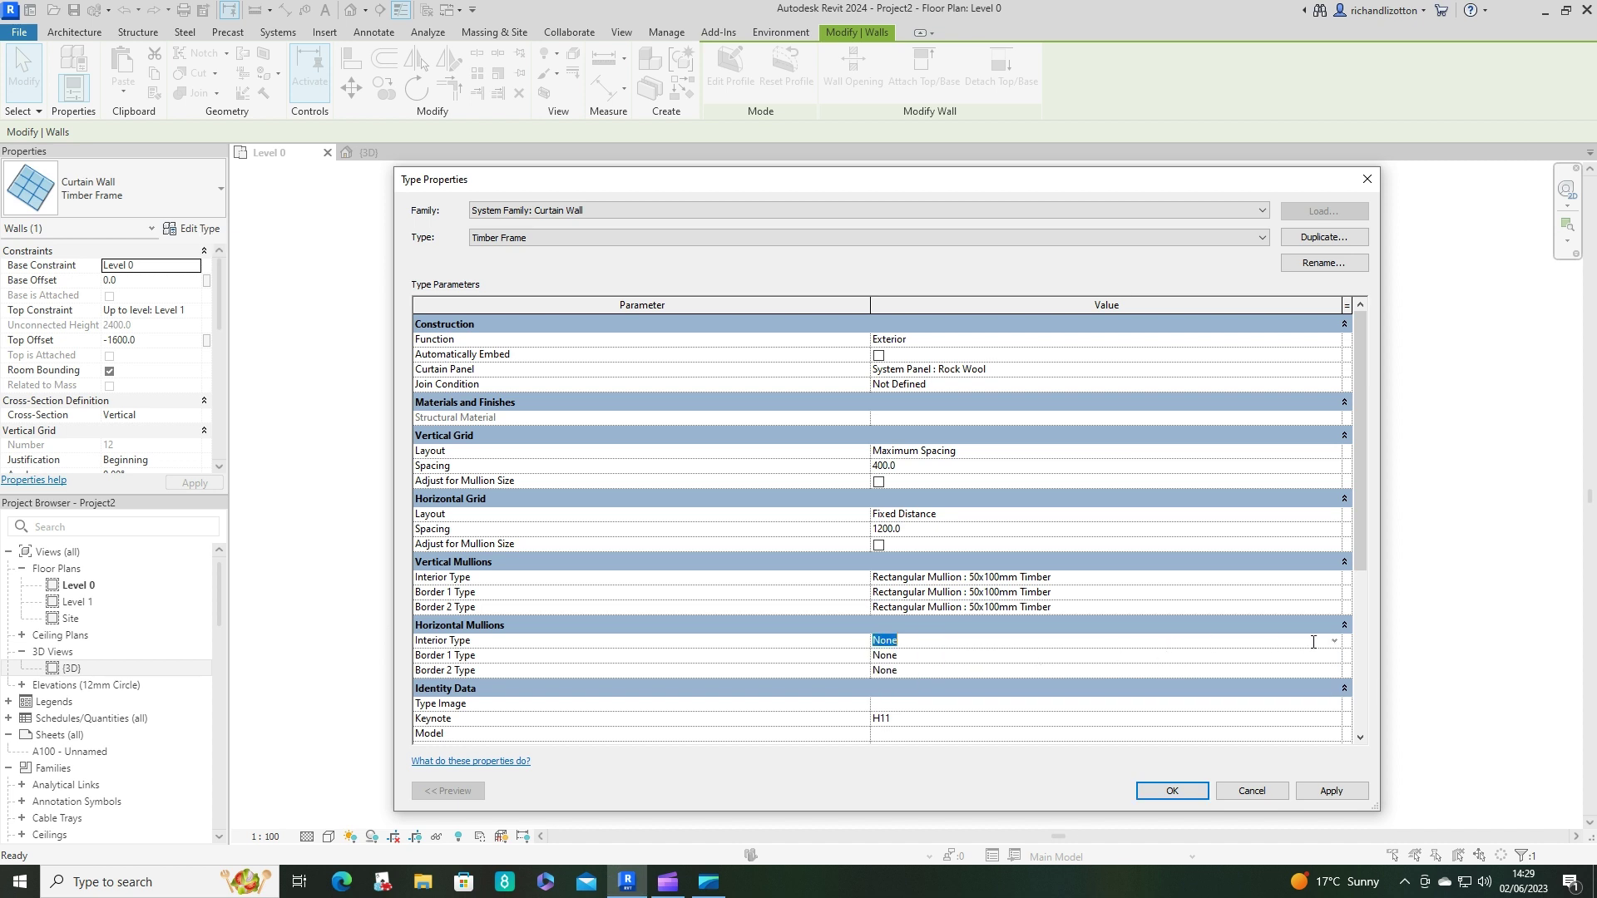
left_click(1333, 645)
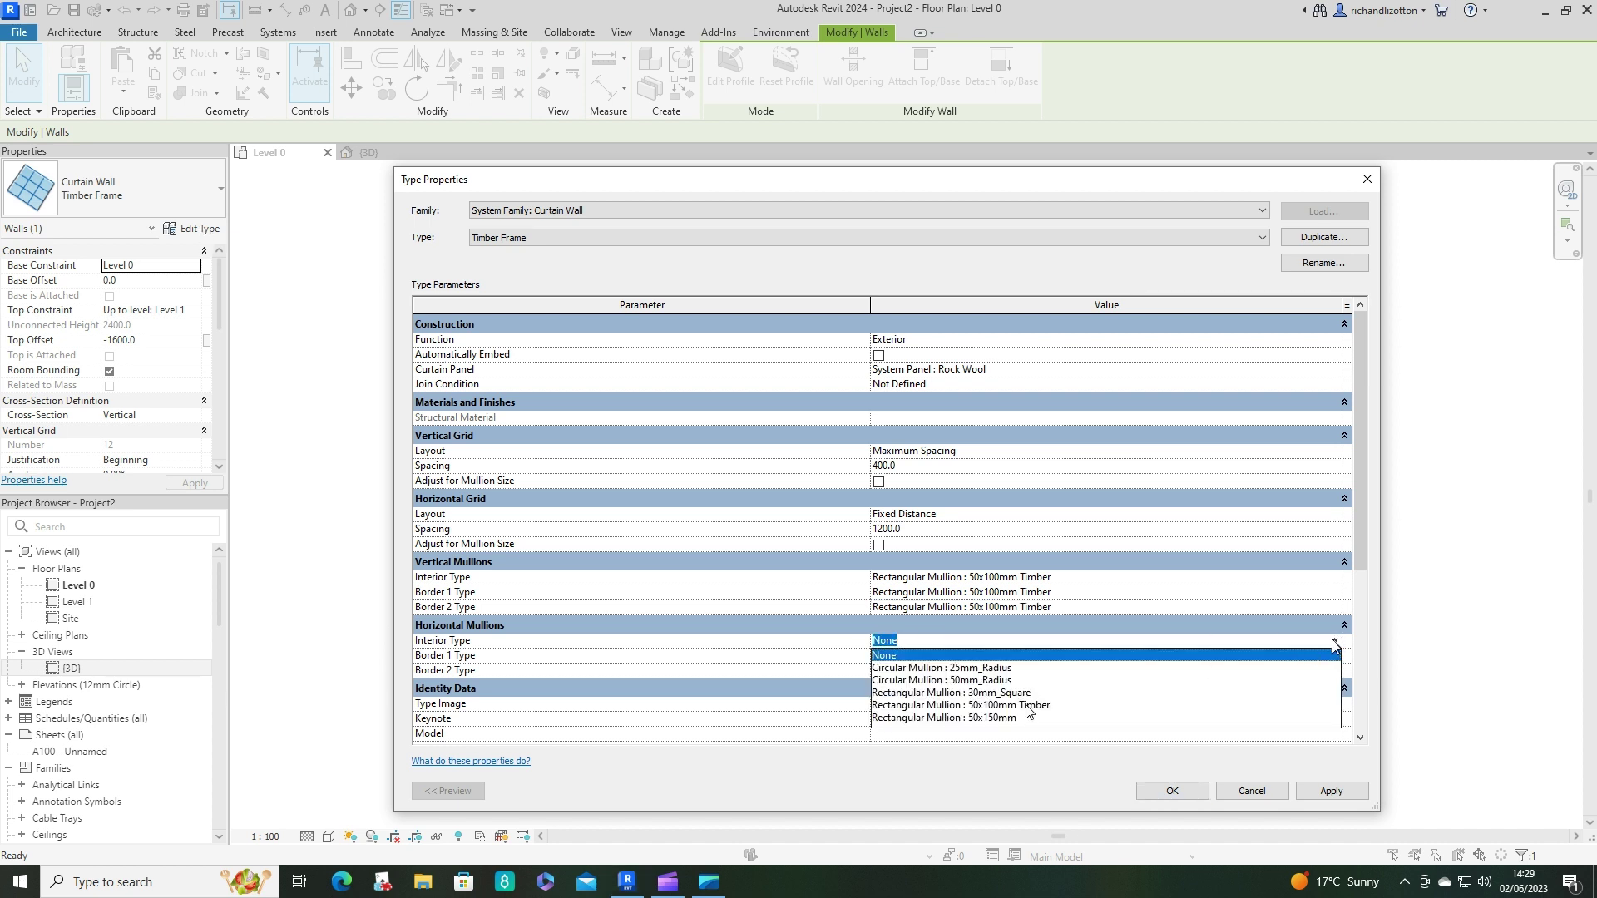
left_click(1028, 706)
left_click(1335, 658)
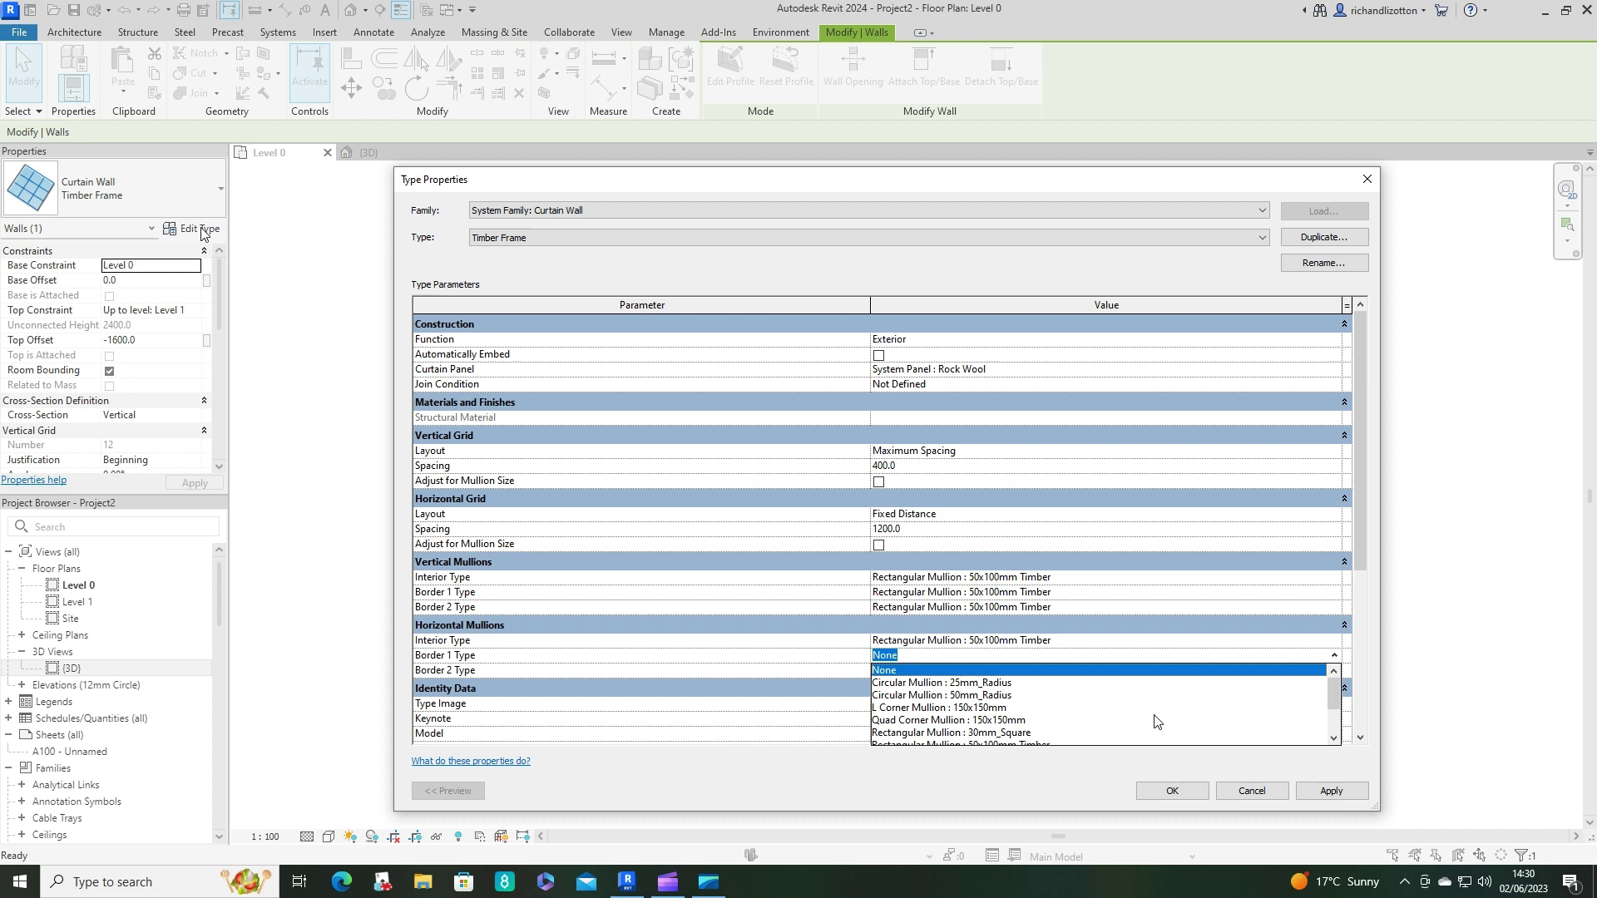
scroll(1155, 721, "down", 1)
left_click(1155, 720)
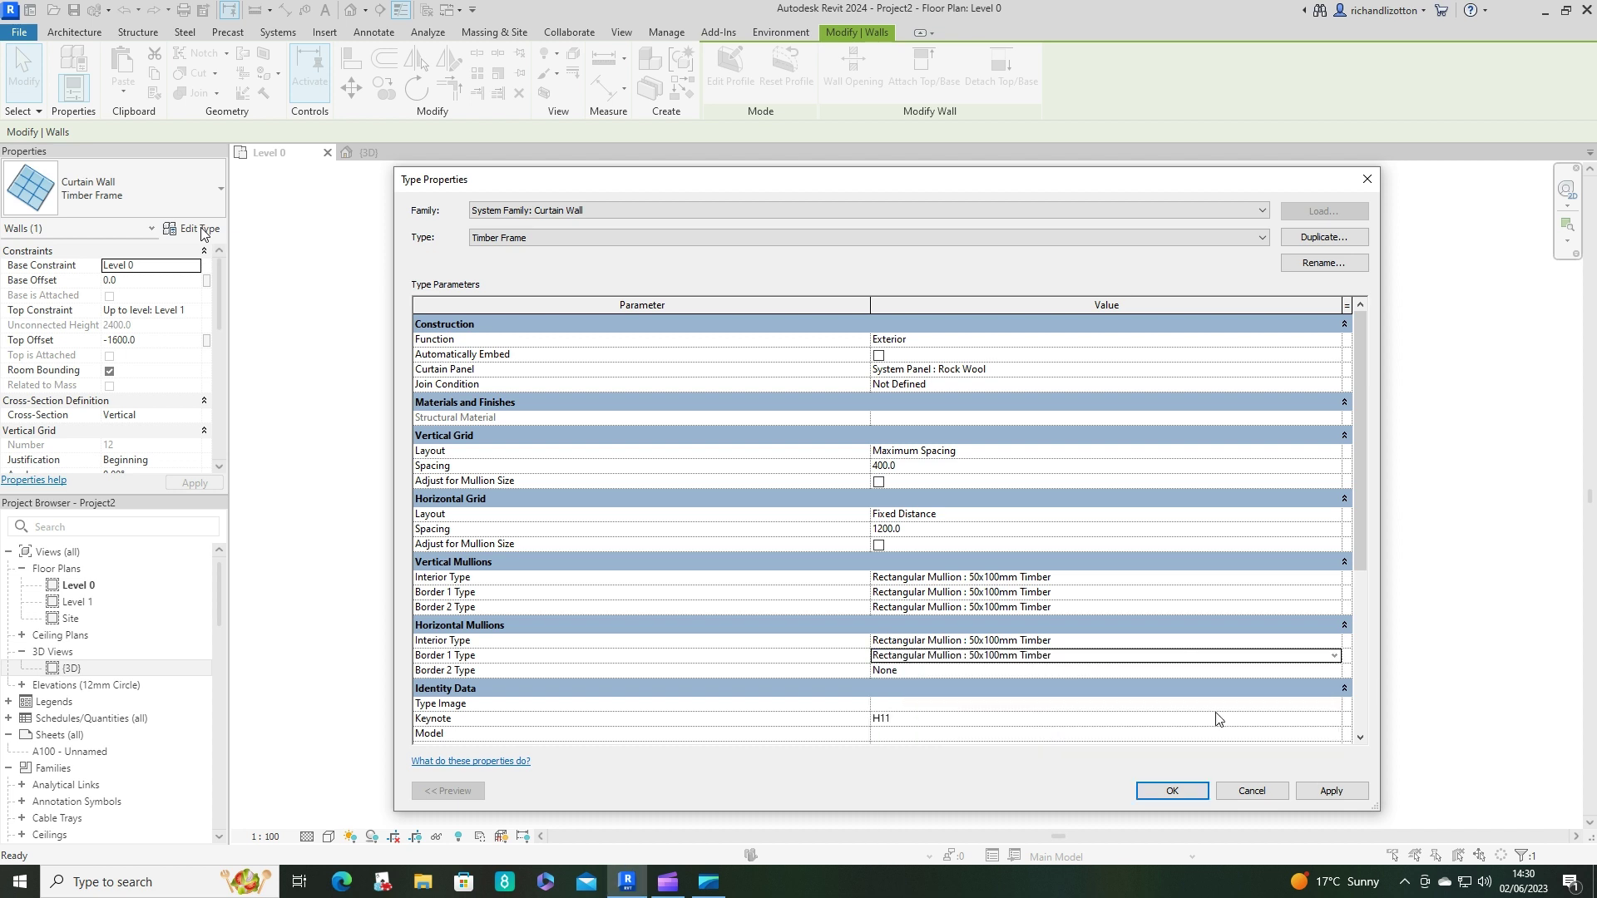
left_click(1334, 672)
scroll(1024, 728, "down", 2)
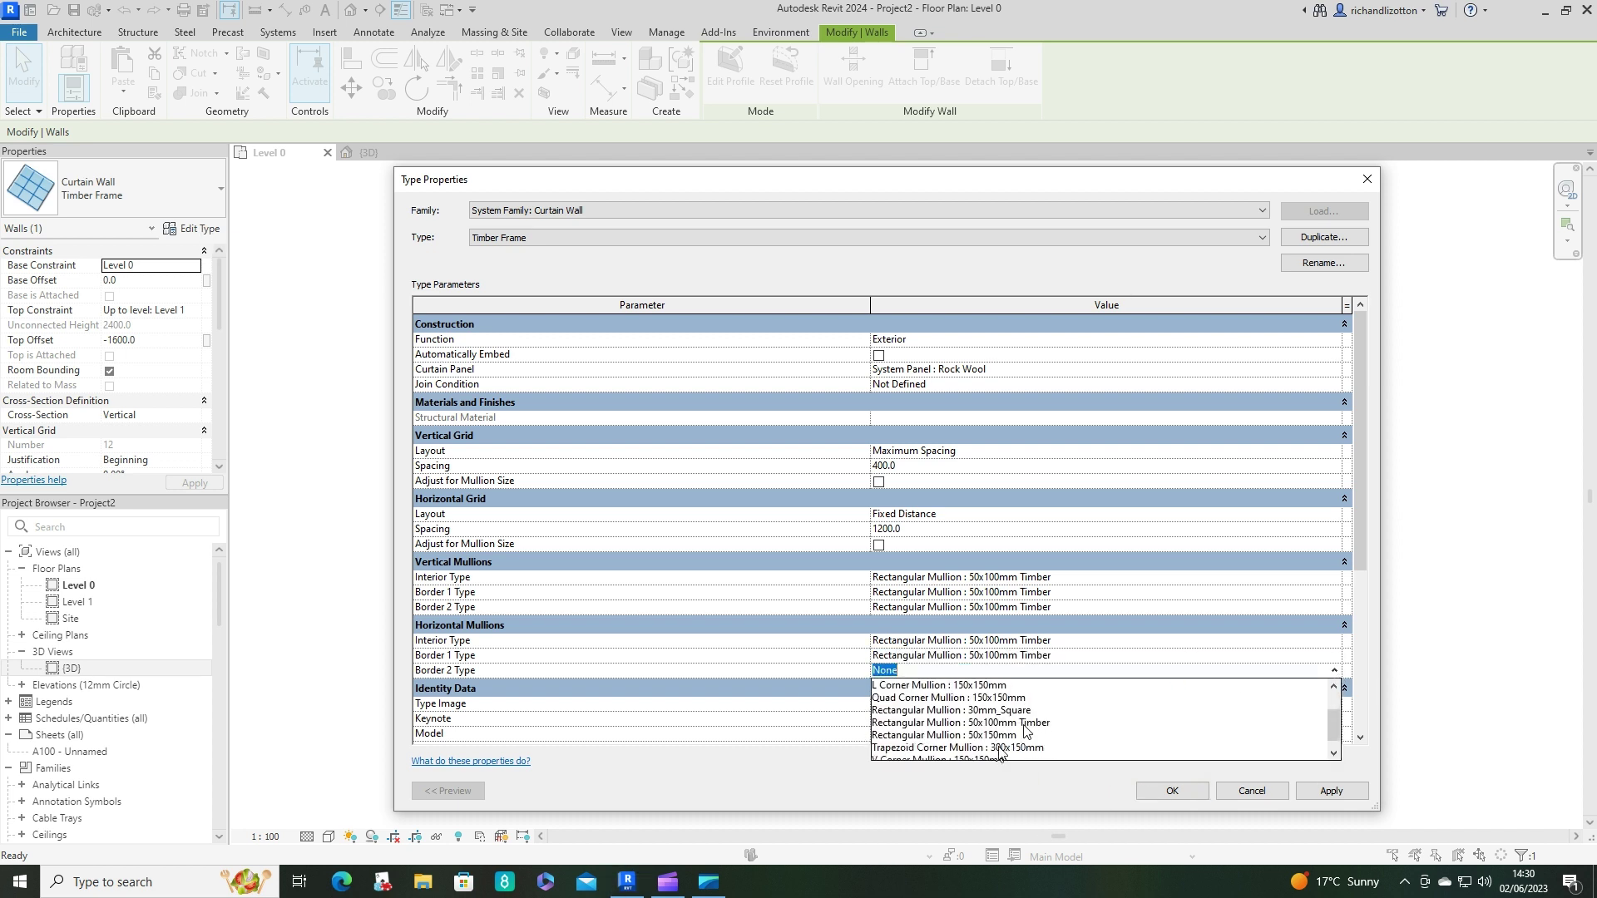
left_click(1028, 723)
left_click(1172, 791)
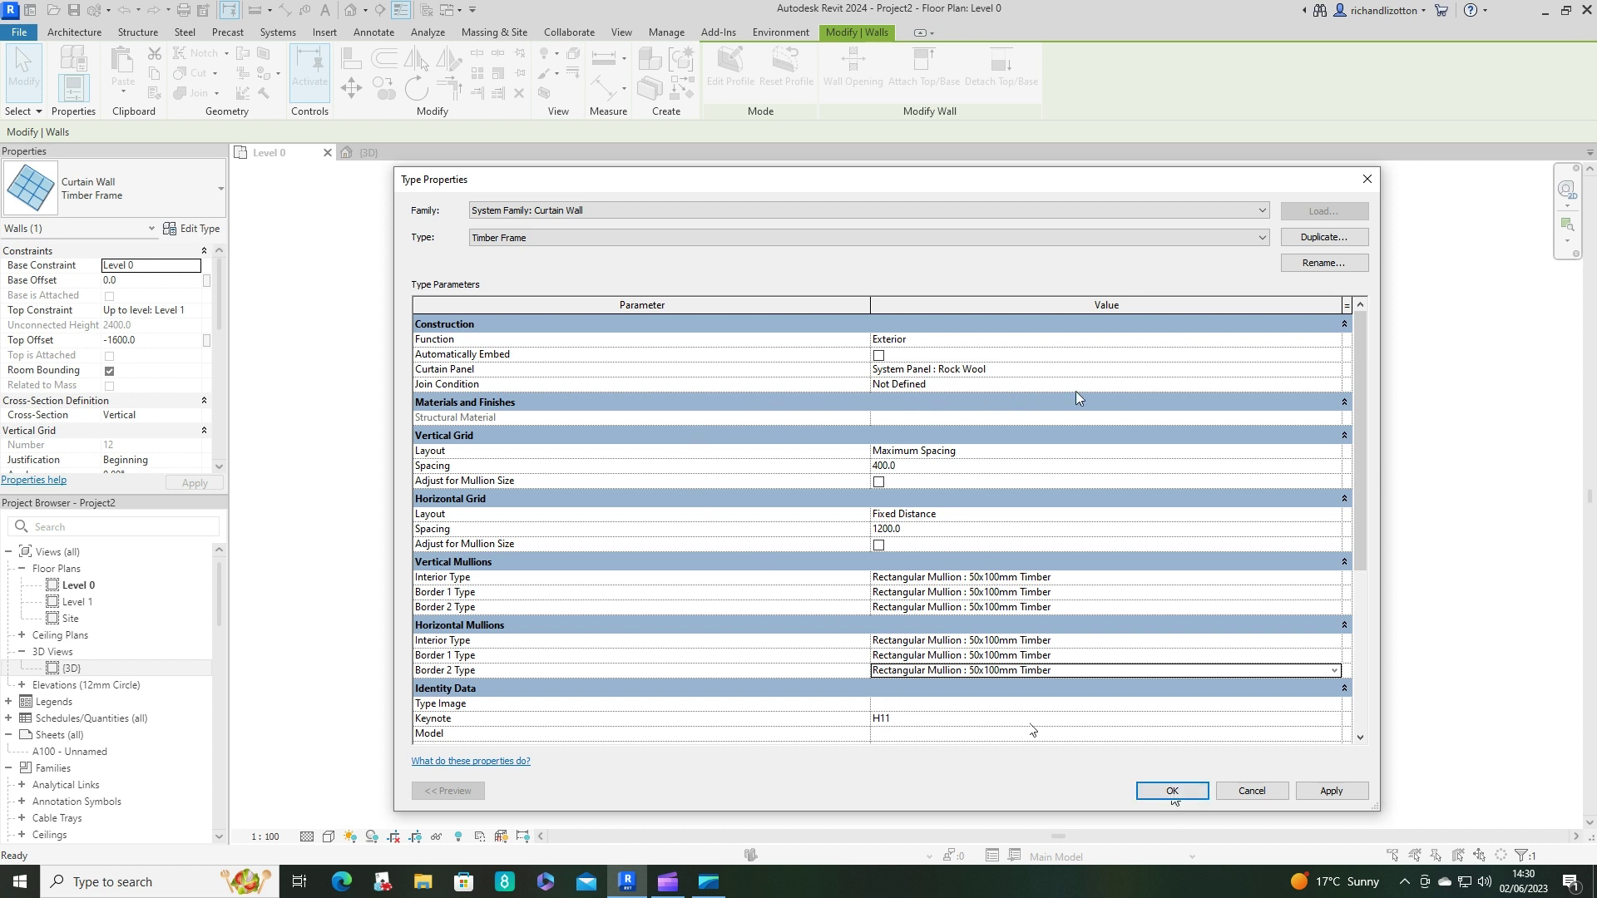
left_click(1033, 384)
- Set the mullion Join Condition to Border and Horizontal Grid Continuous
left_click(1333, 388)
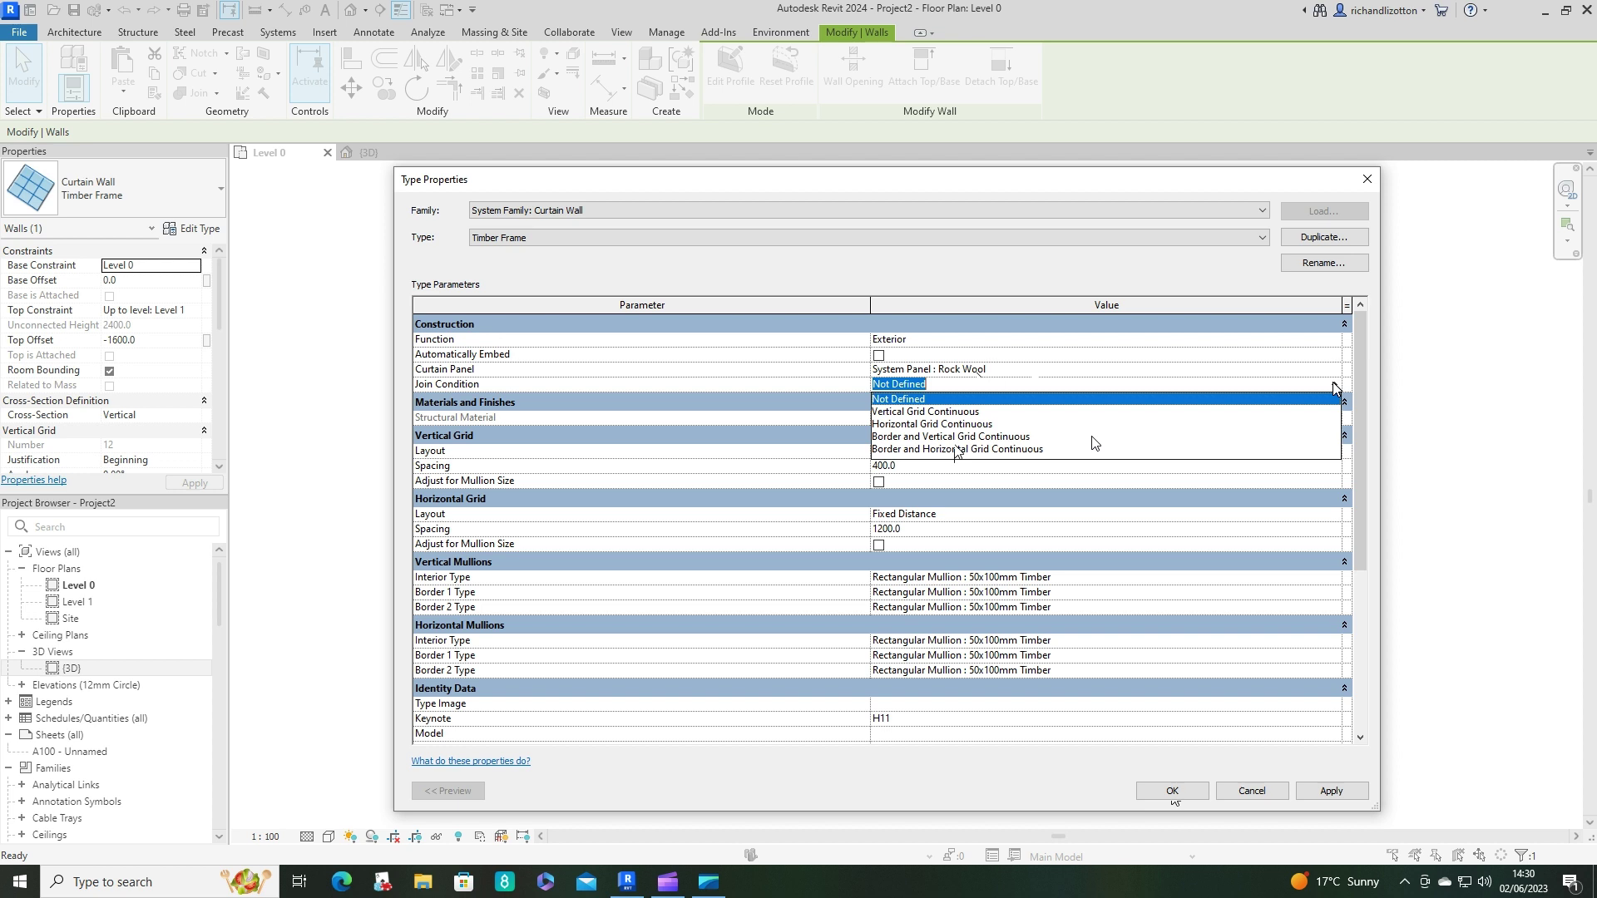
left_click(956, 449)
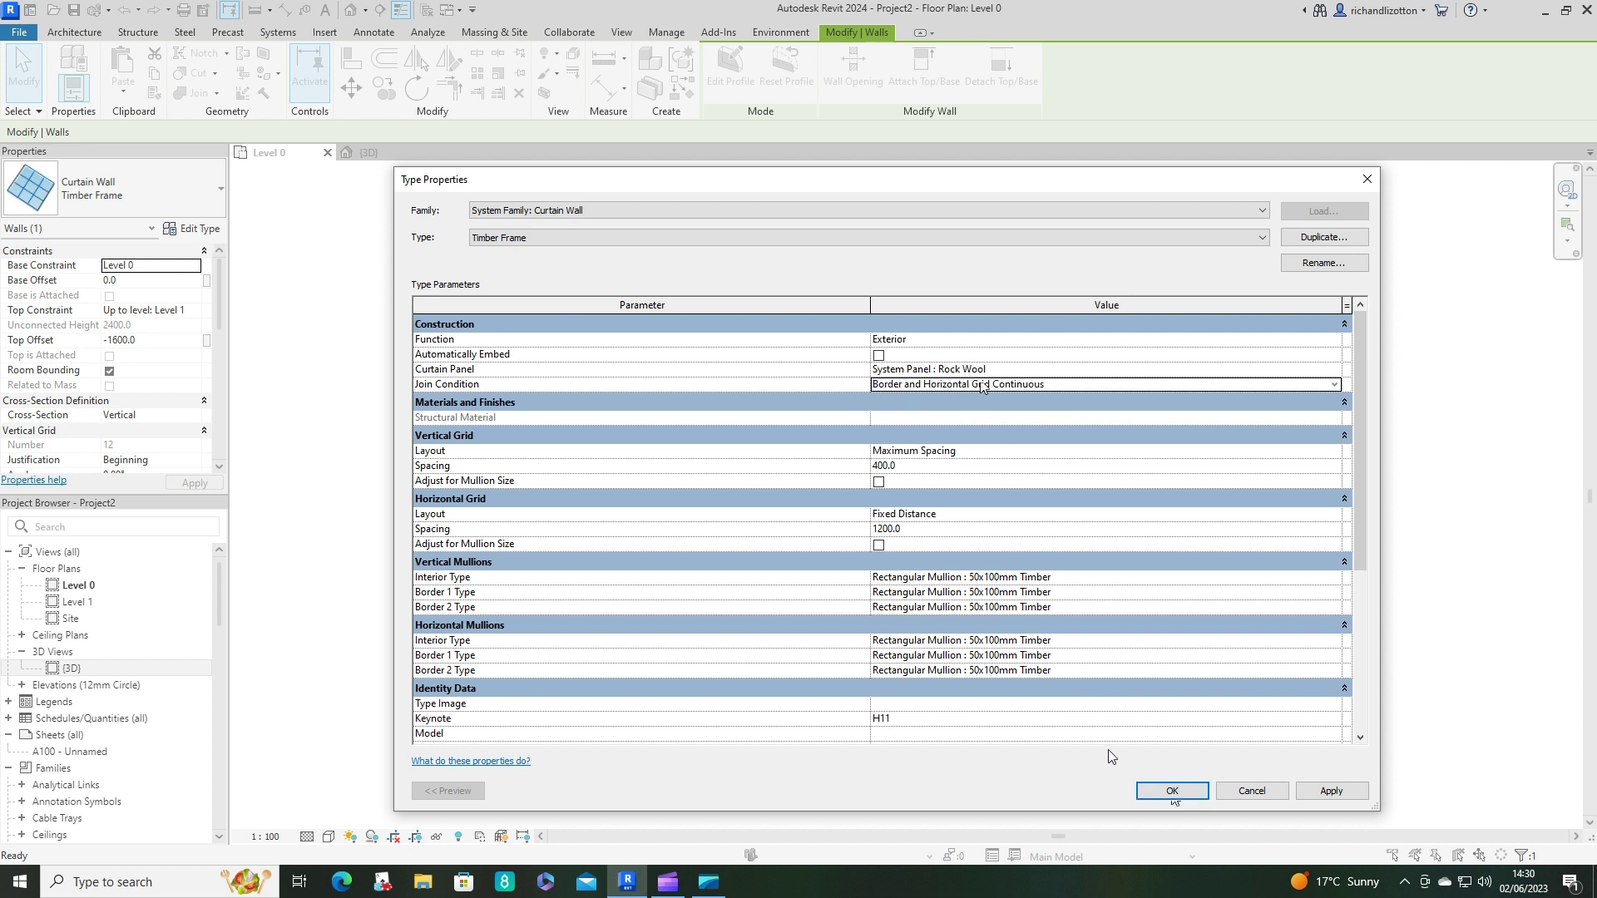
left_click(1171, 791)
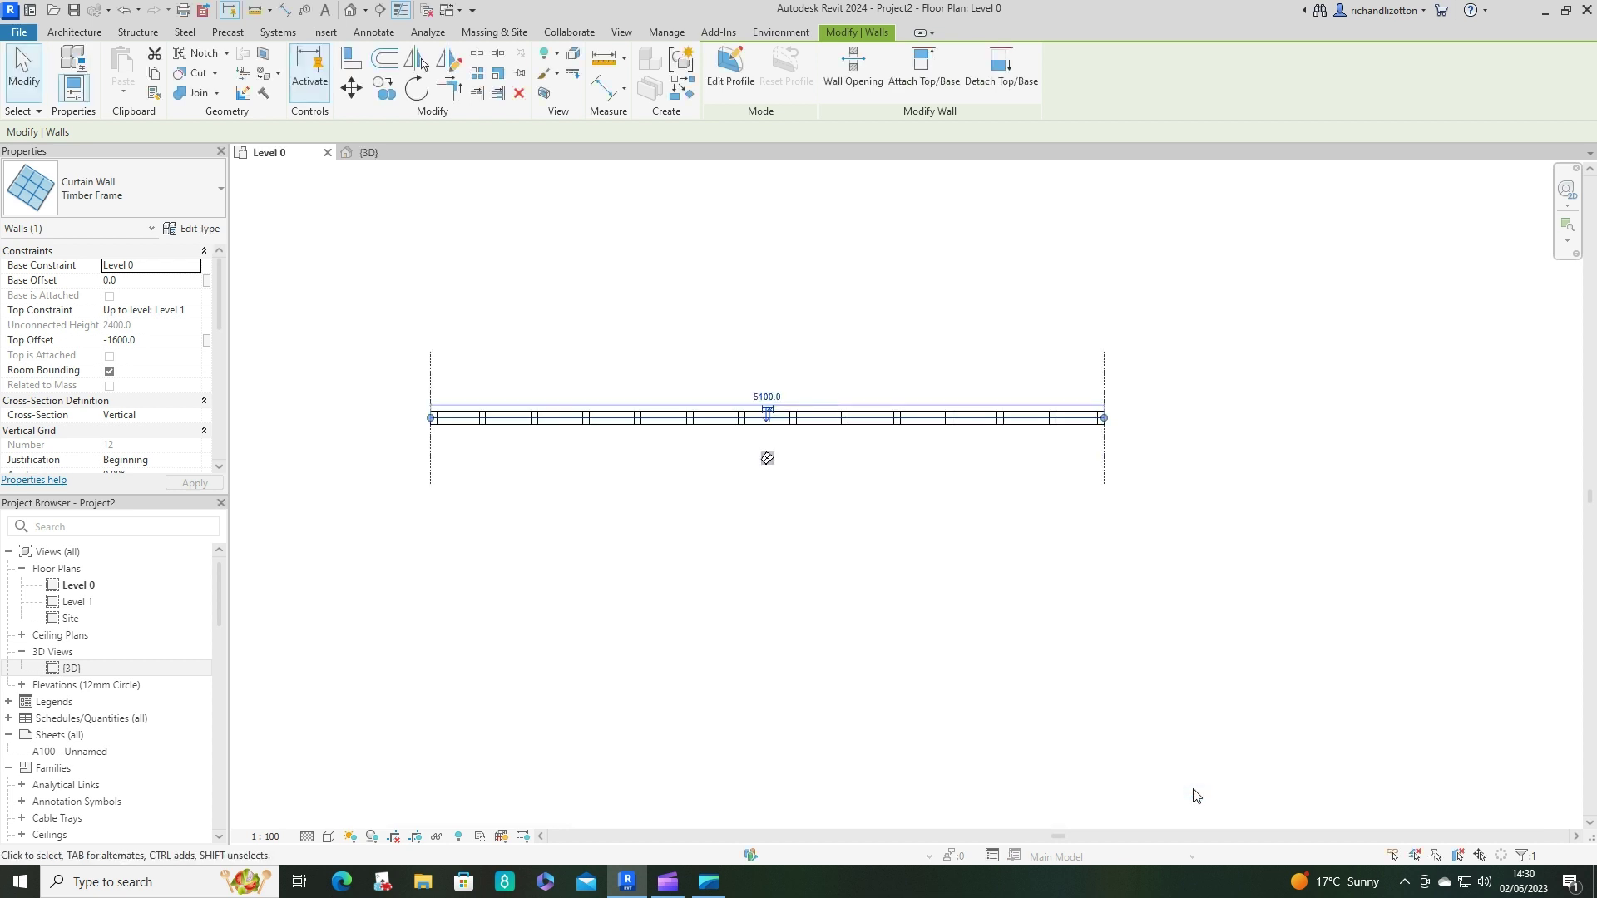
left_click(366, 152)
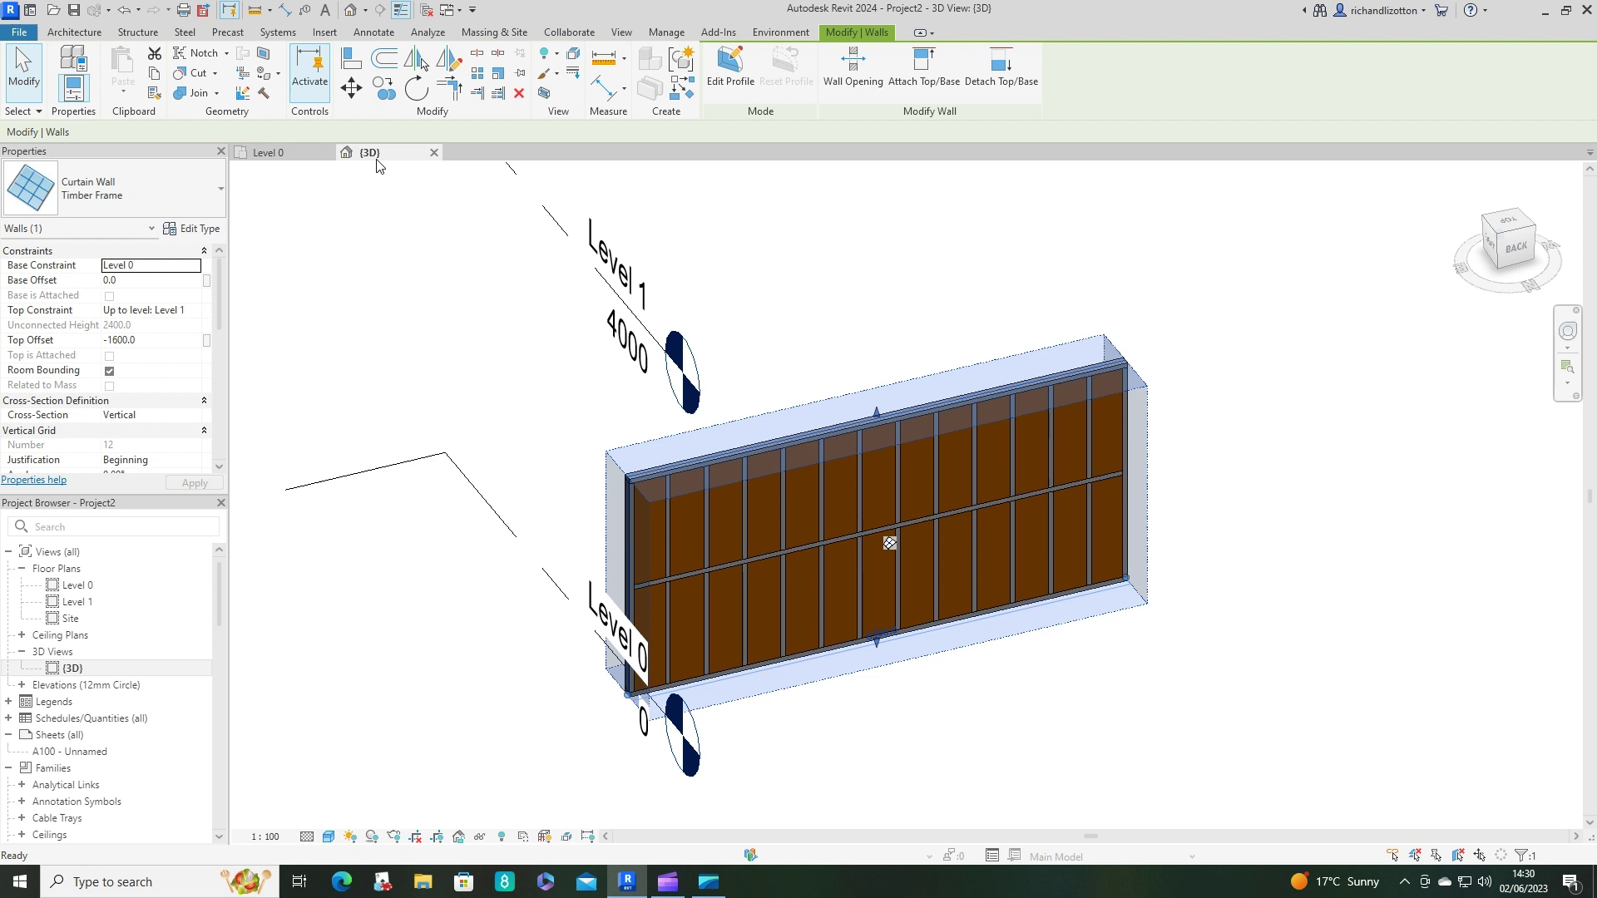
left_click(1281, 495)
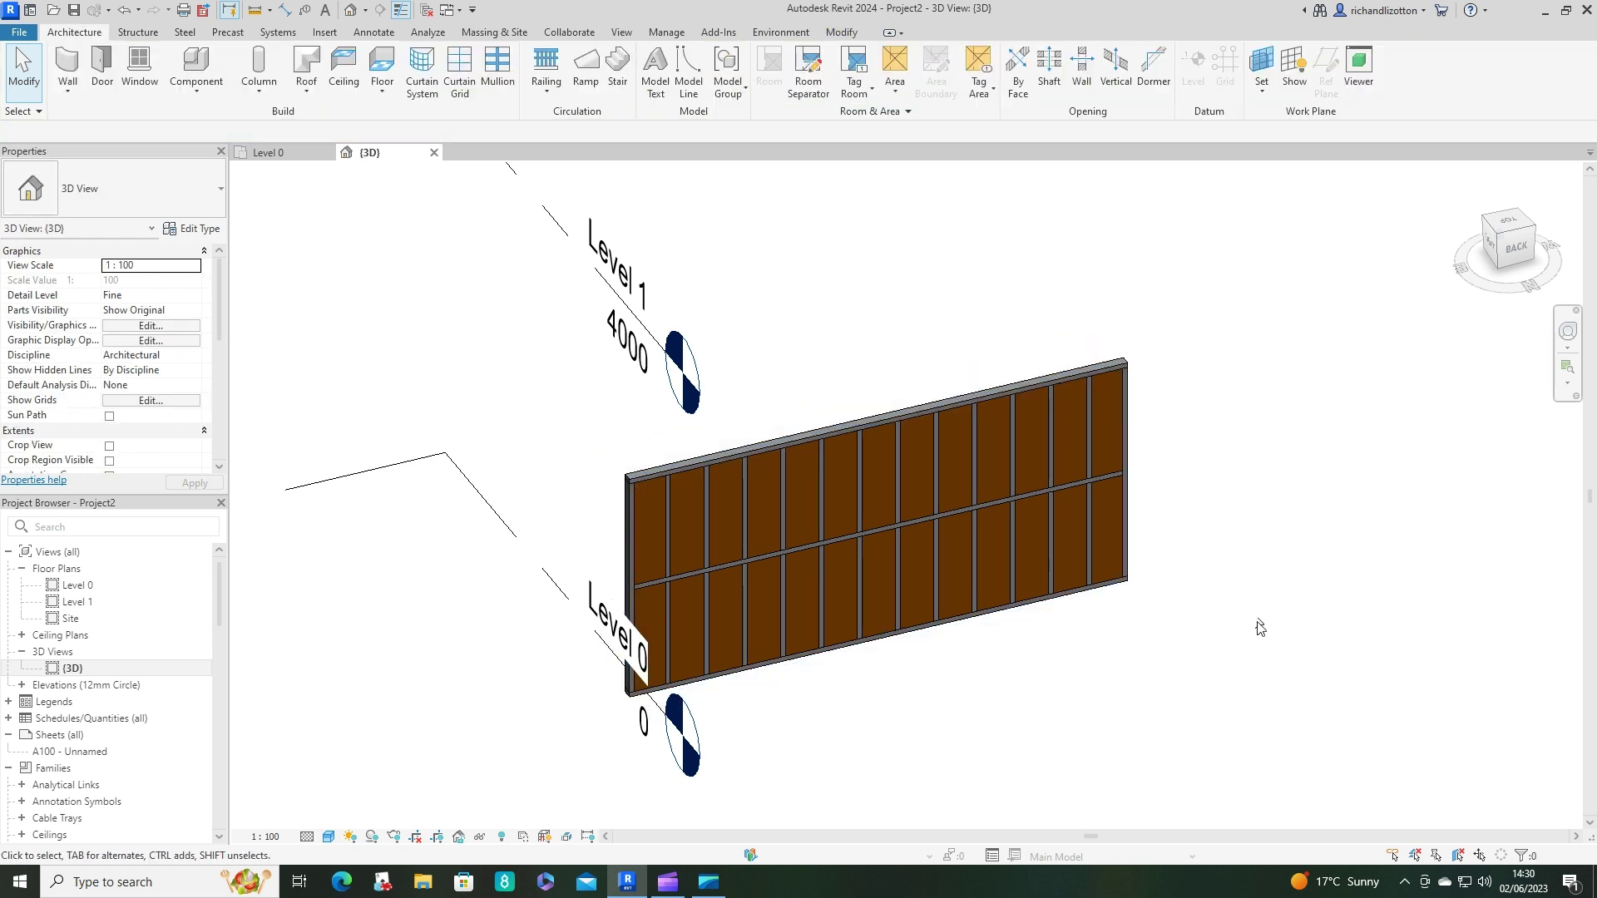
middle_click_drag(1260, 628, 1235, 572, "shift")
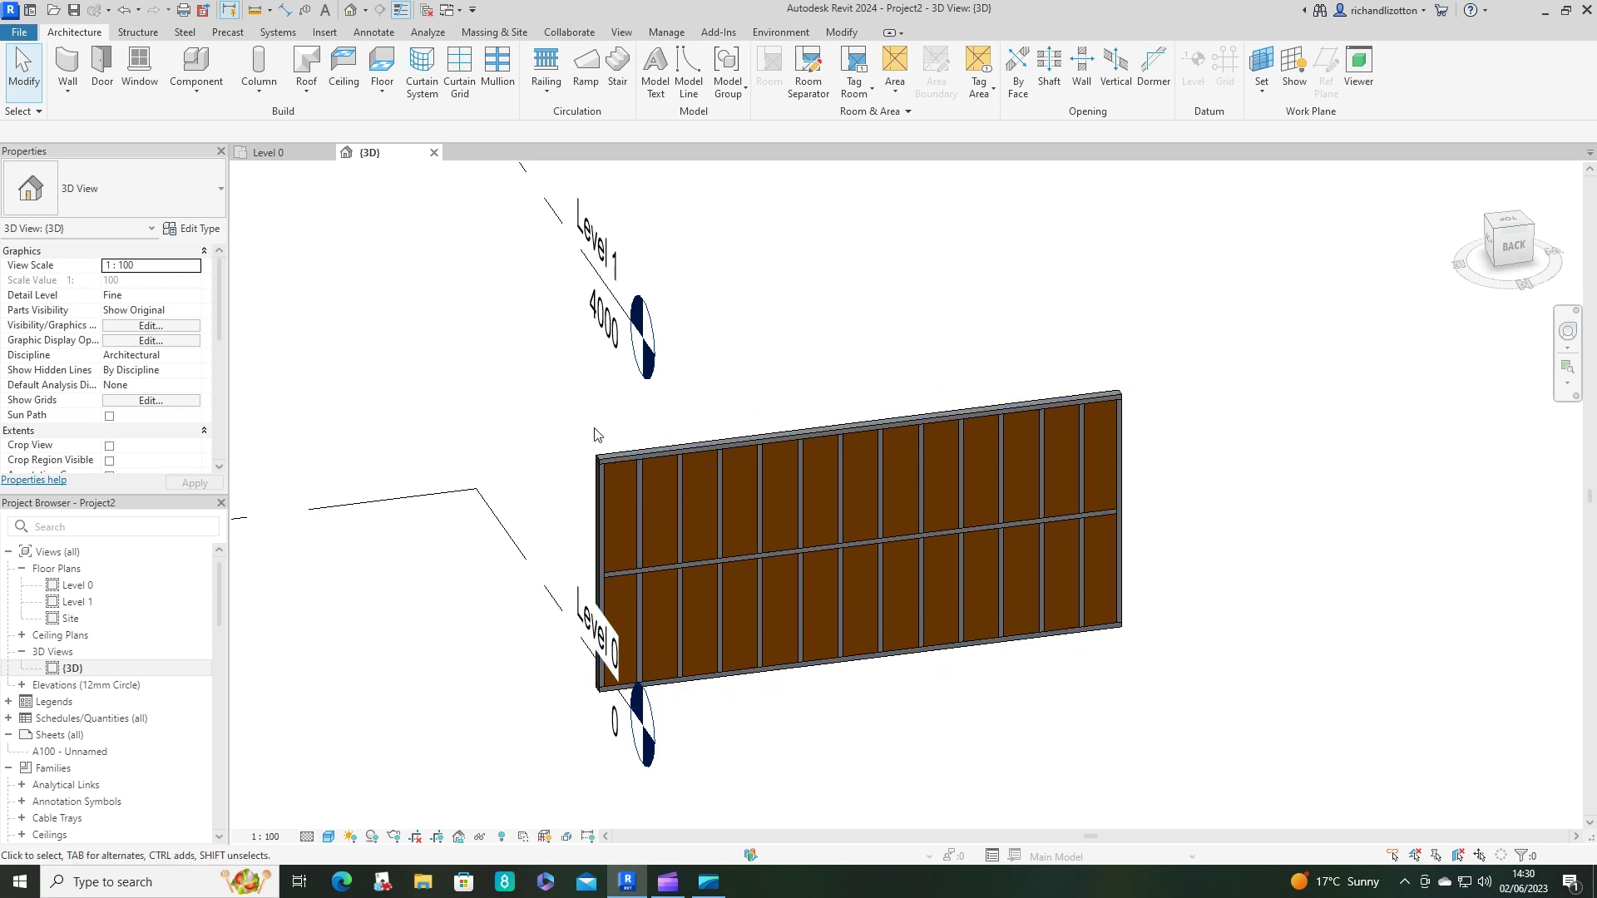
left_click(283, 154)
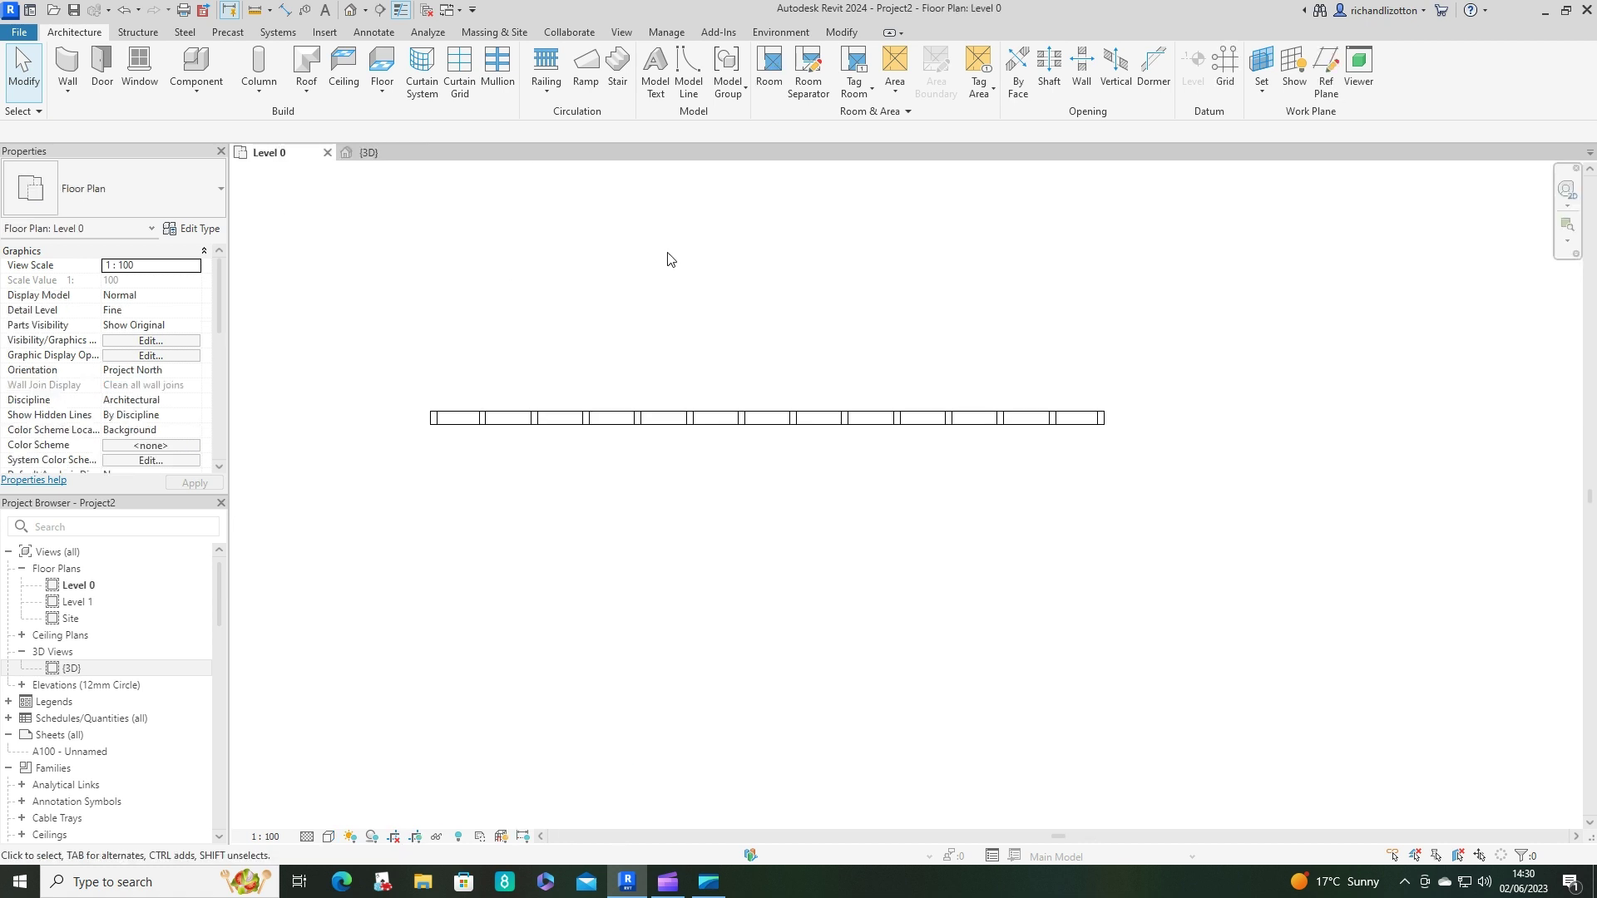
- Start a Basic Wall: Timber Frame Cavity Wall on Finish Face: Interior with a -12.5 offset
left_click(68, 65)
left_click(221, 190)
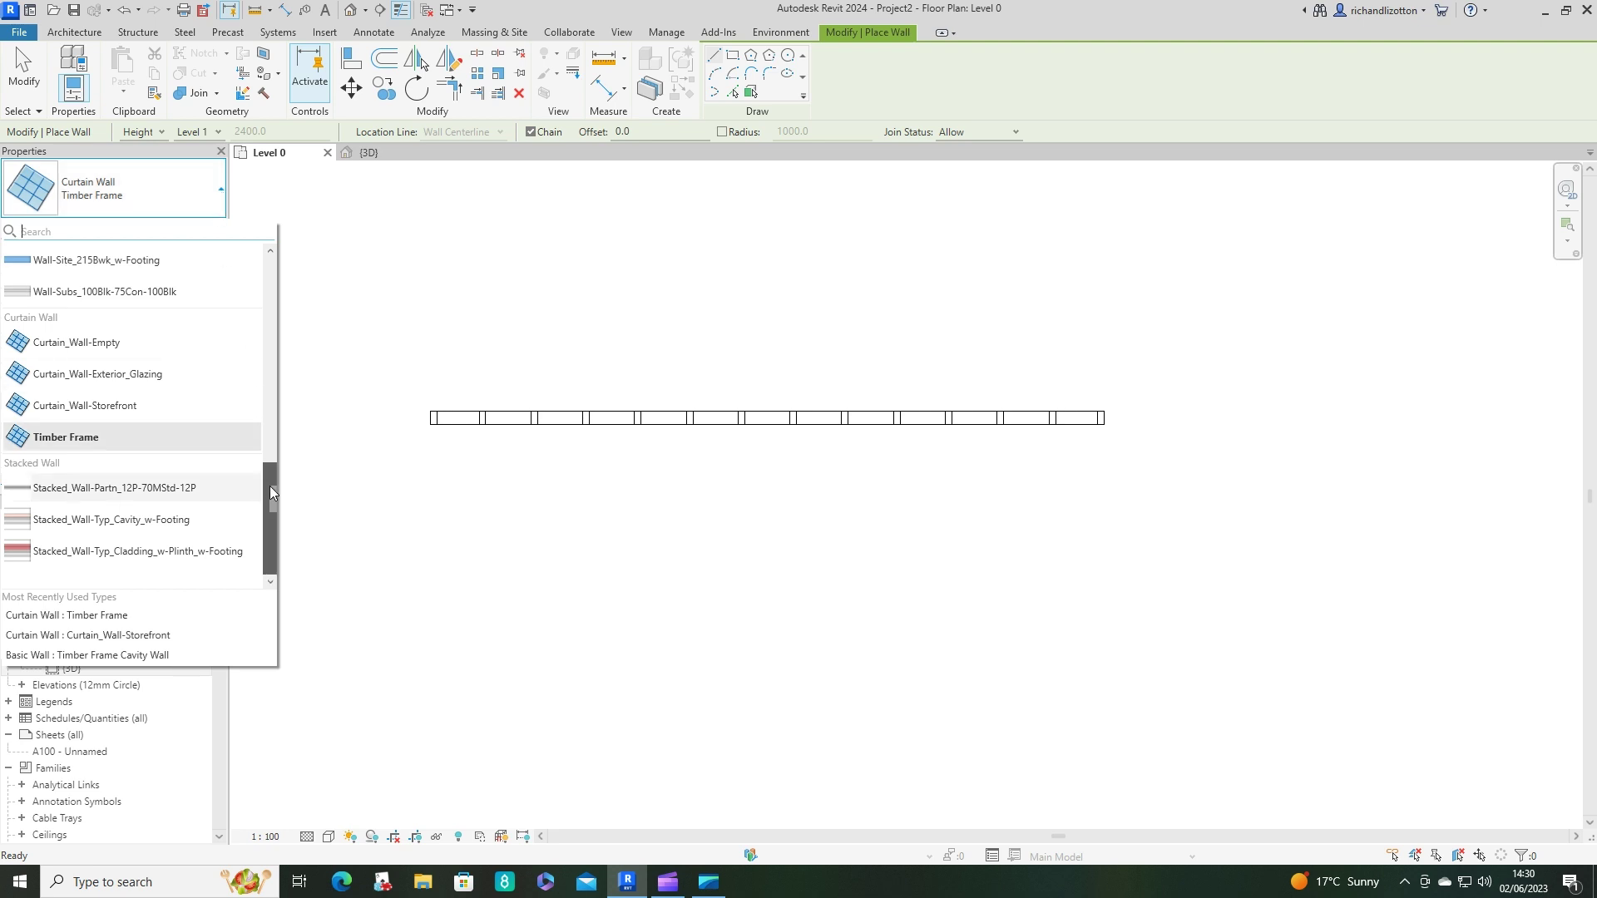
left_click_drag(270, 492, 285, 257)
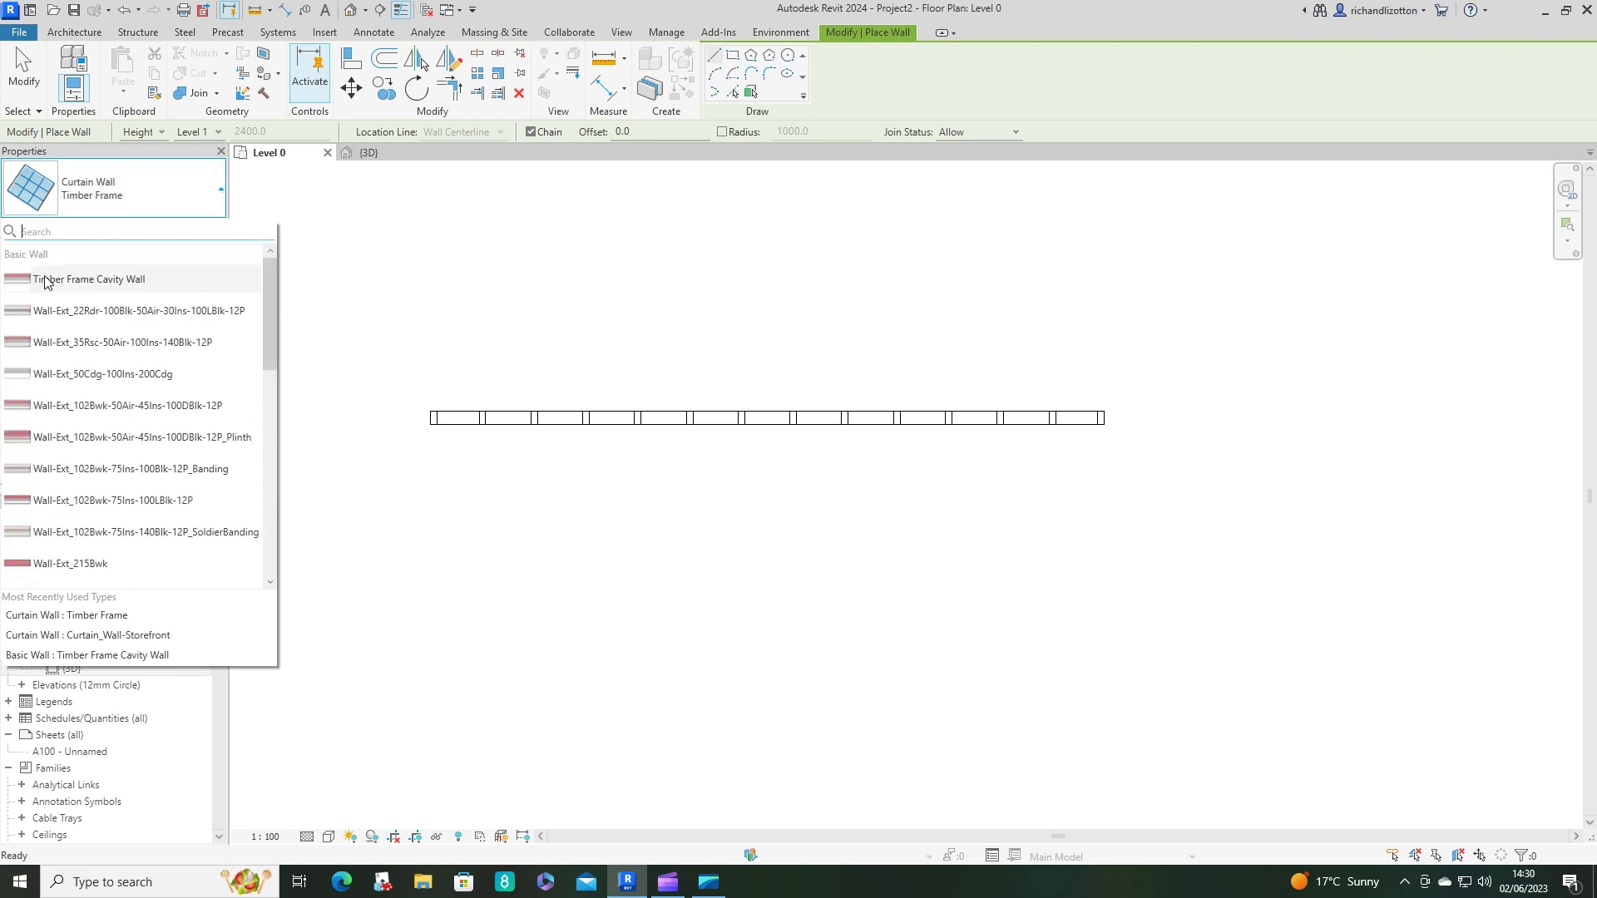
left_click(135, 287)
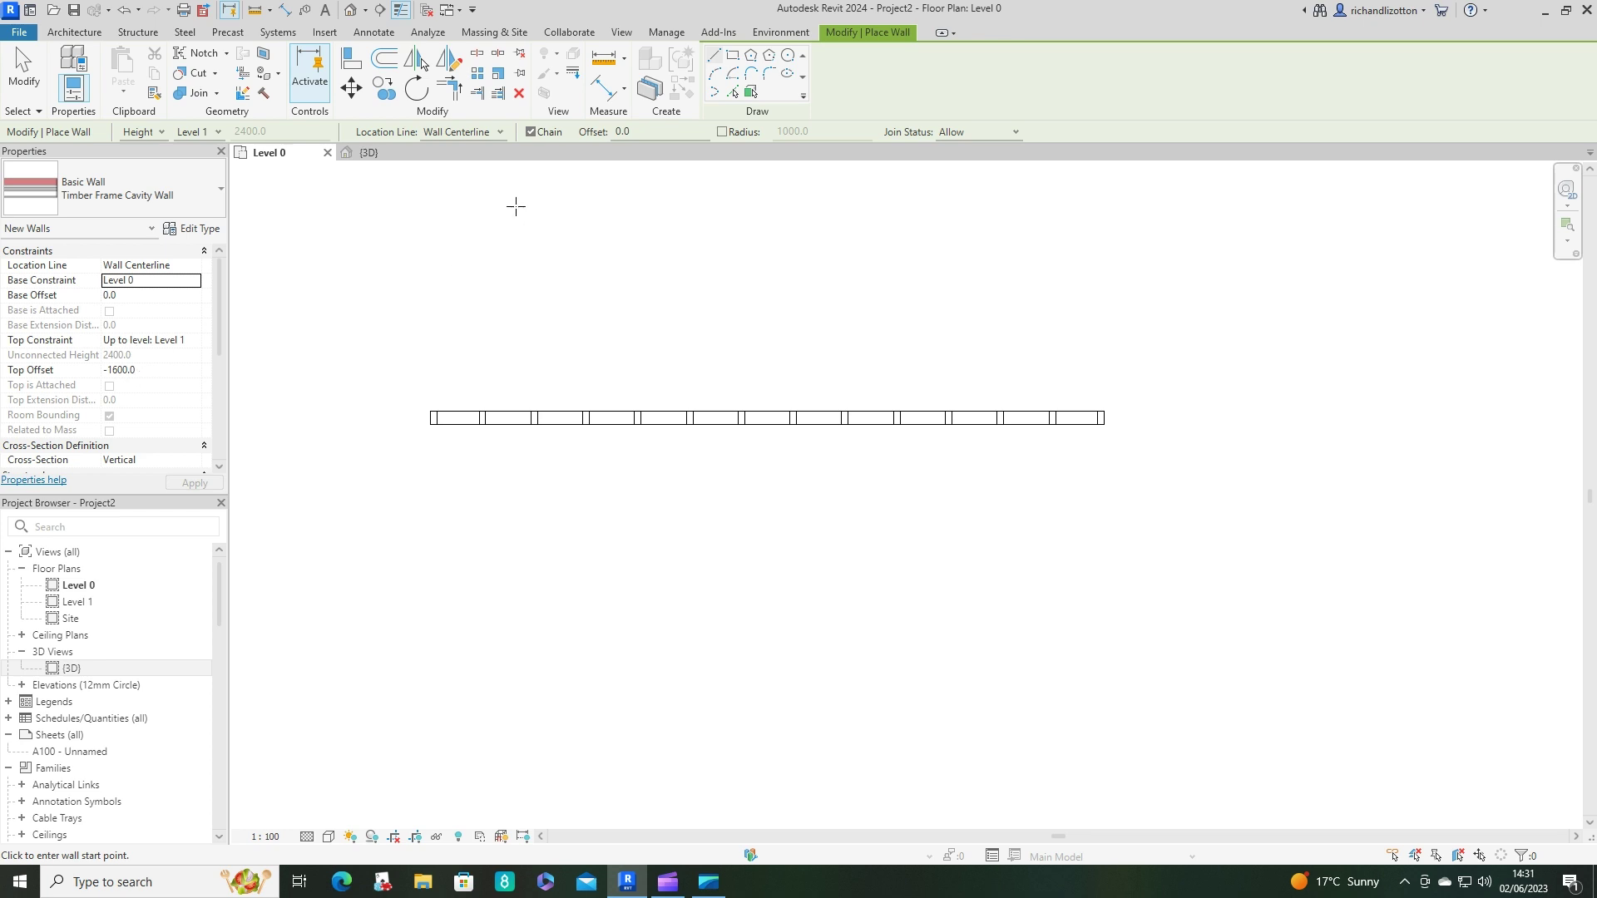
left_click(499, 133)
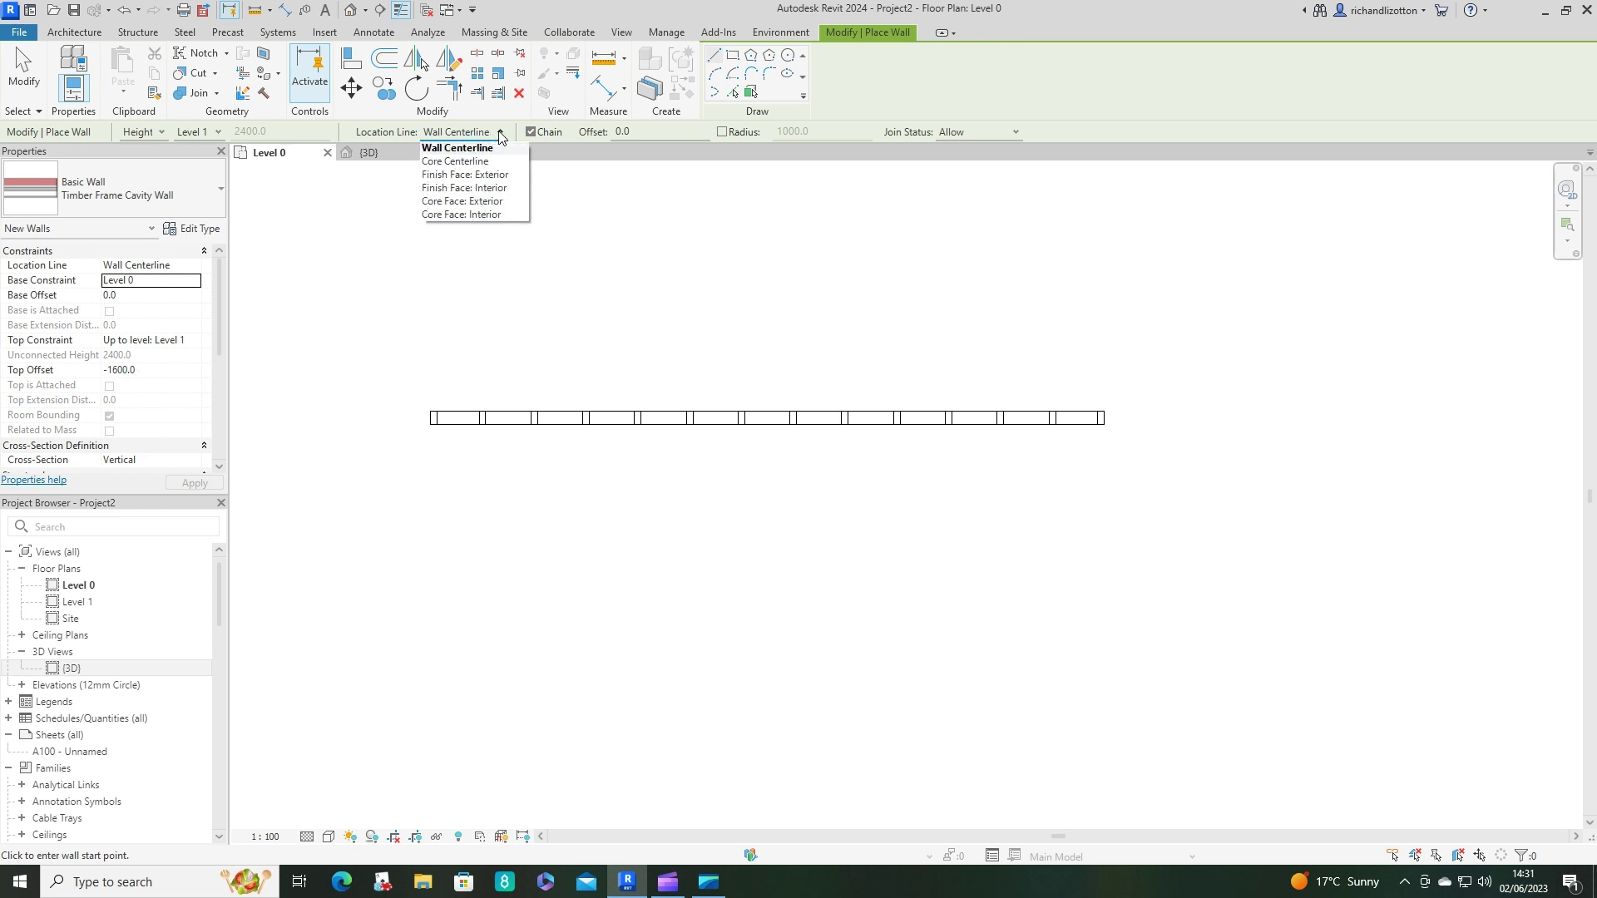
left_click(494, 187)
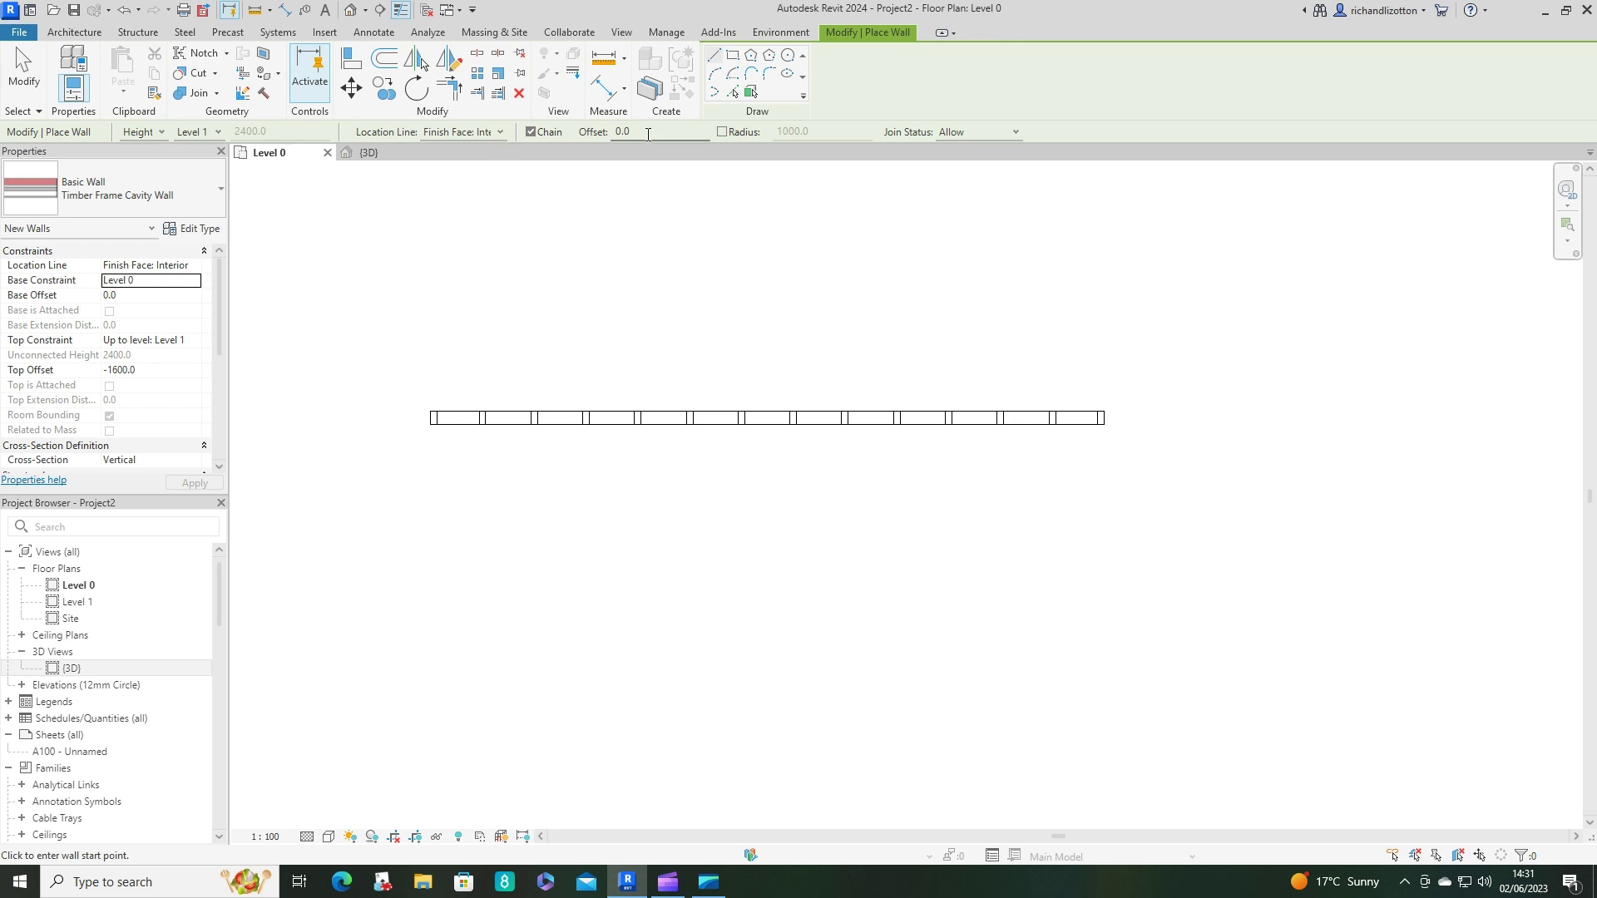
left_click_drag(636, 133, 610, 136)
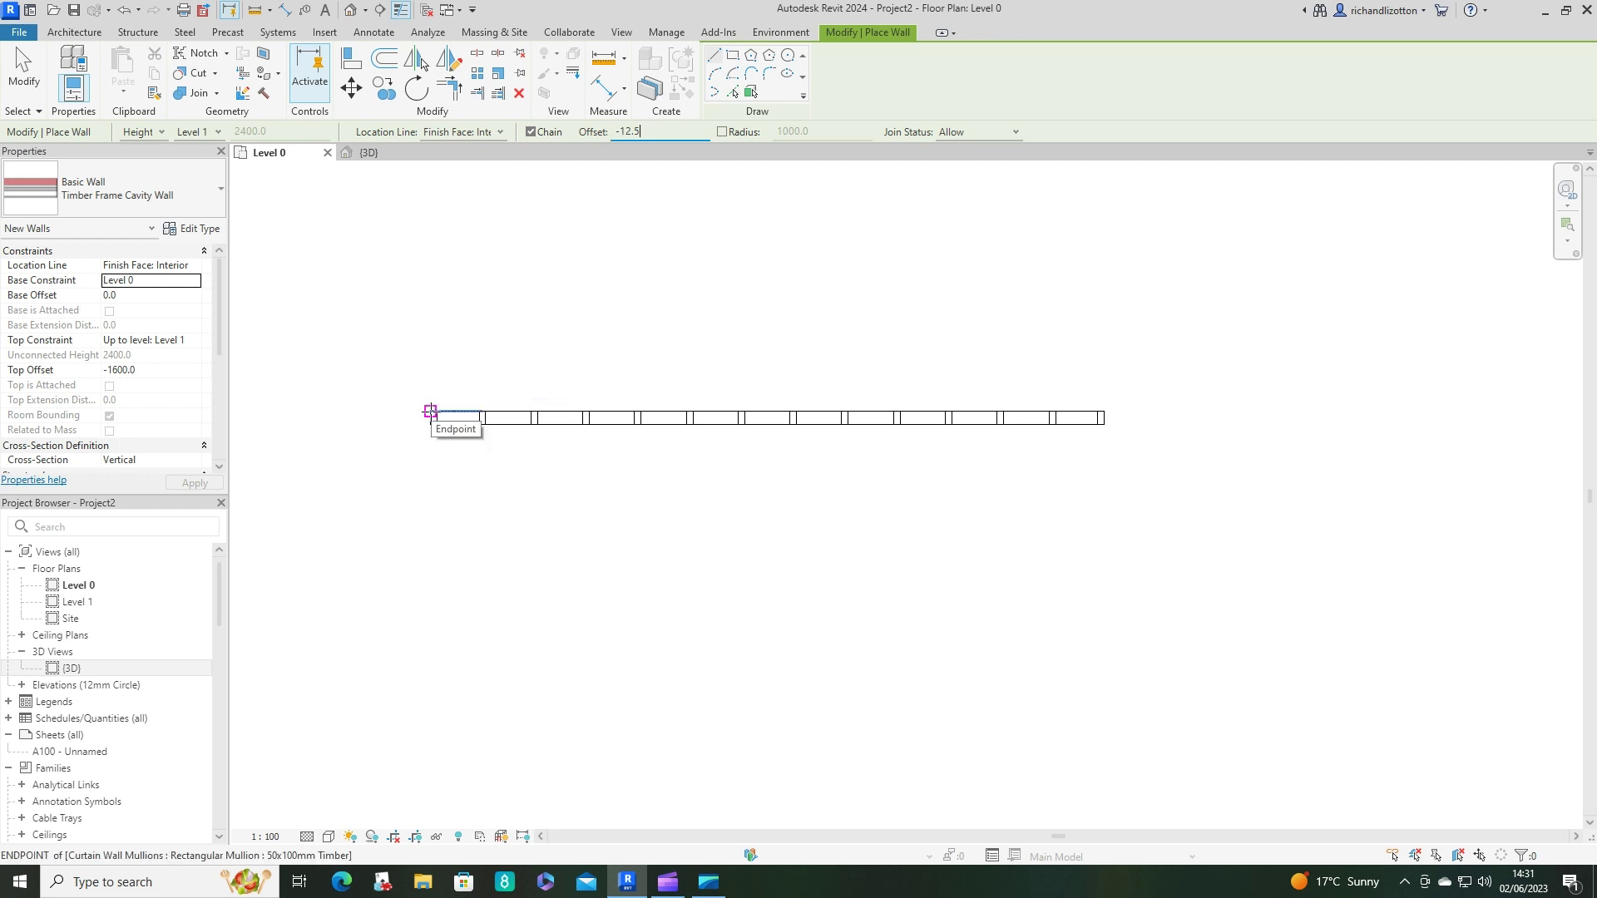
- Draw the cavity wall from the curtain wall's right endpoint to its left endpoint
left_click(430, 411)
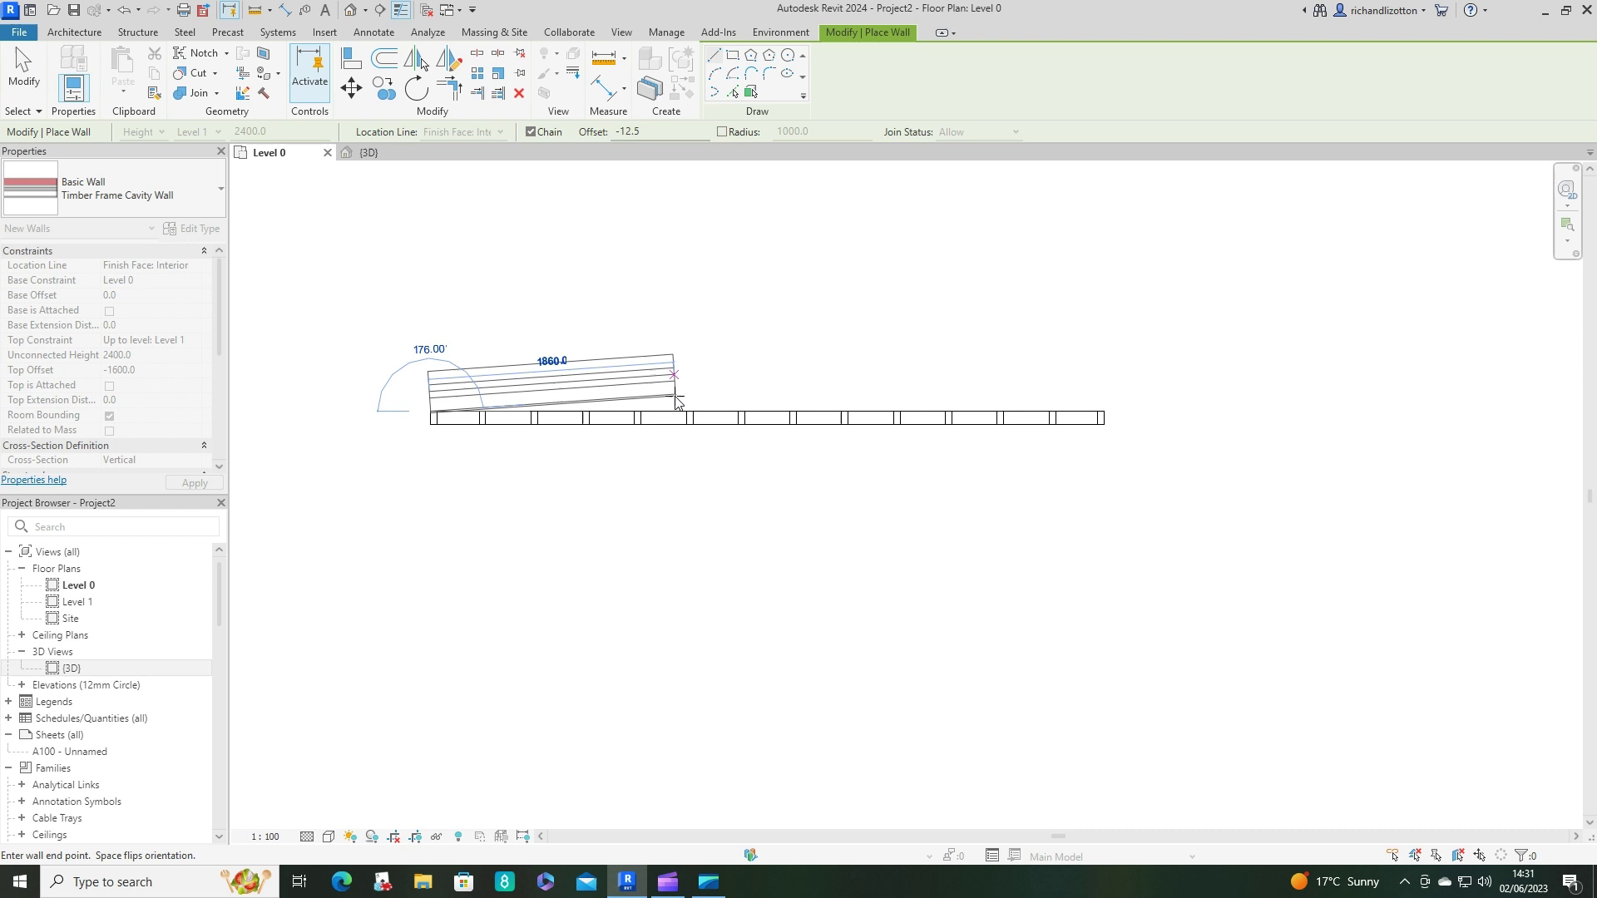
key("Escape")
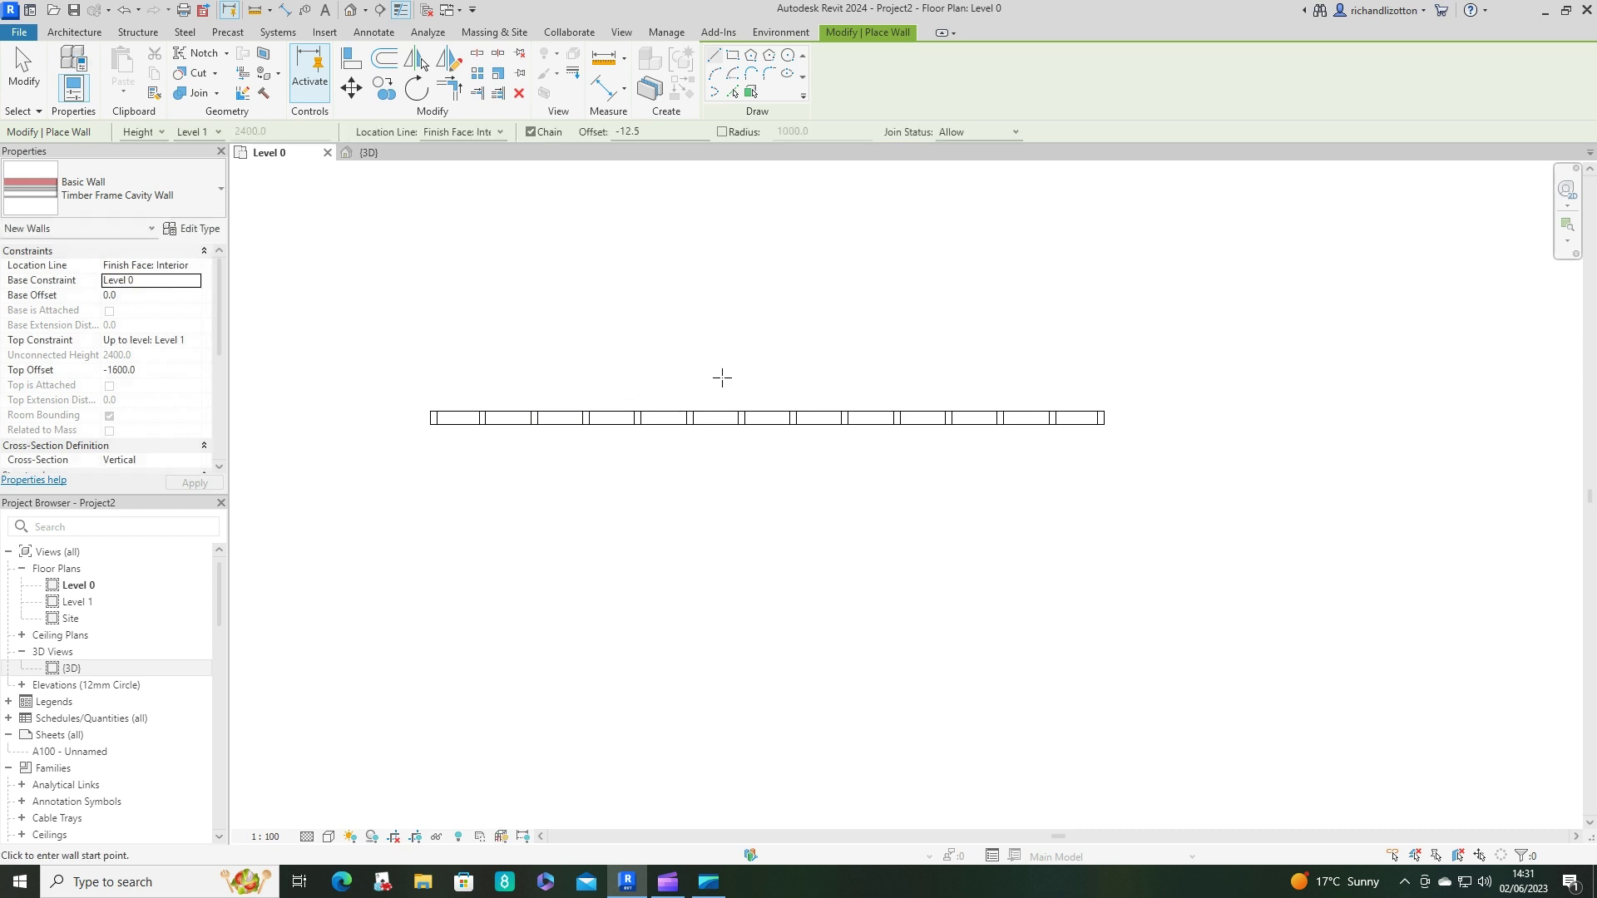
left_click(1104, 411)
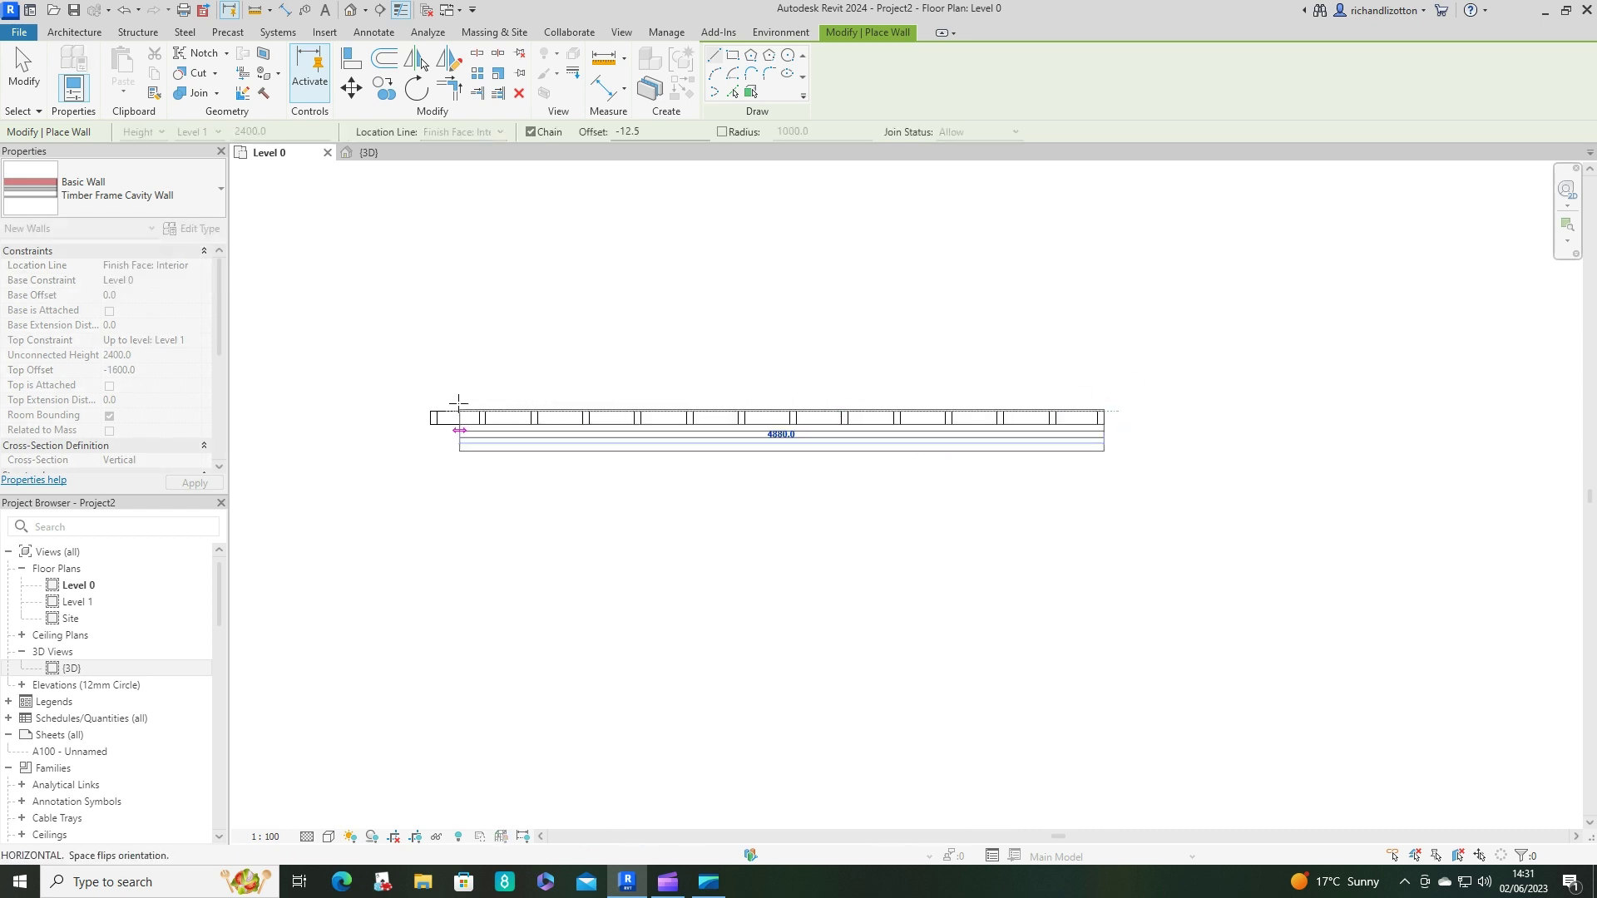
scroll(452, 404, "up", 2)
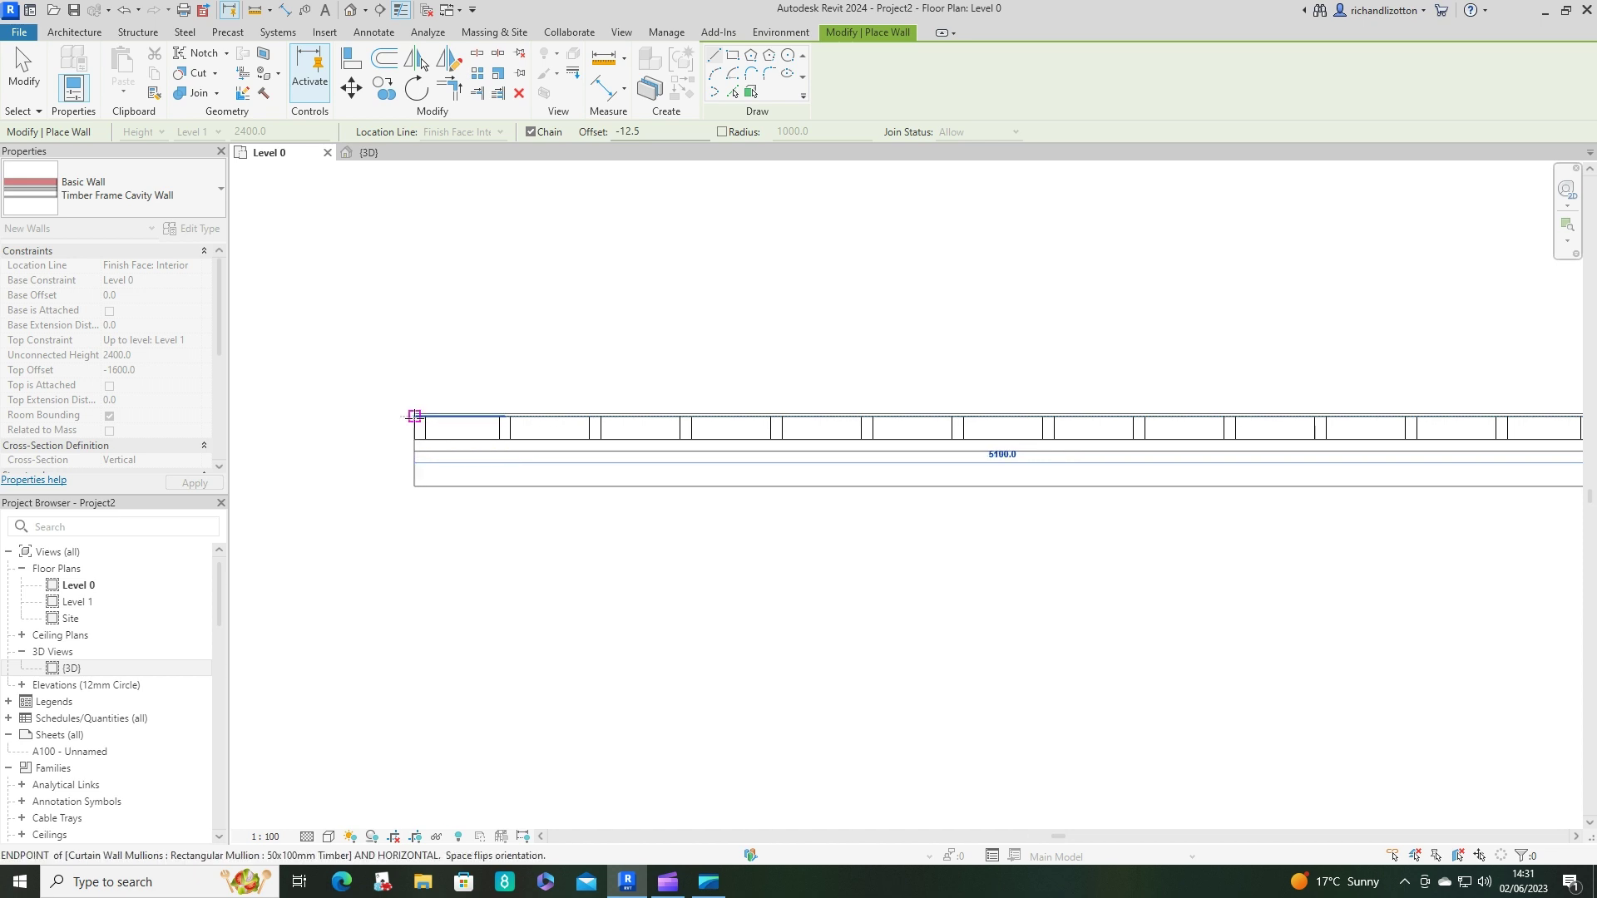
left_click(414, 416)
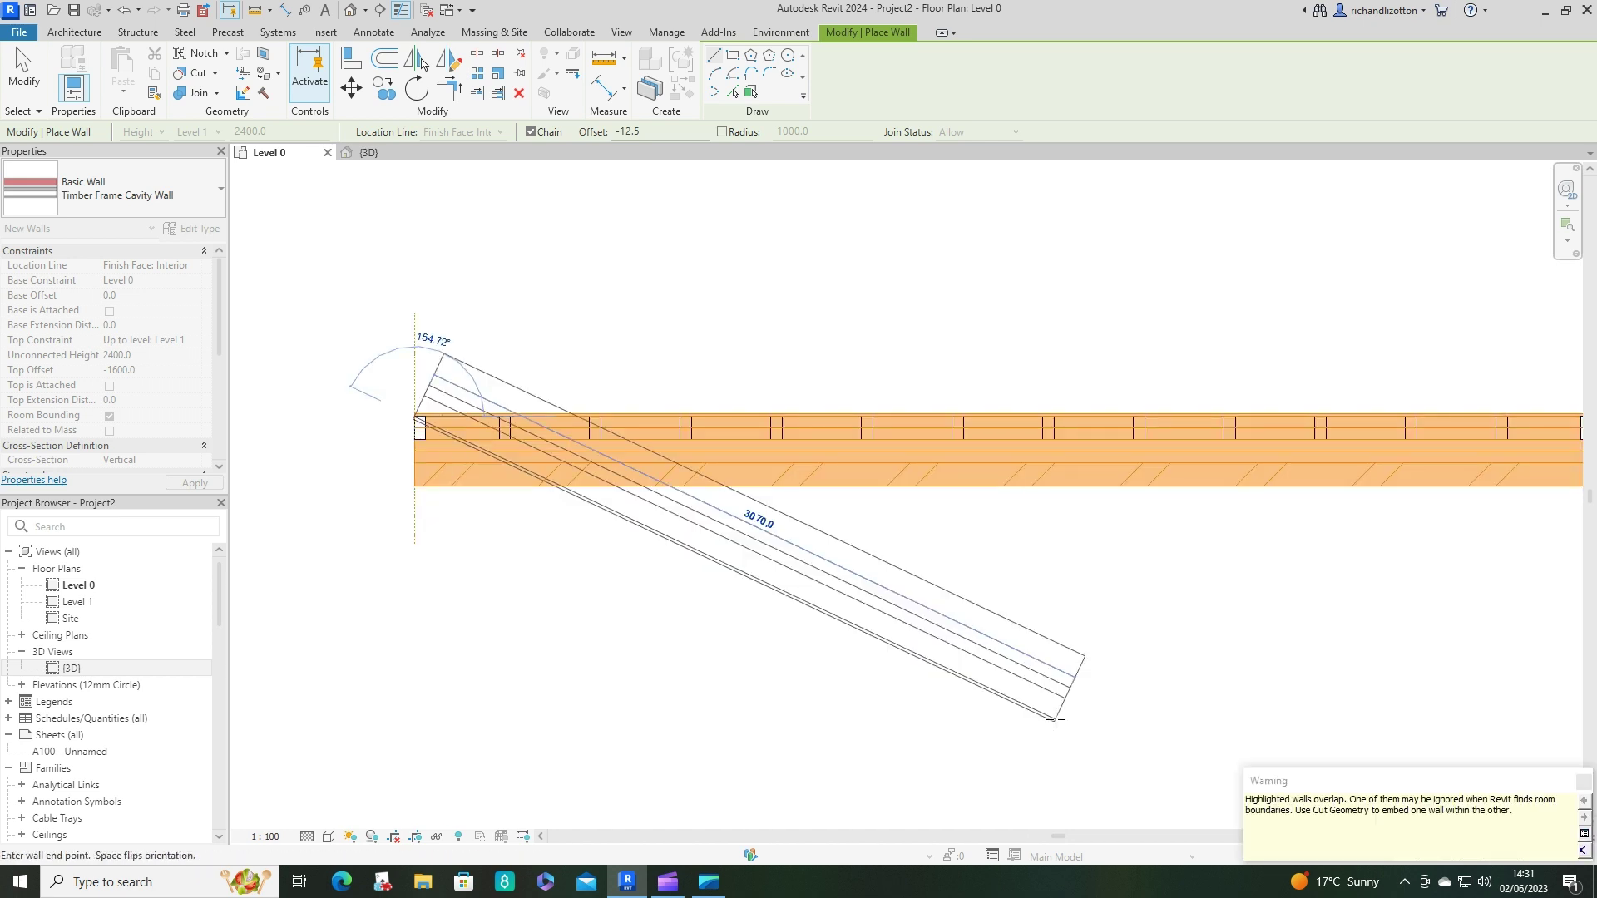
key("Escape")
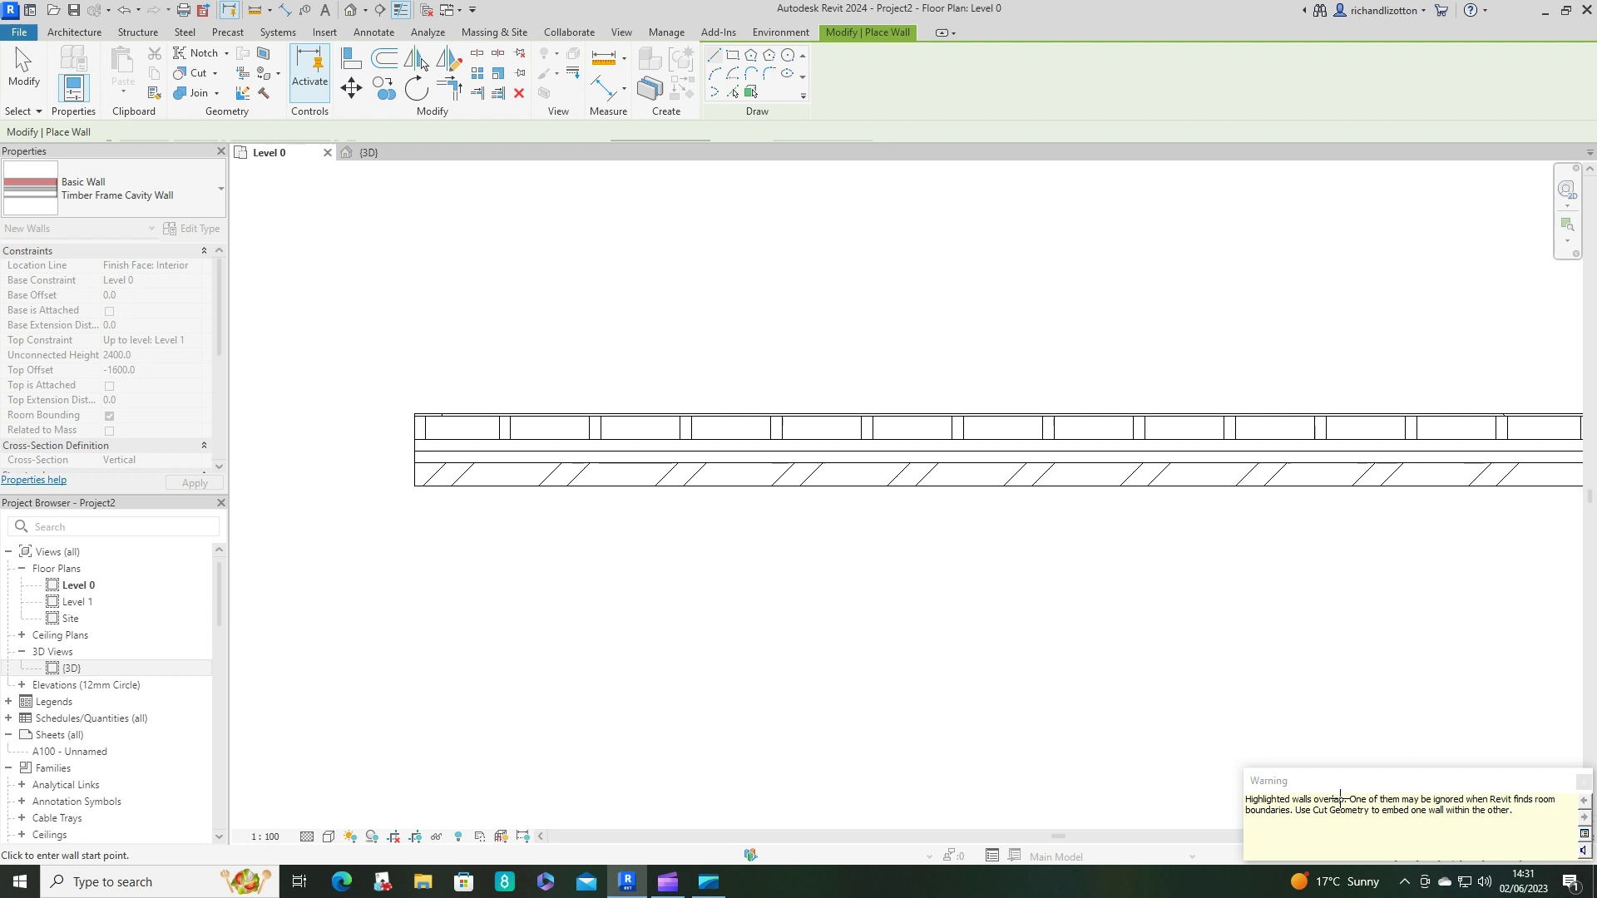
key("Escape")
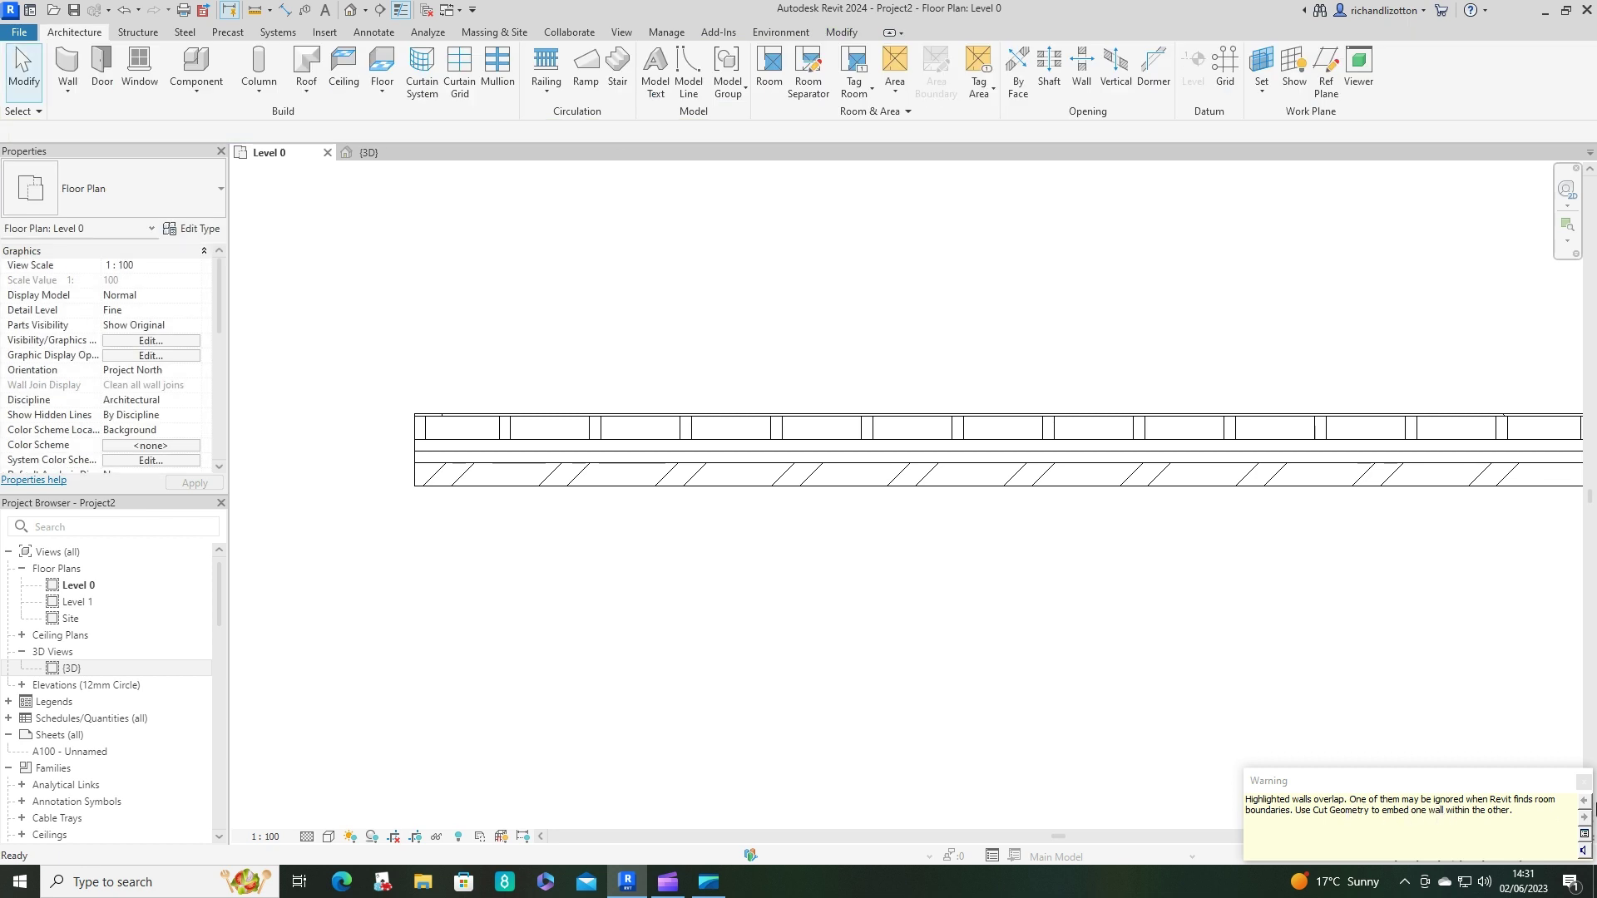
middle_click_drag(1105, 527, 915, 541)
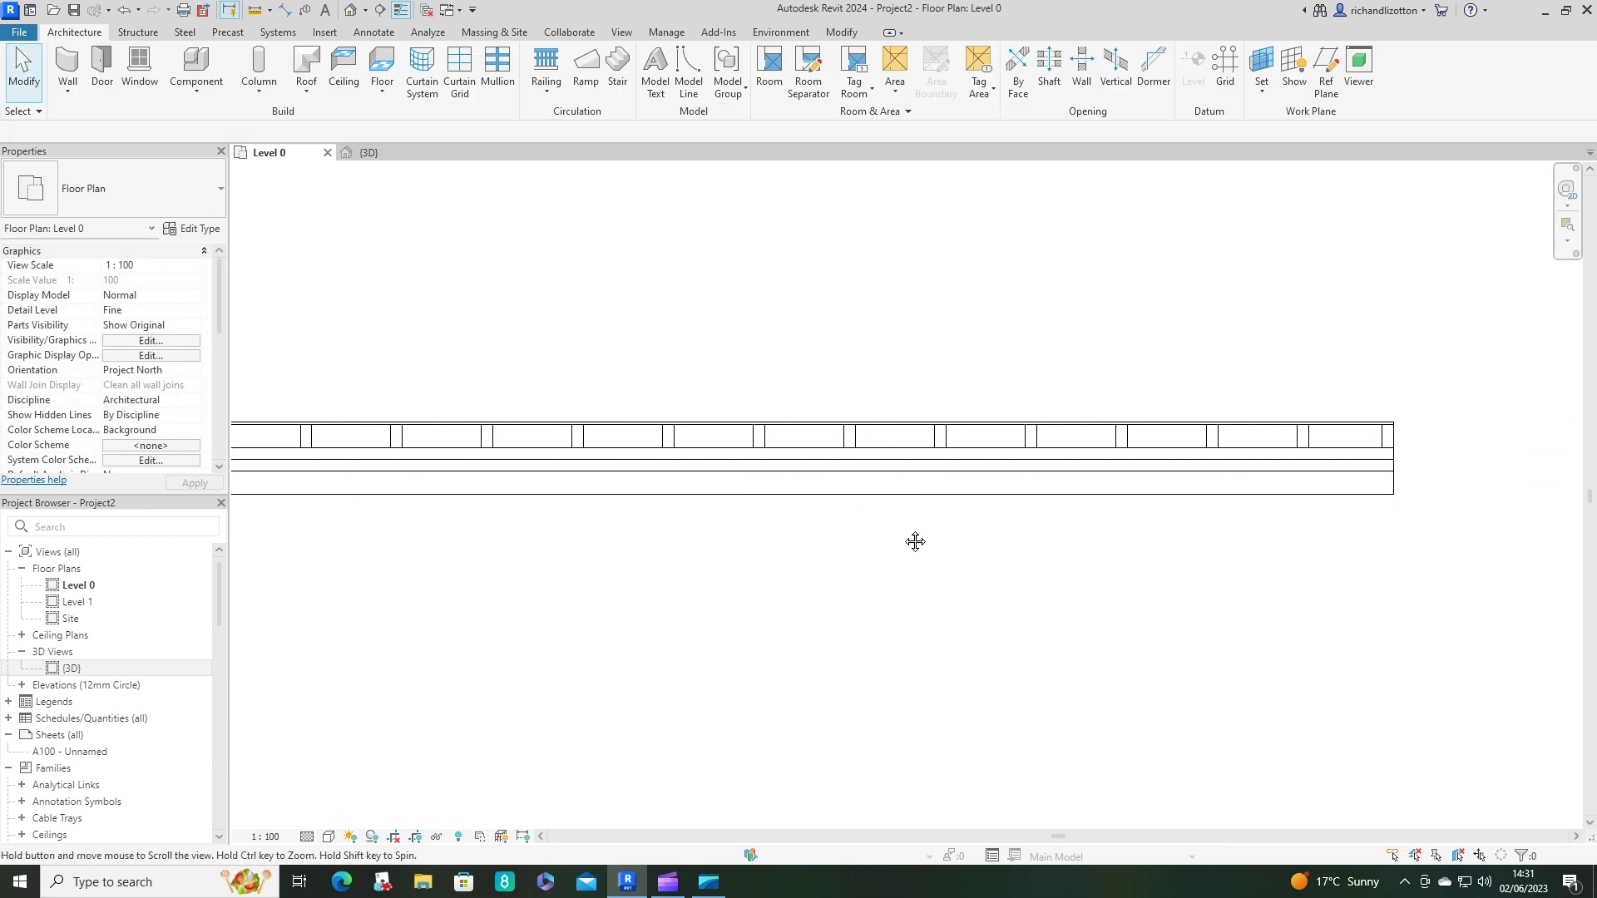
- Orbit the 3D view to look at the wall's brick face from a slight front-right angle
left_click(366, 152)
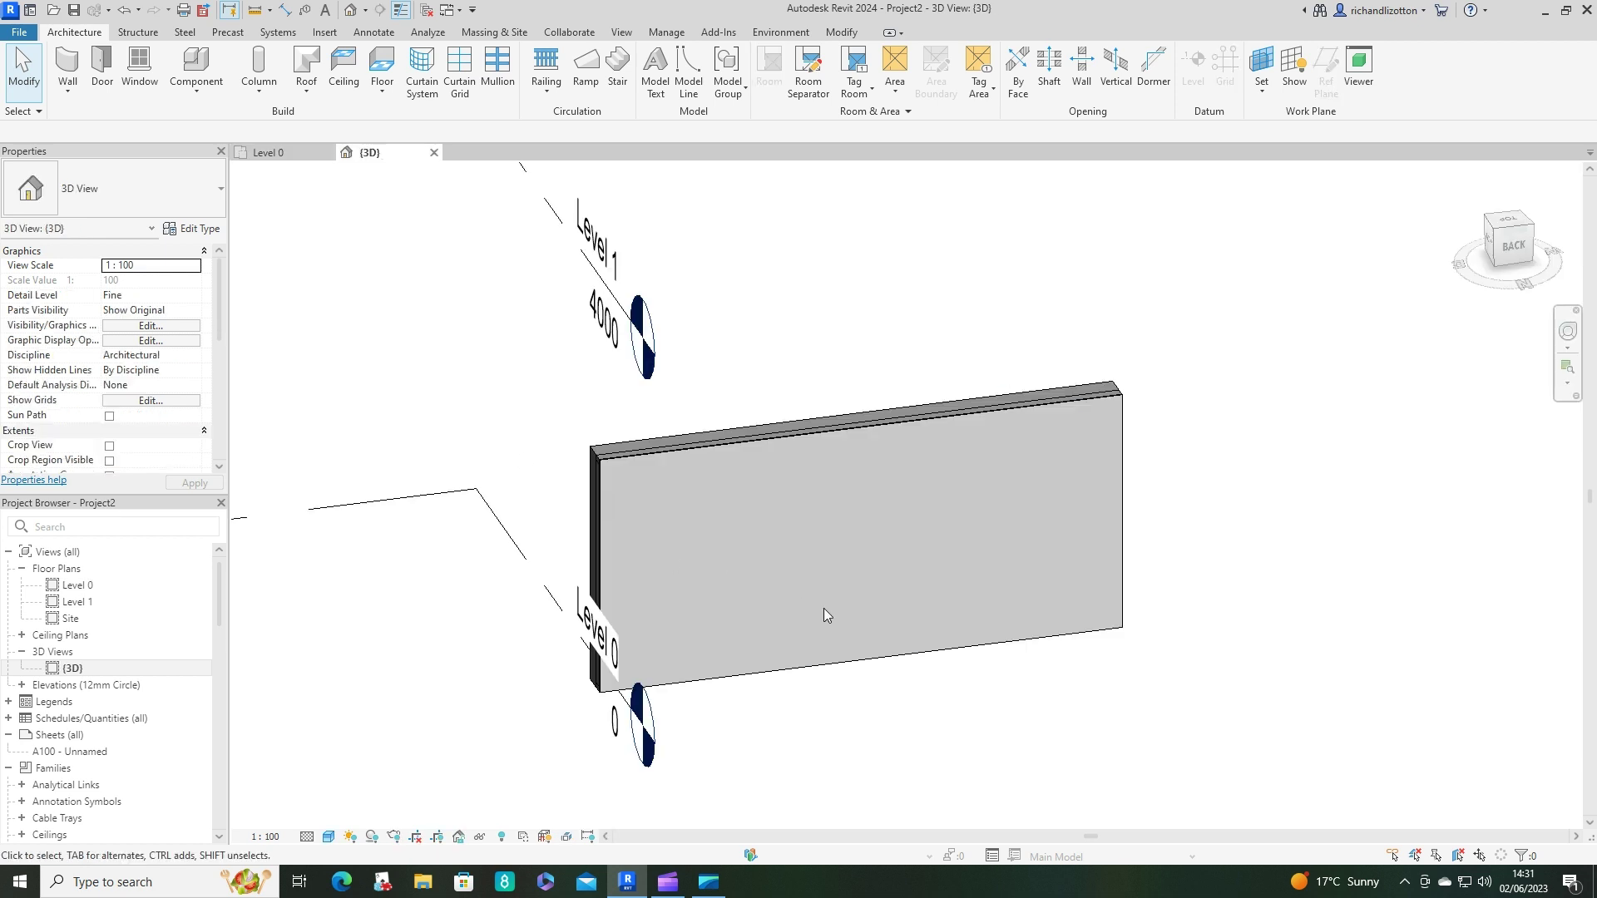
middle_click_drag(812, 573, 1272, 520, "shift")
middle_click_drag(773, 657, 677, 666, "shift")
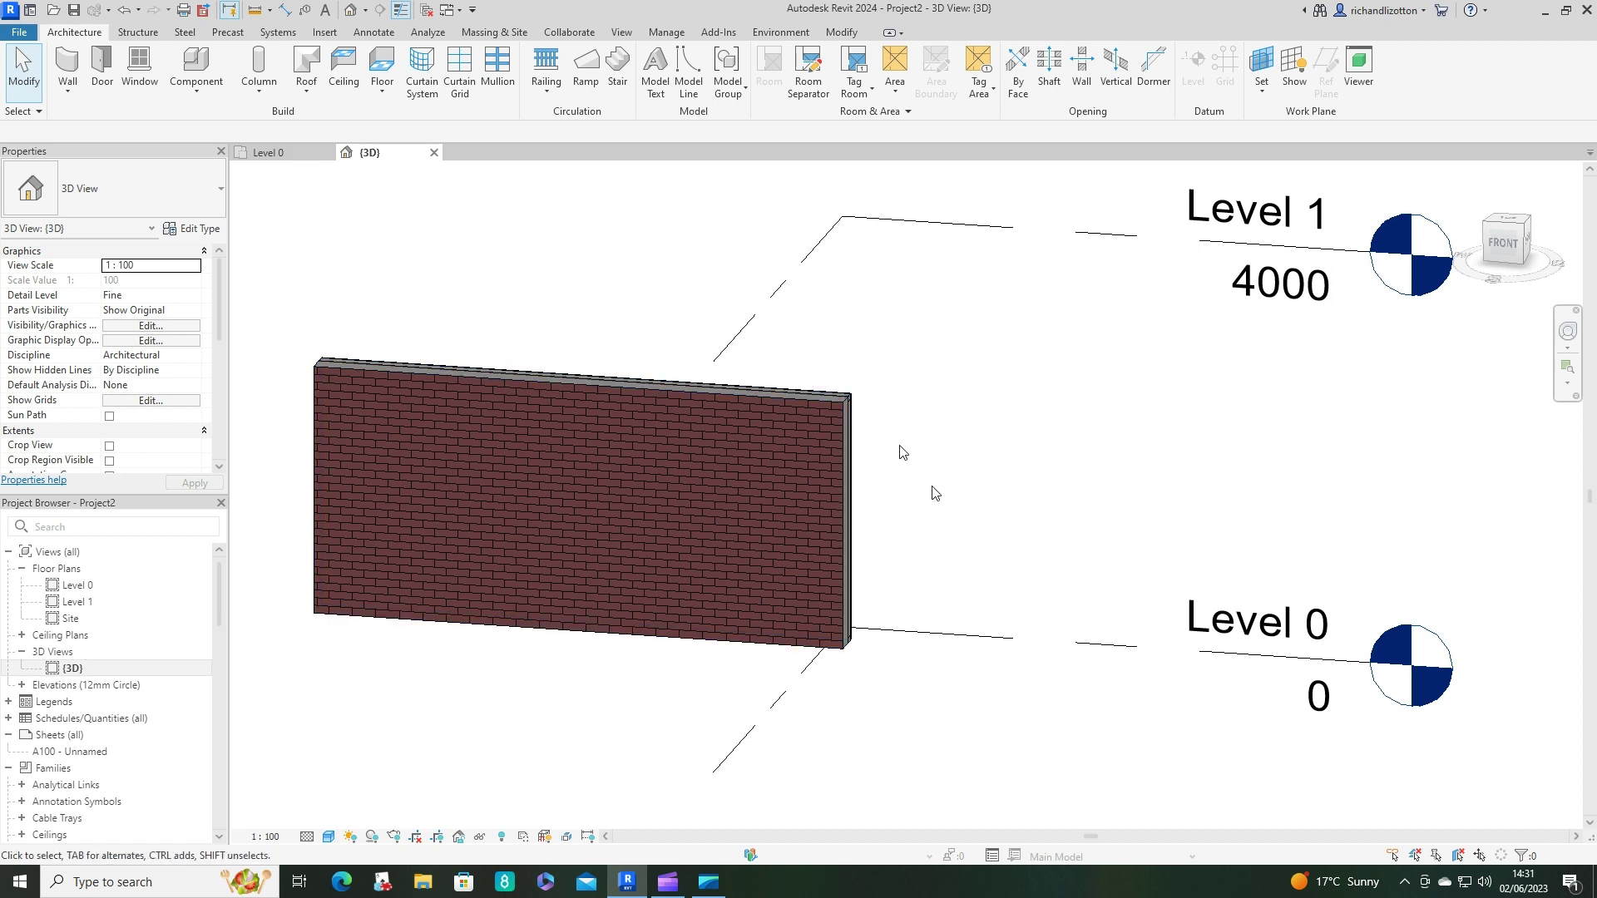
mouse_move(933, 493)
middle_mouse_down("shift")
mouse_move(952, 492)
mouse_move(927, 499)
middle_mouse_up("shift")
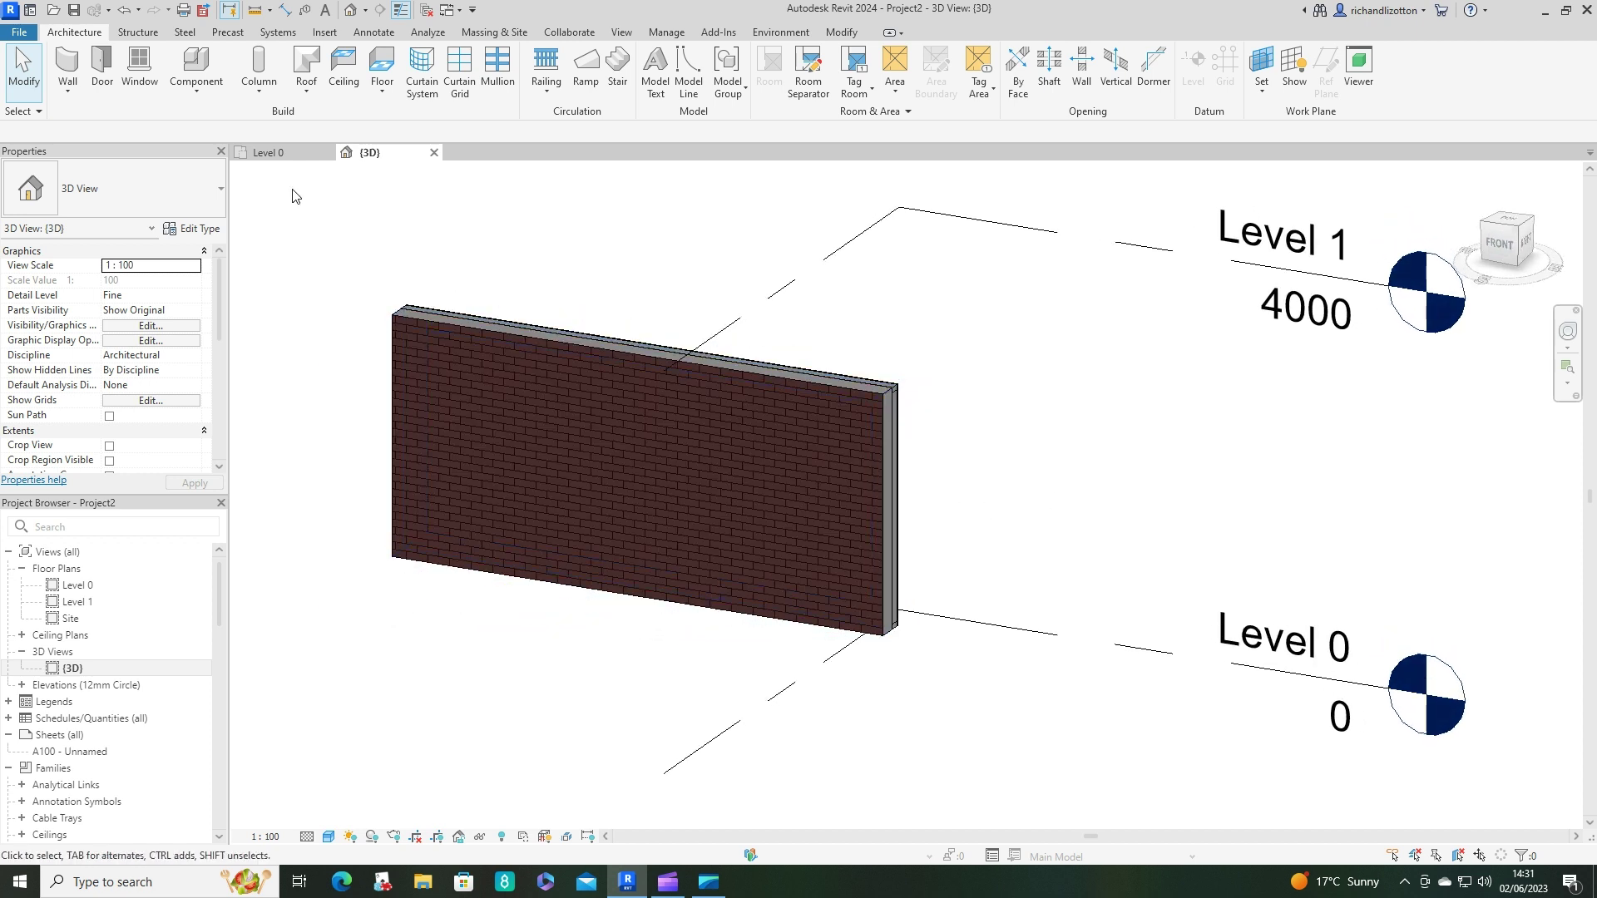
- Place a Doors_ExtDbl_Flush 1810x2110mm double door near the wall's right end on Level 0
left_click(267, 153)
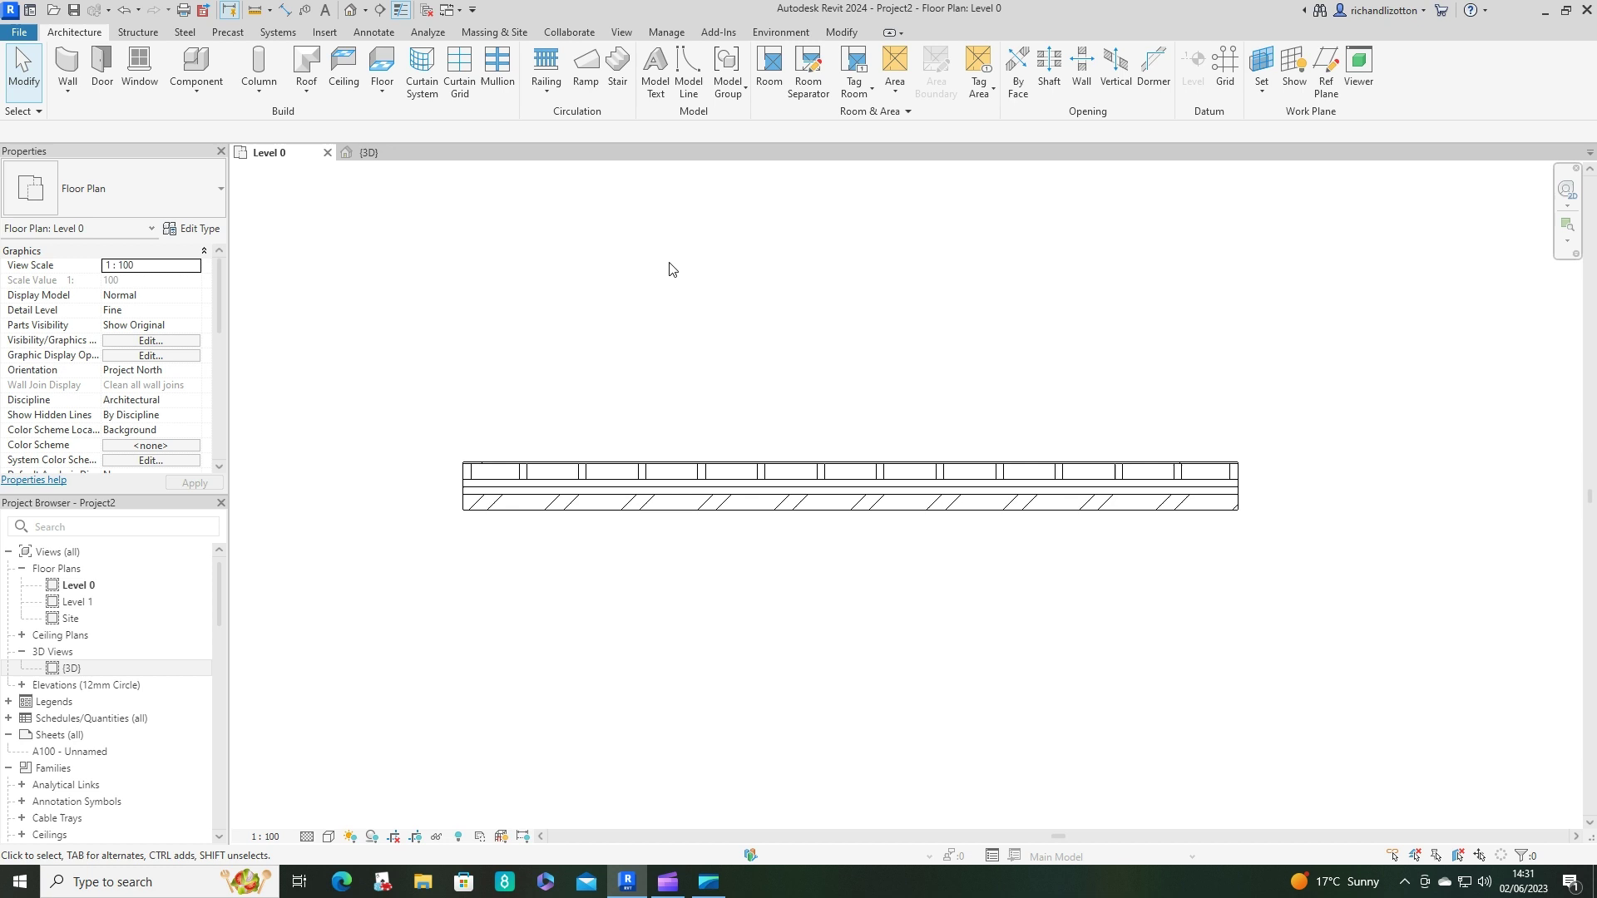
left_click(101, 66)
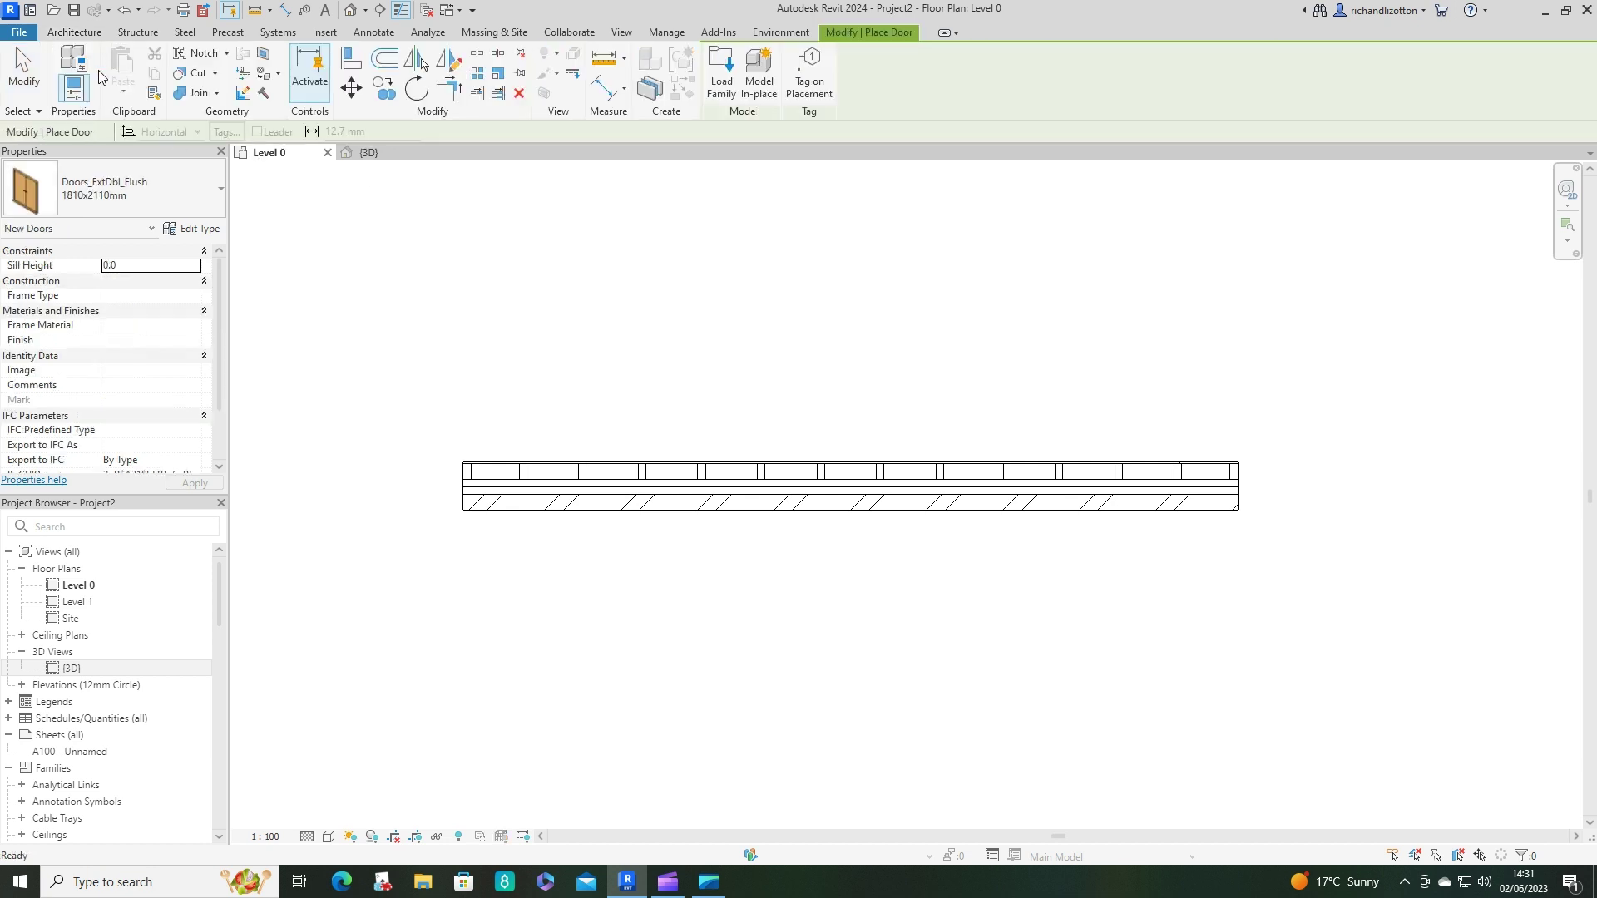
left_click(203, 199)
left_click(203, 200)
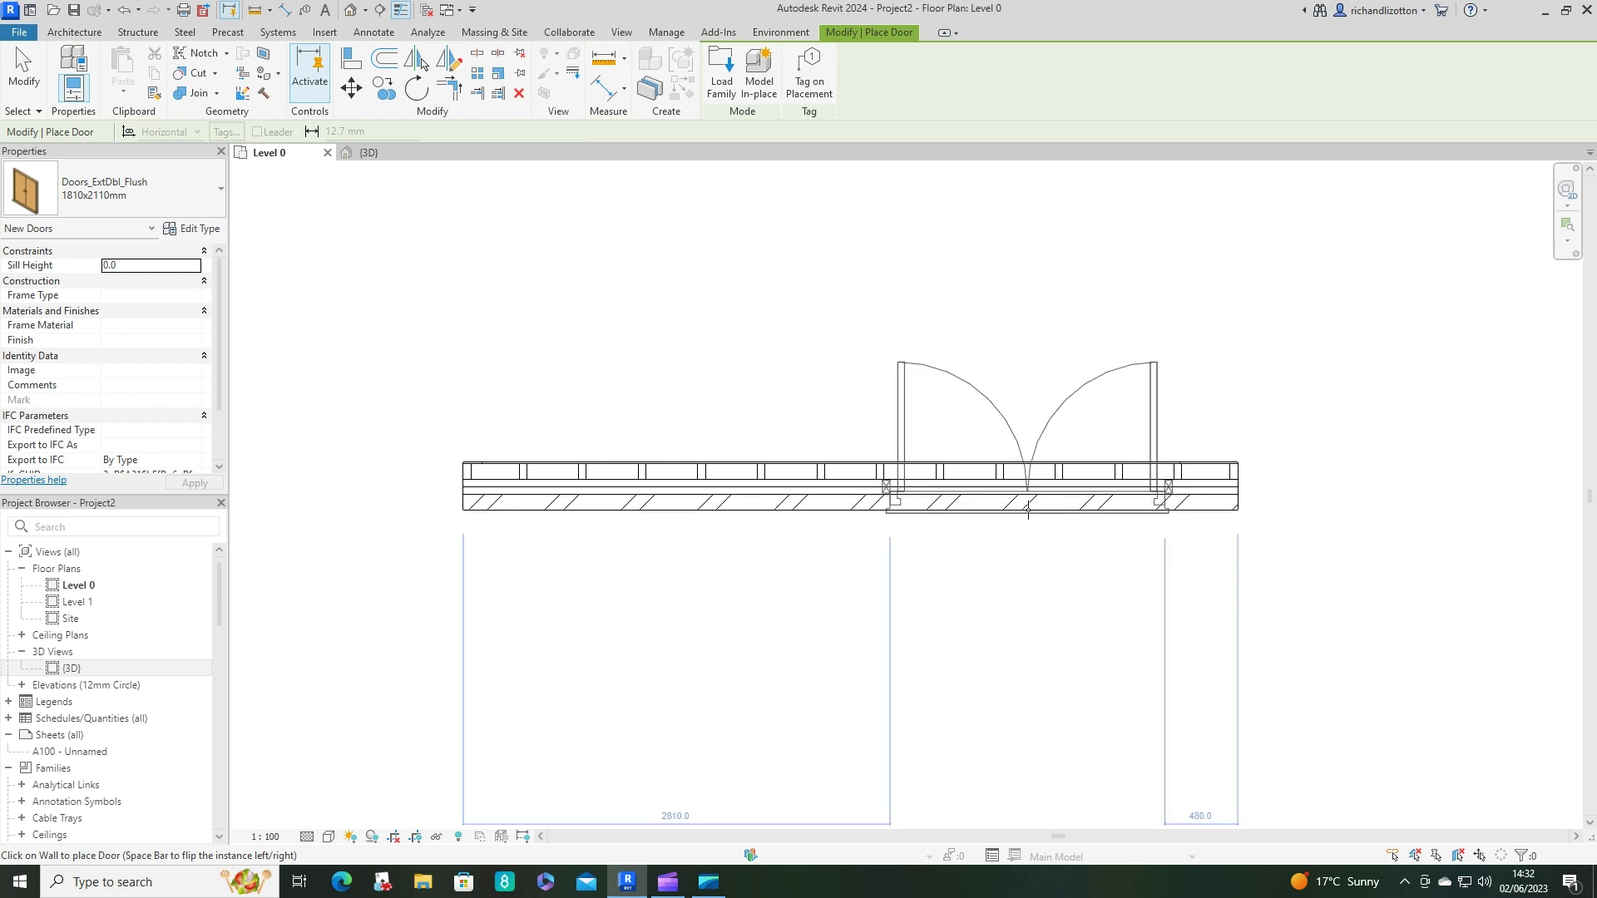
left_click(1026, 511)
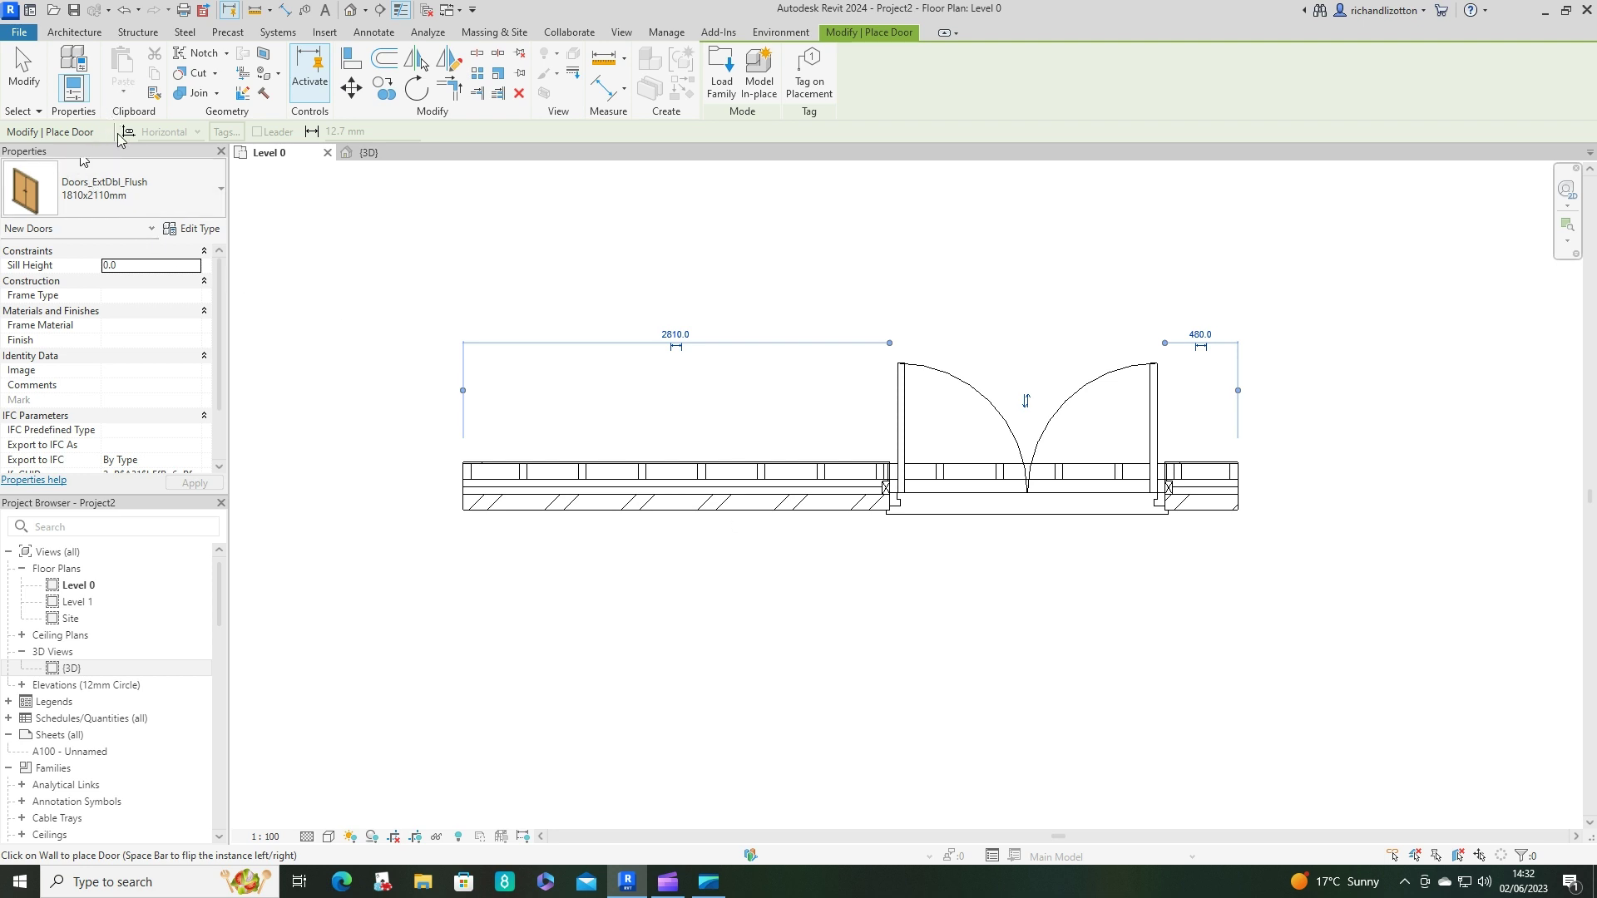
- Place a Windows_Sgl_Plain 910x1210mm window left of the door via WN, then view it in 3D
key("w")
key("n")
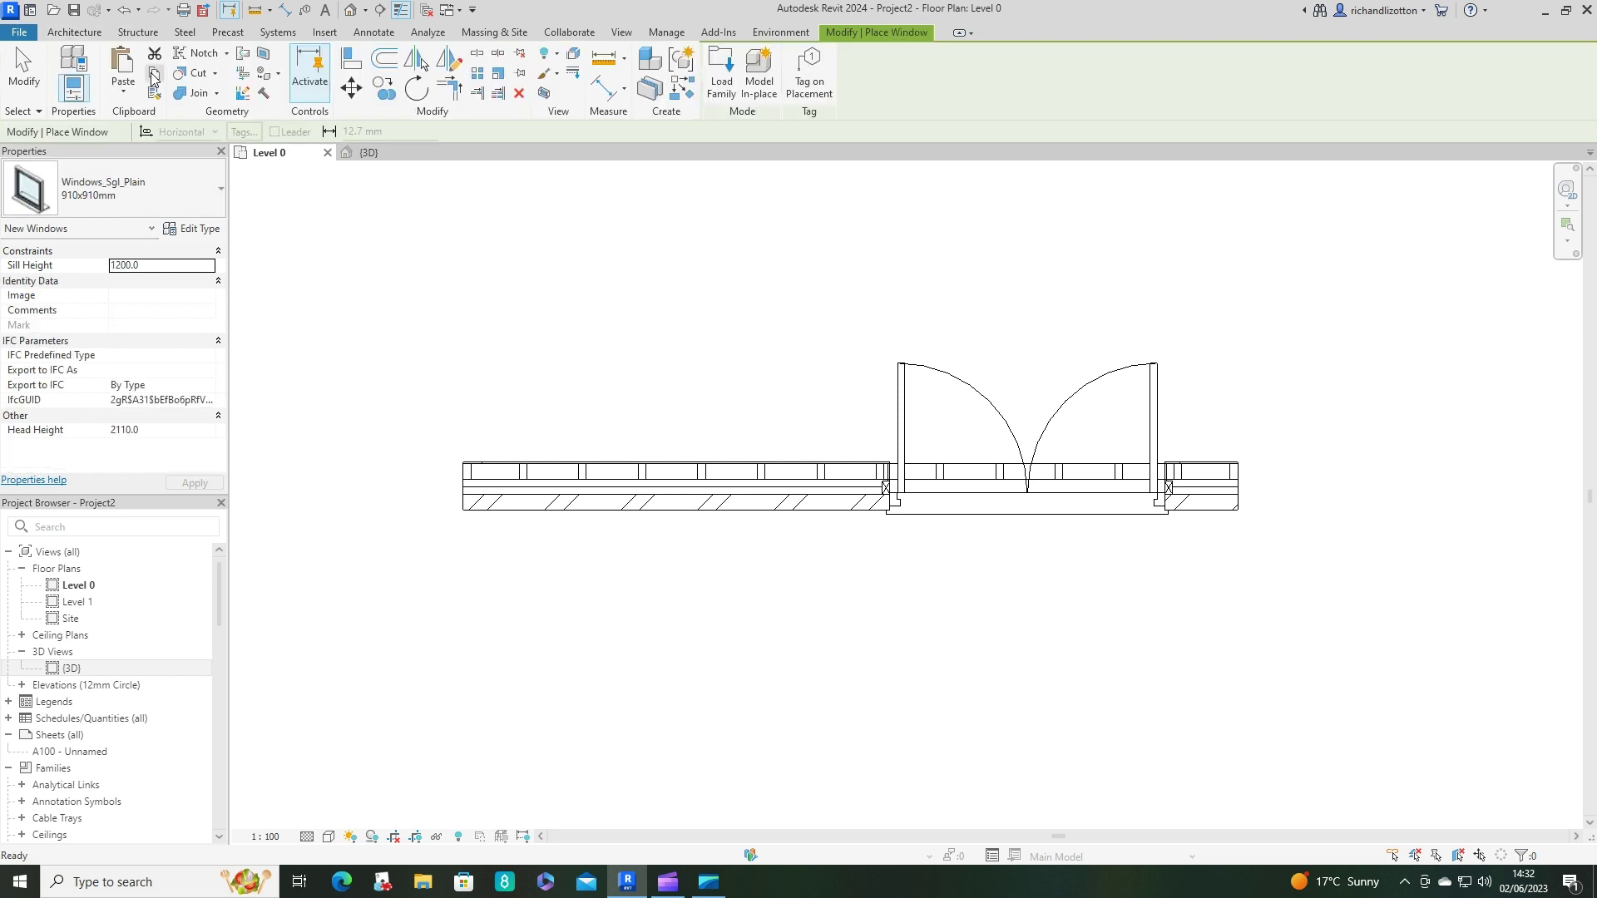
left_click(220, 191)
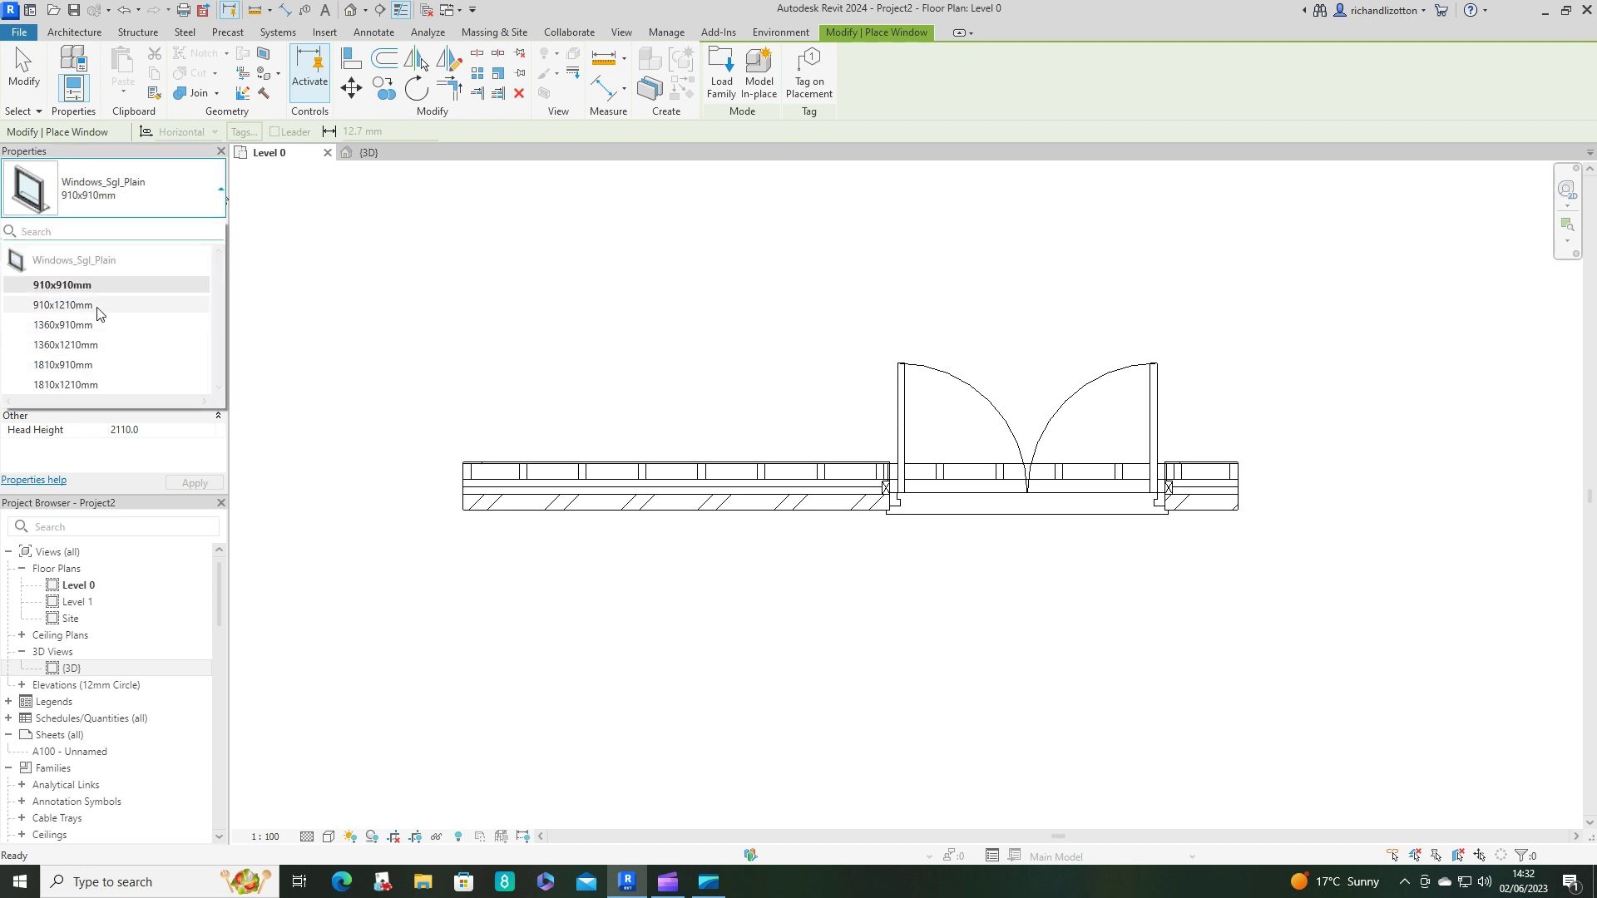
left_click(97, 314)
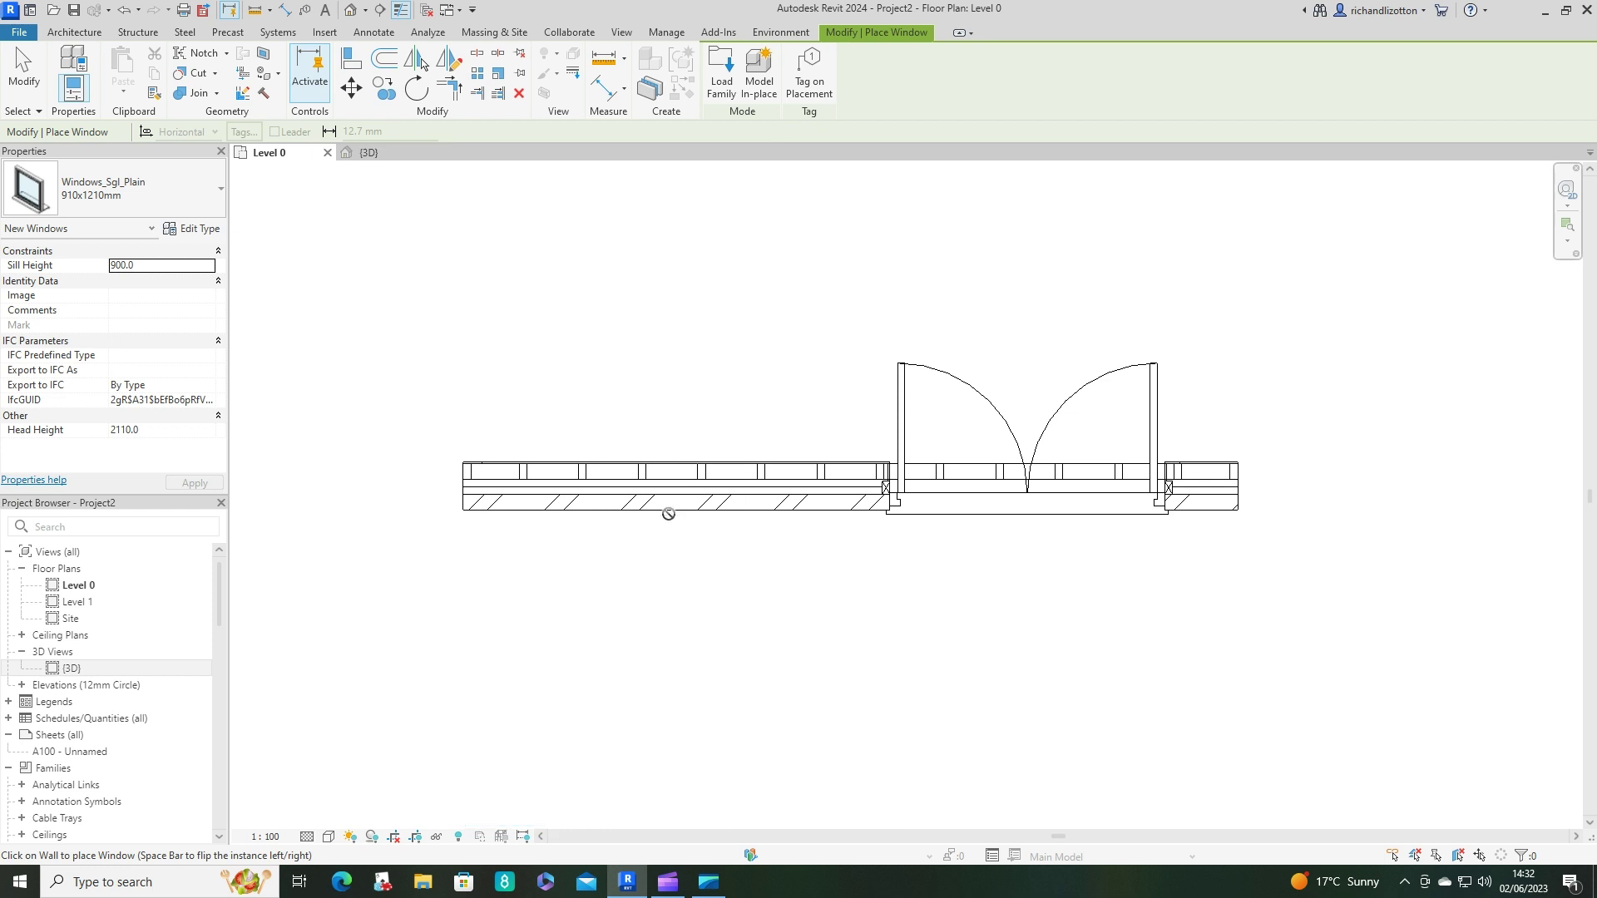
left_click(668, 498)
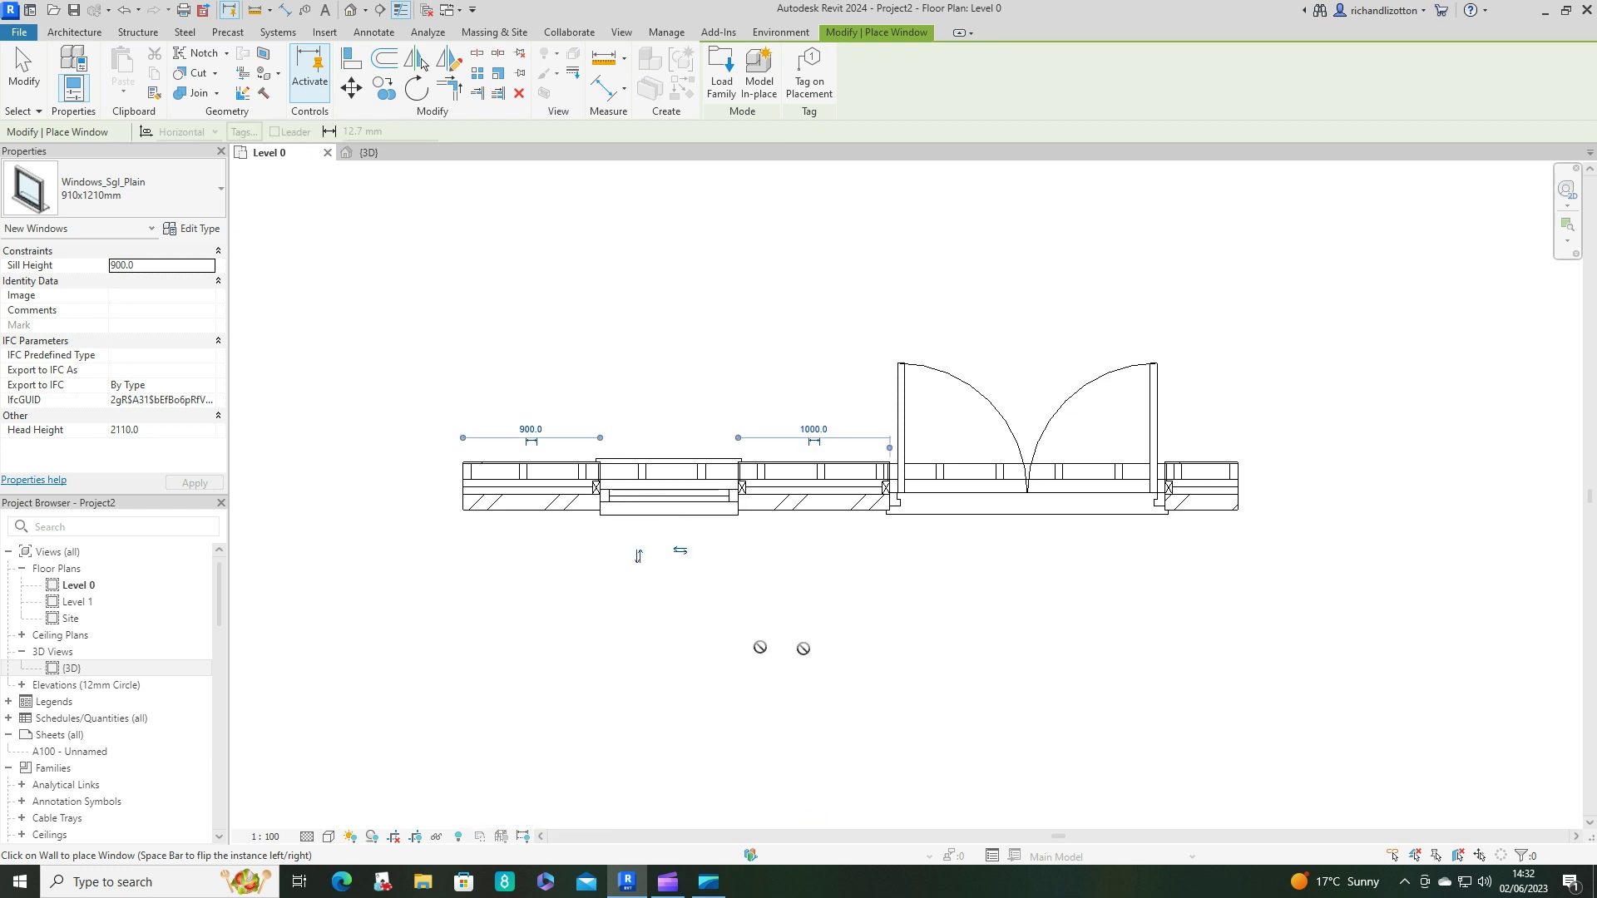
key("Escape")
key("Escape")
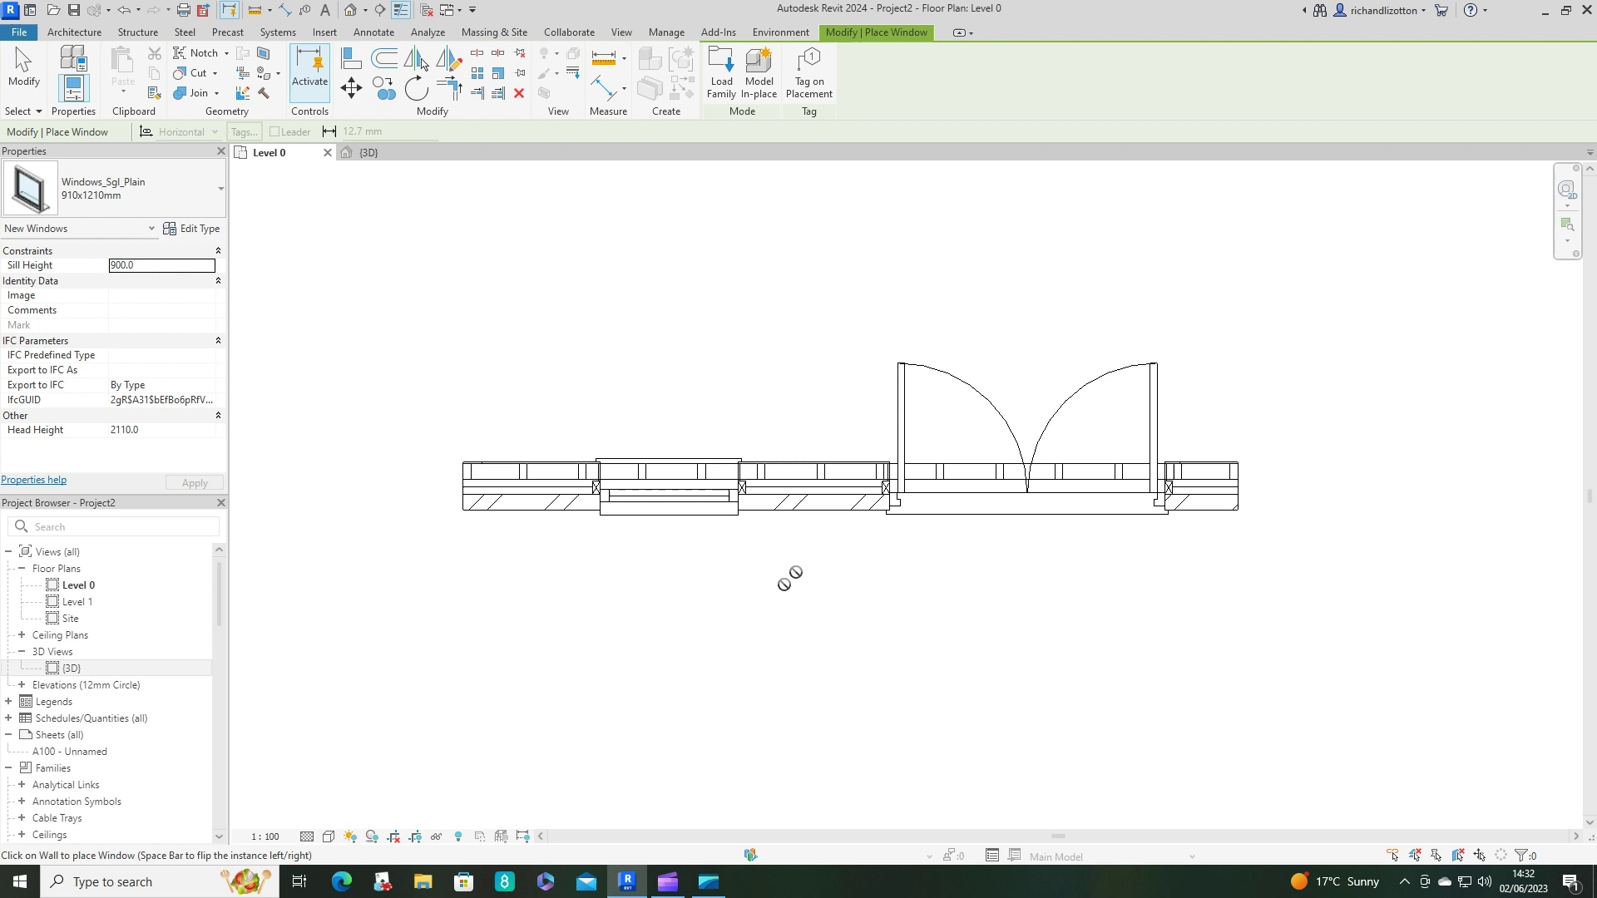
left_click(367, 152)
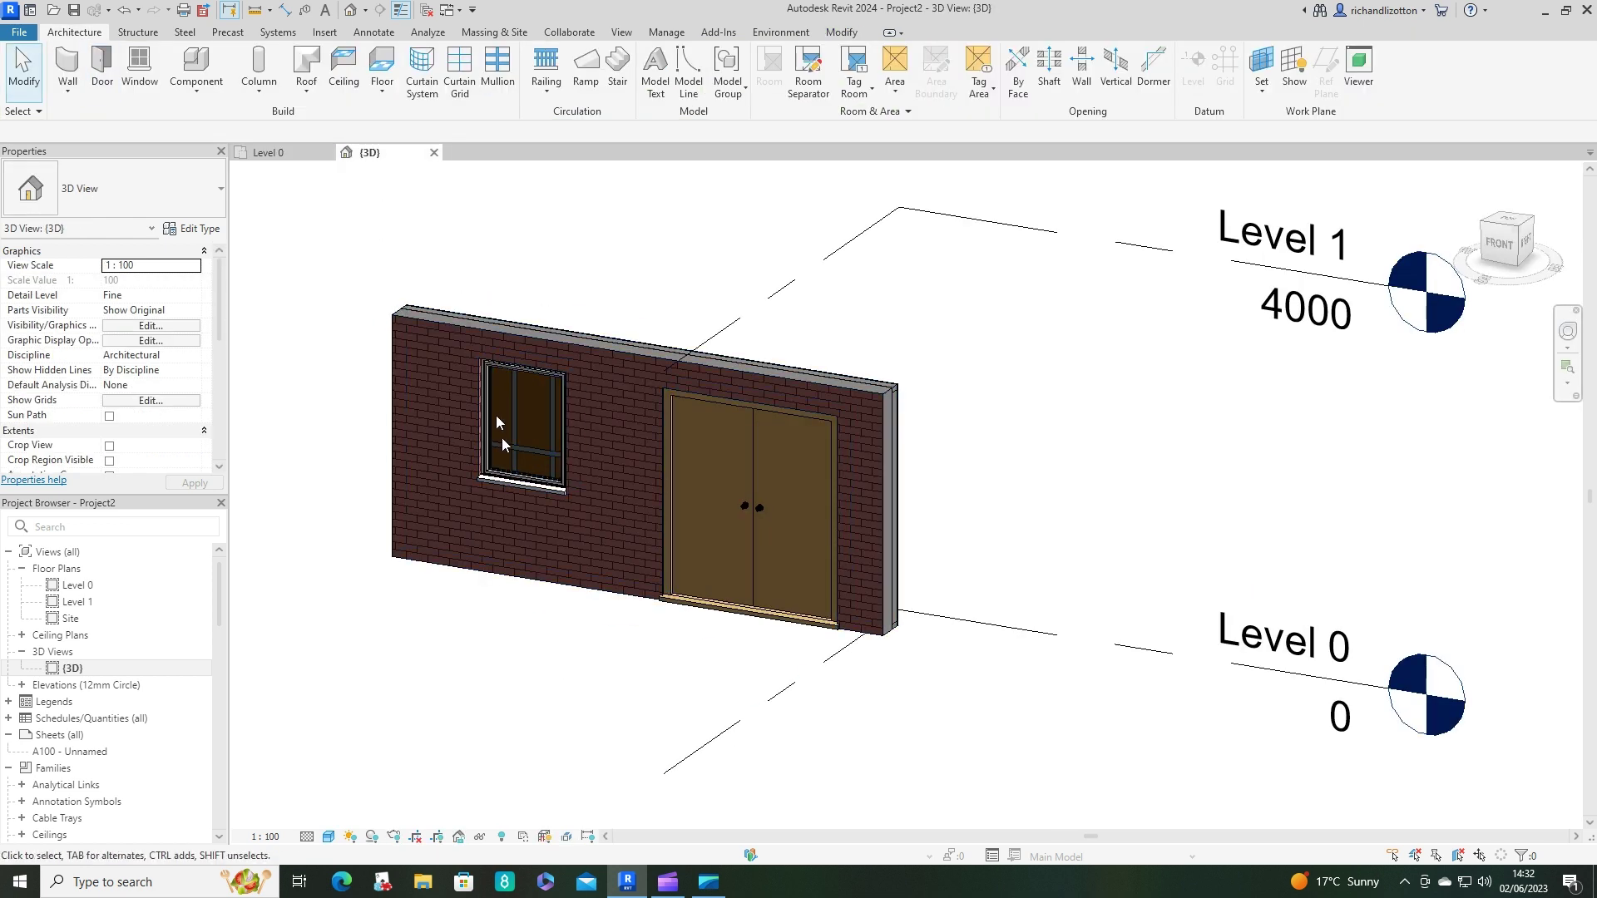
- Check the wall's back in 3D, view the South and North elevations, then orbit 3D to isometric
middle_click_drag(1038, 635, 474, 520, "shift")
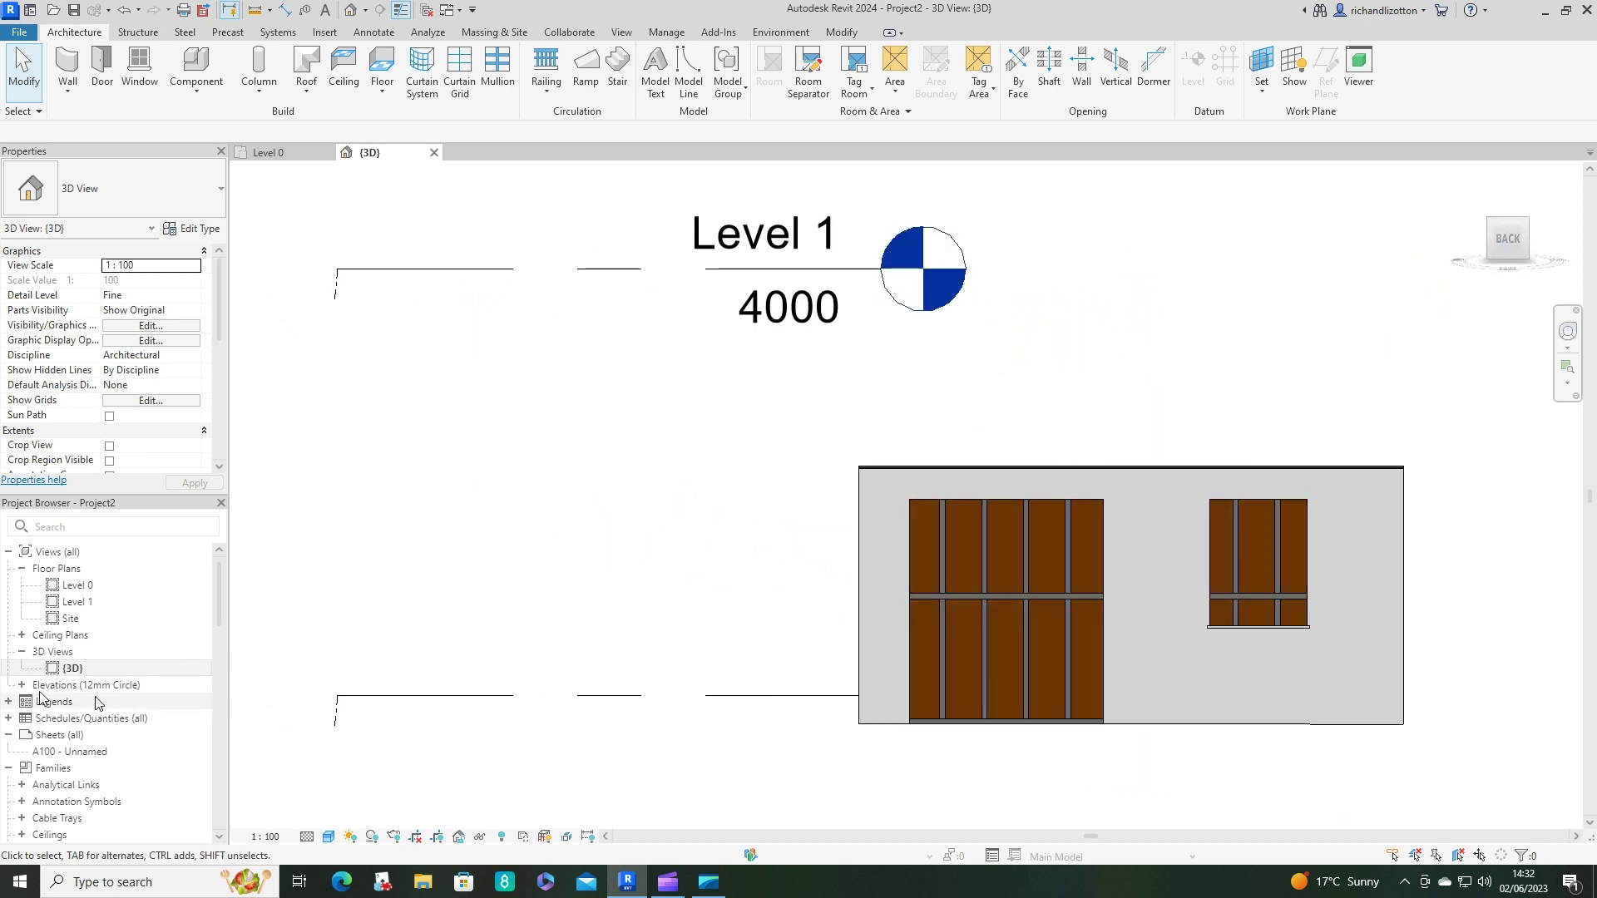
left_click(21, 686)
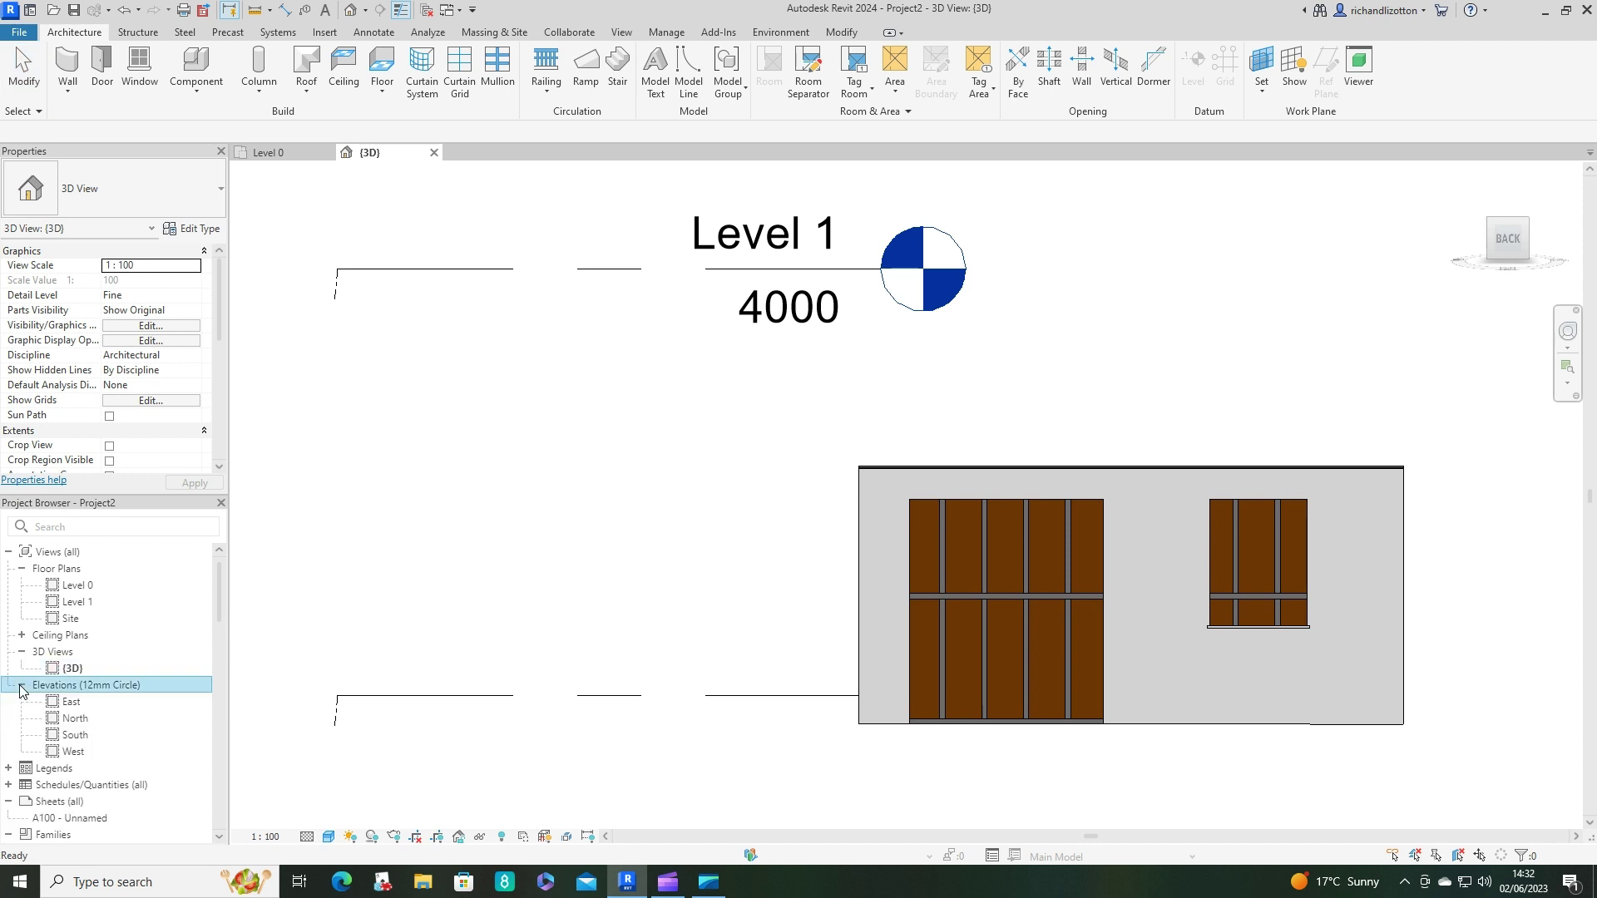
double_click(72, 736)
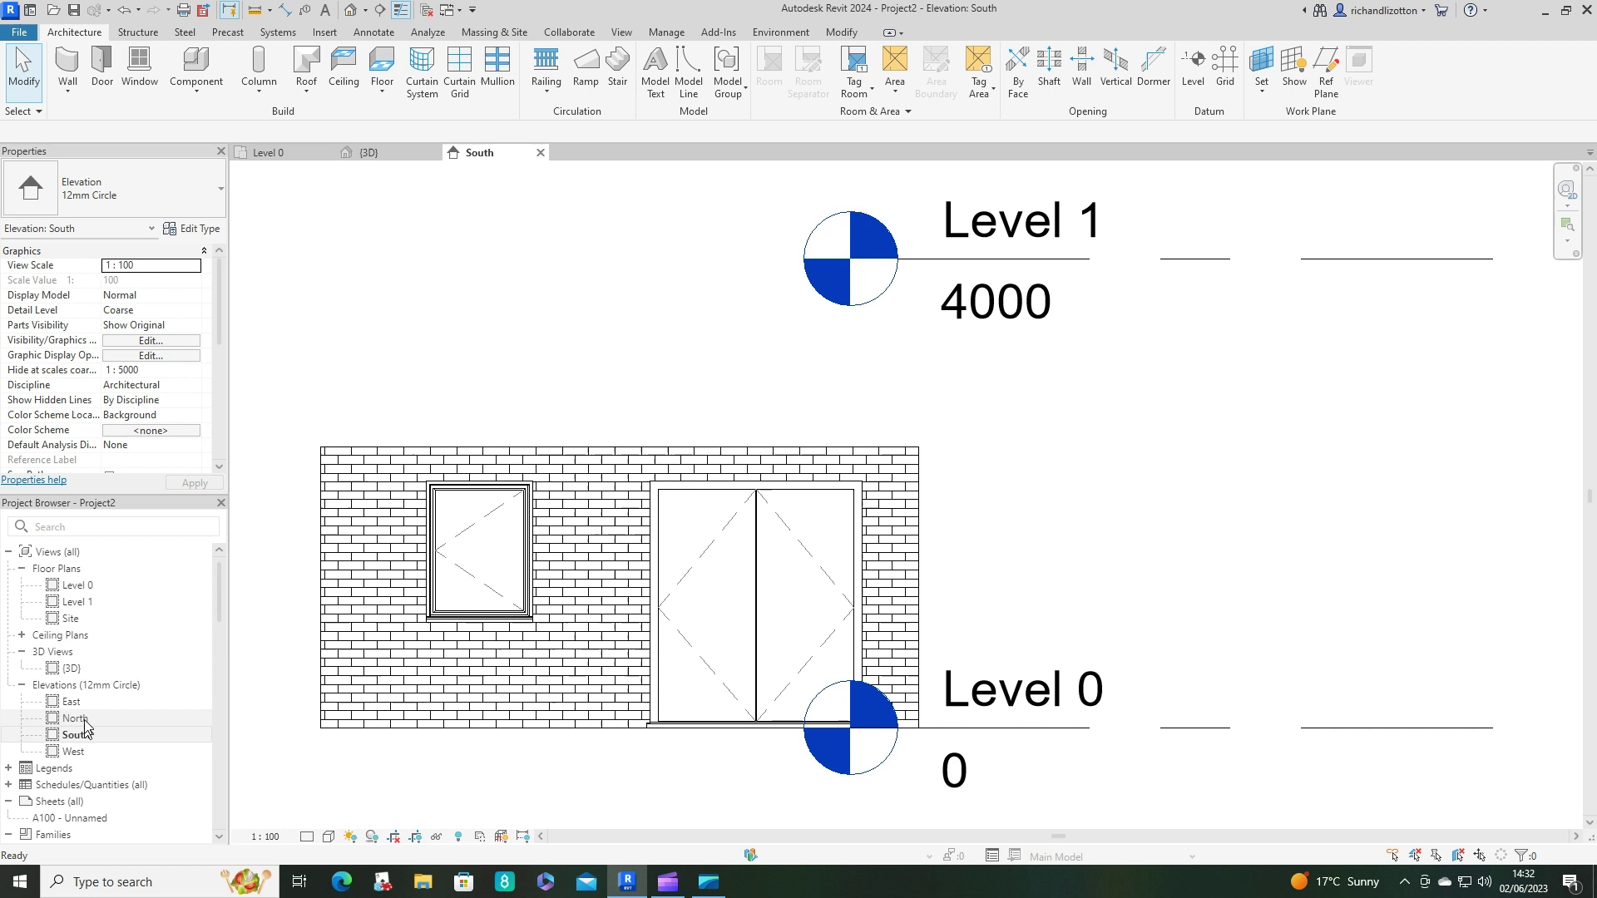
double_click(74, 718)
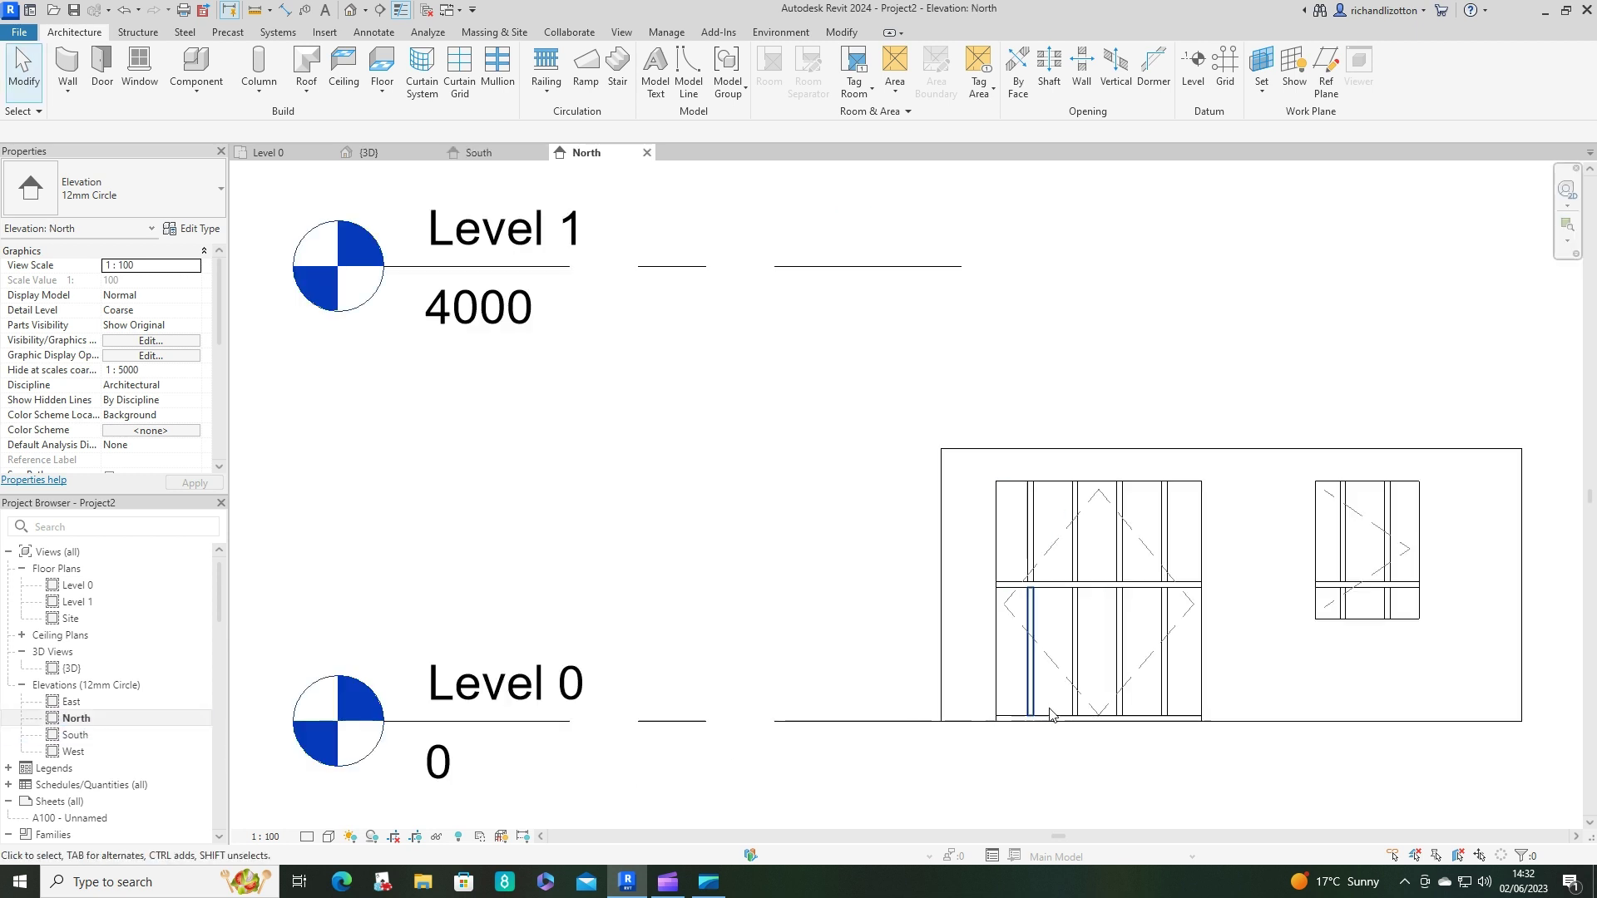
middle_click_drag(1182, 692, 643, 593)
scroll(888, 497, "up", 3)
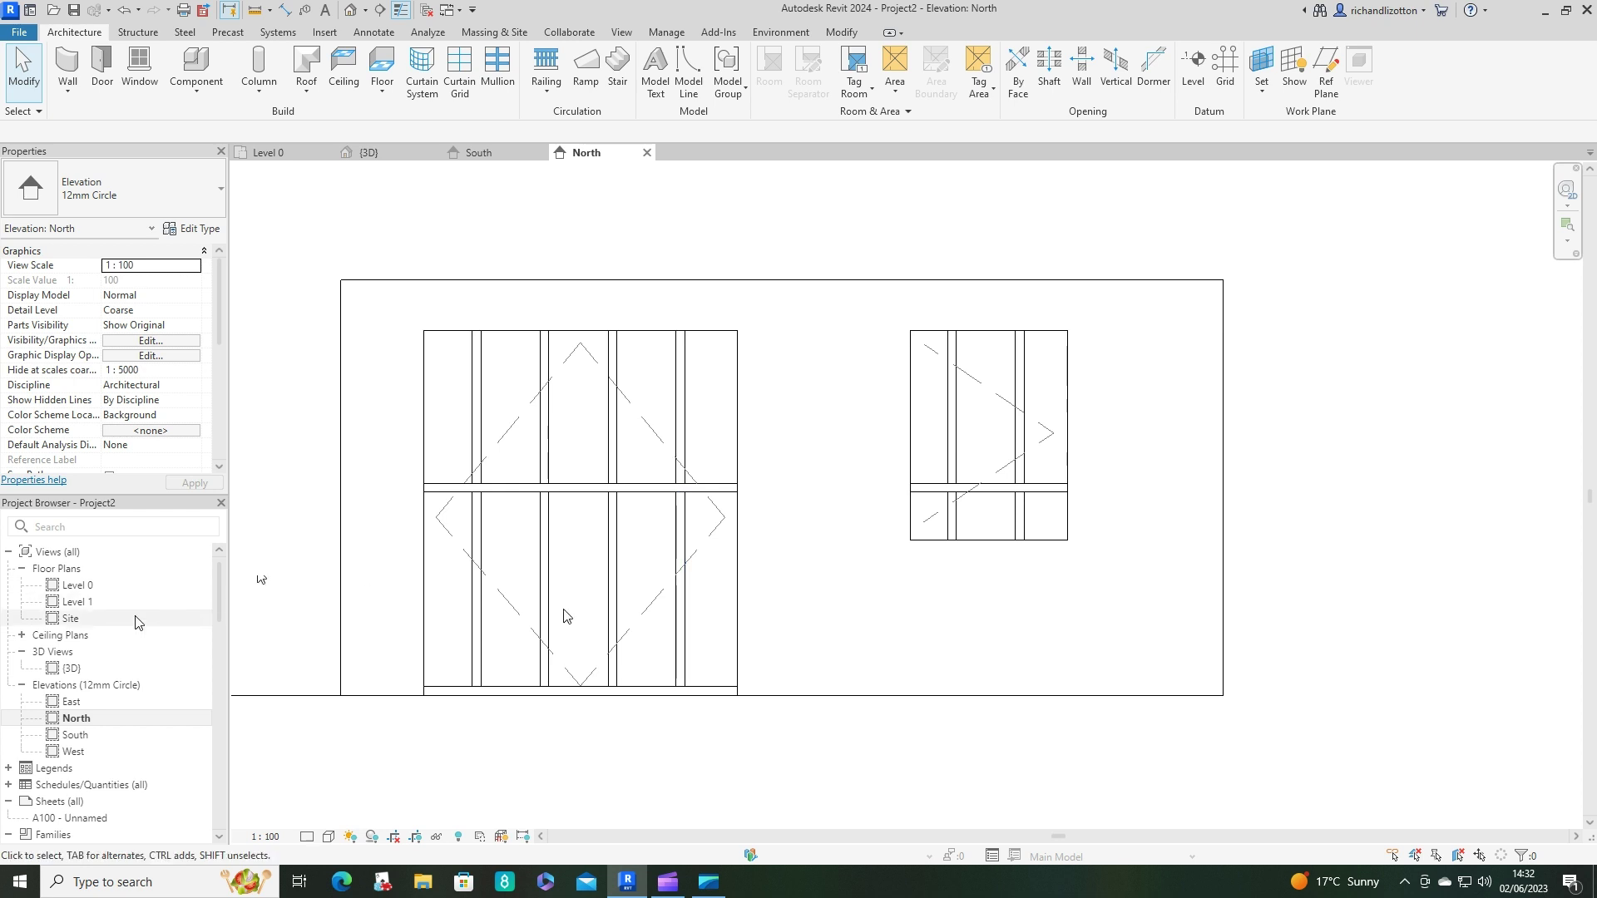
left_click(373, 153)
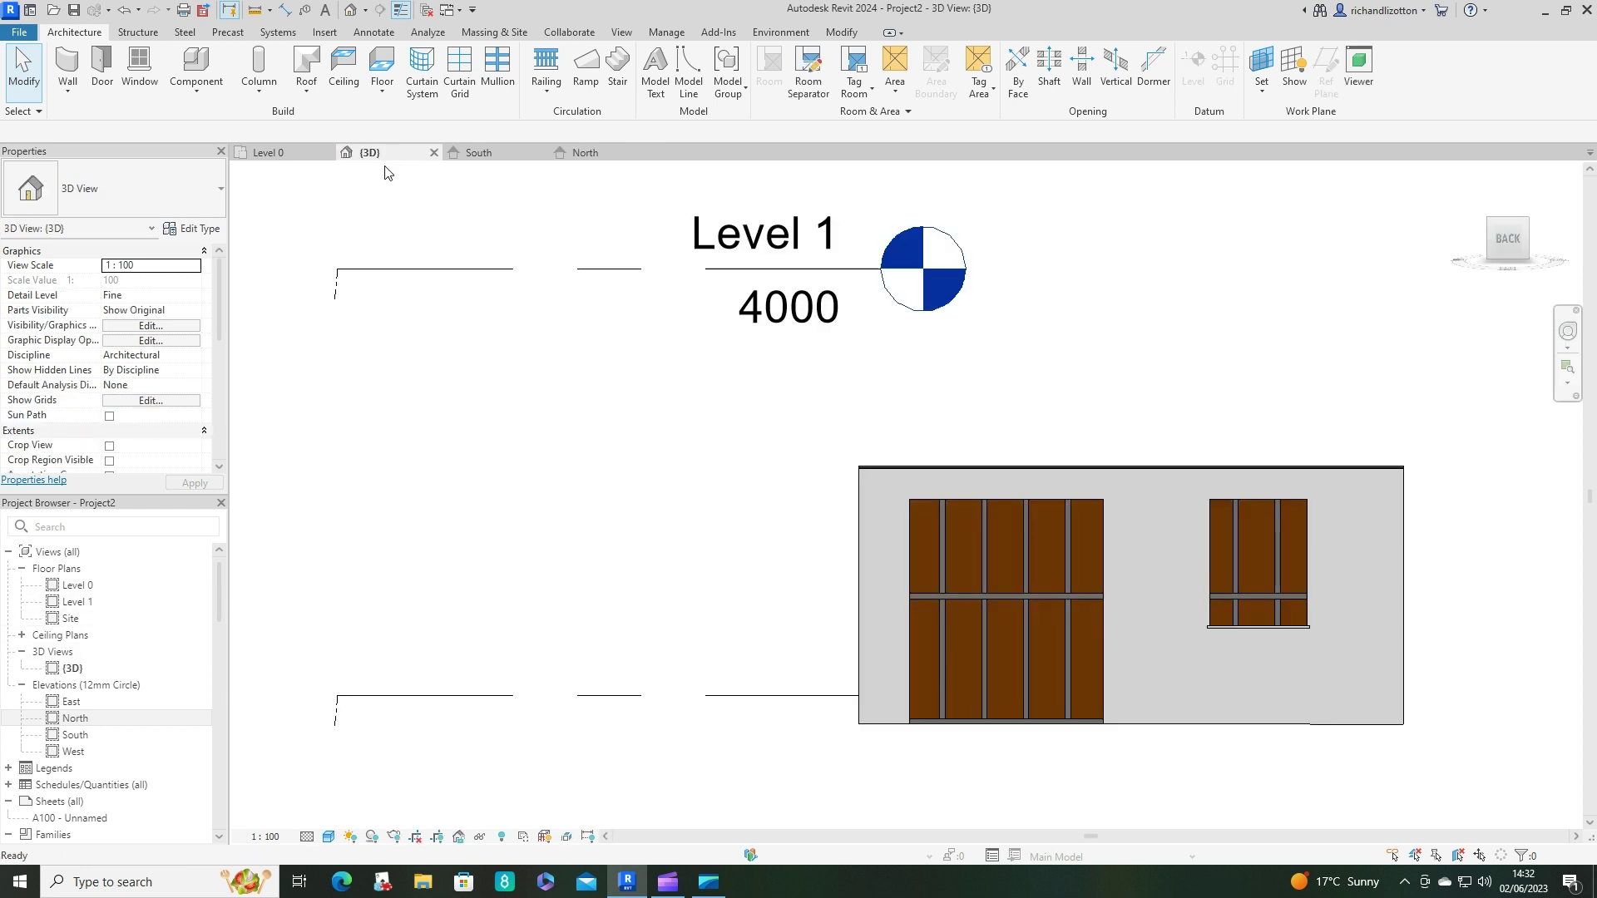
middle_click_drag(1046, 582, 1098, 609, "shift")
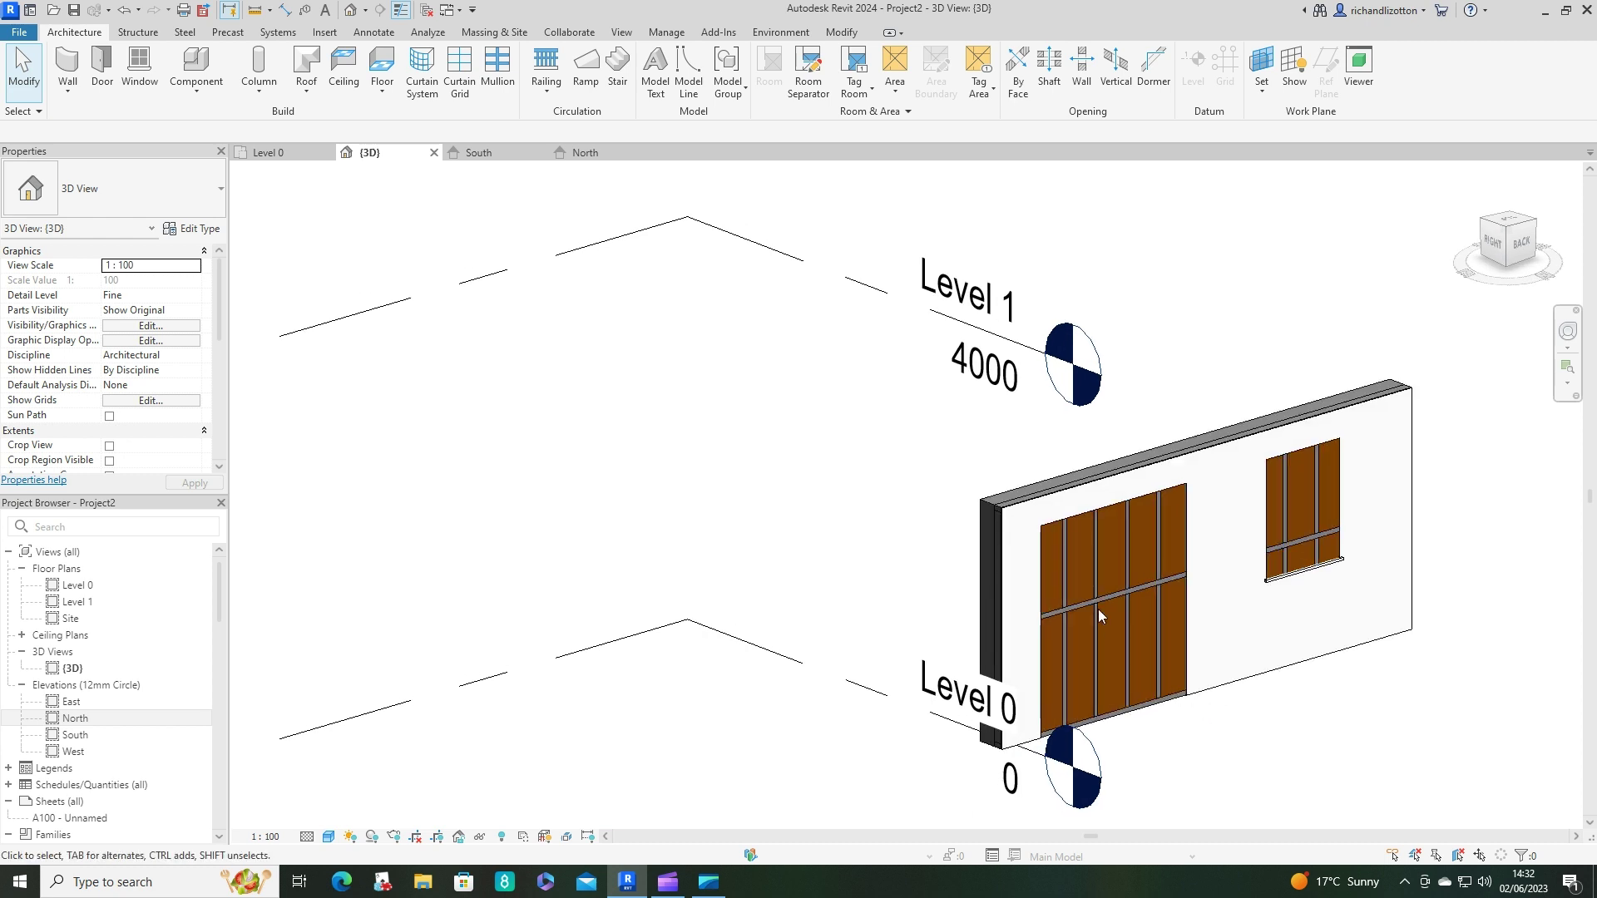
- Select the timber-frame curtain wall and open its outline profile for editing in the North elevation
left_click(1001, 514)
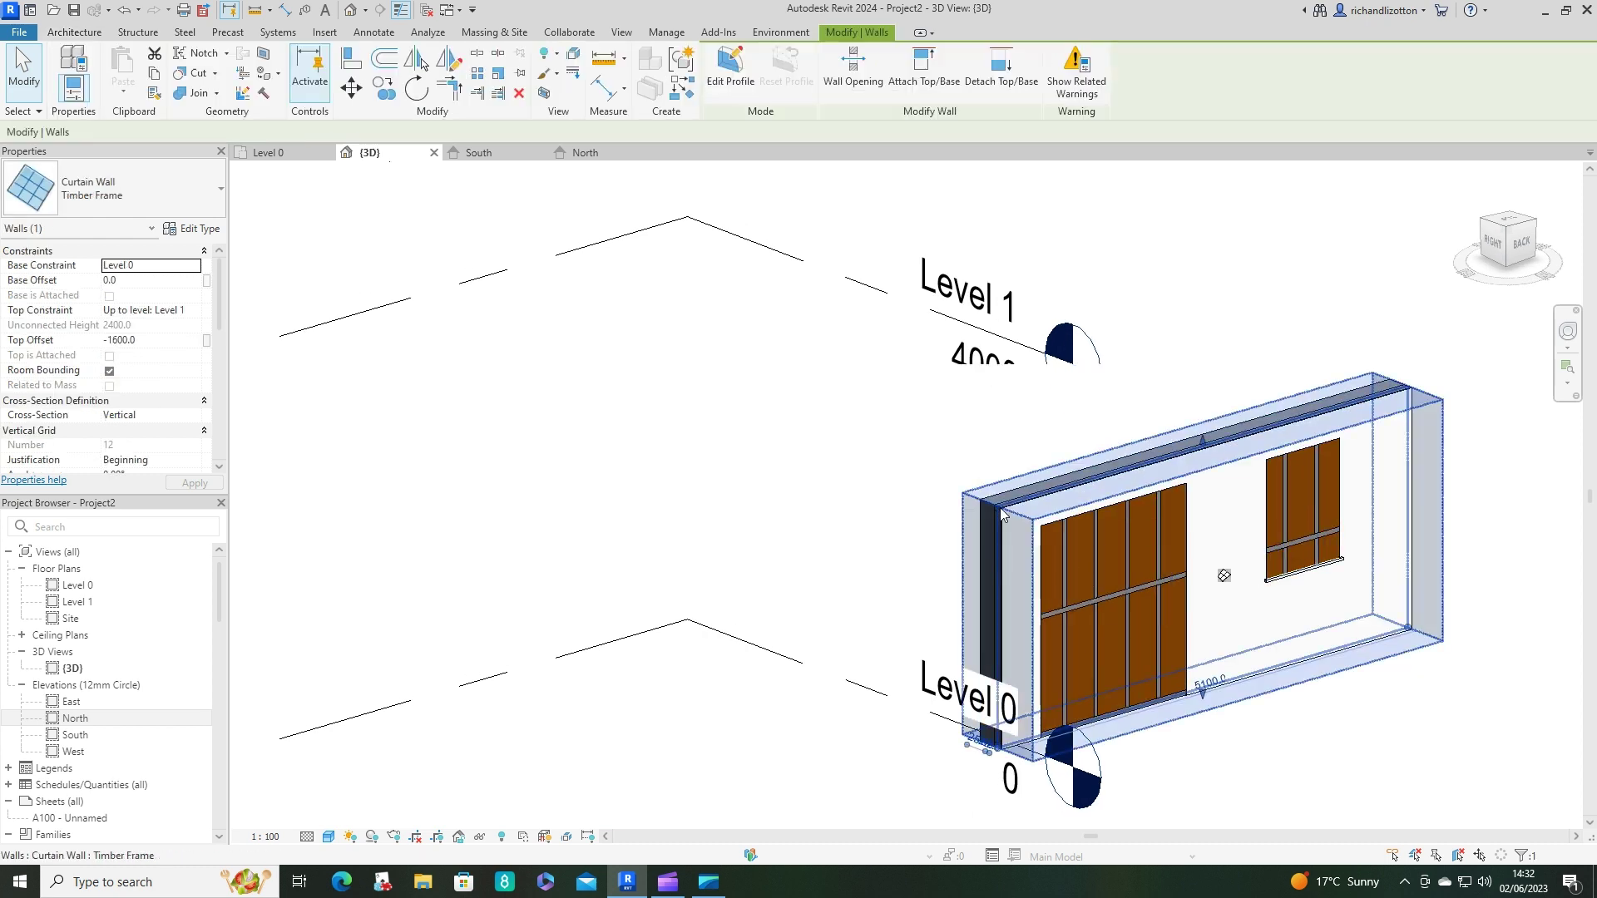
left_click(618, 155)
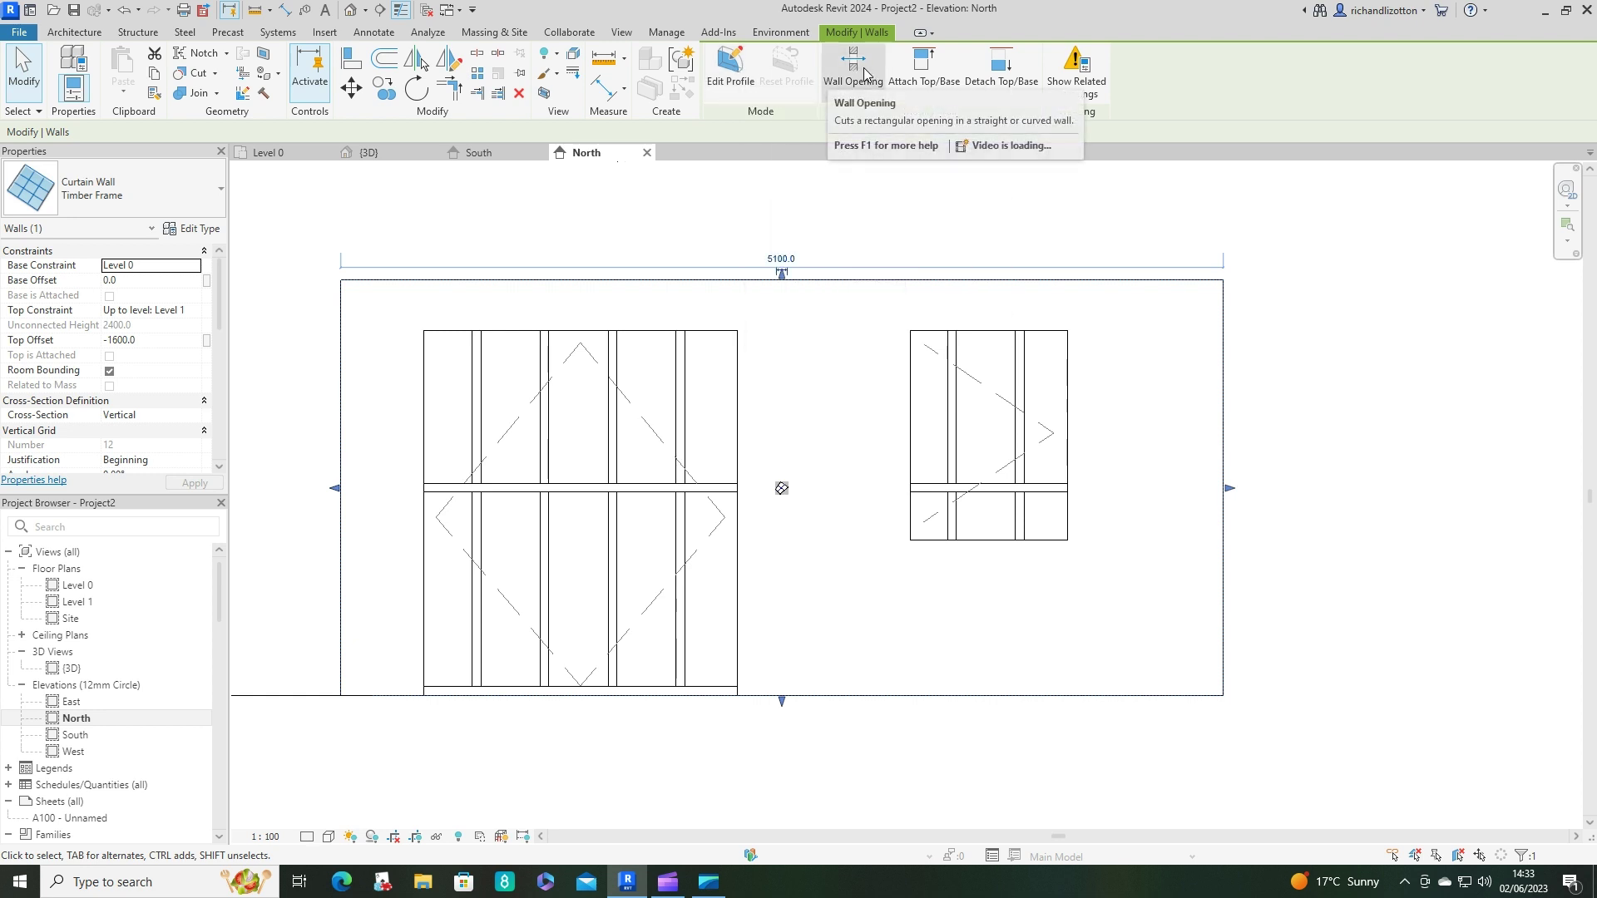
left_click(726, 65)
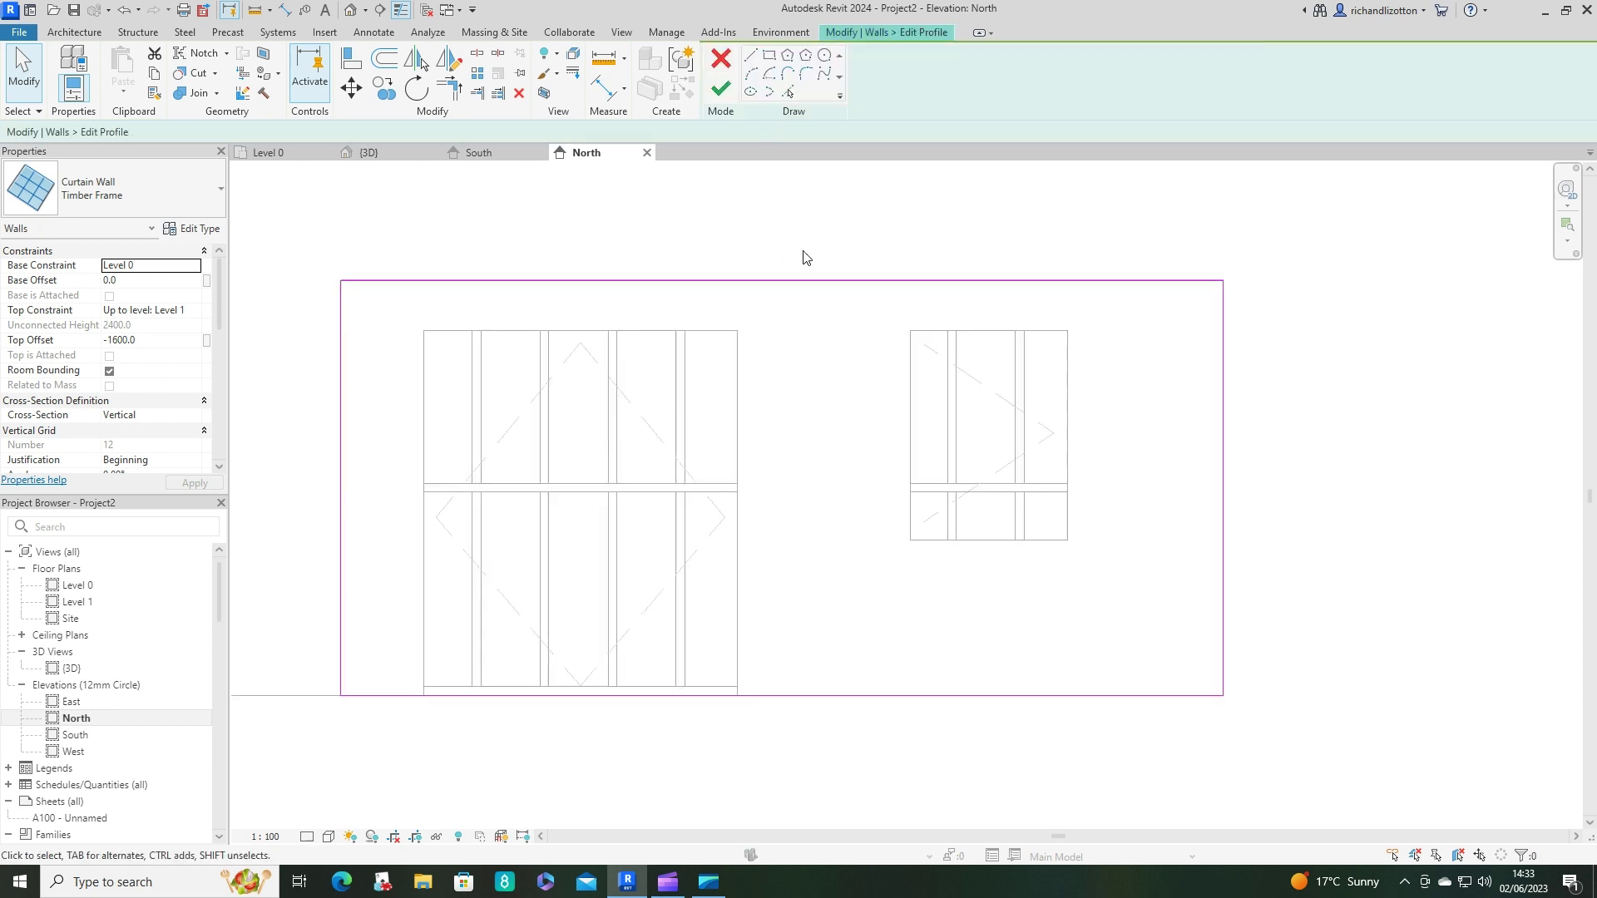
- Draw rectangle cut-outs around the window and the double door, dismissing the overlapping-lines warning
left_click(769, 57)
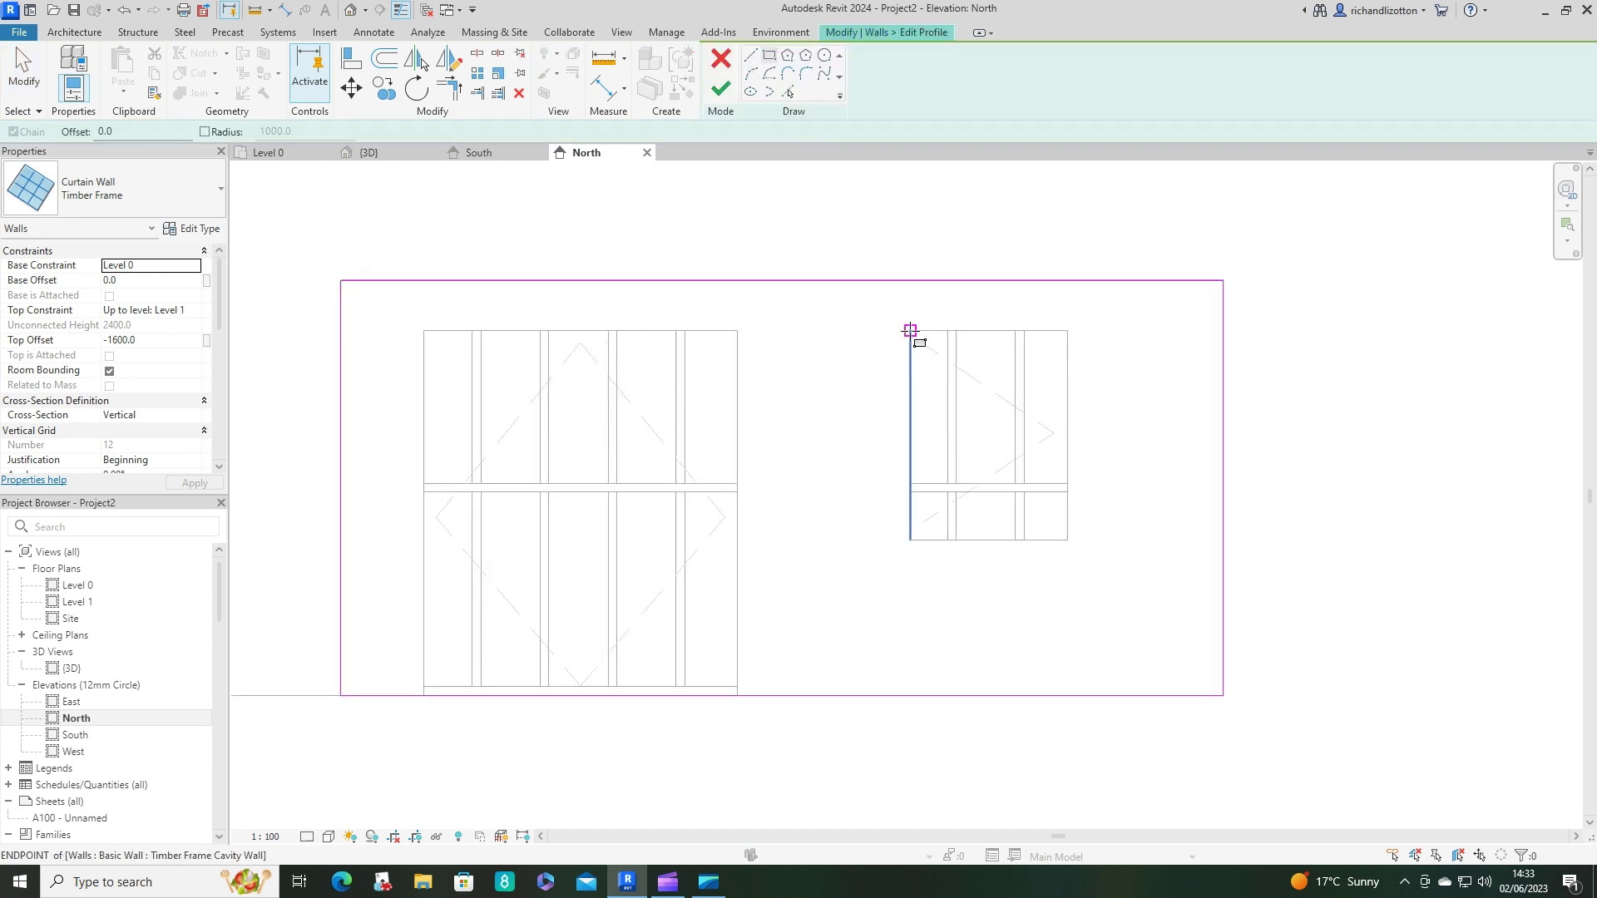
left_click(910, 330)
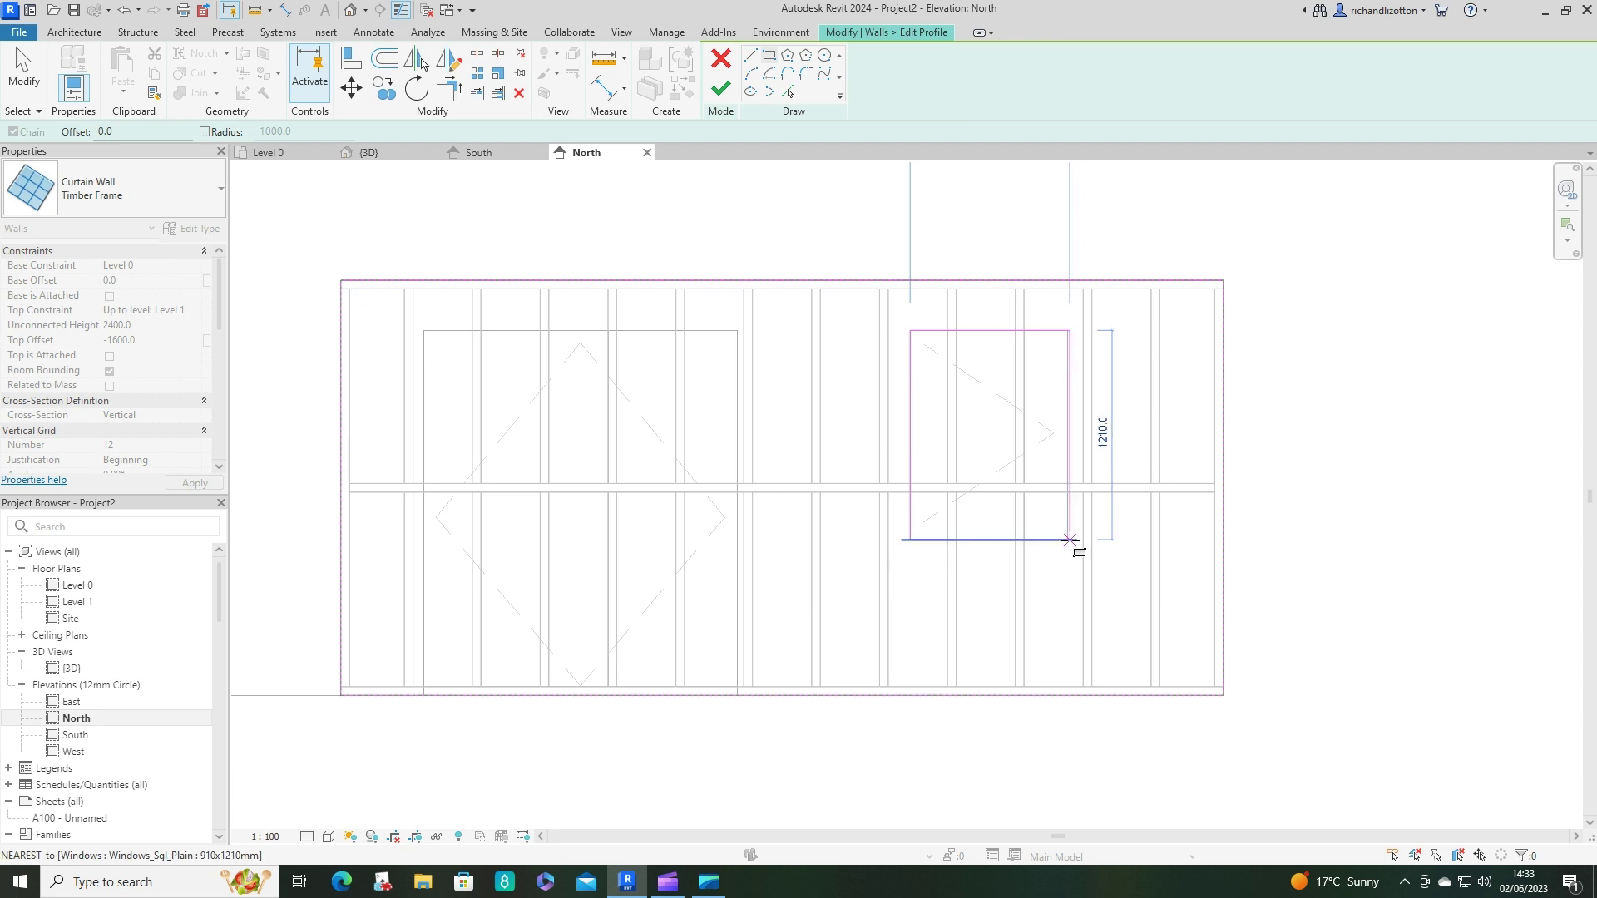
left_click(1070, 541)
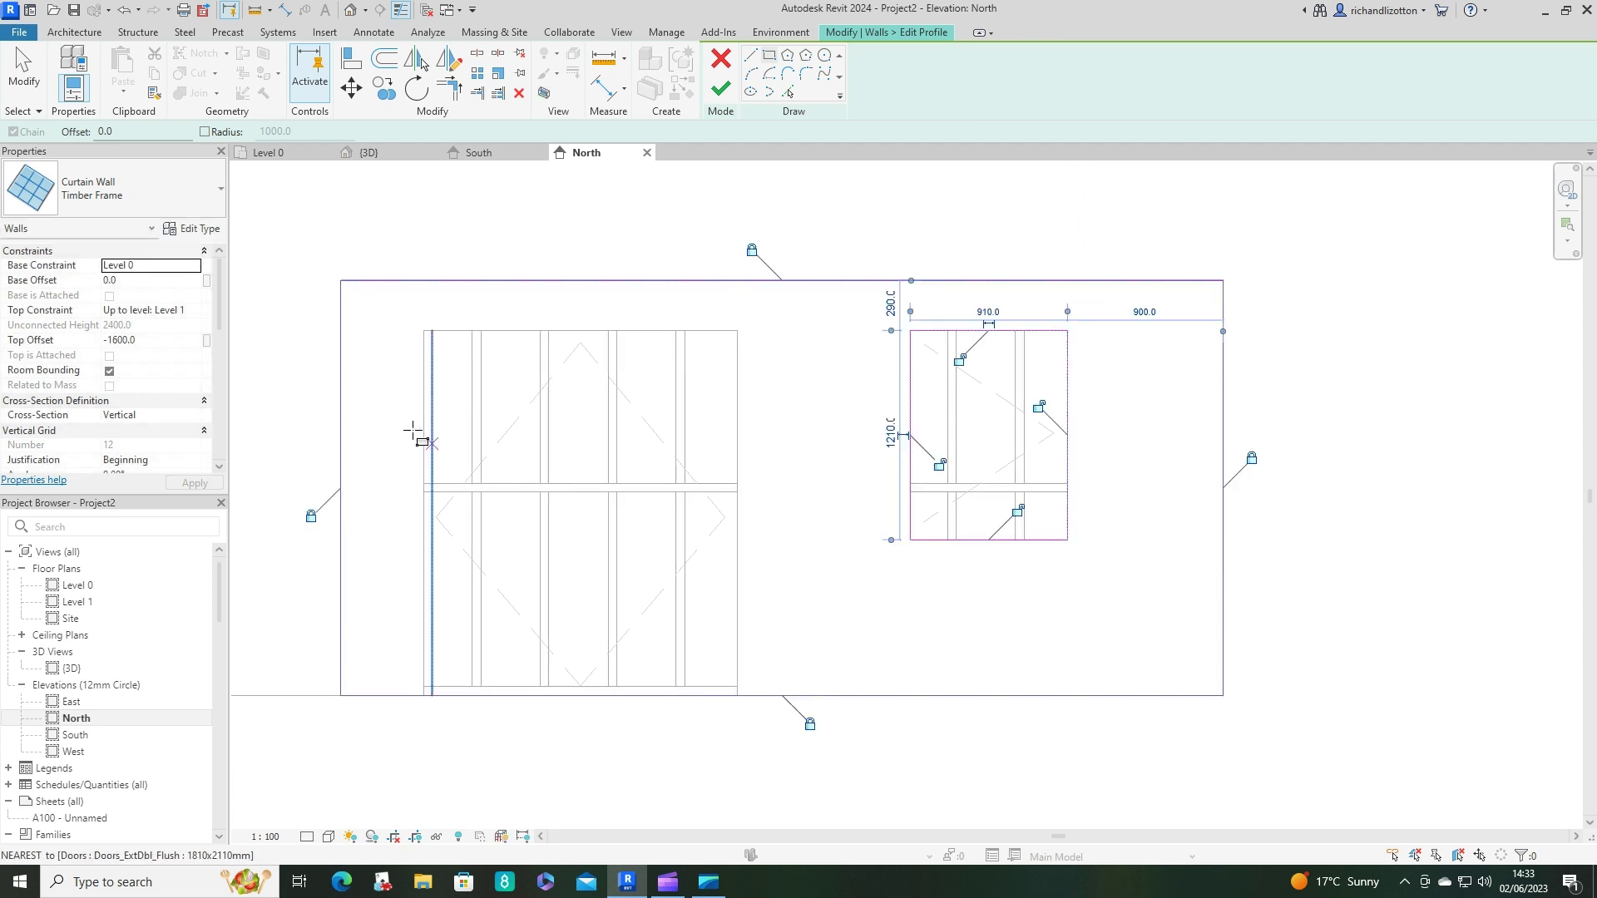
left_click(423, 331)
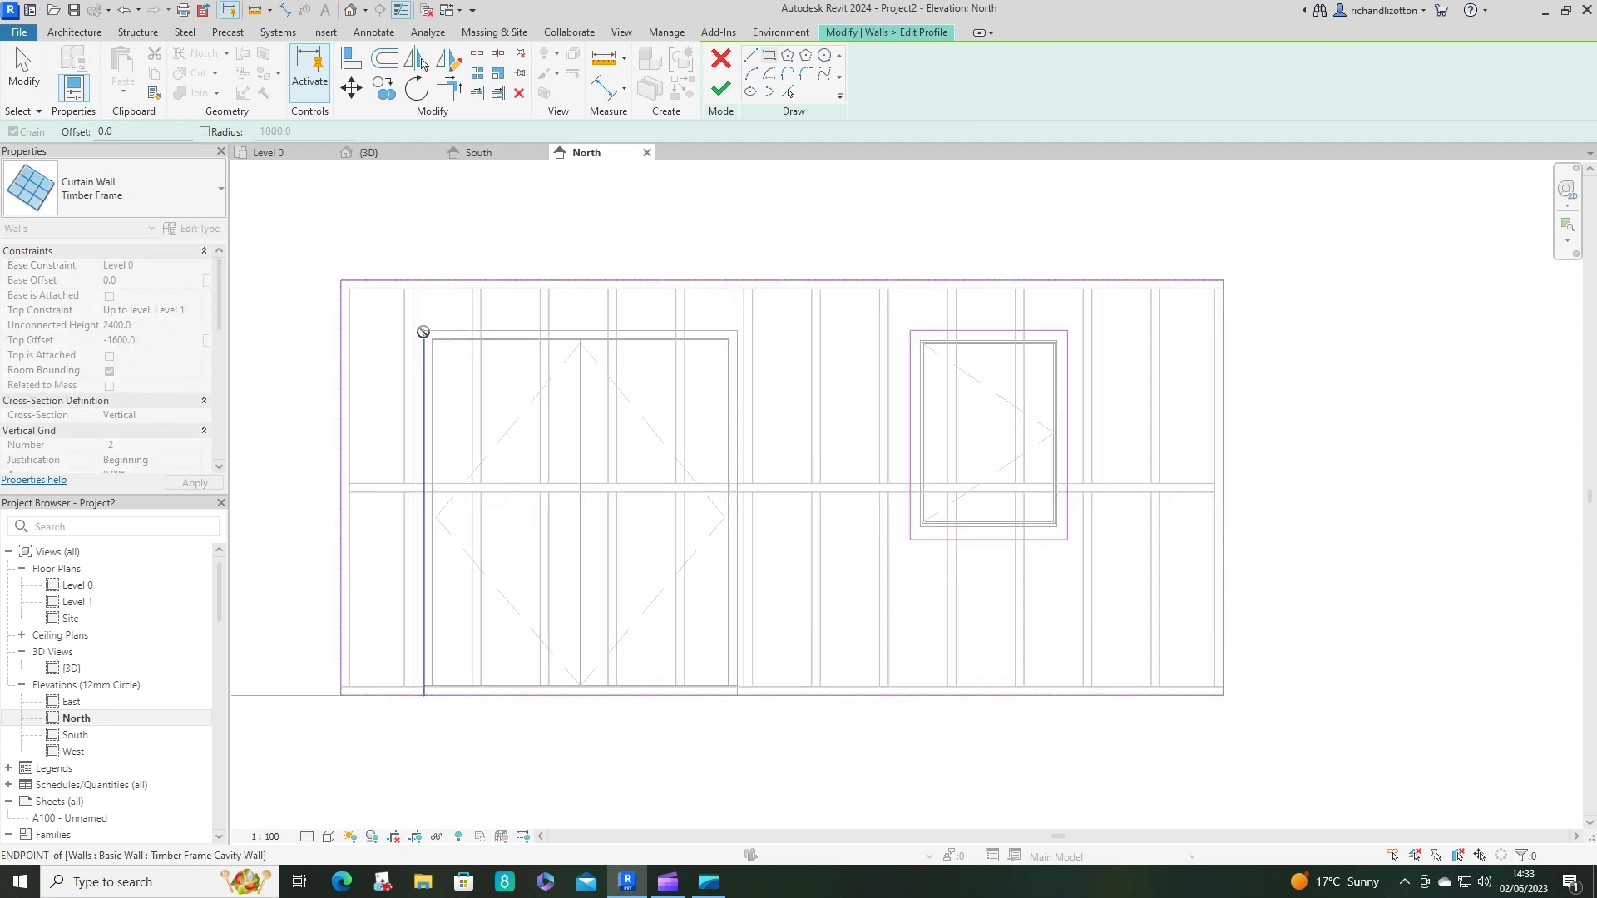
left_click(737, 695)
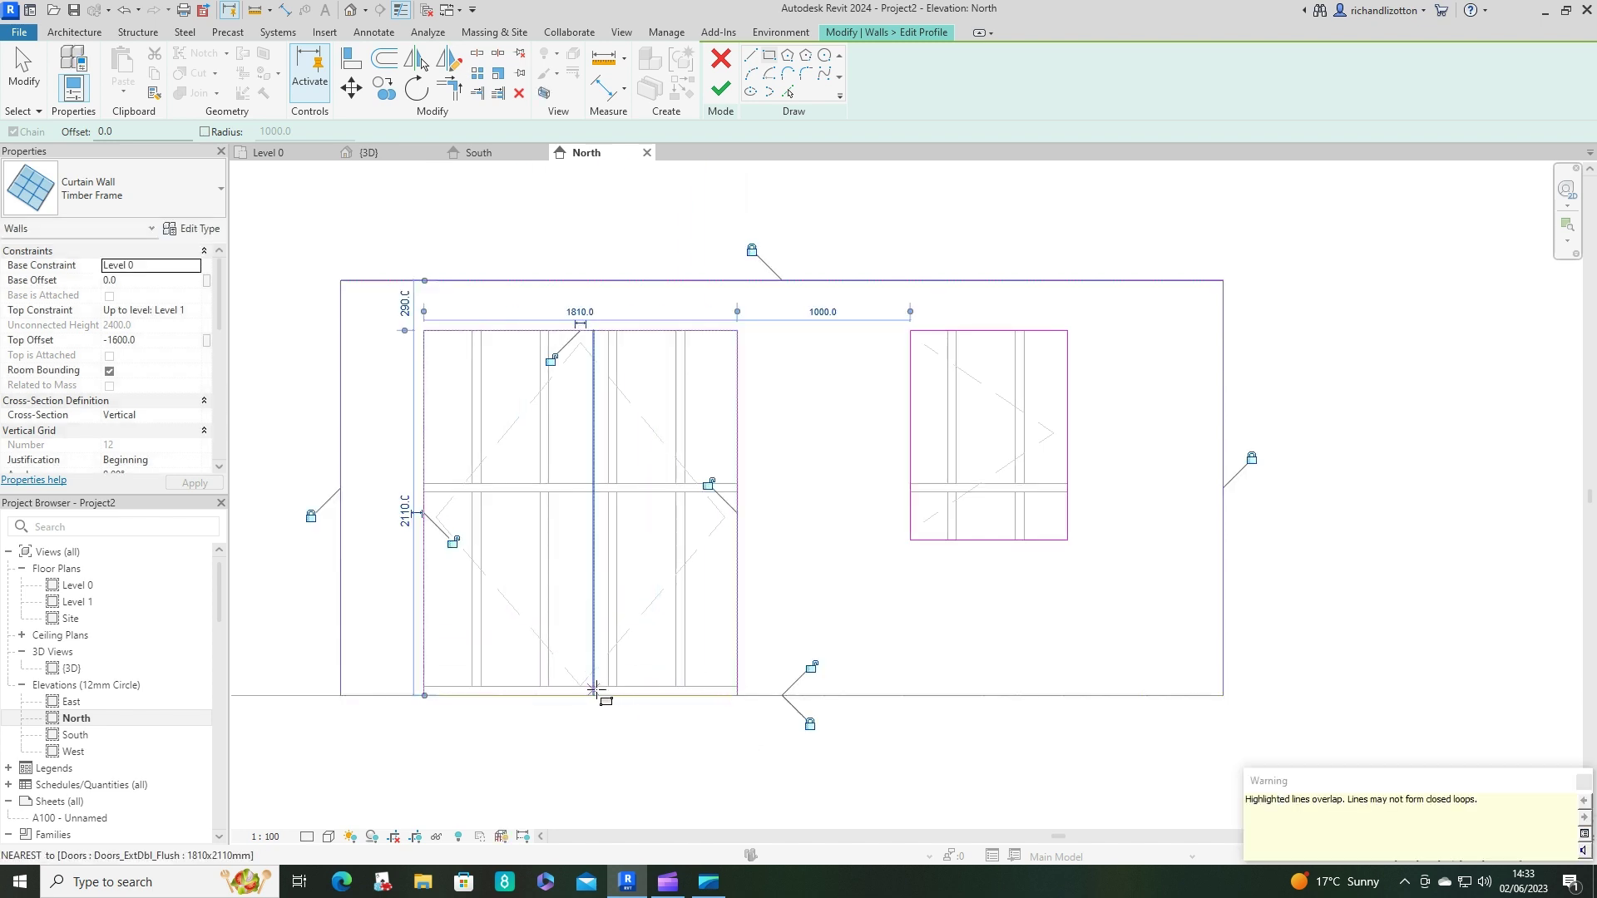
key("Escape")
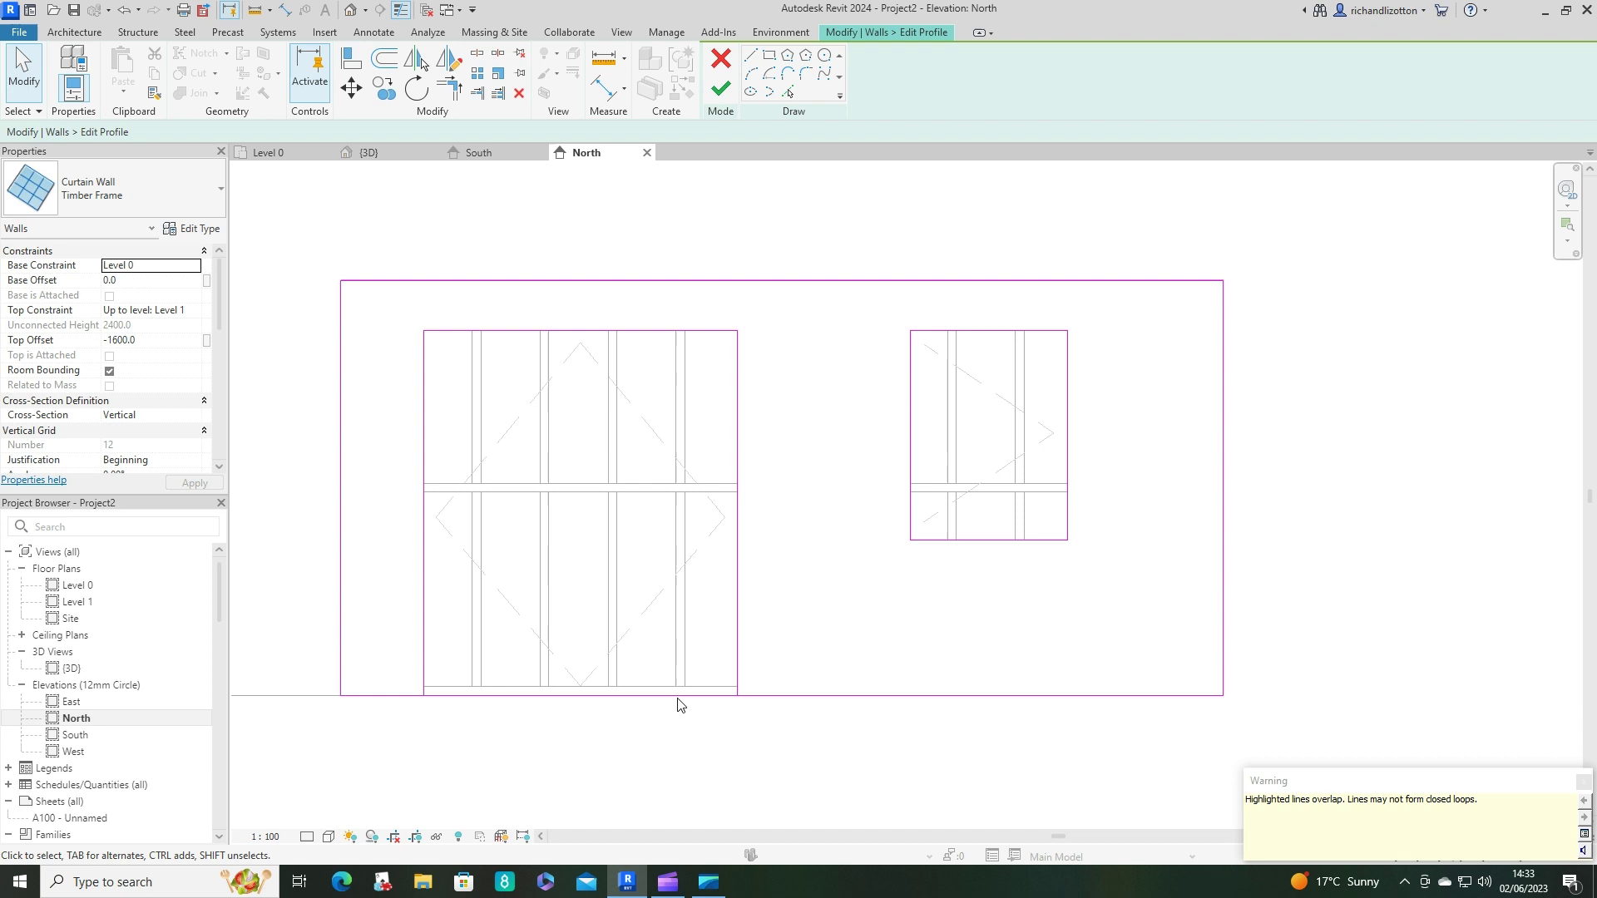
left_click(678, 697)
left_click(682, 739)
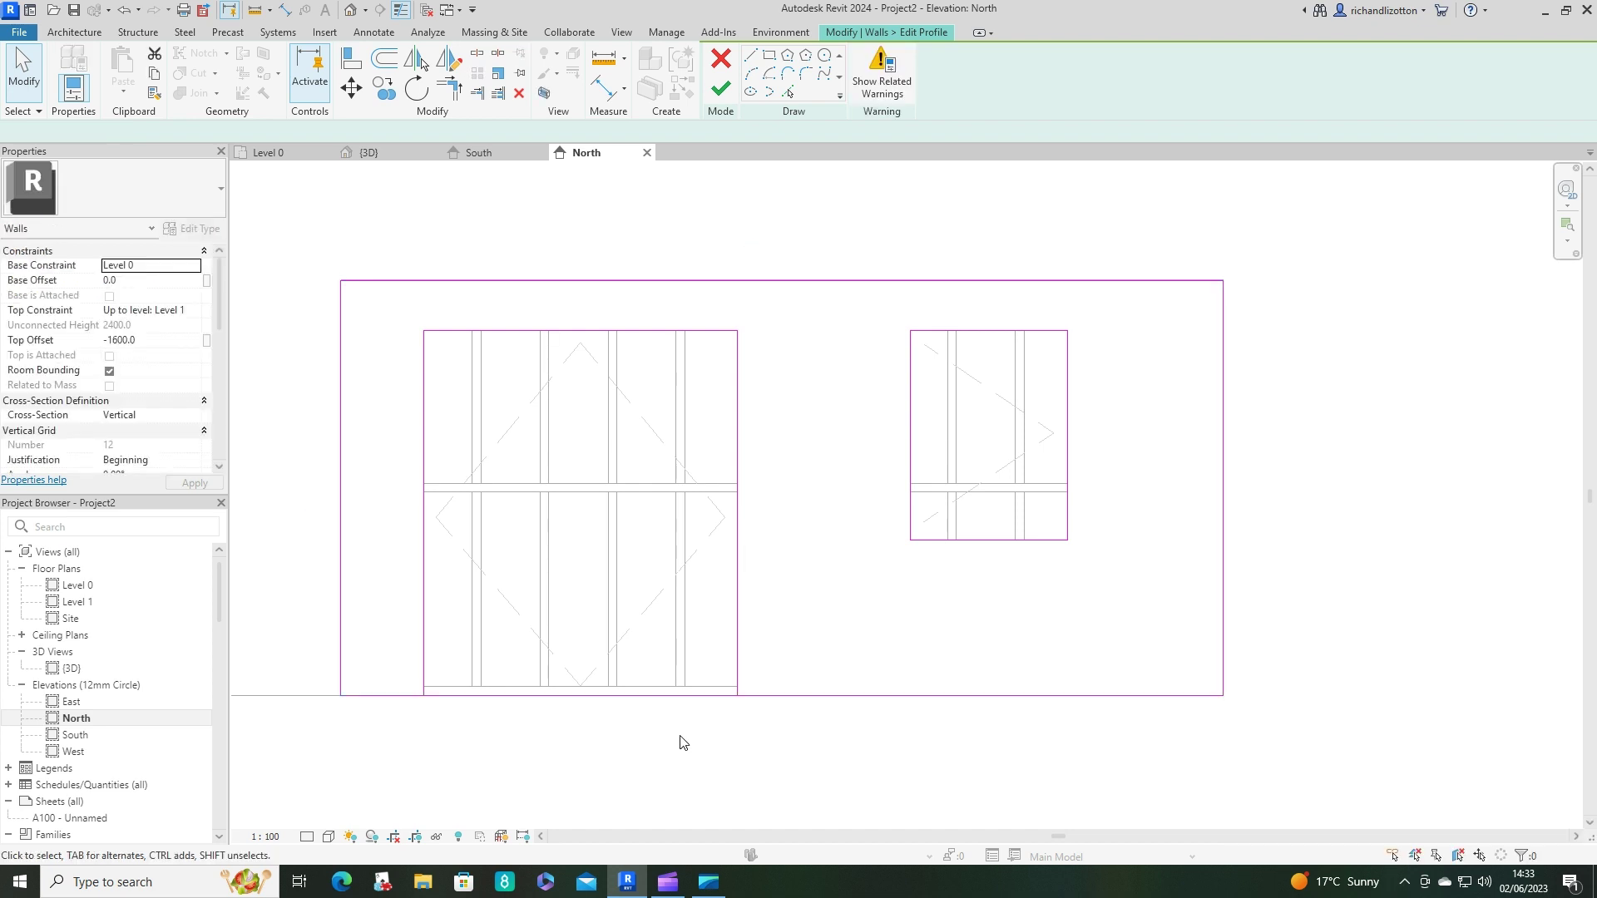
- Trim the profile's bottom edge so it starts at the door, unjoining elements to keep it
left_click(632, 697)
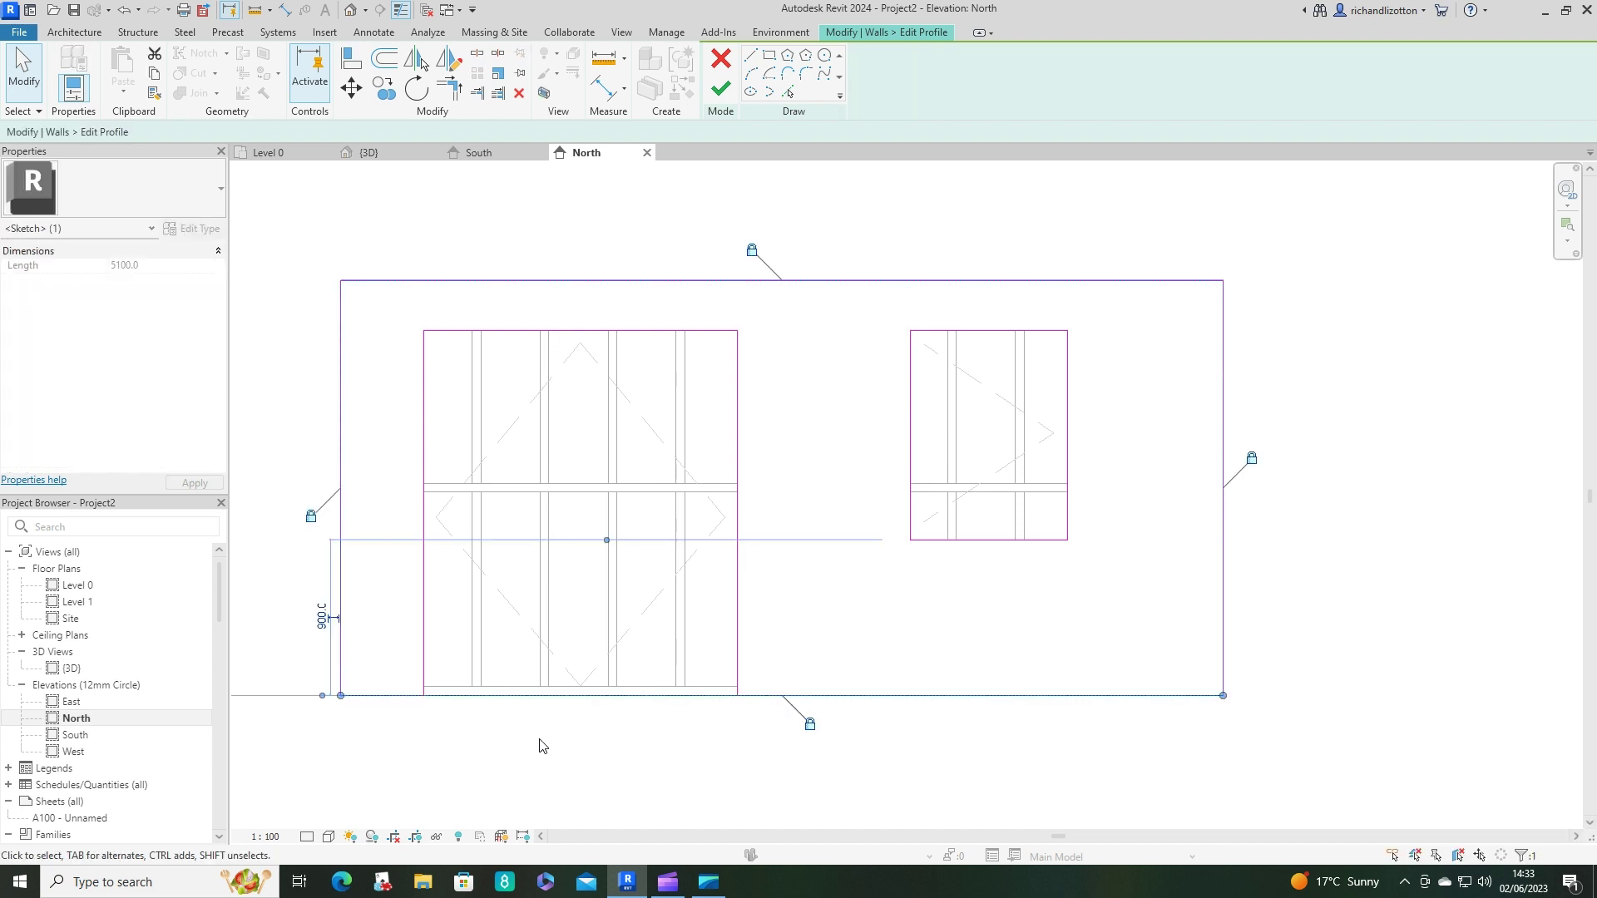
left_click_drag(341, 695, 737, 695)
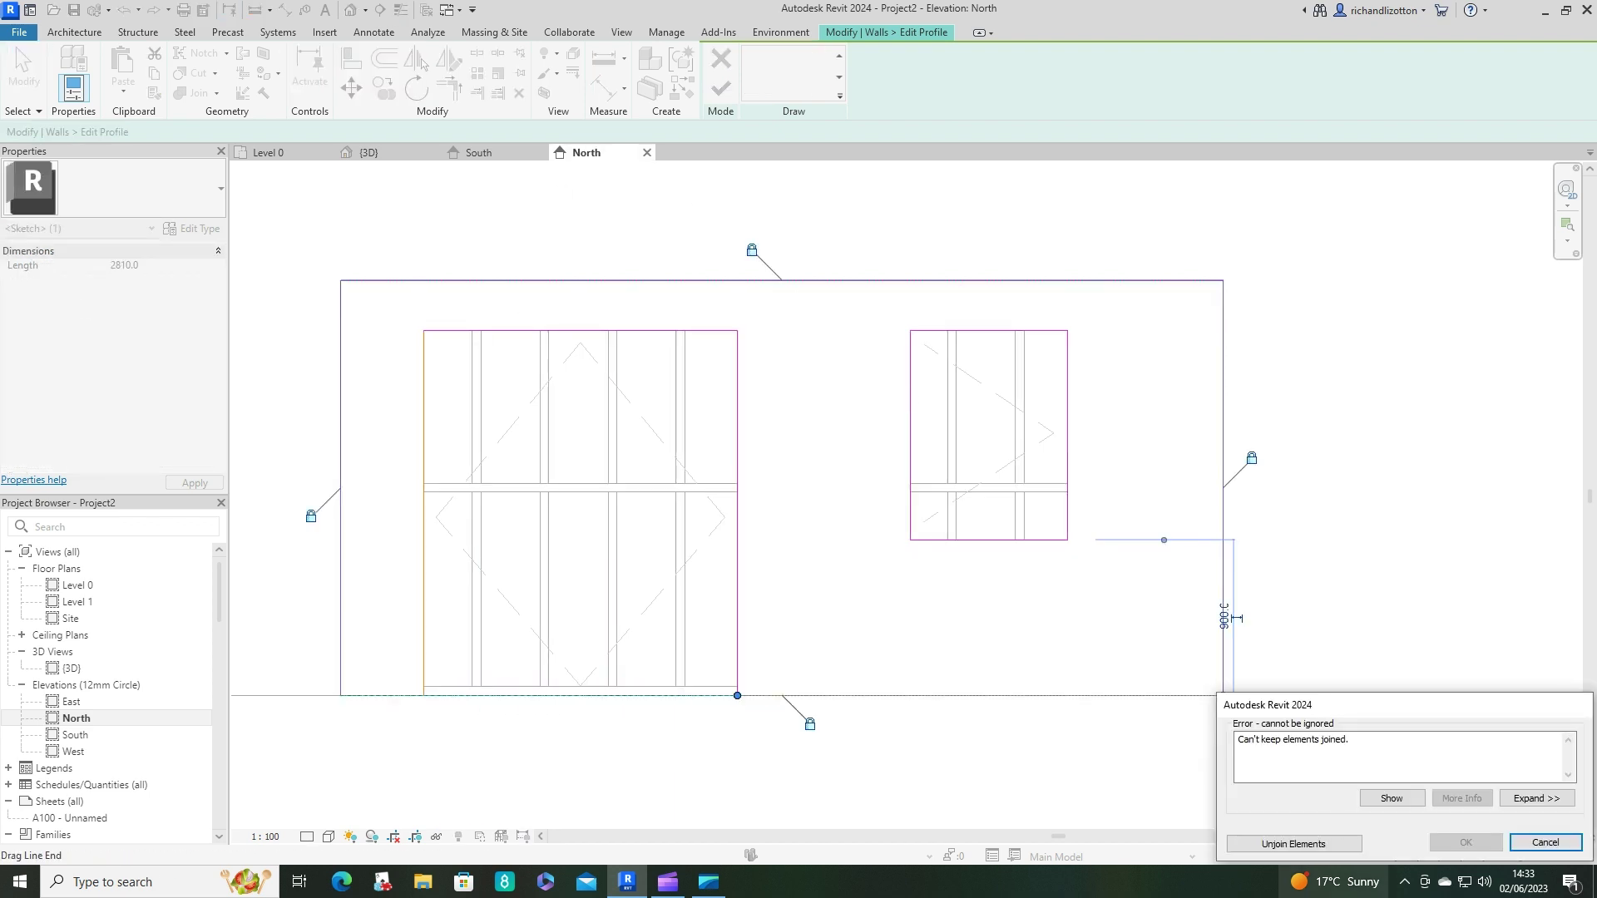
left_click(1297, 843)
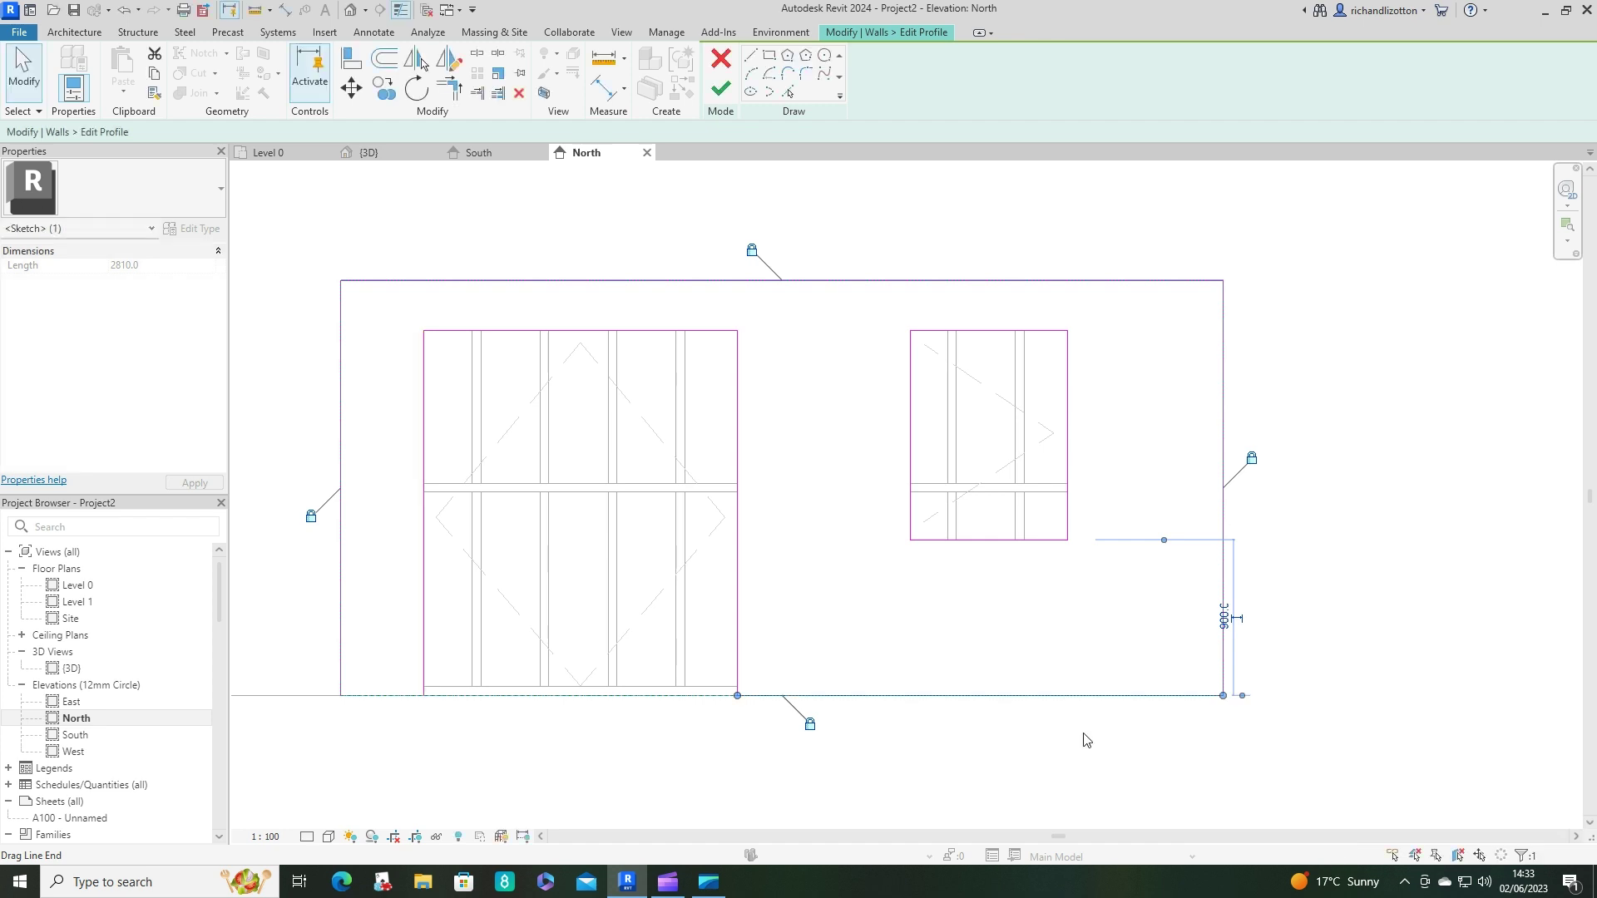
- Draw a line from the wall's bottom-left corner to the door and finish the profile edit
left_click(750, 55)
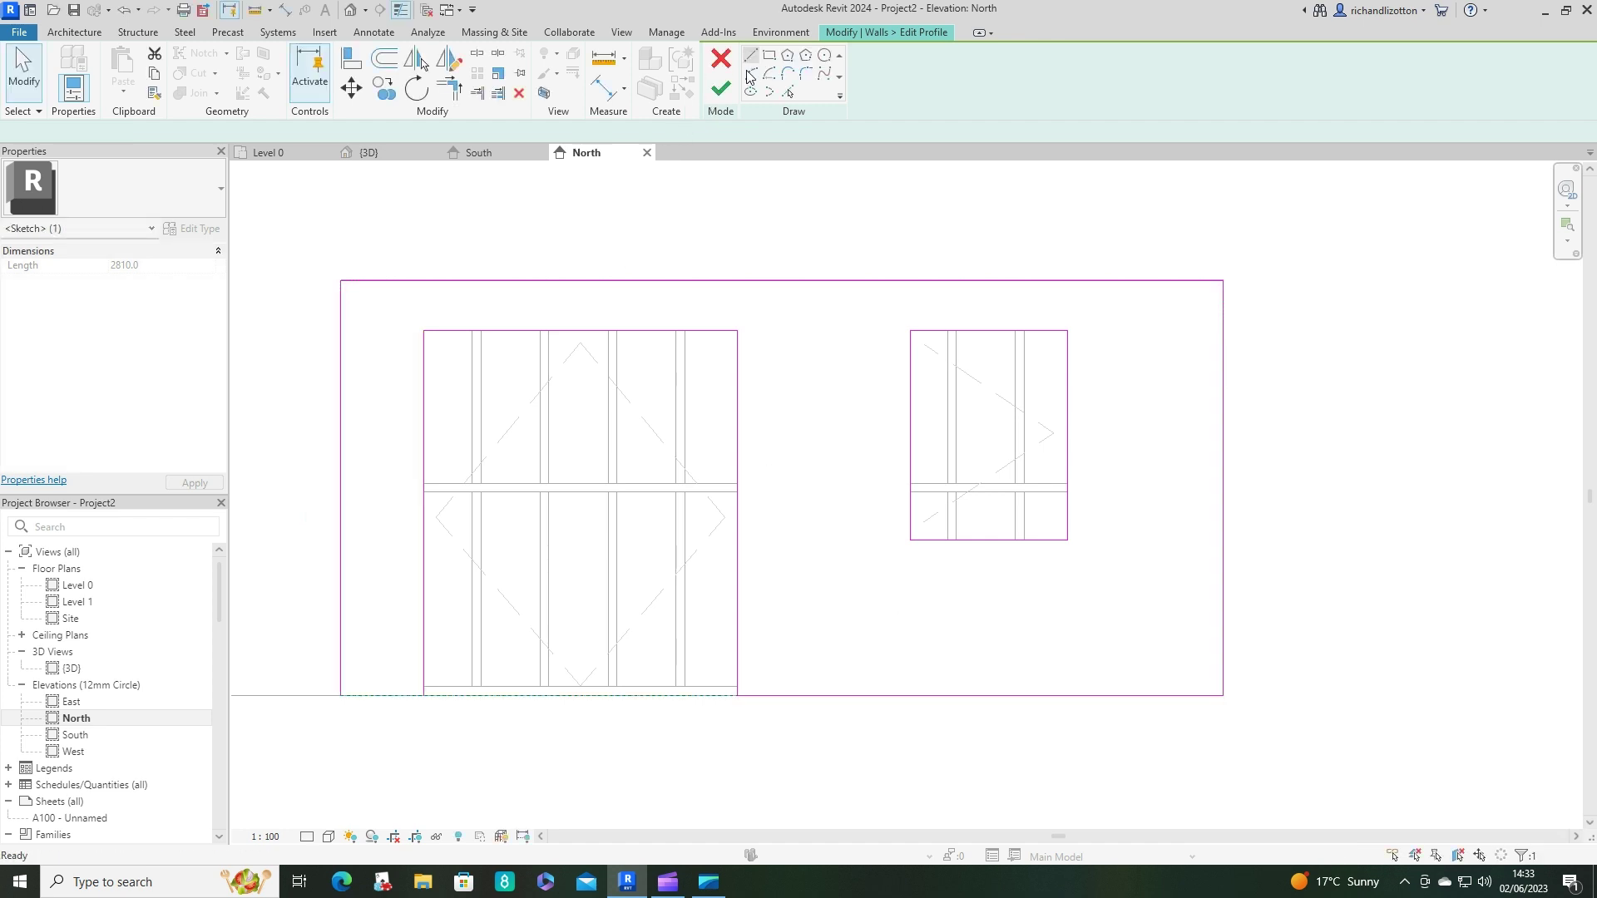
left_click(341, 695)
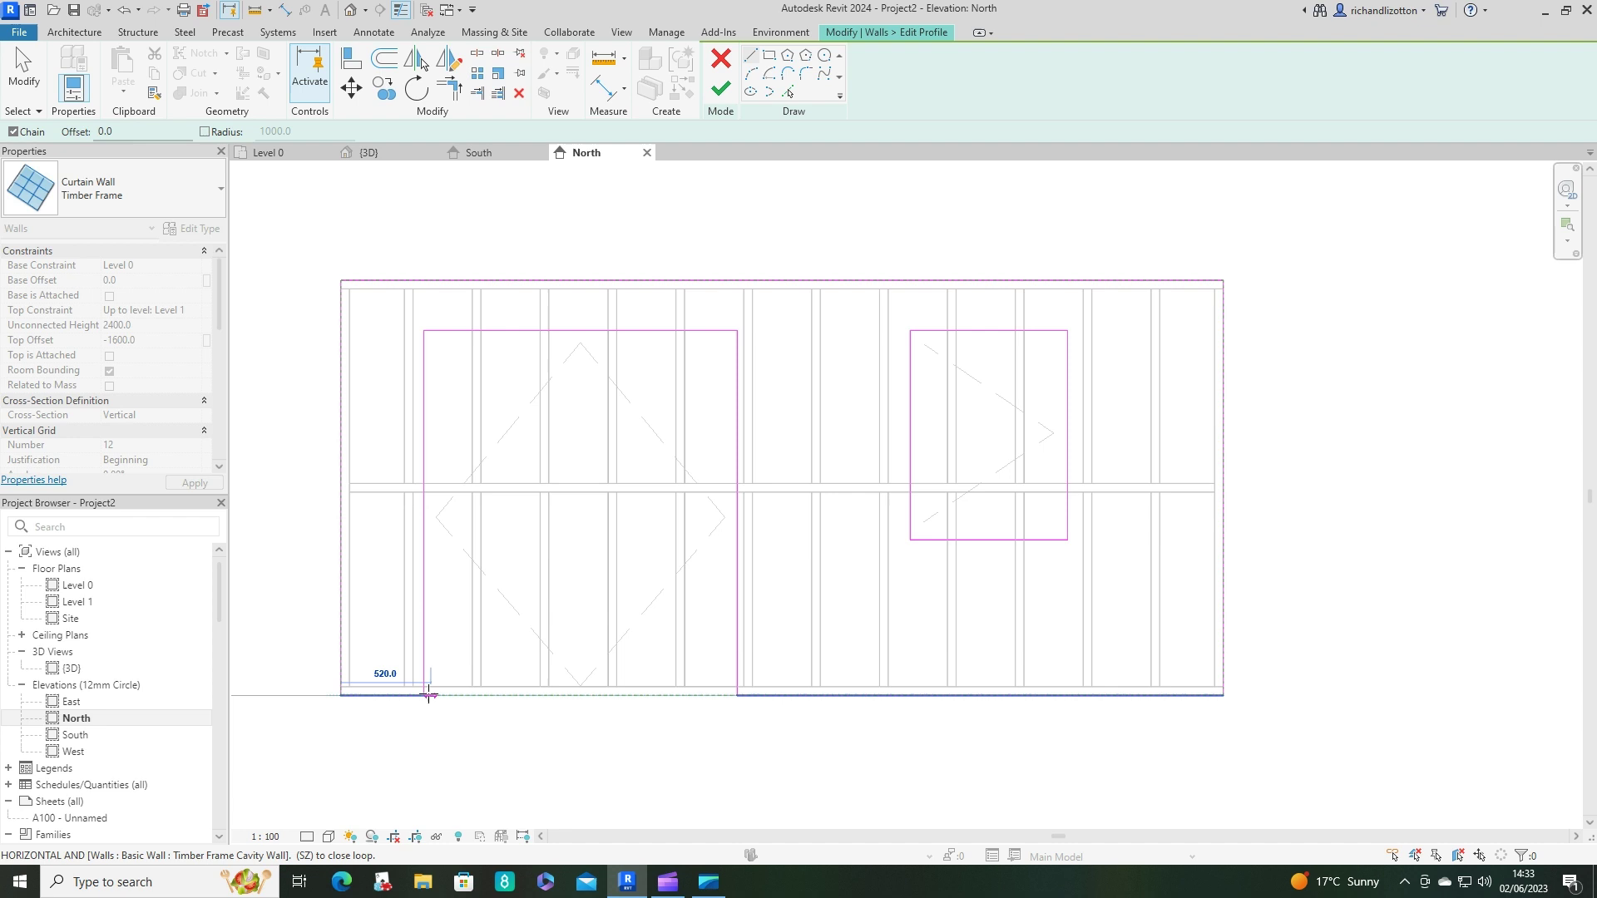
left_click(424, 695)
key("Escape")
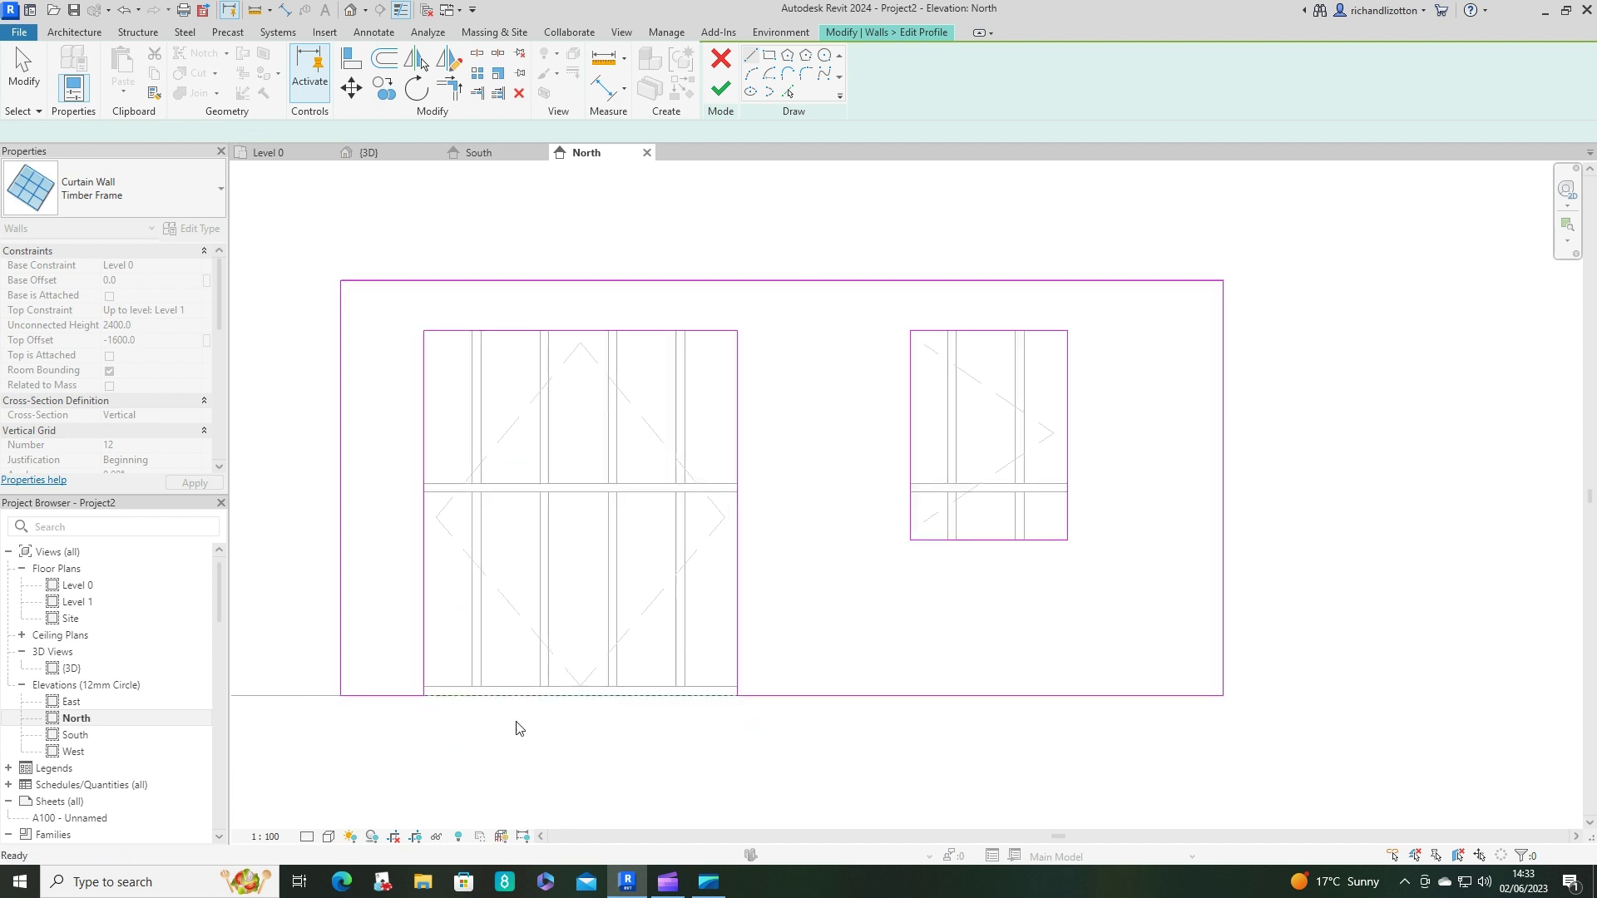
key("Escape")
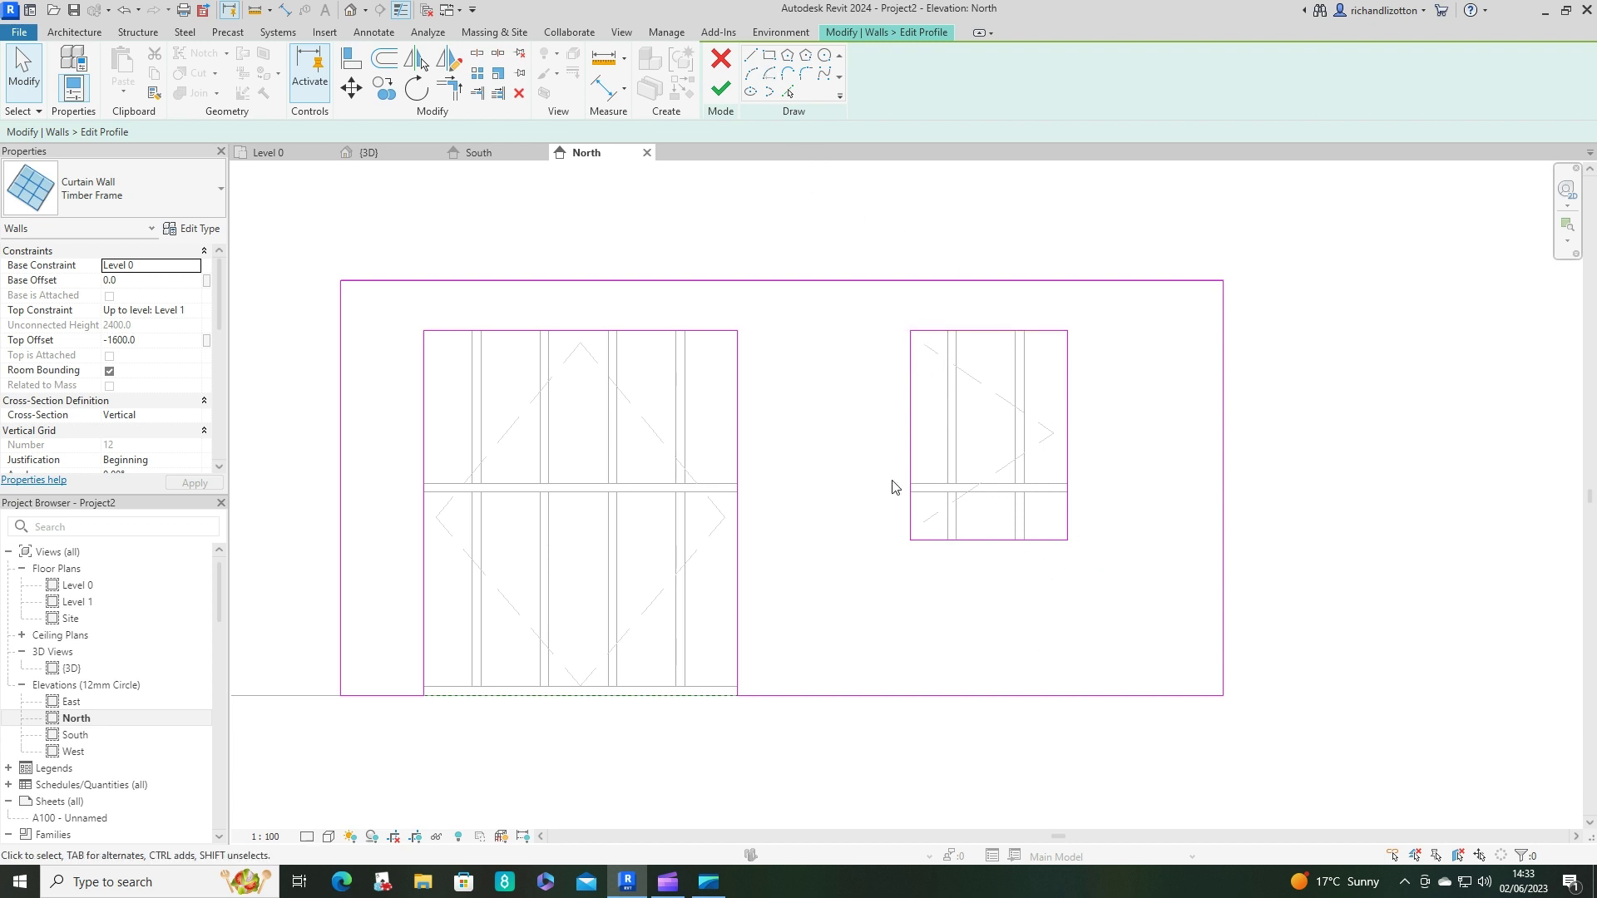
left_click(720, 88)
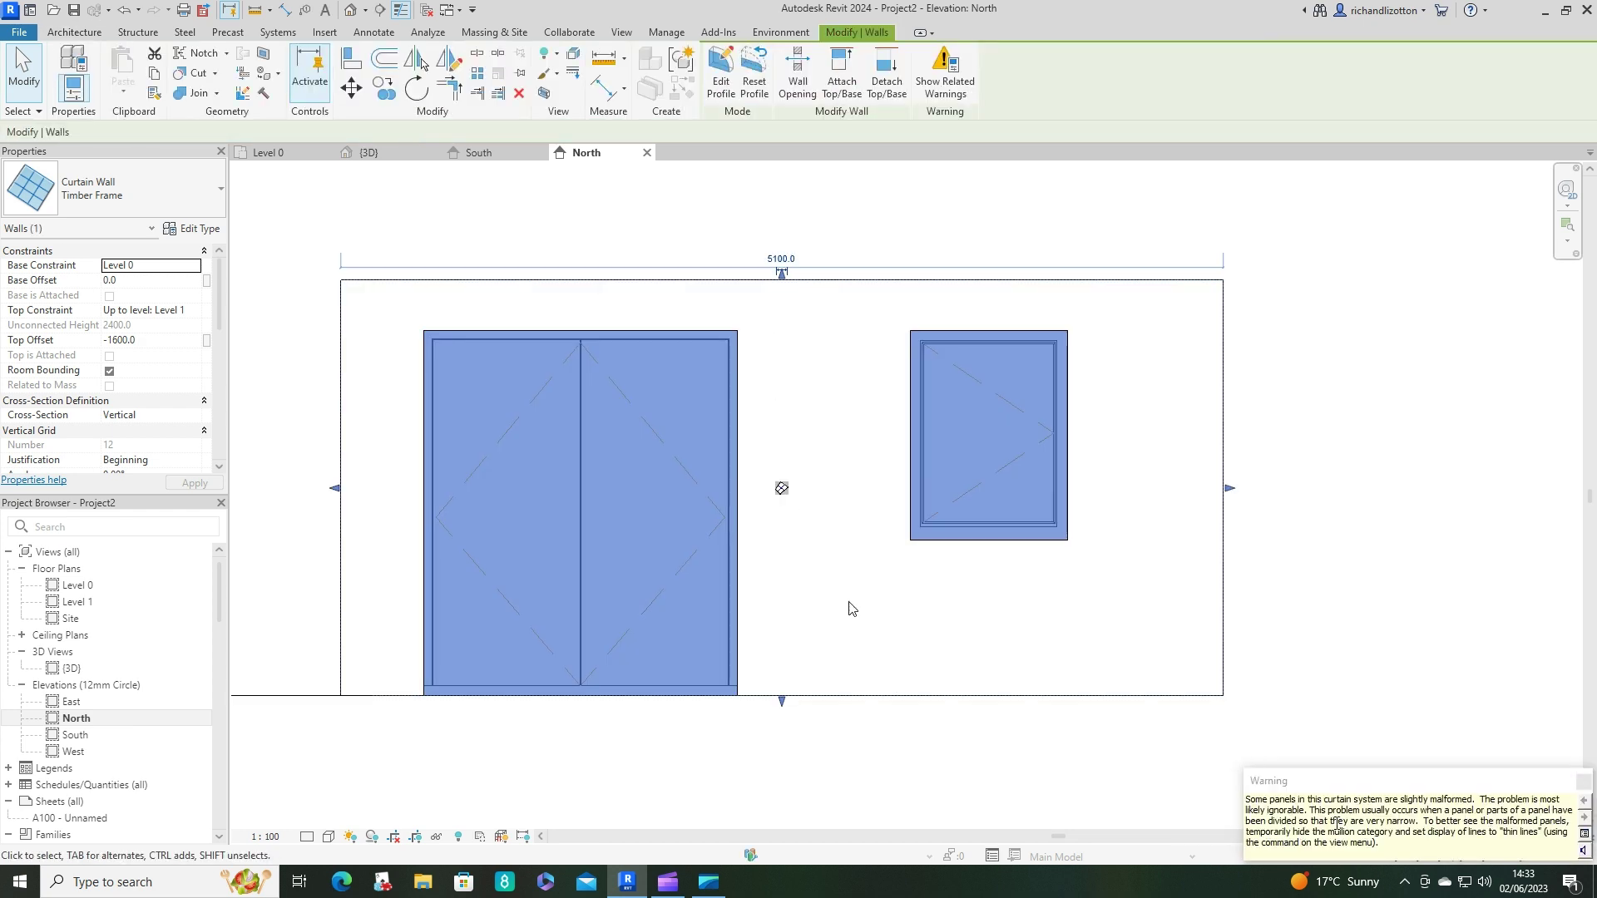
- Close the malformed-panels warning and view the brick face with its window and double door in 3D
left_click(1583, 783)
left_click(1054, 757)
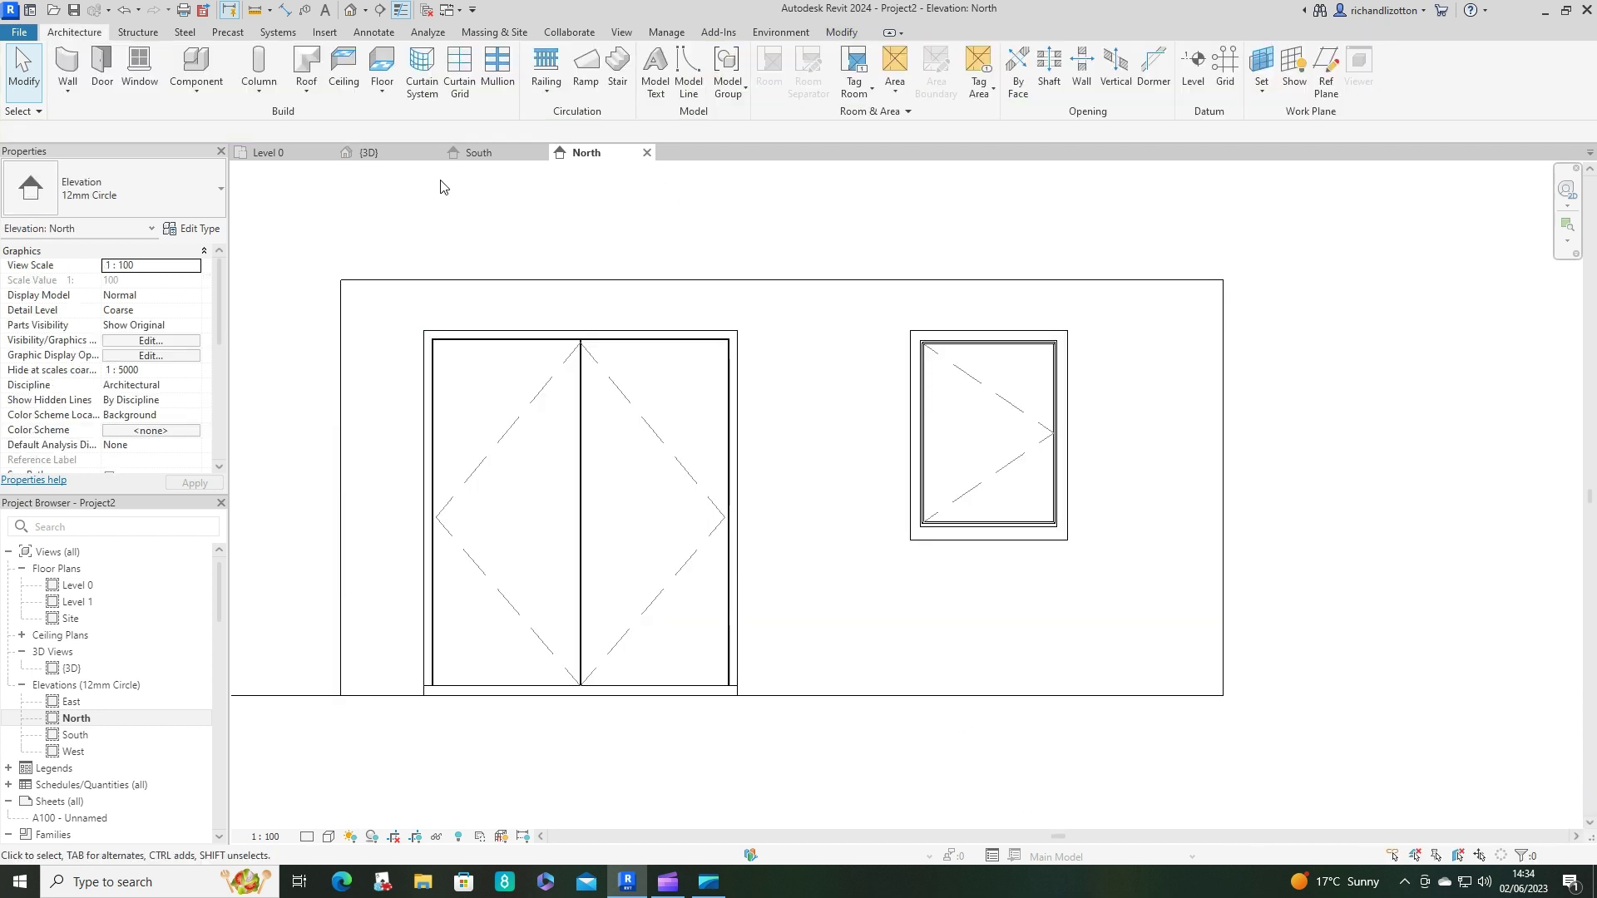
left_click(368, 153)
middle_click_drag(877, 596, 503, 464)
mouse_move(1076, 650)
middle_mouse_down("shift")
mouse_move(442, 631)
mouse_move(671, 618)
mouse_move(1165, 635)
mouse_move(1073, 638)
mouse_move(1180, 663)
mouse_move(1162, 656)
middle_mouse_up("shift")
scroll(1158, 612, "up", 2)
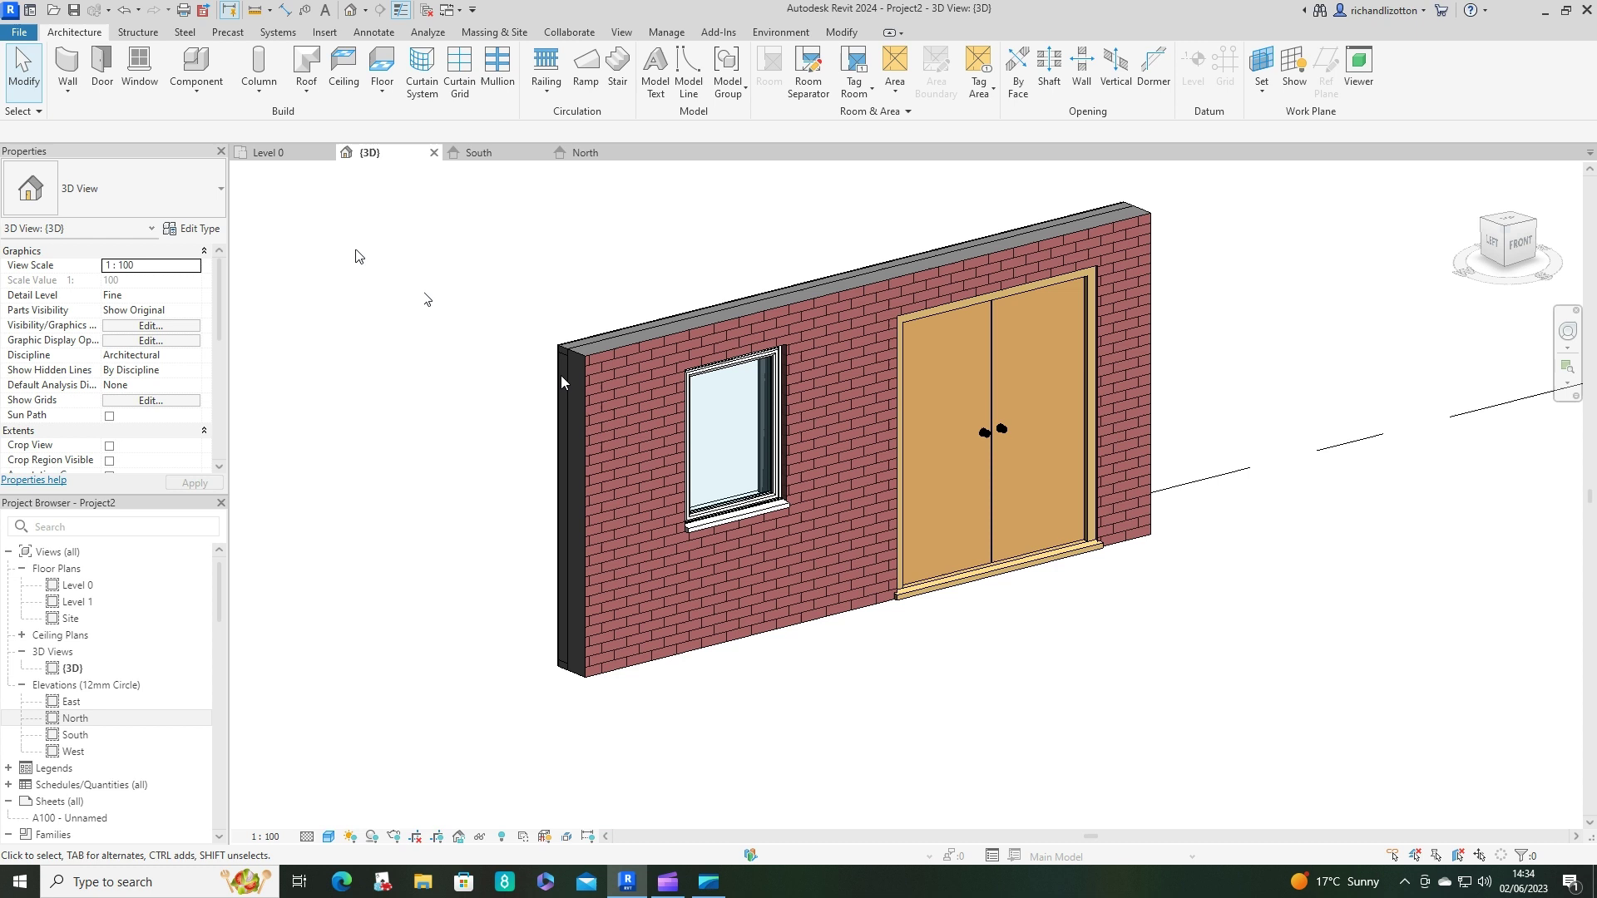
left_click(605, 349)
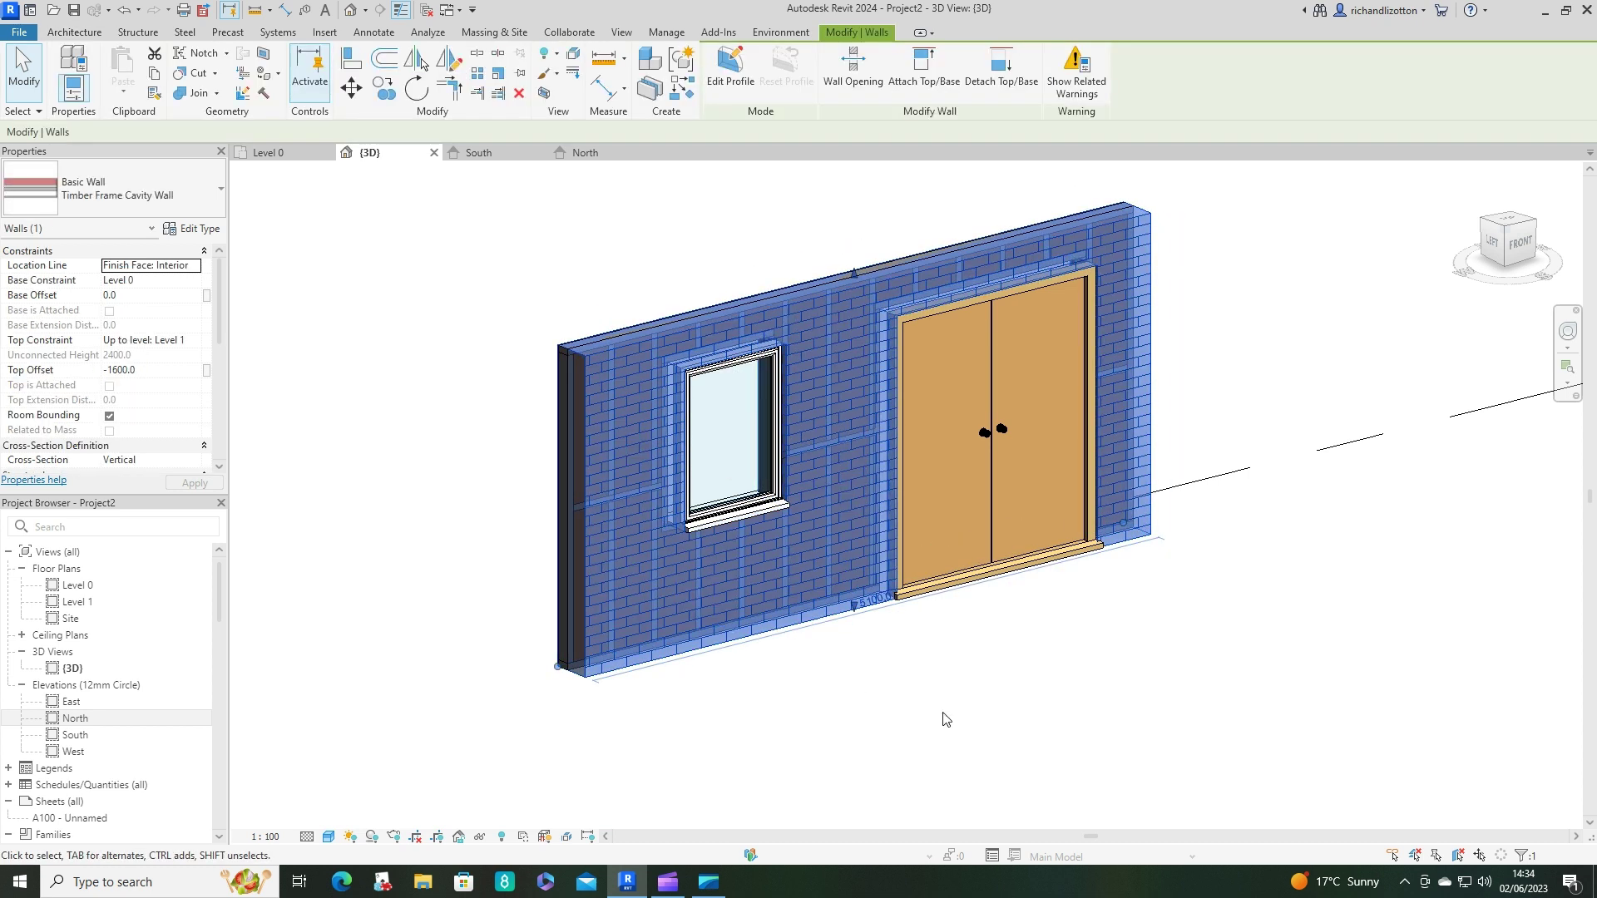
middle_click_drag(859, 687, 984, 731, "shift")
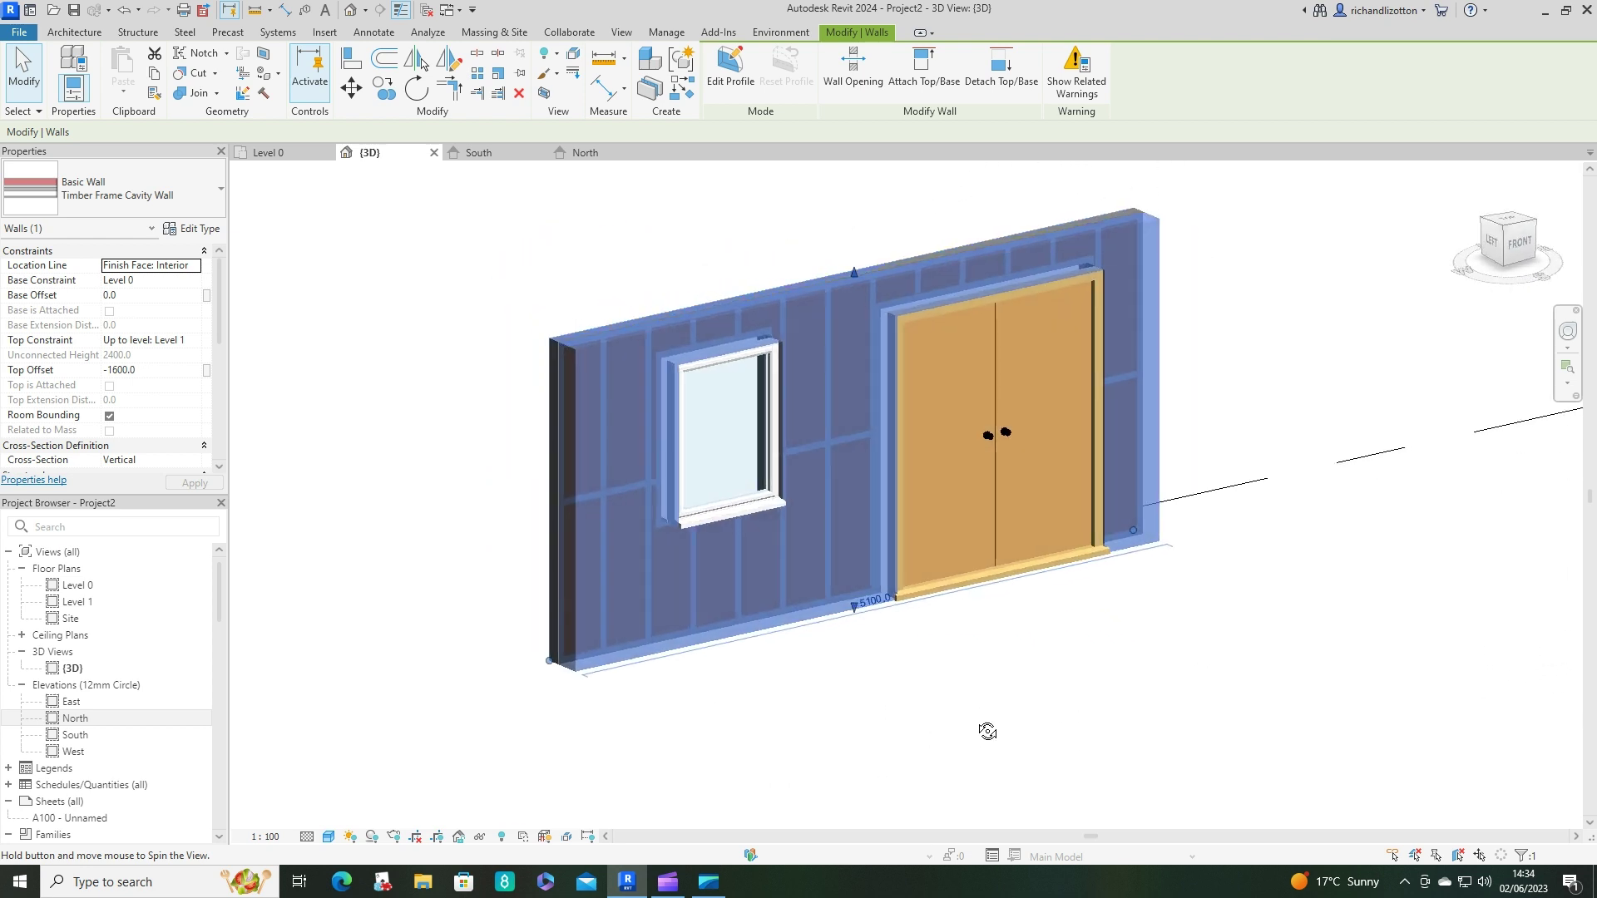